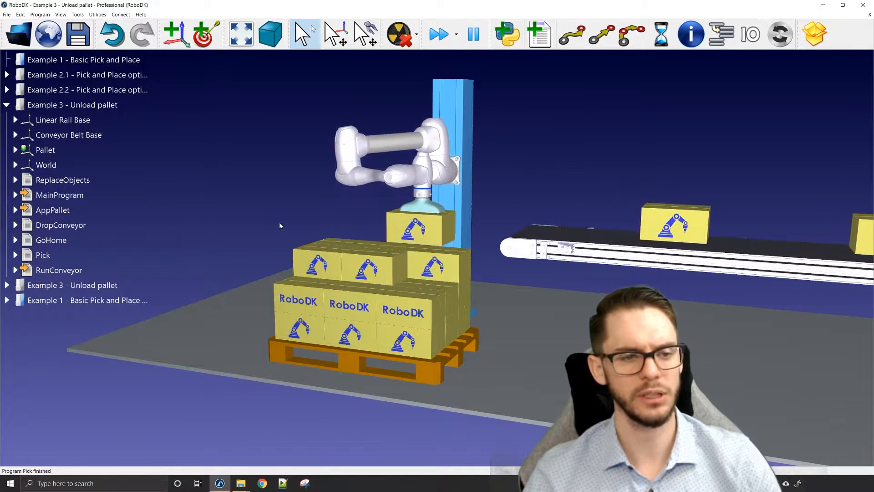
Add the Doosan Robotics M1013 robot from the online library to the empty Example 1 - Basic Pick and Place station
left_click(135, 62)
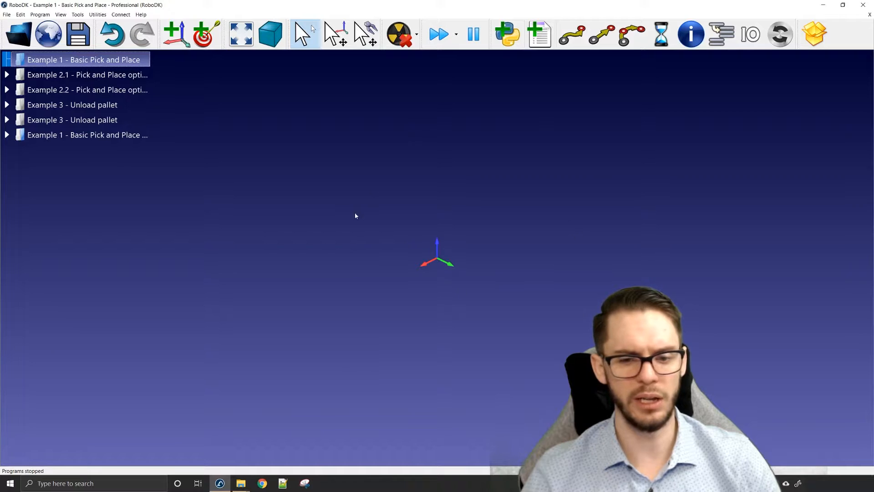
left_click(49, 42)
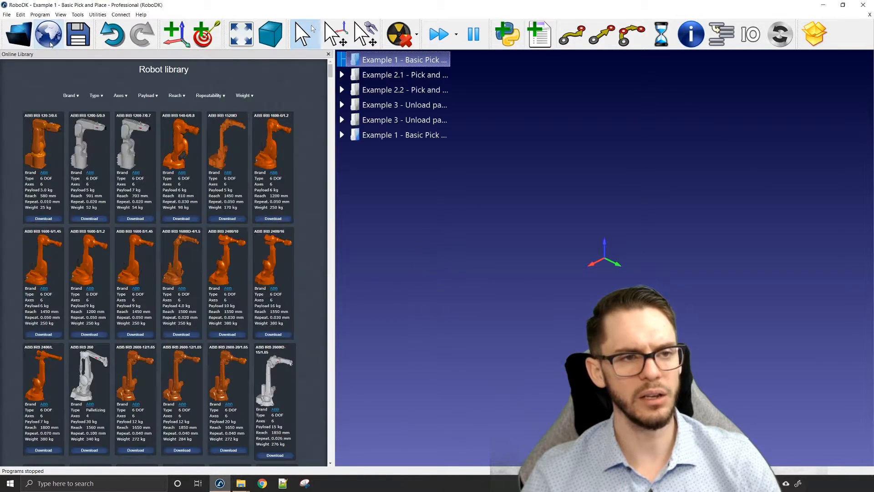
left_click(71, 96)
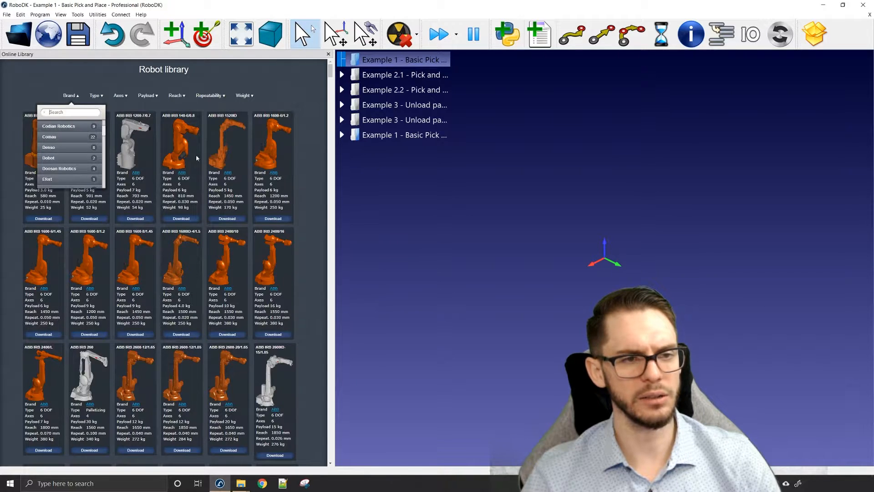
left_click(76, 171)
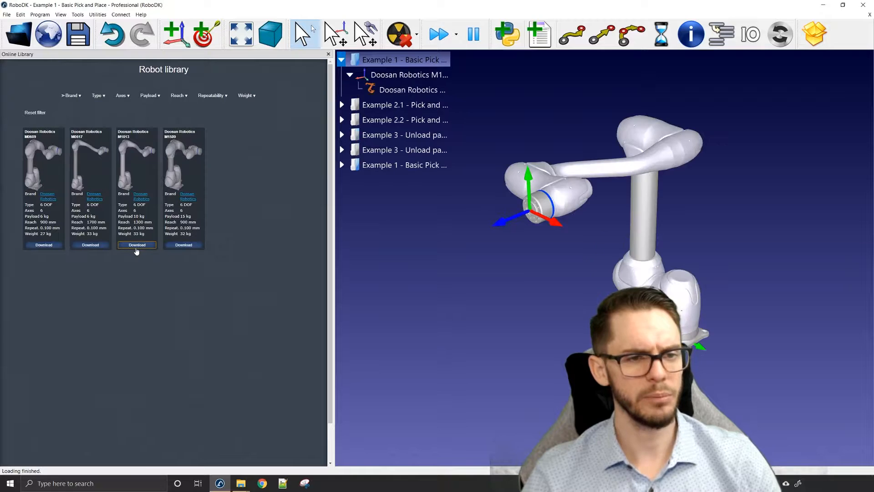
Clear the brand filter, filter the library by tools, and add the open RobotiQ 2-Finger 85 gripper to the robot
left_click(40, 113)
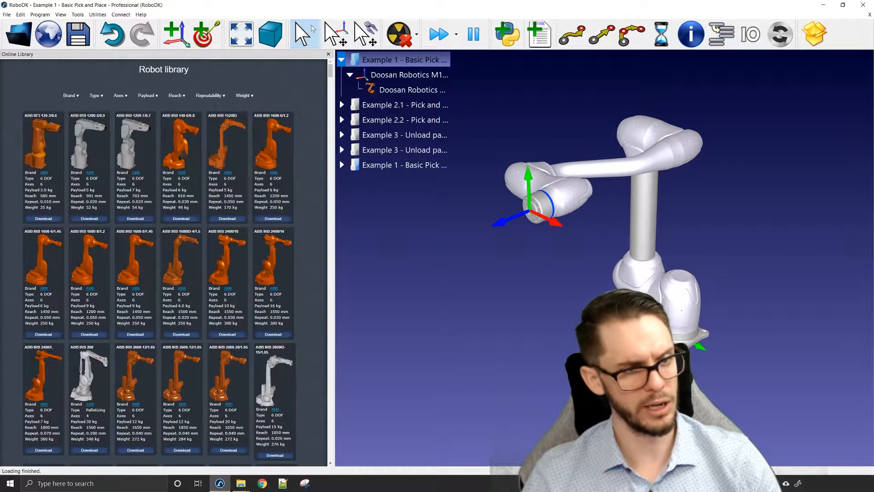
left_click(97, 96)
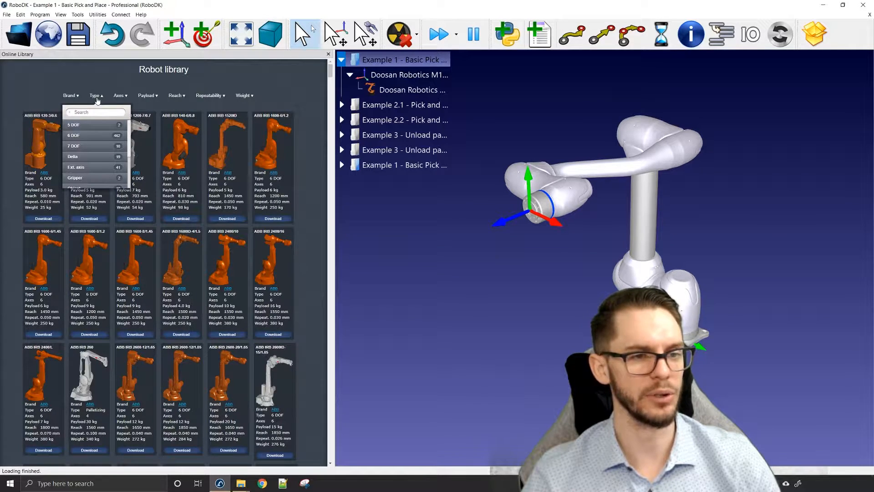
scroll(96, 155, "down", 4)
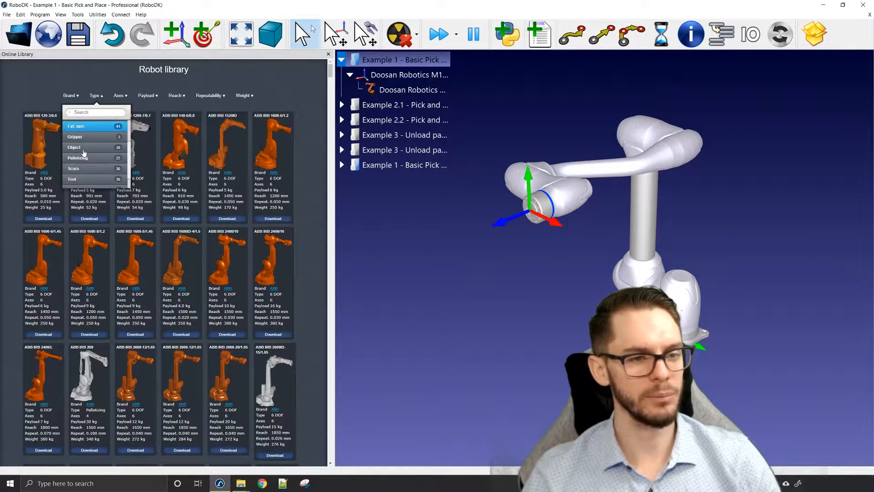
left_click(95, 179)
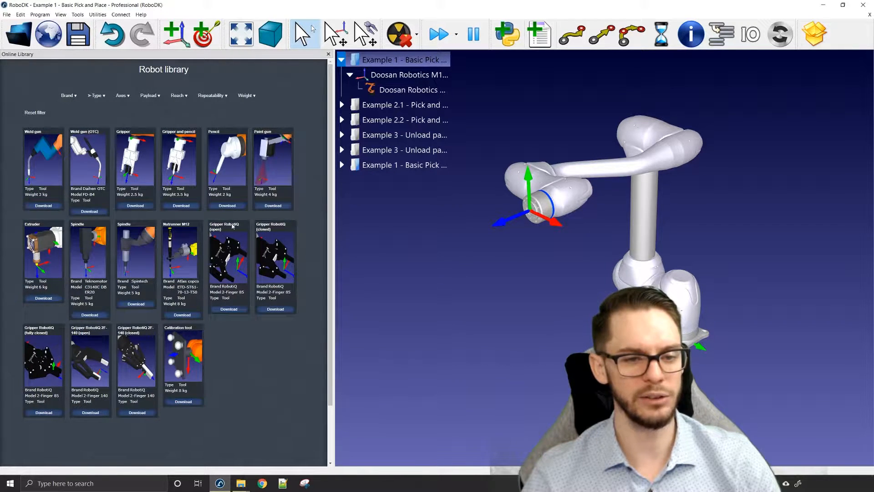
left_click(218, 310)
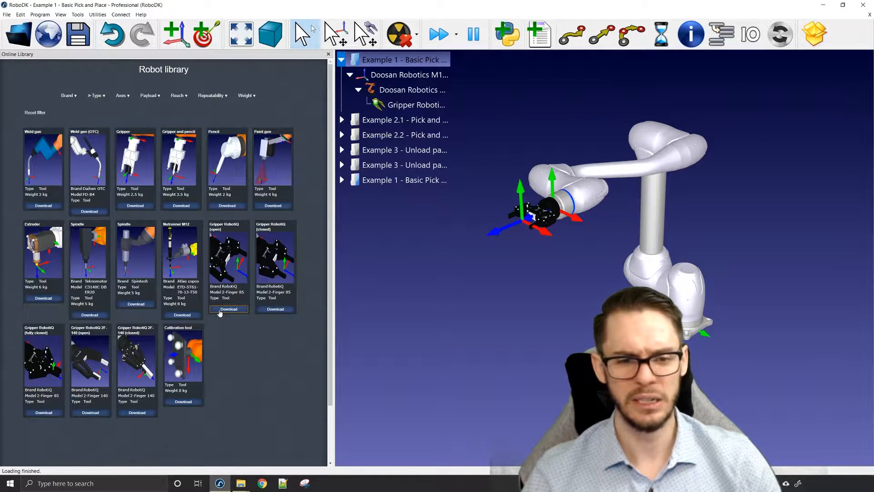
Filter the library by objects, add the 1.2 m x 1 m table and the 100 mm cube, and close the library
left_click(43, 113)
left_click(96, 95)
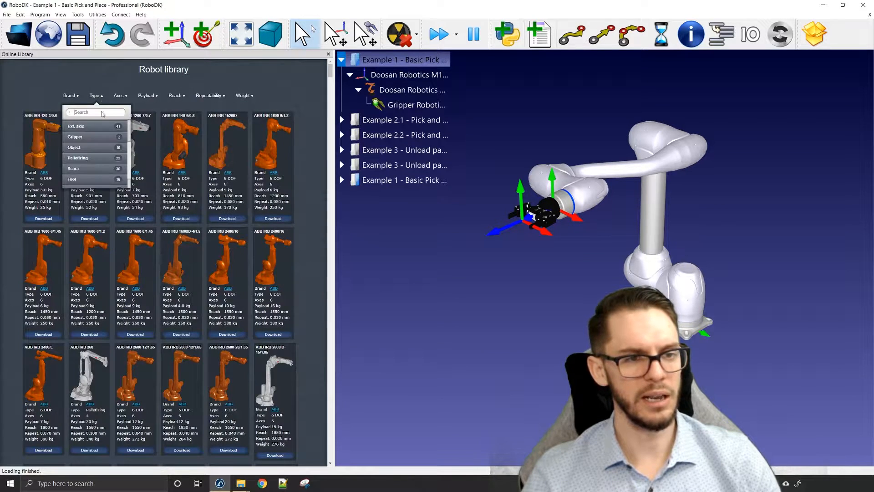
scroll(86, 176, "down", 2)
scroll(85, 180, "down", 1)
scroll(91, 155, "up", 3)
left_click(104, 117)
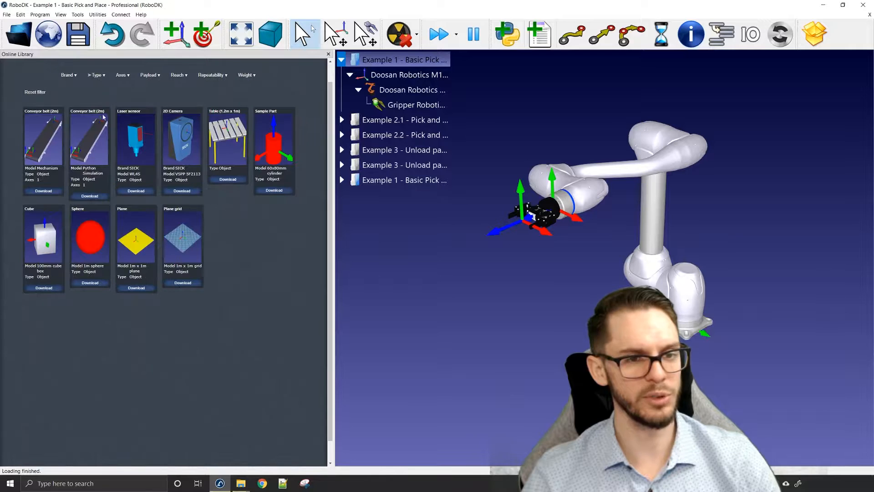
left_click(239, 180)
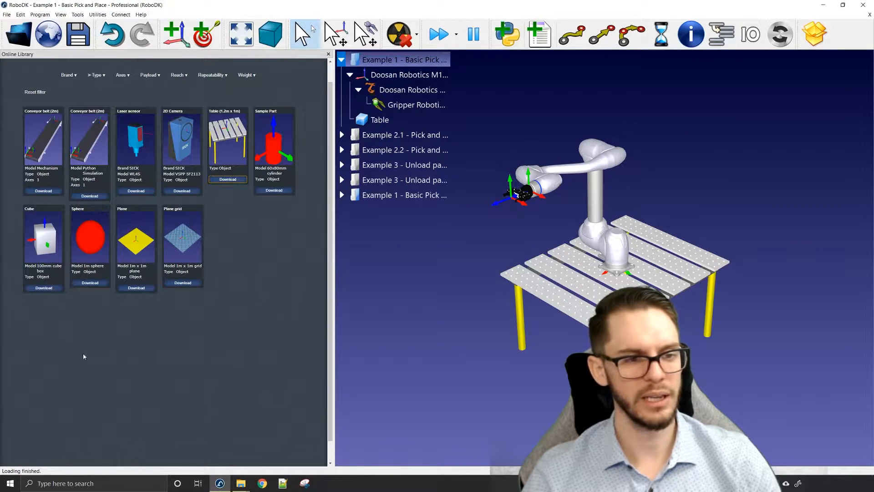
left_click(43, 288)
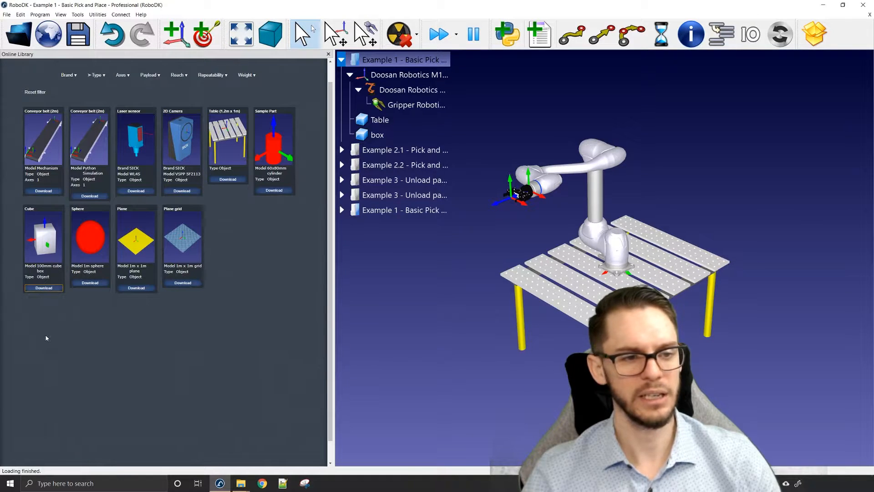
left_click(328, 54)
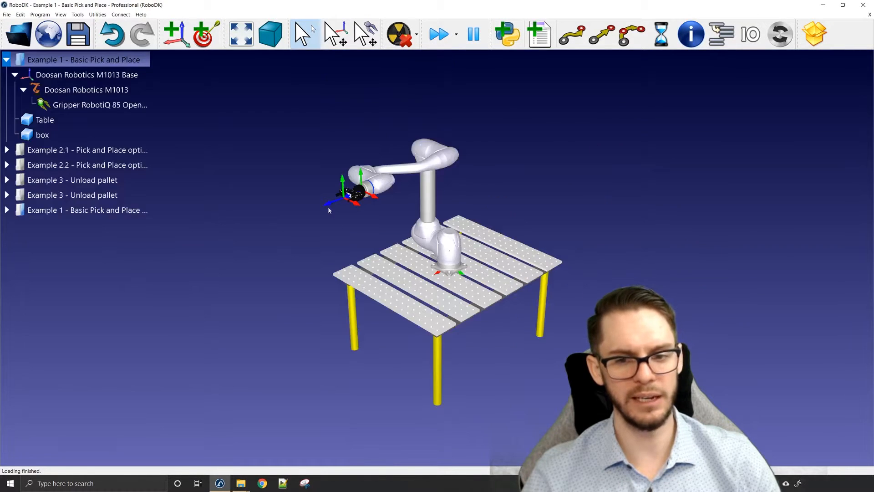
Add a new reference frame to the station and reset its pose to identity
left_click(176, 34)
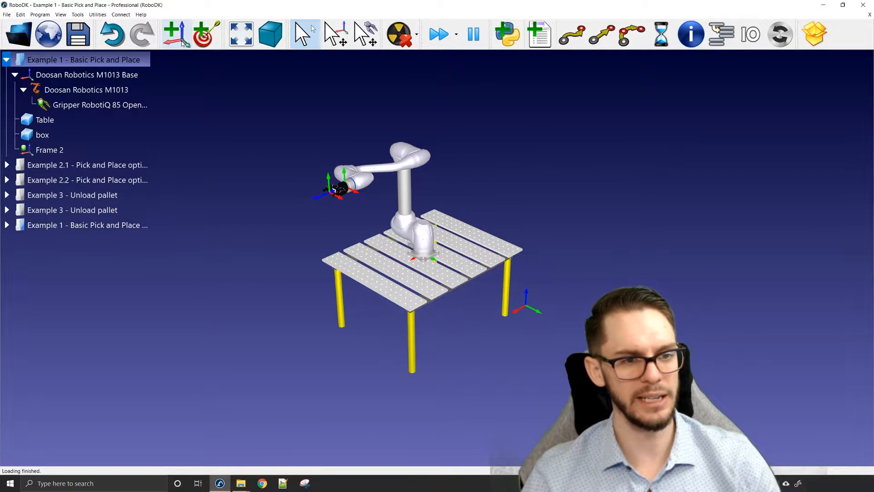
left_click(69, 149)
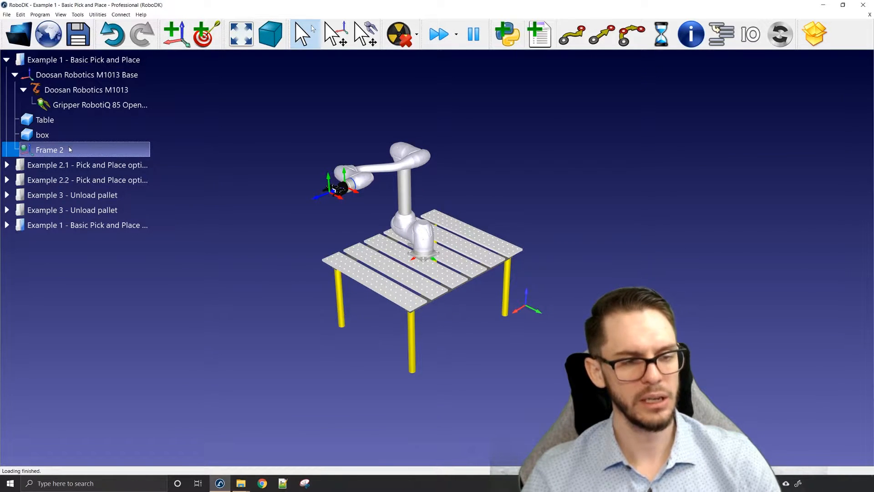
double_click(70, 150)
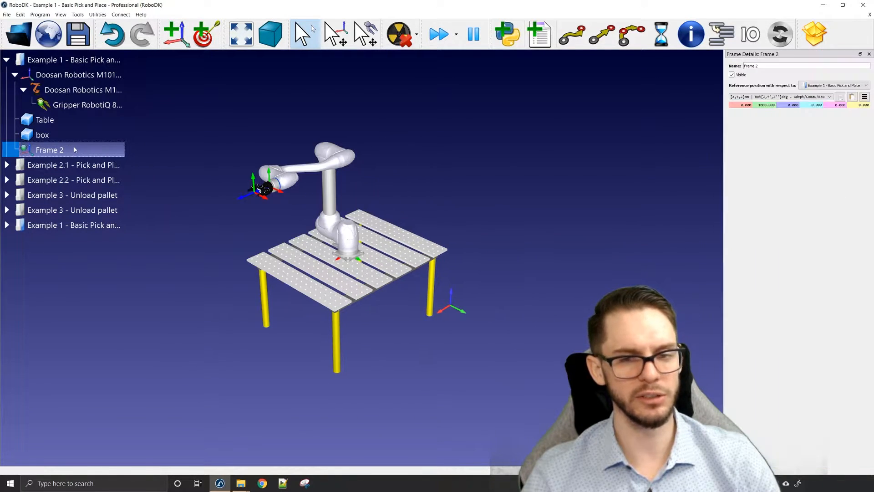
left_click(864, 96)
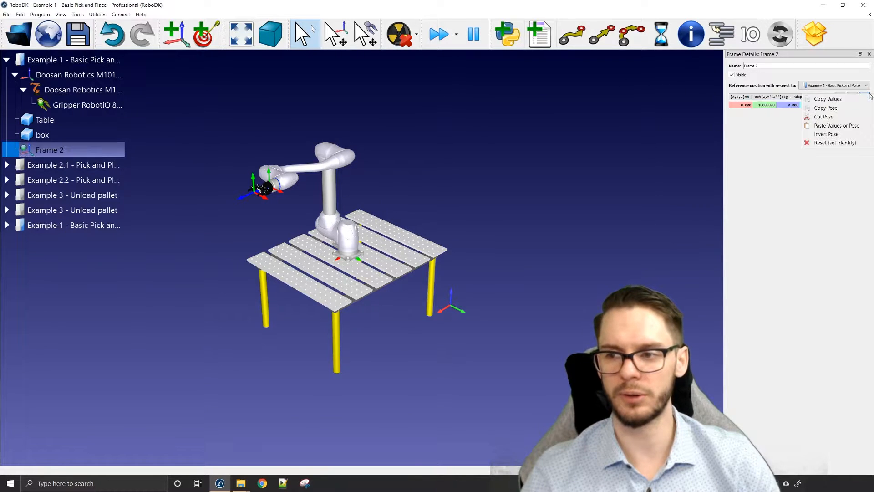
left_click(858, 101)
left_click(864, 97)
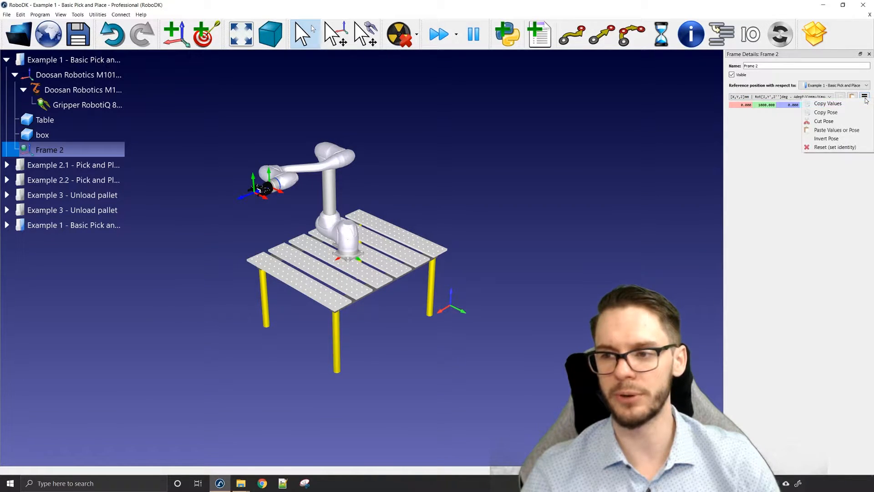
left_click(840, 150)
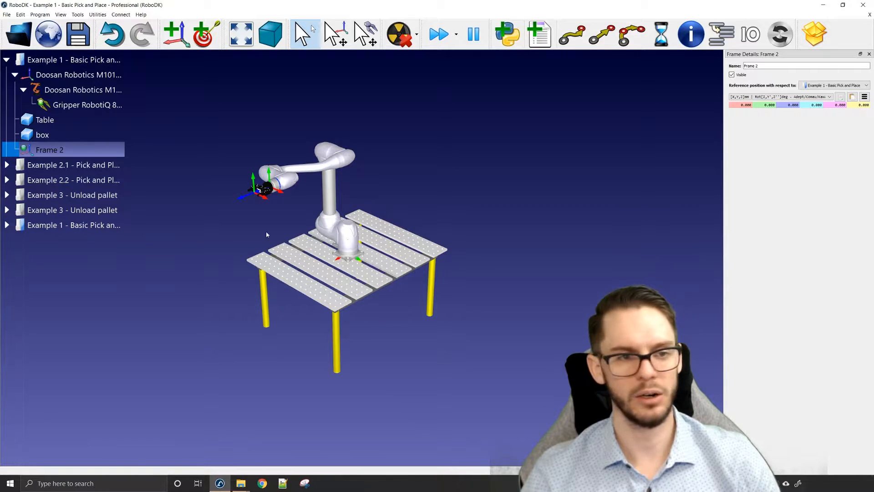
Rename the new reference frame as World
right_click(39, 152)
left_click(90, 247)
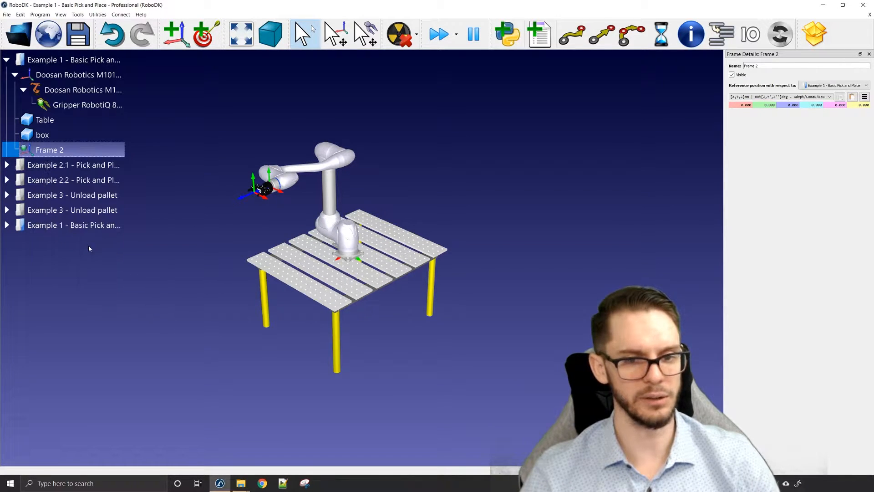
left_click(69, 147)
type("World")
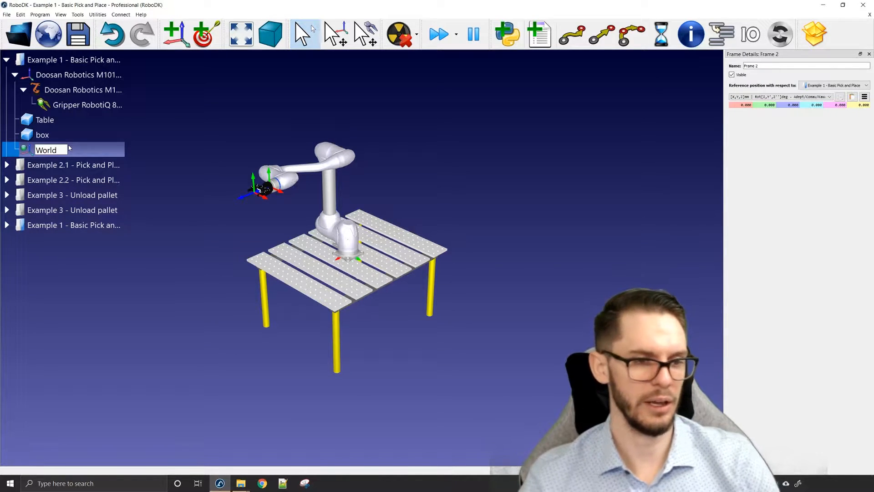
key("Return")
left_click(254, 102)
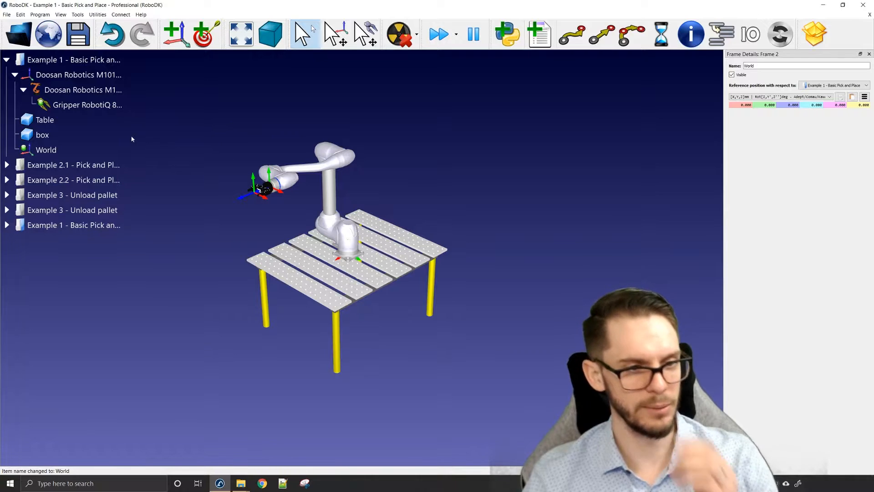
Nest the Table object under the World frame and close the frame details
right_click(110, 147)
left_click(240, 81)
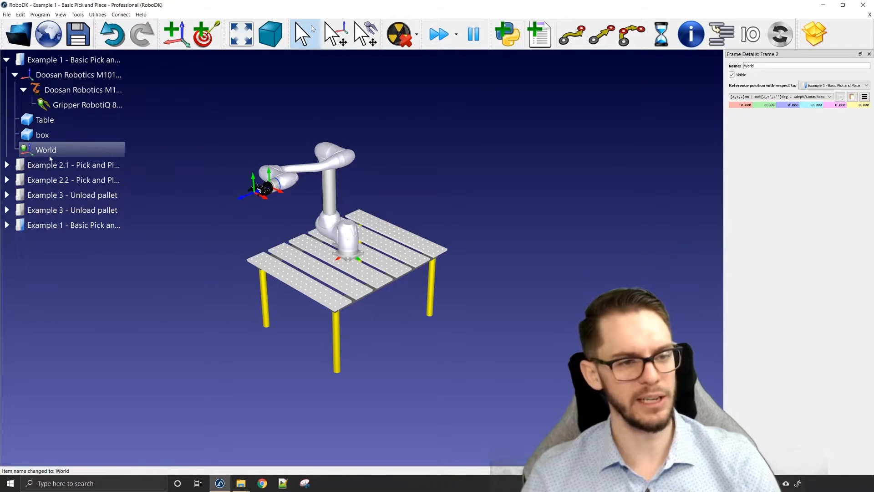
left_click_drag(48, 120, 63, 153)
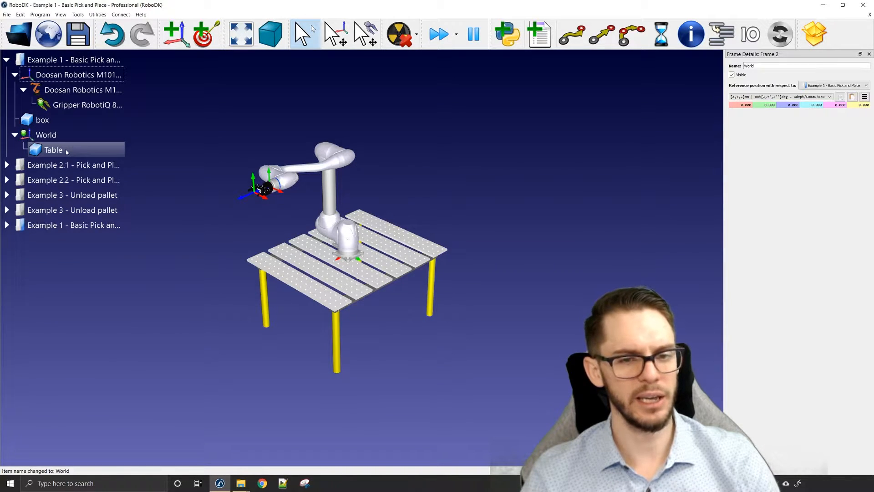
left_click(869, 54)
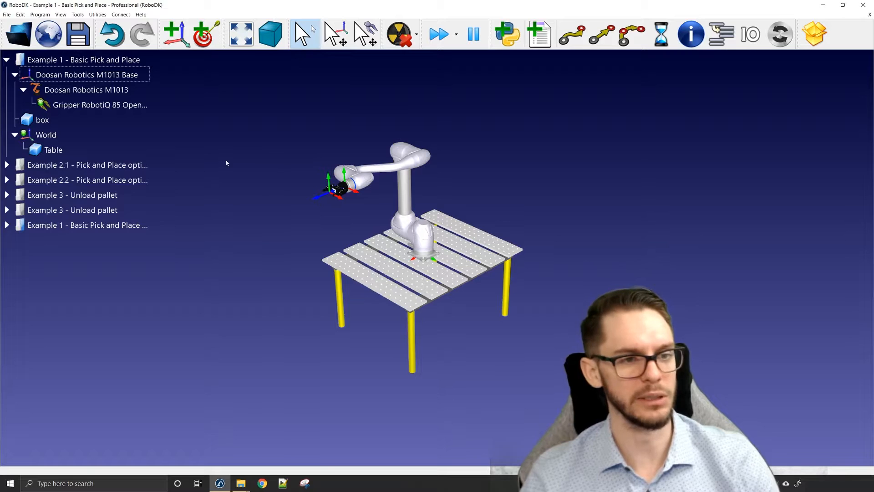
Set the table's X position to 500 mm with respect to the World frame and close the object details
double_click(108, 149)
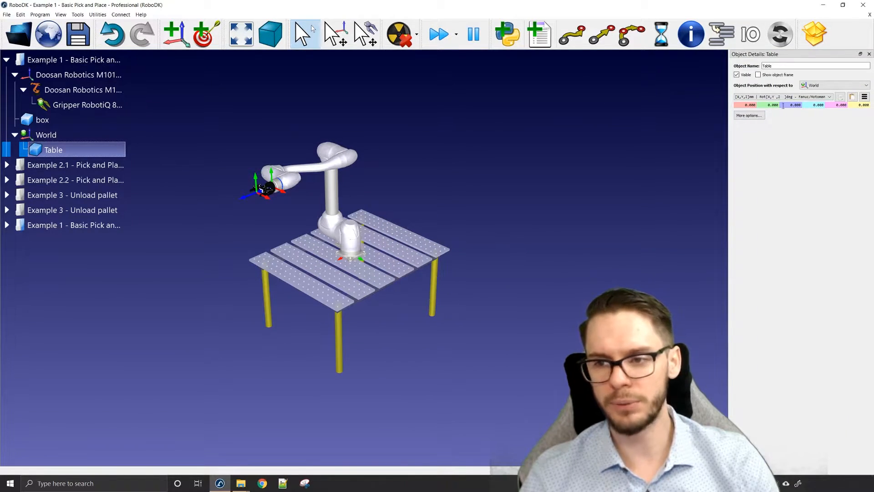
left_click(744, 106)
scroll(744, 105, "down", 4)
scroll(744, 106, "up", 10)
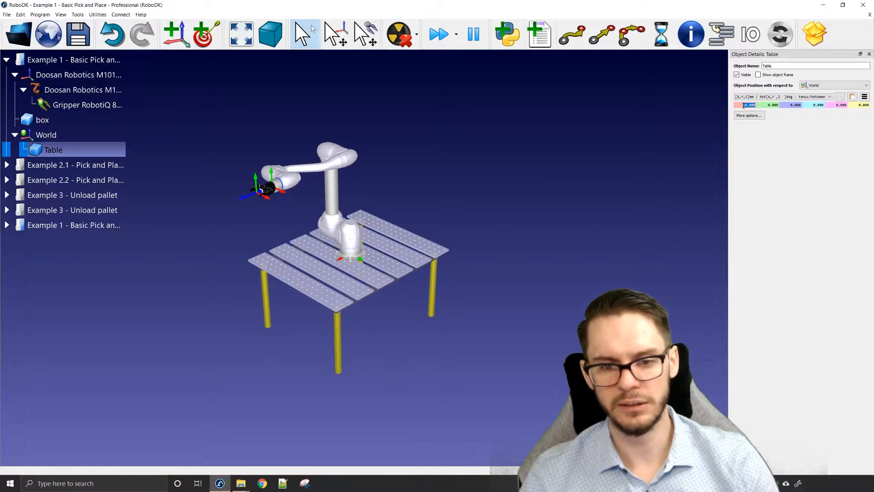
scroll(744, 106, "up", 10)
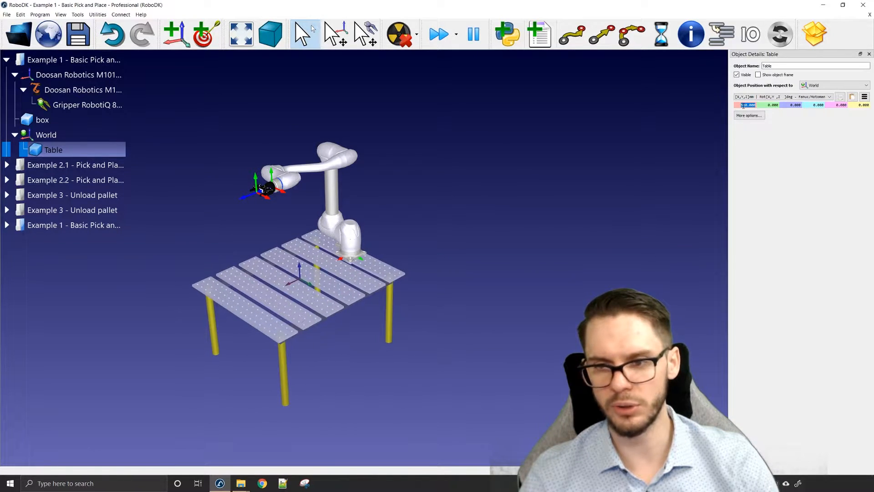
scroll(743, 106, "down", 1)
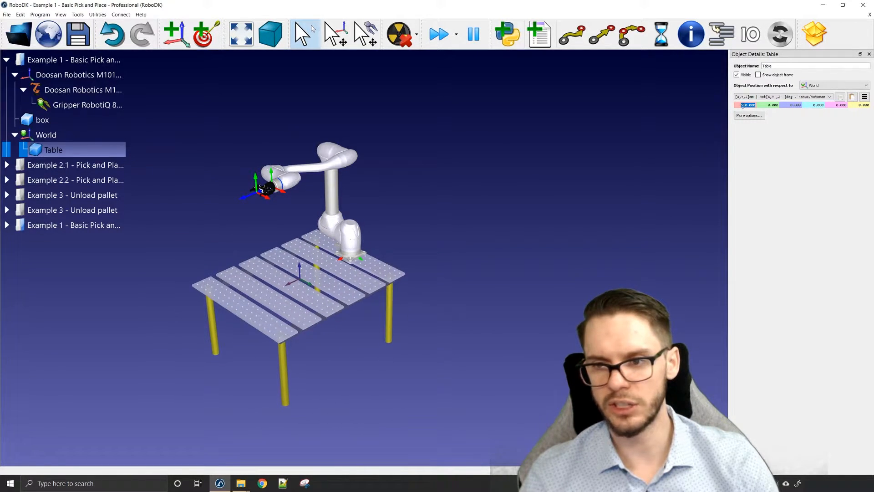
left_click(464, 220)
right_click_drag(463, 220, 528, 193)
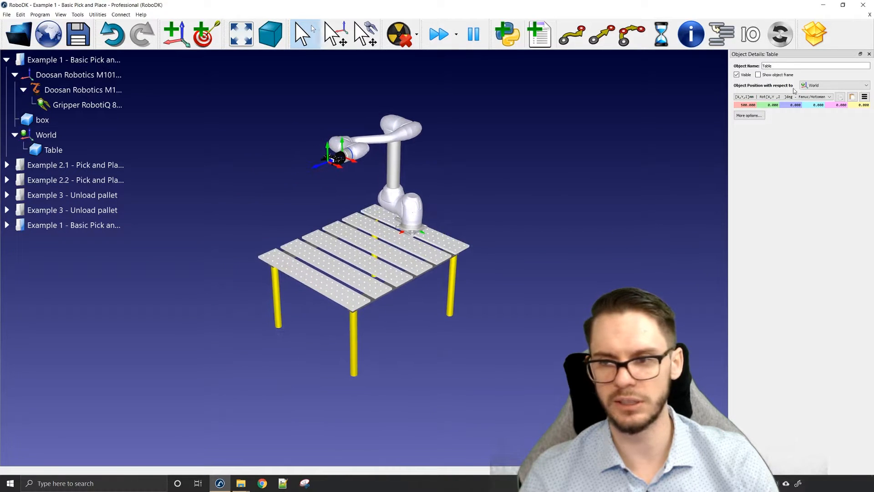
left_click(869, 55)
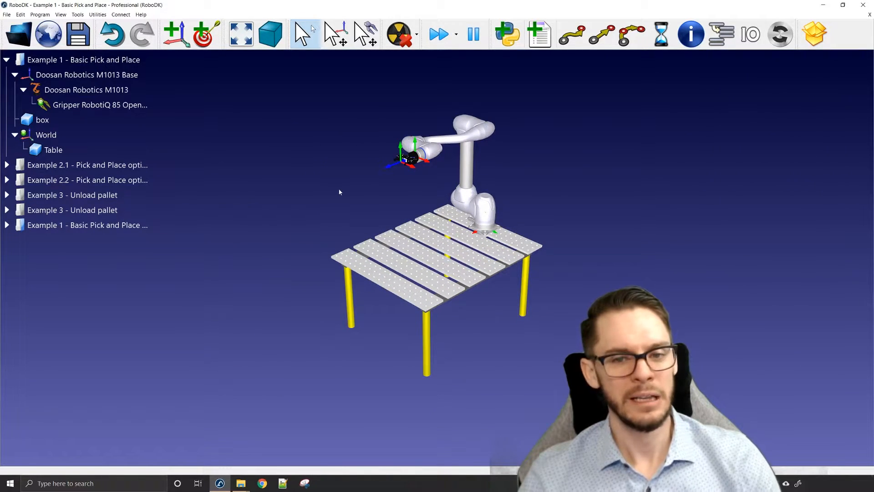
Hide the flange frame of the Doosan Robotics M1013 robot
right_click(433, 147)
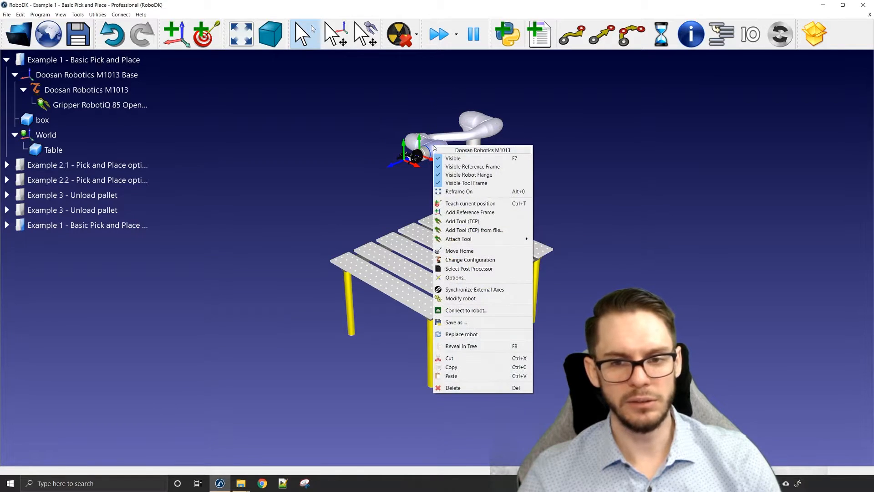
left_click(472, 175)
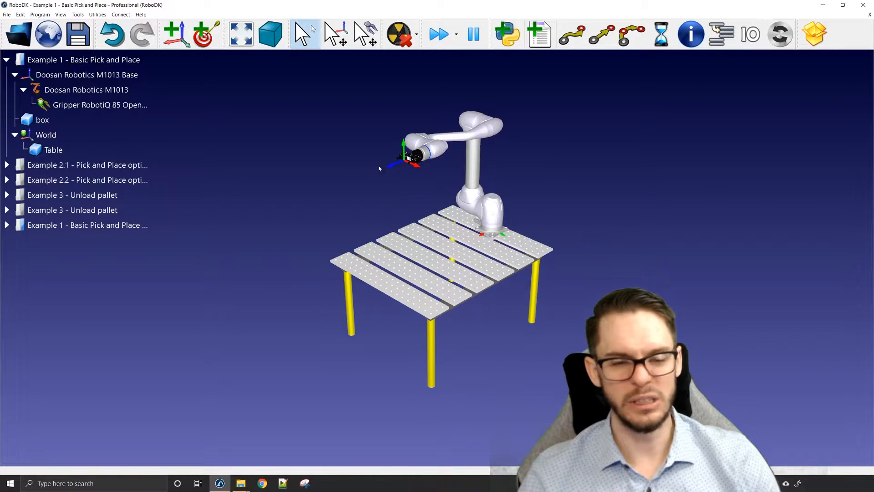
scroll(371, 160, "up", 2)
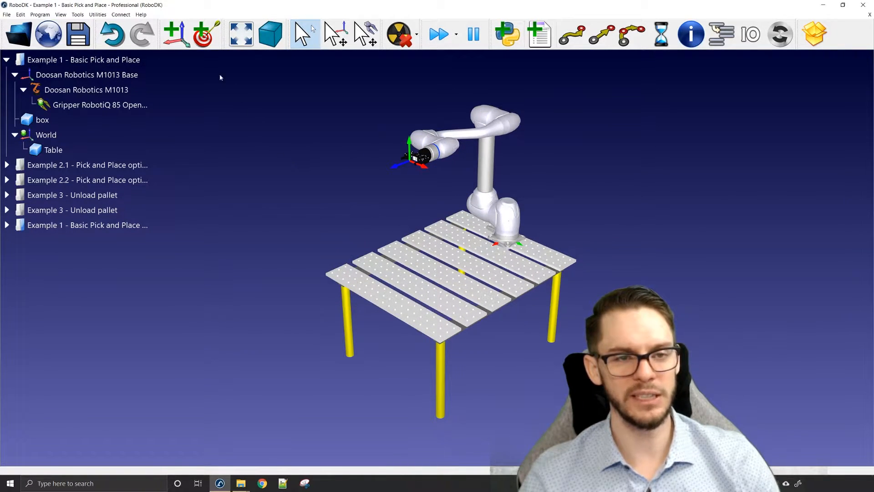
Add a new reference frame to the station and move it onto the table in front of the robot
left_click(182, 38)
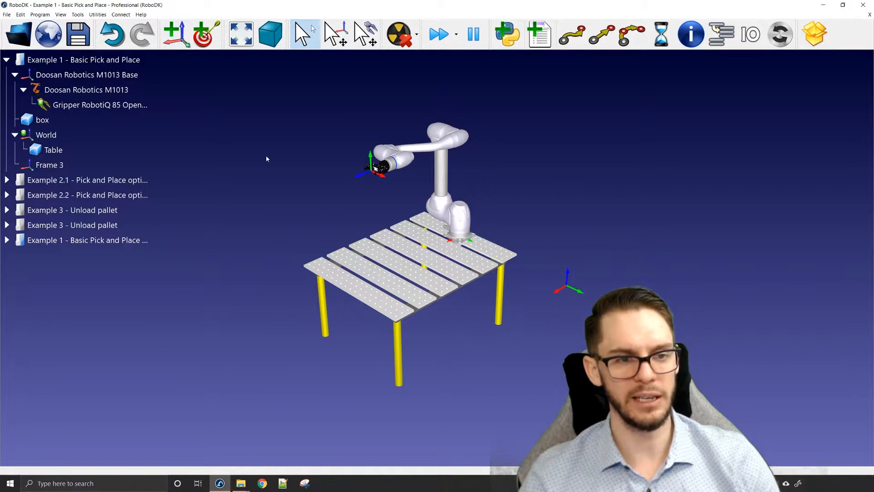
key("alt")
left_click_drag(568, 292, 371, 251)
scroll(371, 250, "up", 3)
Rename the new reference frame on the table as Part1
left_click(85, 166)
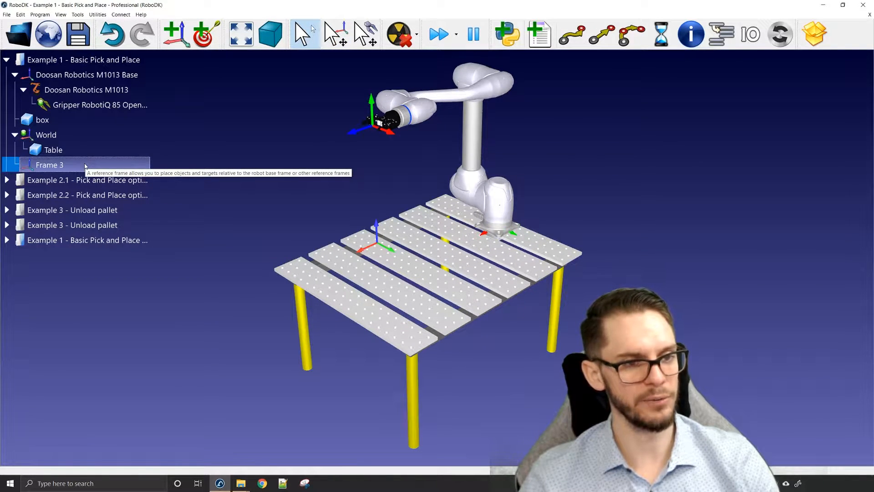
left_click(85, 165)
right_click(83, 163)
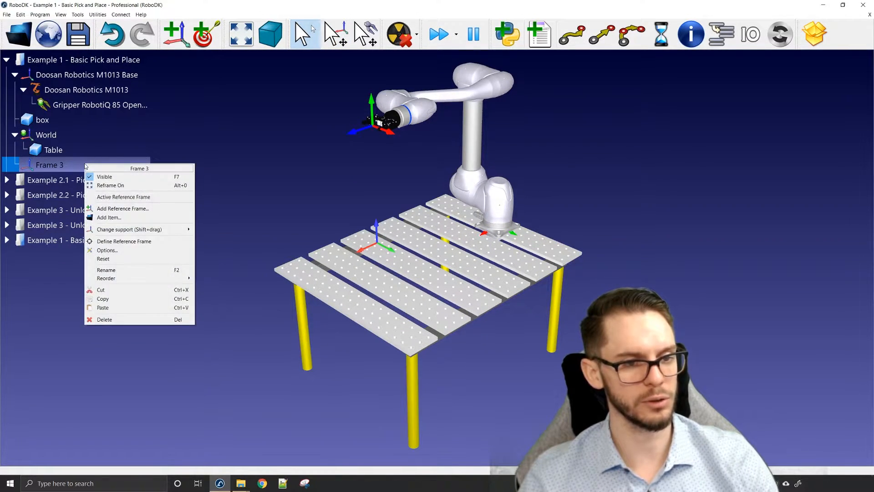
left_click(137, 270)
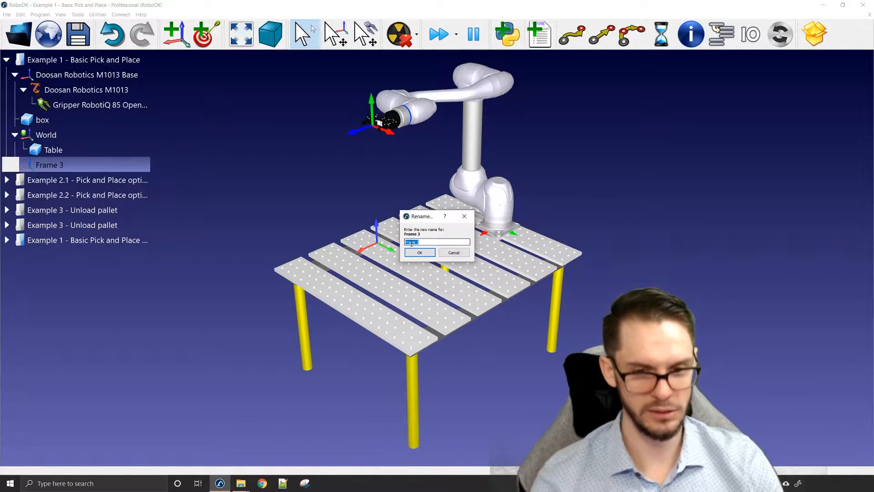
type("Part1")
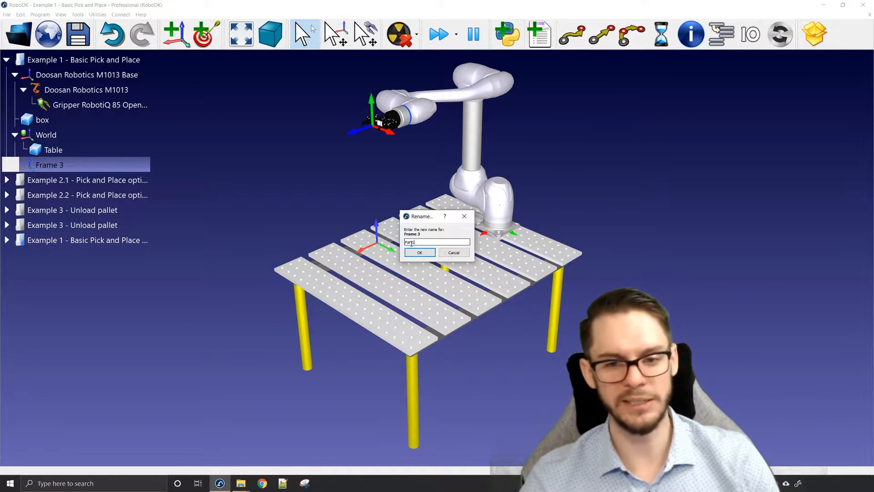
left_click(425, 252)
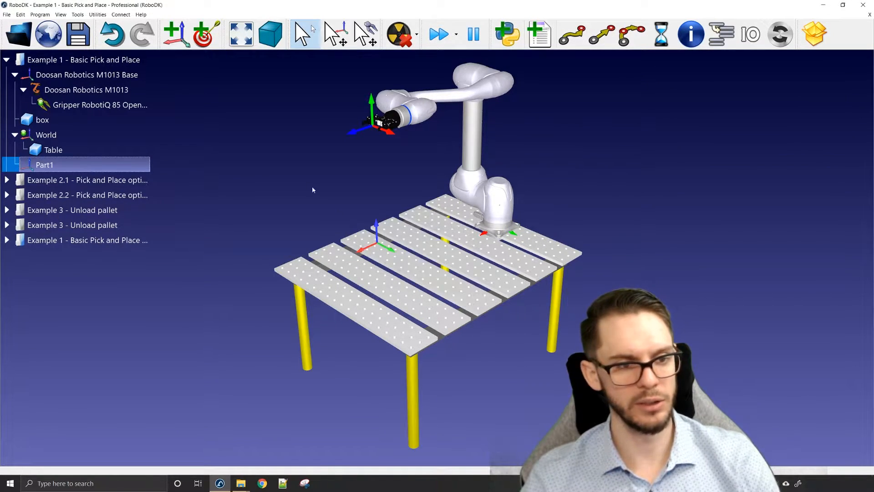
left_click(110, 162)
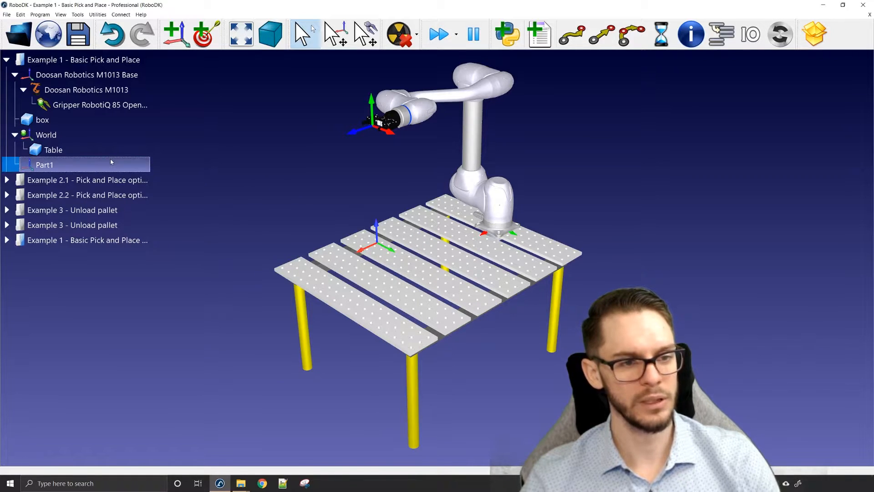
left_click(122, 63)
key("ctrl+v")
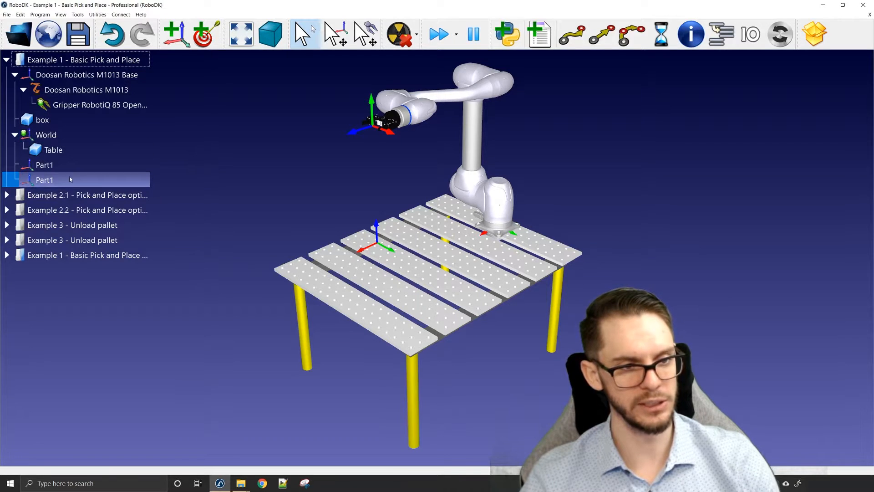
key("Delete")
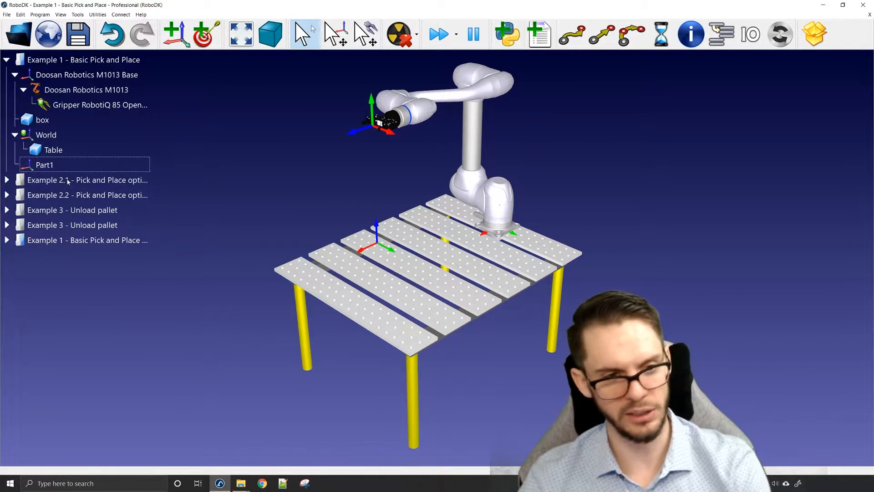
Set the Part1 frame's position to X 500 mm and Y -200 mm, and close the frame details
key("Return")
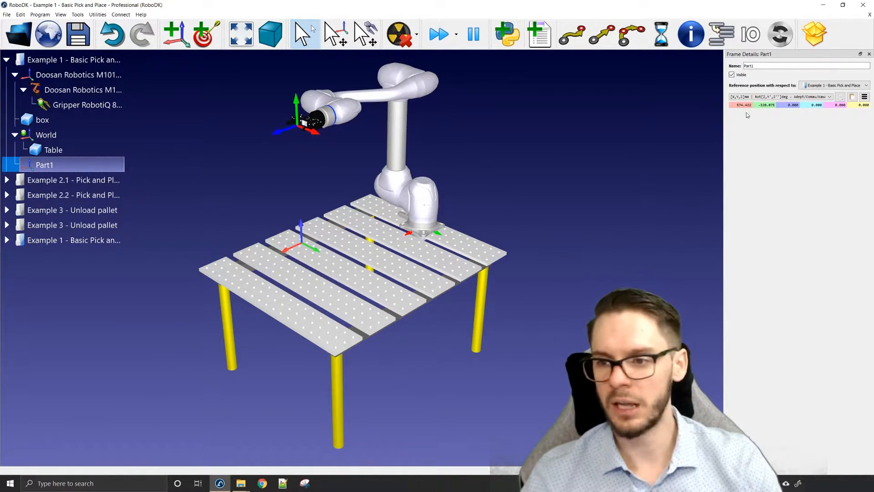
double_click(733, 105)
type("500")
key("Return")
double_click(758, 104)
type("-2")
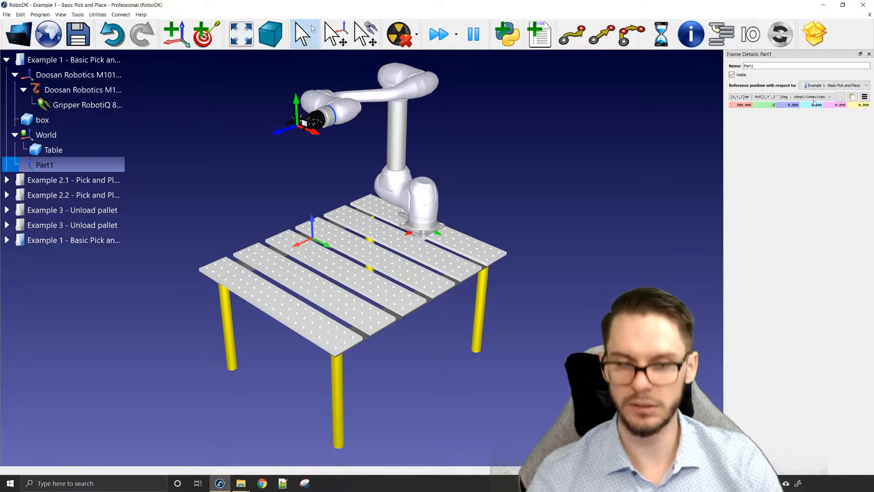
key("Return")
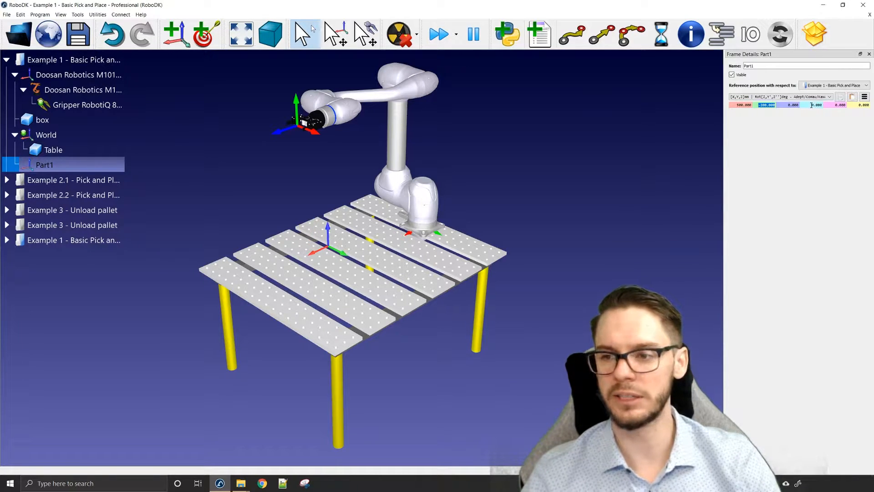
left_click(870, 54)
Duplicate the Part1 frame within the Example 1 station and rename the copy as Part2
scroll(522, 254, "up", 3)
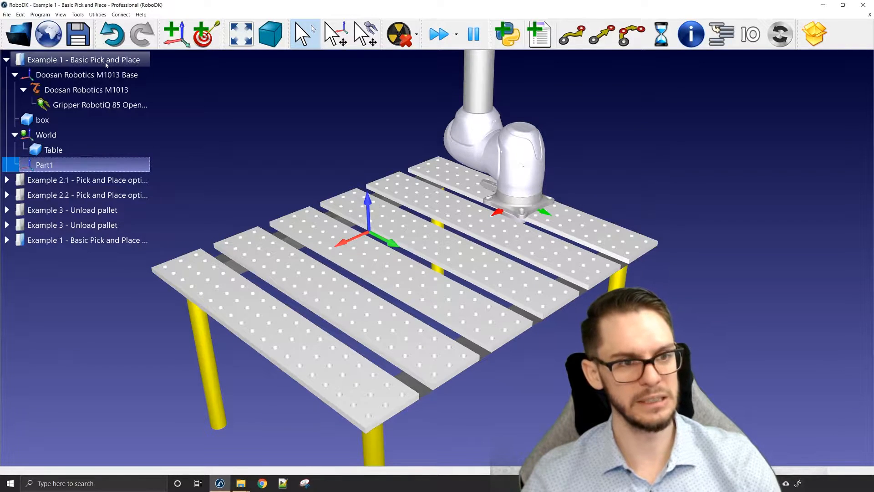
left_click(82, 60)
key("ctrl+v")
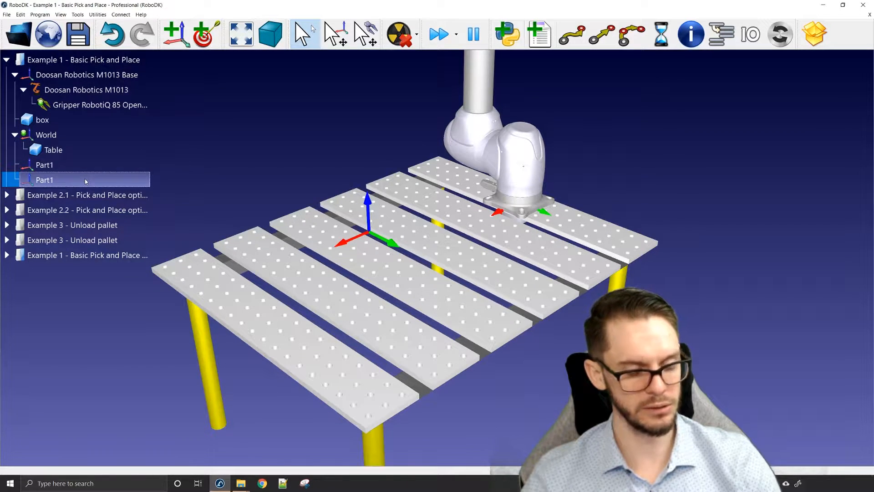
key("F2")
key("End")
key("BackSpace")
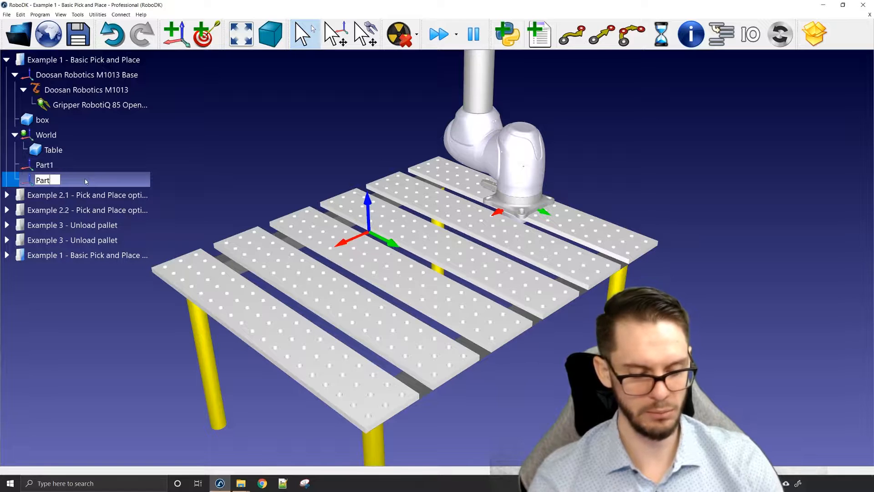
type("2")
key("Return")
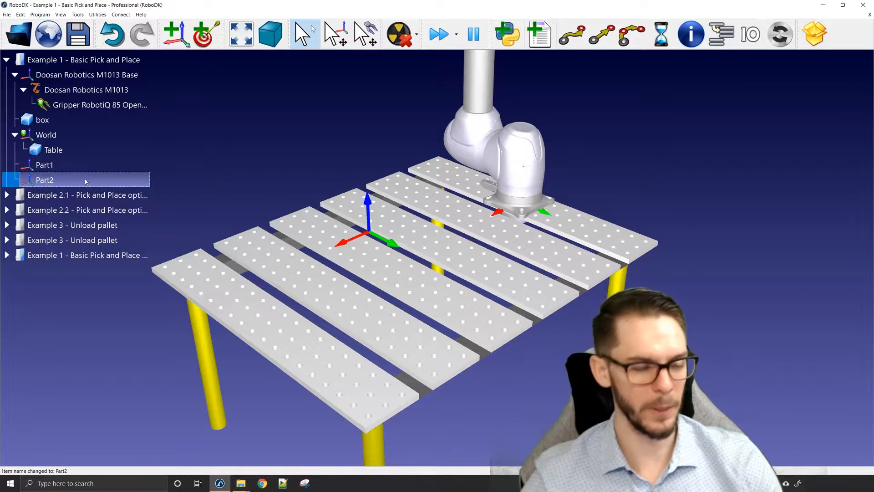
Set the Part2 frame's Y position to 200 mm and close the frame details
double_click(86, 181)
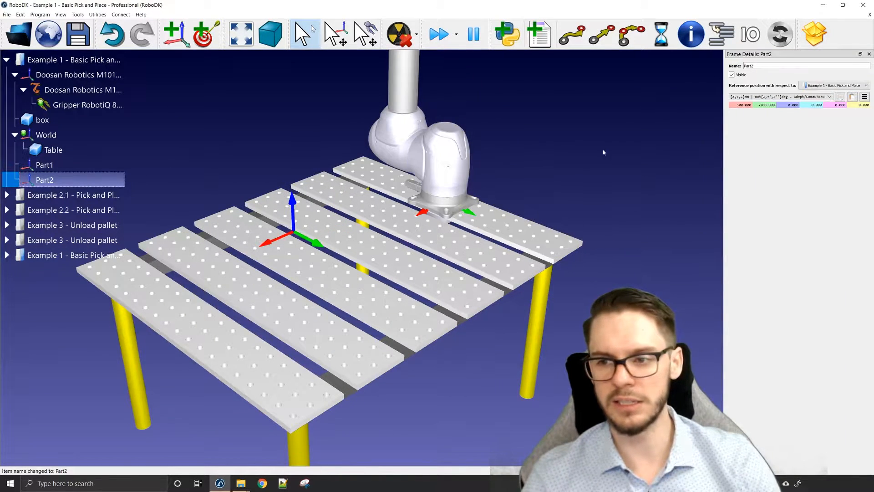
left_click(762, 106)
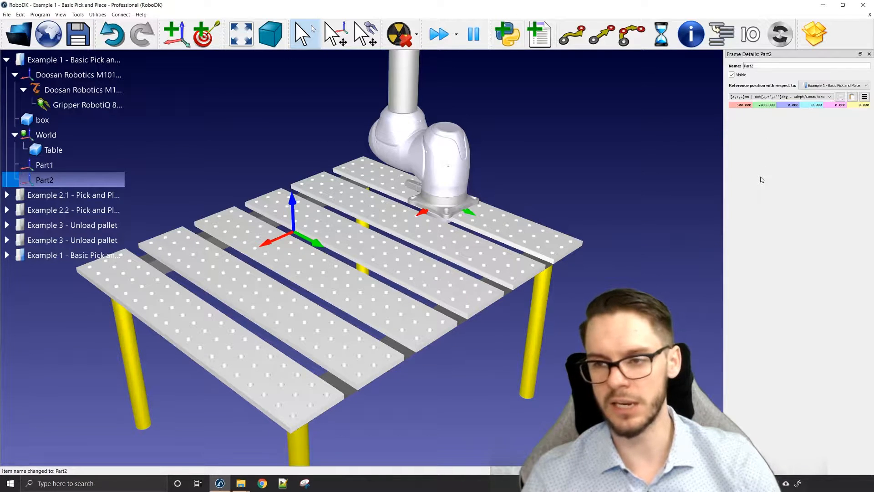
key("BackSpace")
key("Return")
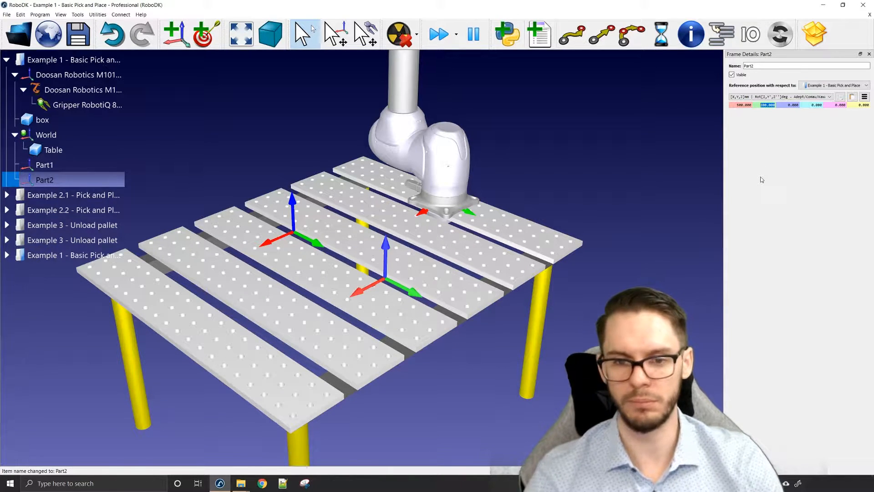
left_click_drag(450, 291, 457, 285)
right_click_drag(457, 284, 455, 281)
middle_click_drag(452, 274, 458, 308)
scroll(457, 309, "down", 2)
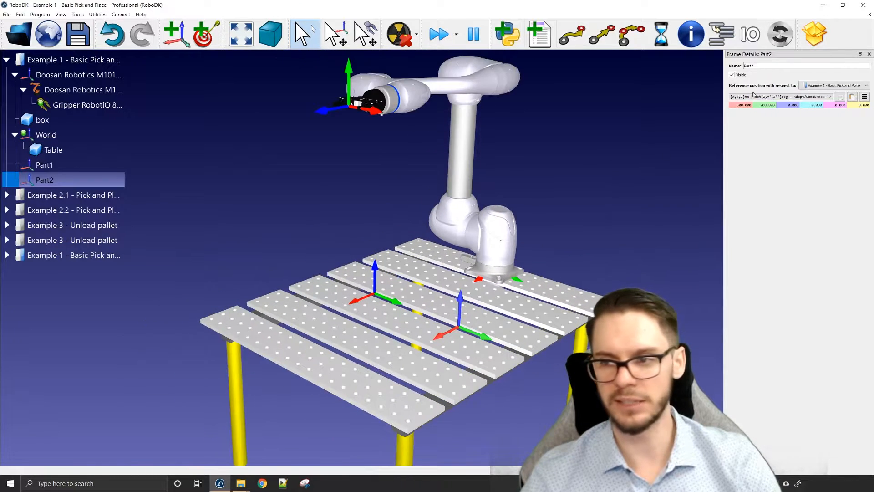
left_click(869, 53)
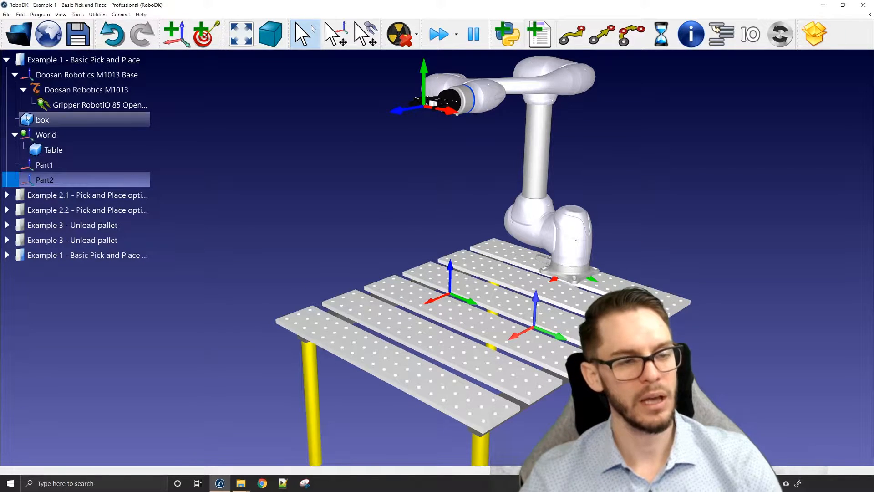
Nest the box object under the Part1 frame and briefly view the object models in the online library
left_click_drag(30, 124, 73, 162)
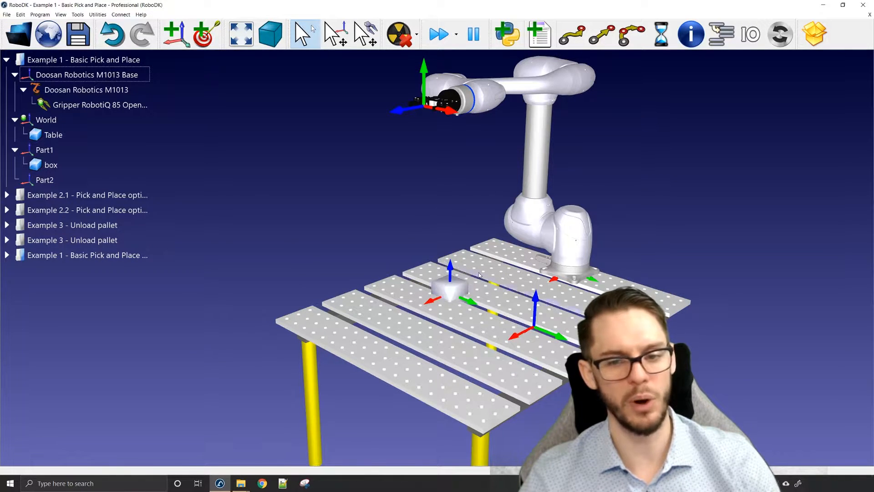
left_click(49, 34)
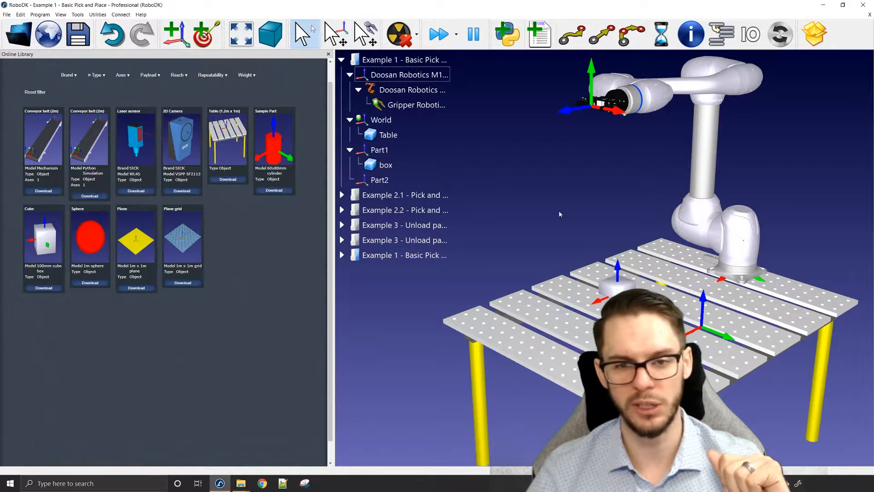
left_click(328, 54)
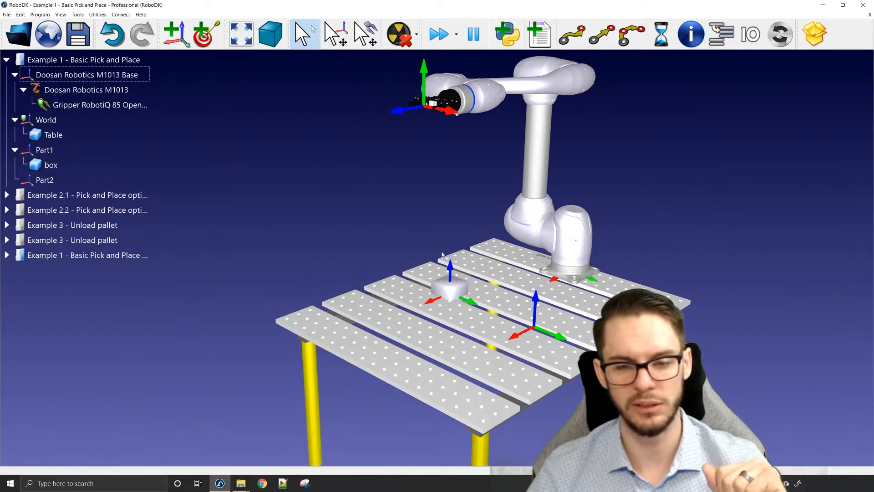
Set the box's Z position to 50 mm with respect to the Part1 frame and close the object details
double_click(450, 294)
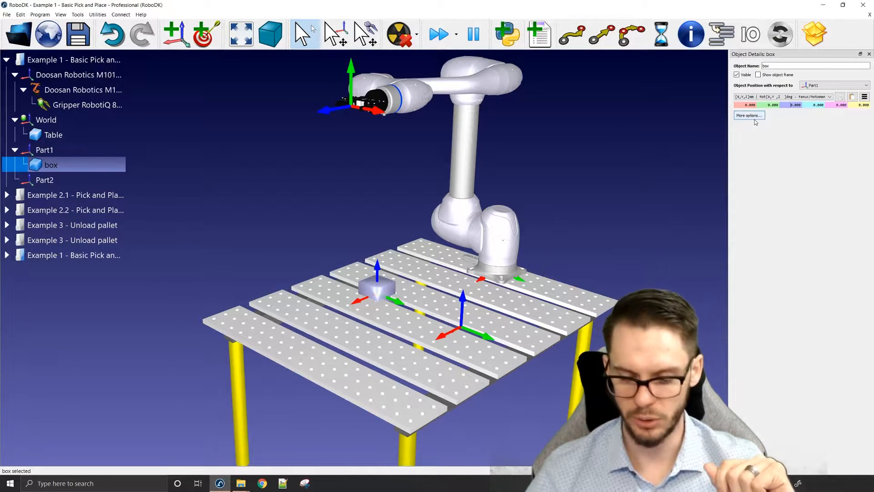
type("50")
key("Return")
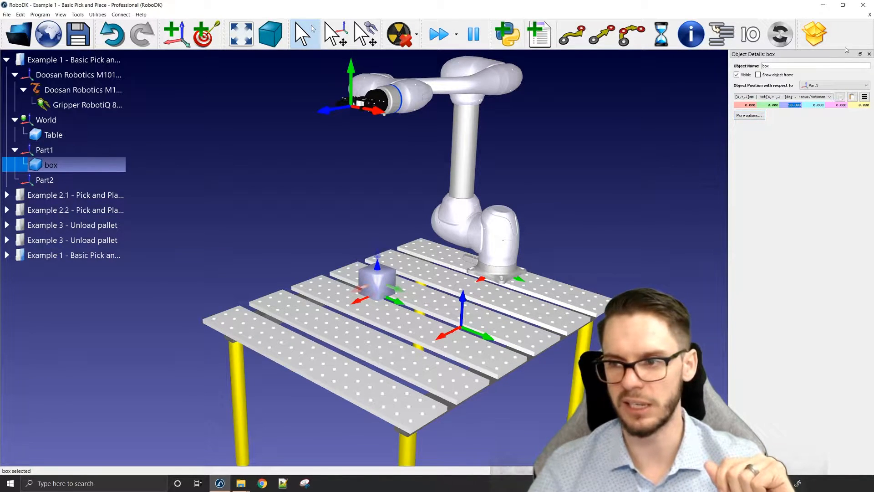
left_click(870, 54)
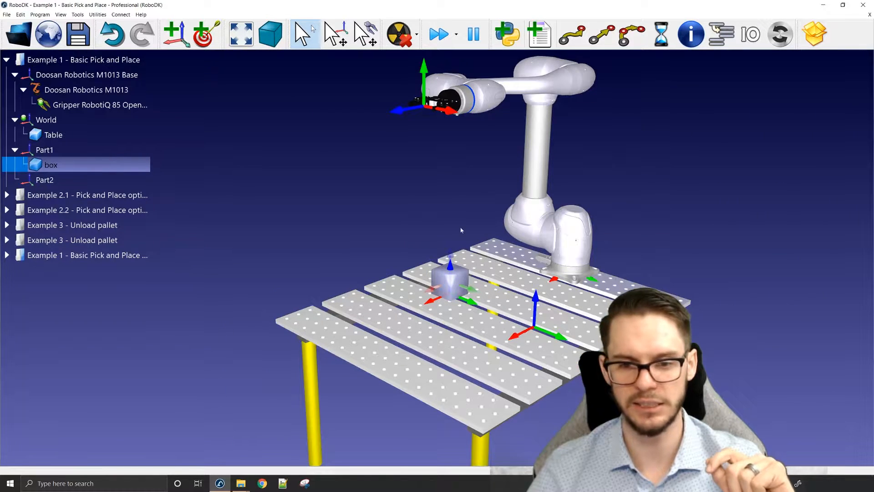
Rotate the robot's tool frame freehand so the gripper points down toward the table
left_click(360, 218)
left_click_drag(399, 271, 327, 231)
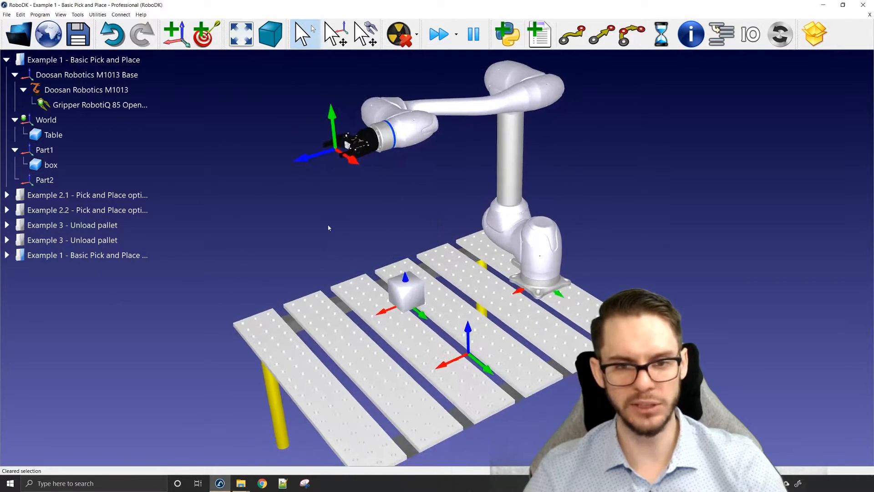
left_click_drag(336, 147, 312, 156, "alt")
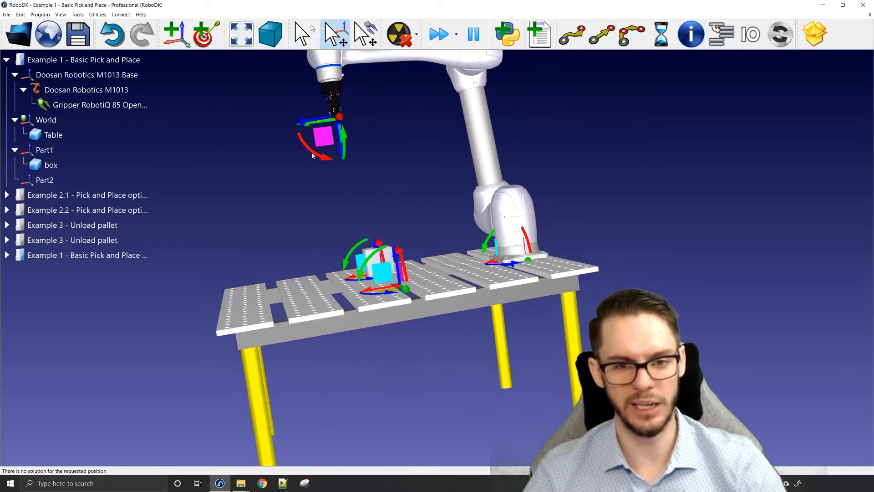
Open the settings of the Doosan Robotics M1013 robot and make Part1 its active reference frame
left_click(337, 62)
double_click(336, 62)
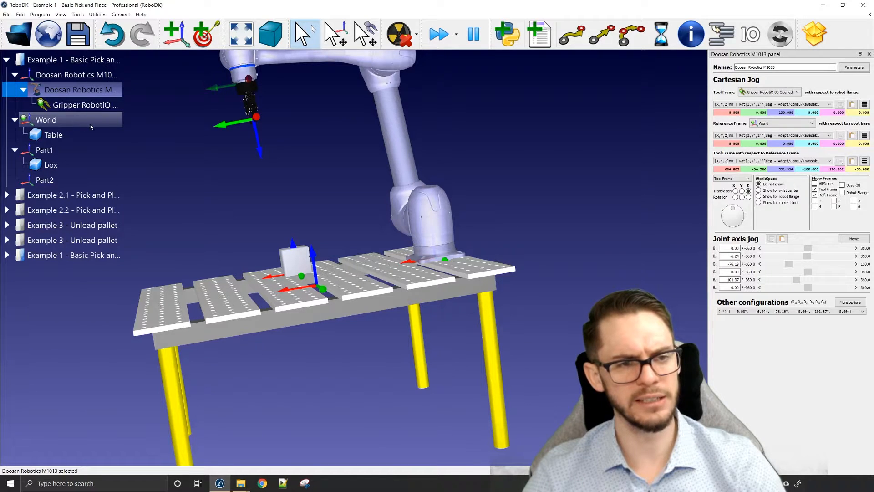
right_click(61, 150)
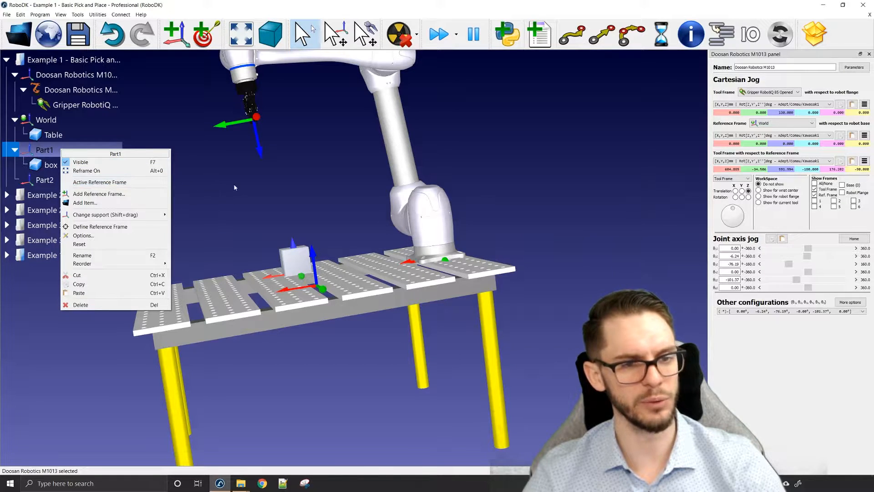
left_click(136, 183)
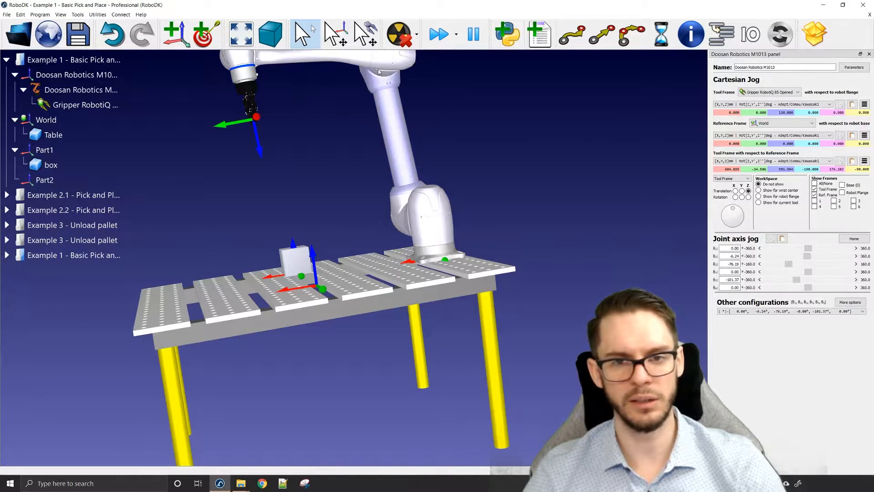
left_click(798, 127)
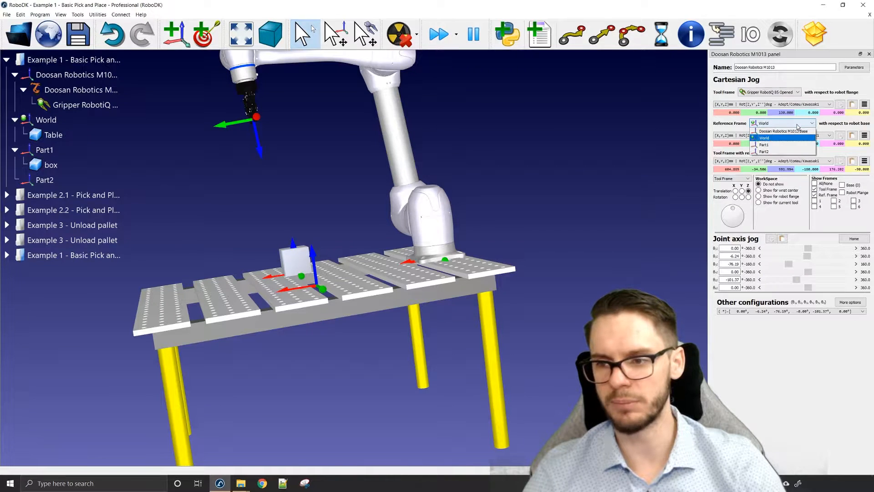
left_click(778, 145)
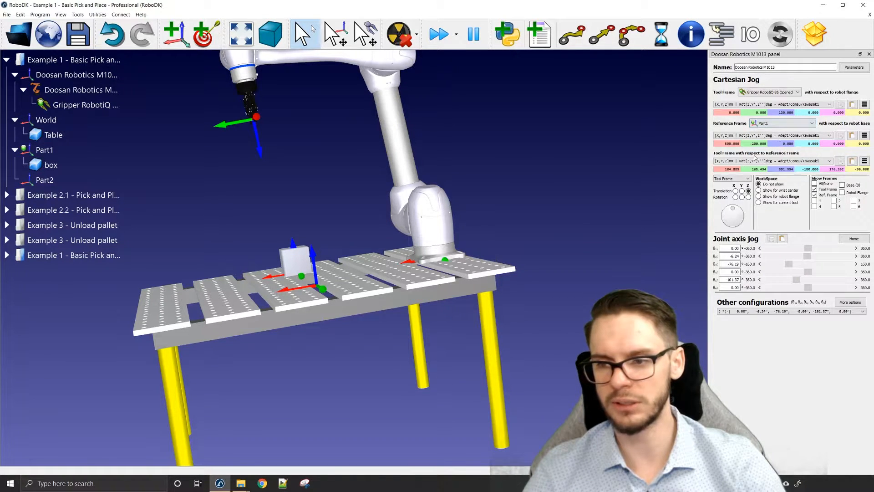
left_click_drag(391, 209, 319, 216)
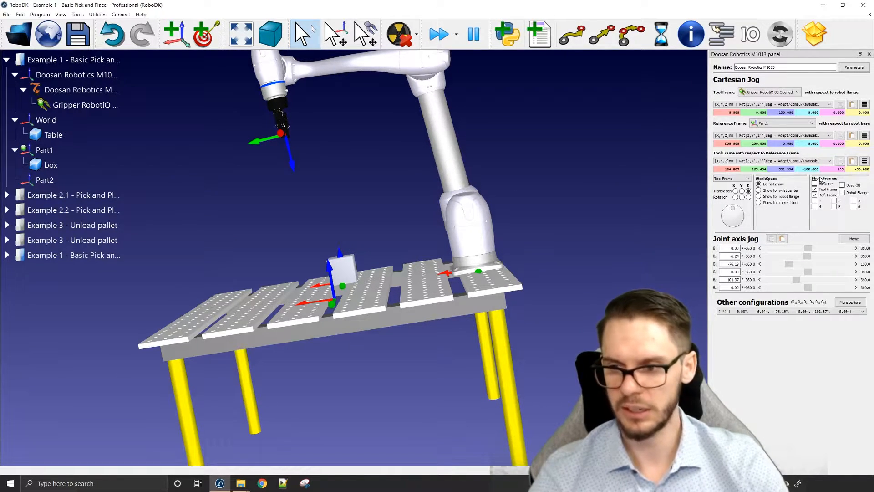
Set the tool's Y rotation relative to Part1 to 180 degrees, and move the gripper freehand to just above the box
type("180")
key("Return")
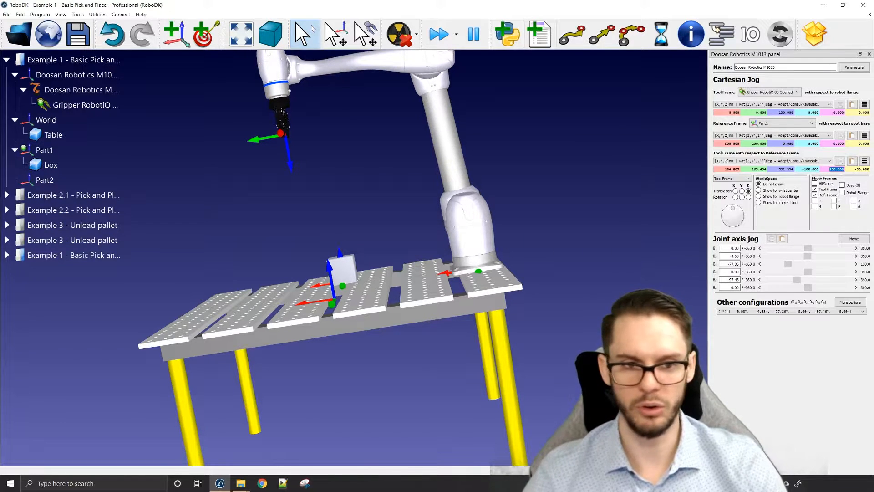
mouse_move(424, 255)
left_mouse_down()
mouse_move(460, 257)
mouse_move(458, 239)
mouse_move(477, 296)
mouse_move(459, 347)
mouse_move(436, 317)
mouse_move(431, 256)
left_mouse_up()
key("alt")
left_click_drag(392, 223, 533, 241, "alt")
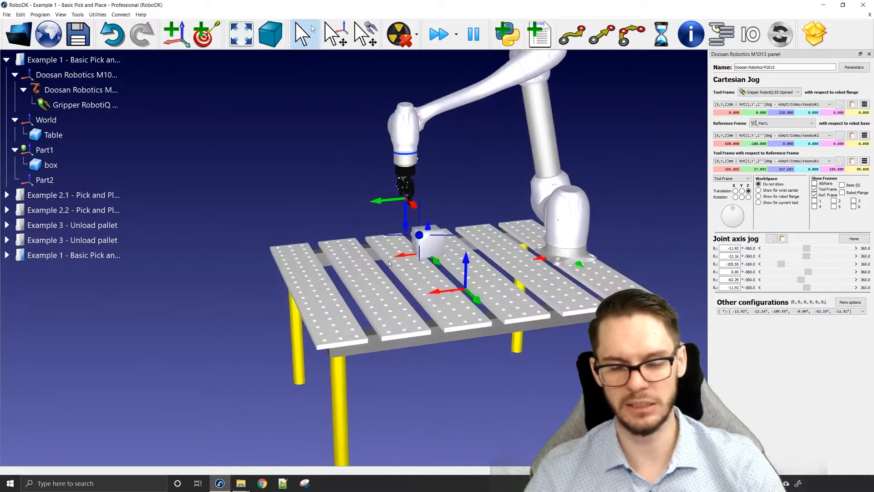
left_click(869, 55)
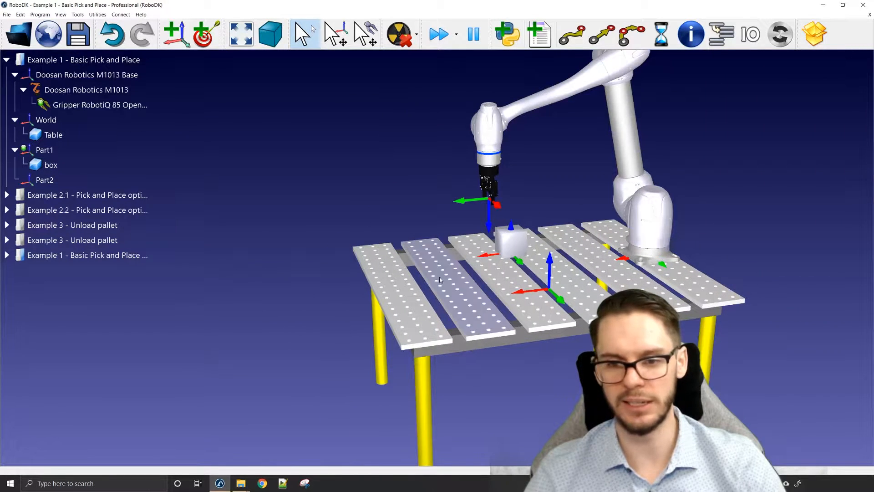
Make the Doosan Robotics M1013 robot get the box so the gripper reaches the box's reference position
left_click(46, 164)
right_click(46, 164)
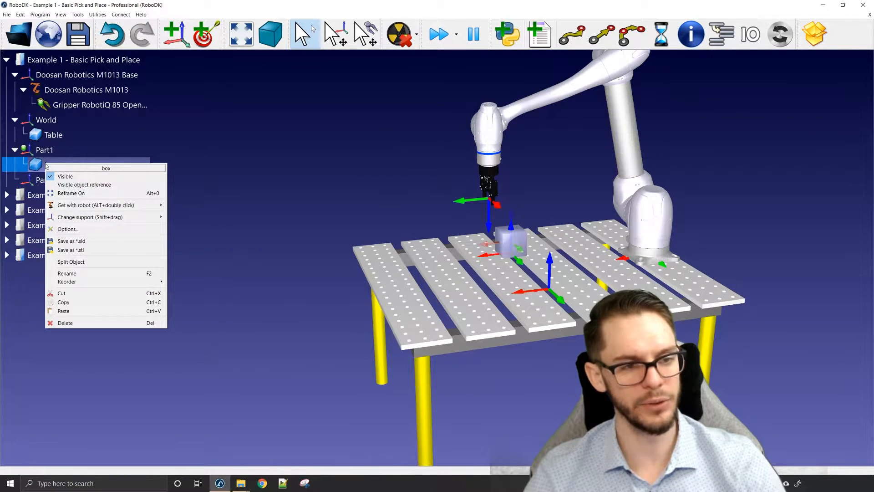
mouse_move(69, 208)
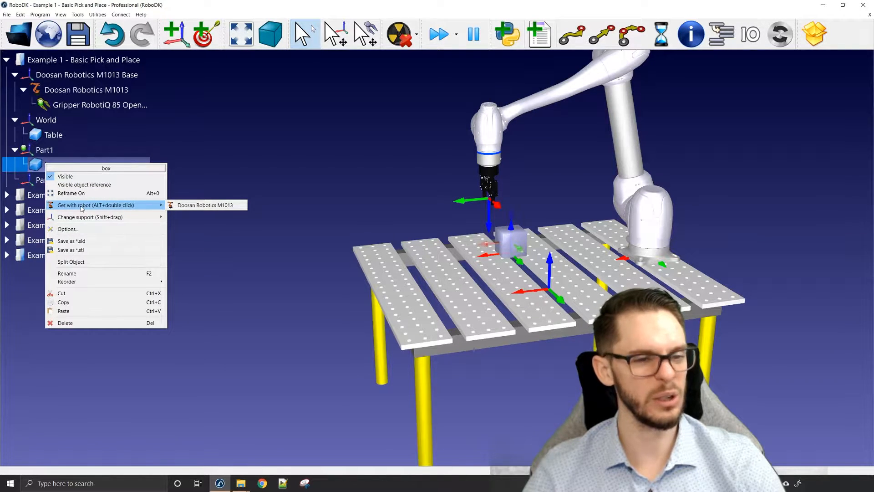
left_click(211, 205)
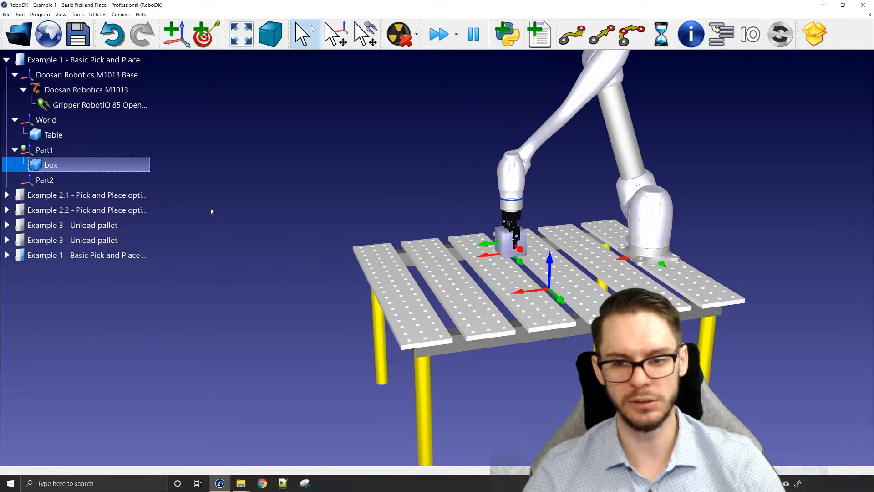
scroll(503, 248, "up", 3)
left_click_drag(503, 248, 566, 239)
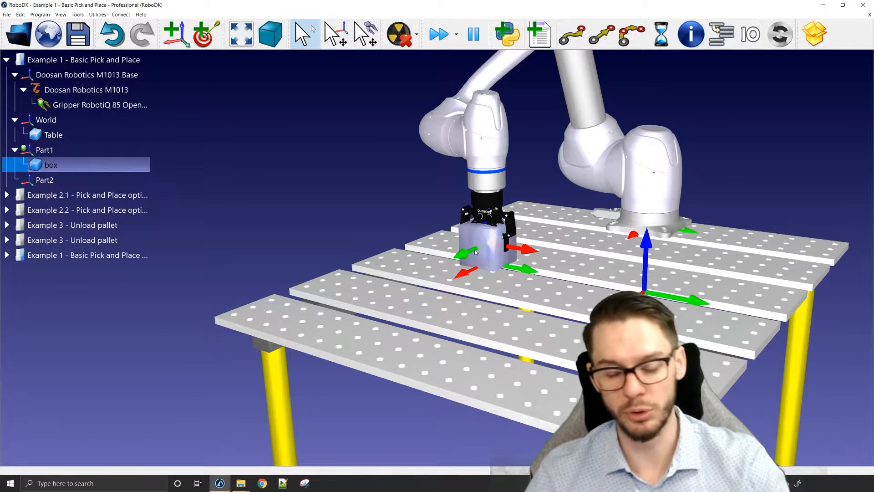
left_click_drag(484, 239, 439, 195)
Raise the robot's tool frame to a Z position of 85 mm relative to Part1 and close the robot settings
double_click(485, 162)
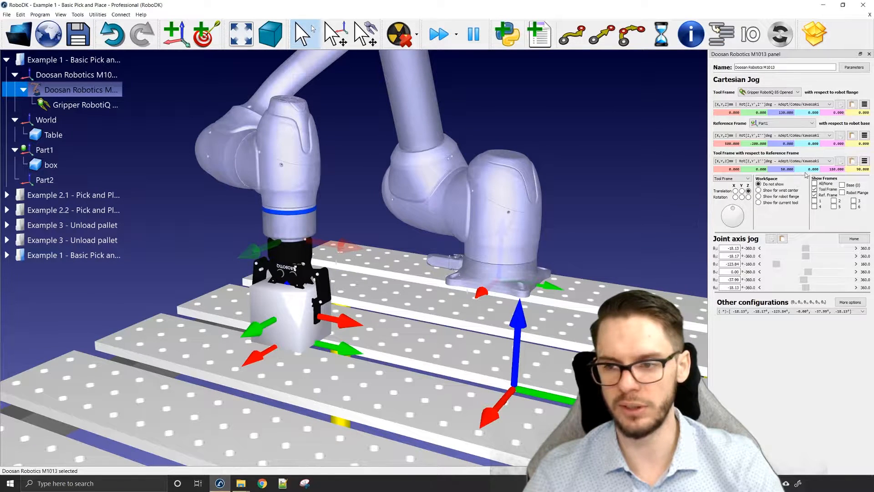
scroll(781, 168, "up", 5)
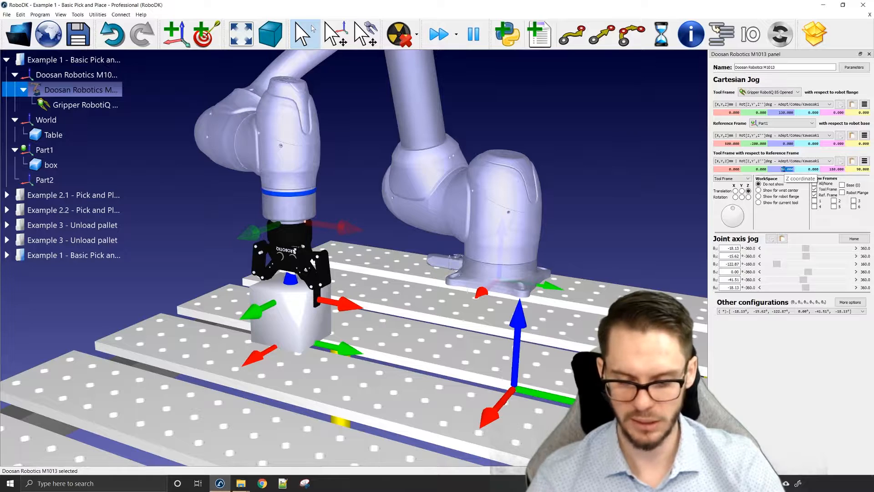
key("Return")
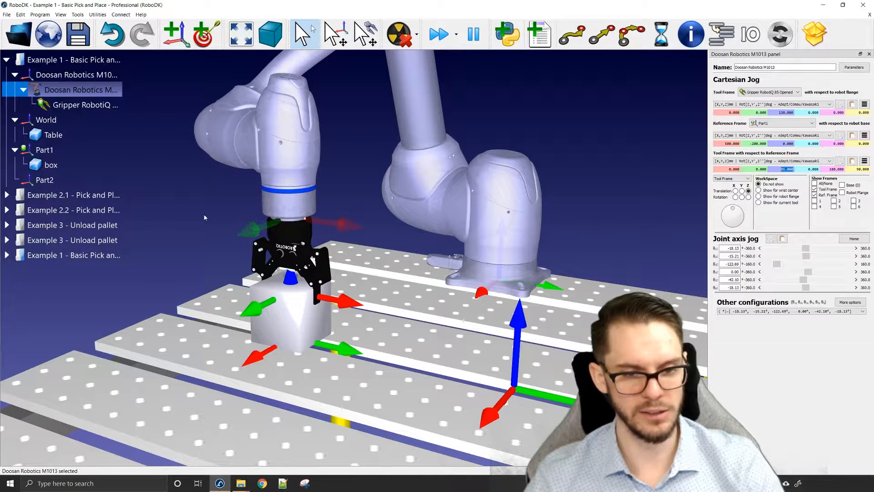
left_click(869, 54)
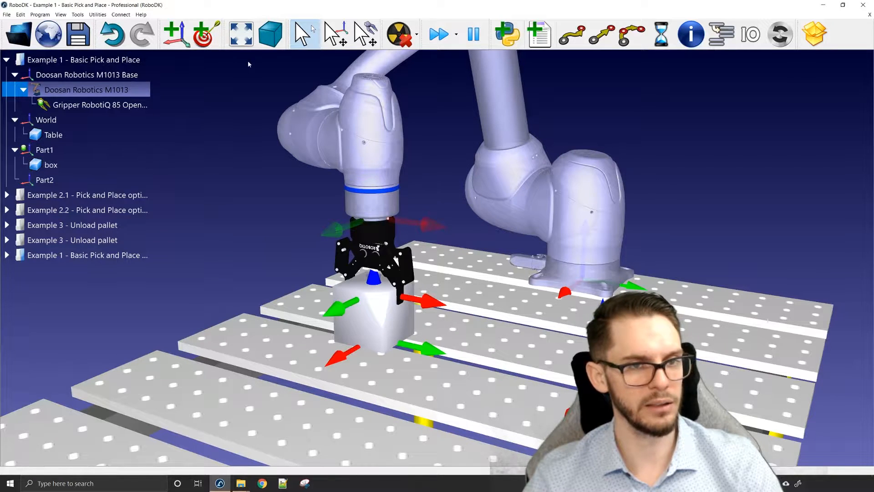
Create a target at the current robot position under Part1 and name it PickPlace_Part1
left_click(203, 39)
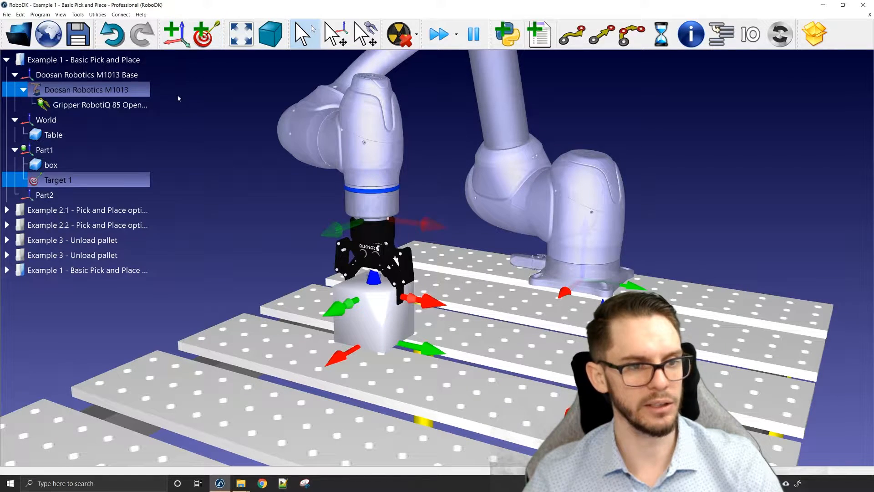
left_click(81, 181)
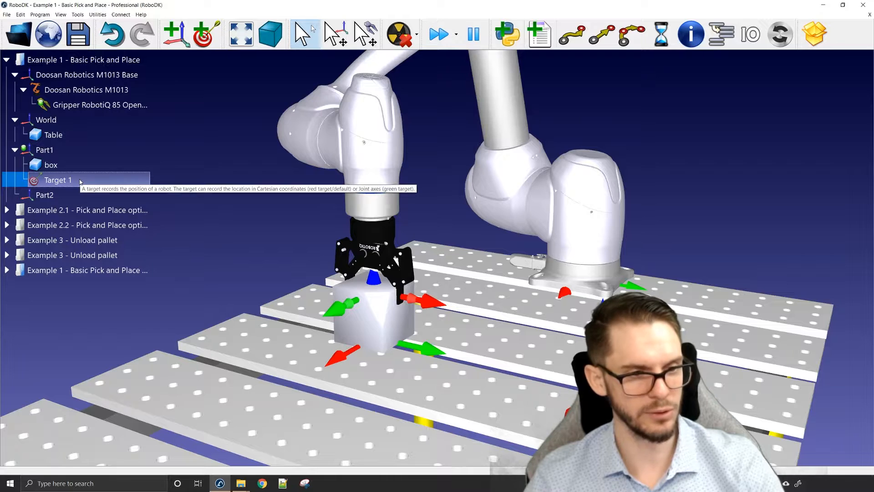
left_click(80, 180)
type("PickPlace Part1")
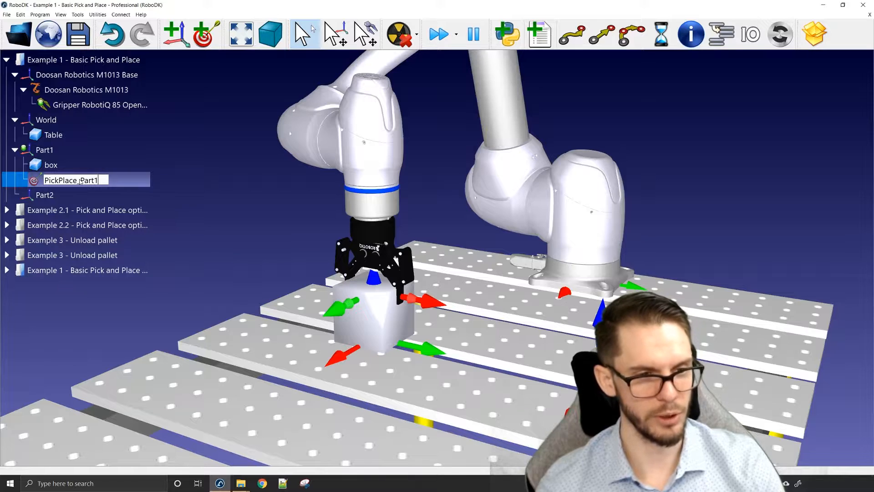
key("Return")
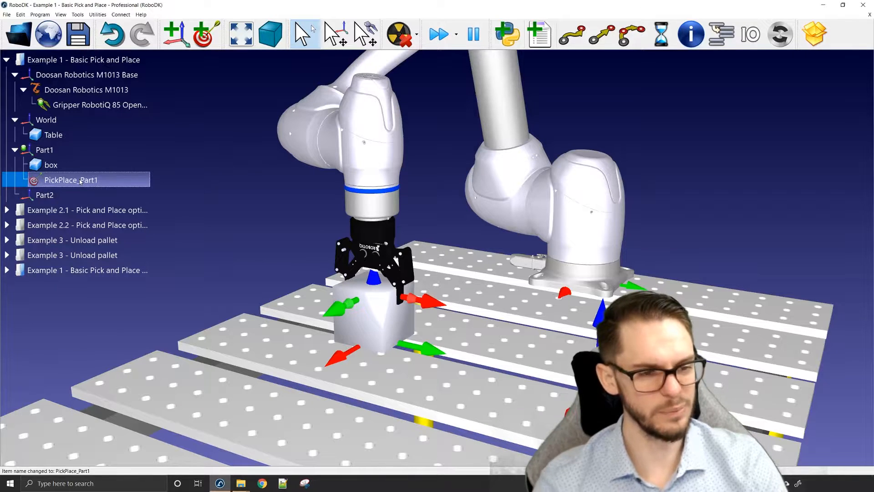
Raise the tool frame to a Z position of 200 mm relative to Part1 and record it as target App_Part1
double_click(334, 110)
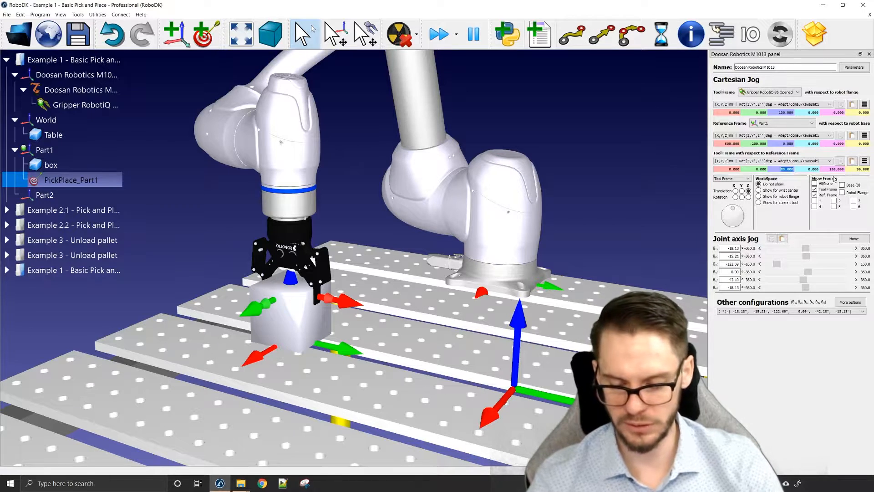
key("Return")
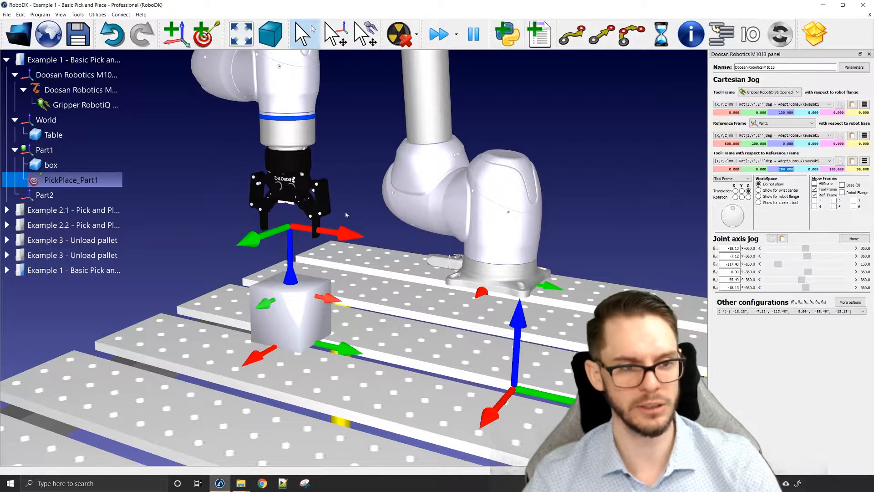
left_click(203, 40)
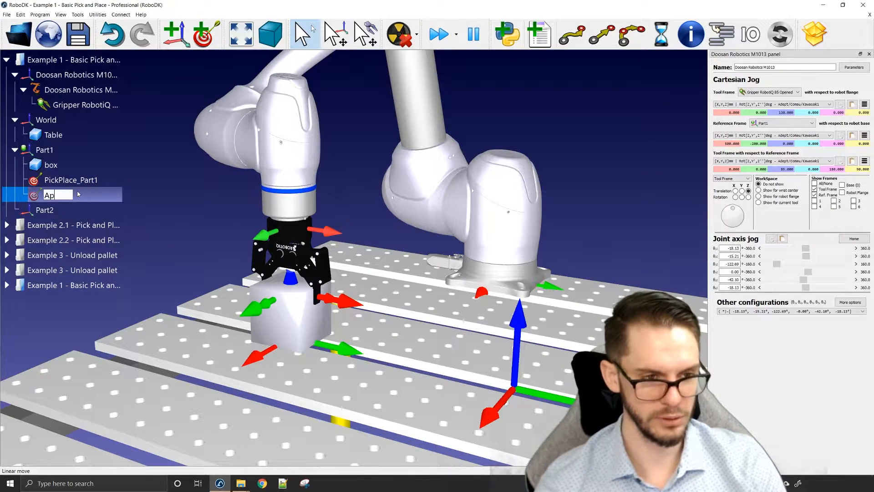
type("App_Part1")
key("Return")
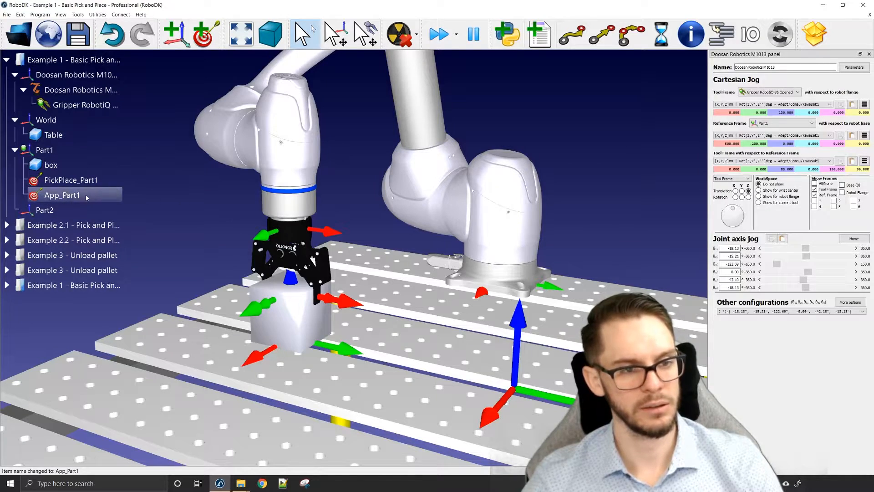
Move the robot between the PickPlace_Part1 and App_Part1 targets to check both positions, finishing at App_Part1
double_click(86, 195)
double_click(86, 180)
double_click(85, 194)
left_click_drag(184, 222, 364, 216)
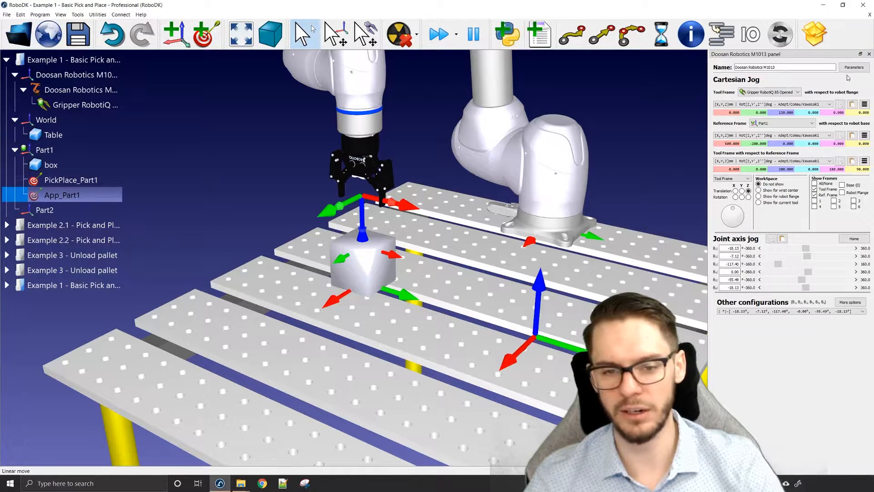
middle_click_drag(275, 164, 324, 217)
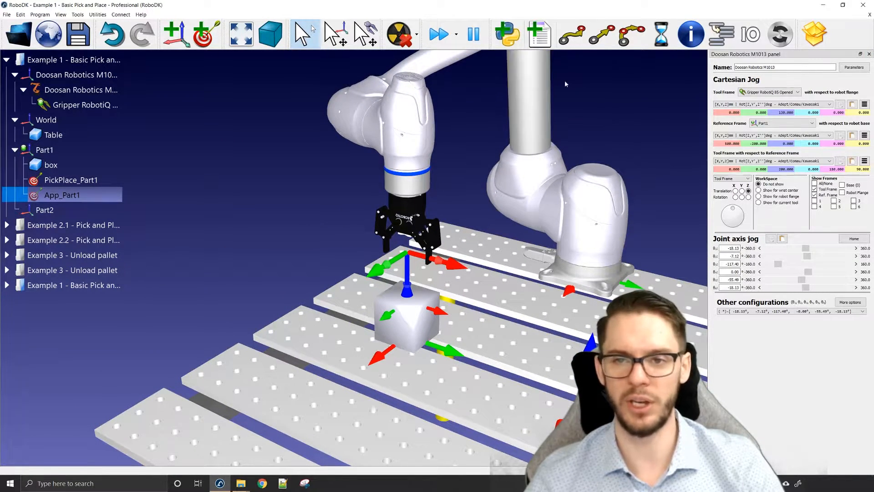
Add a new robot program to the station and name it ReplaceObjects
left_click(539, 38)
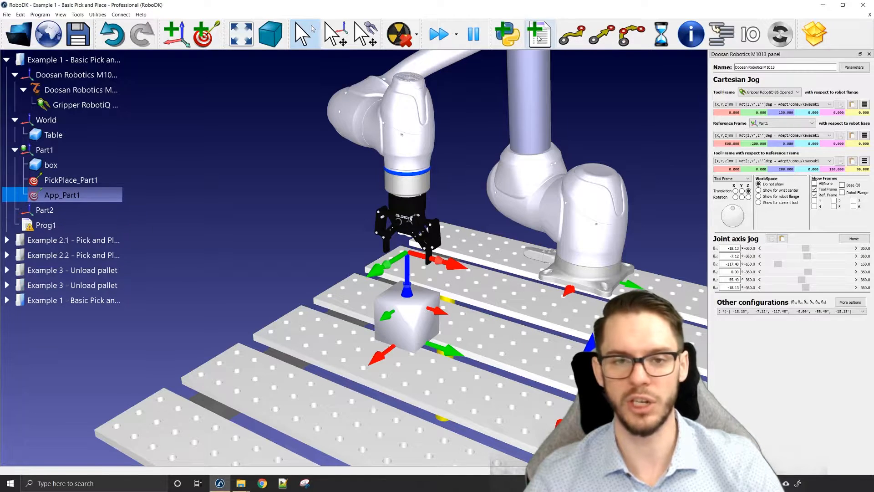
left_click(65, 220)
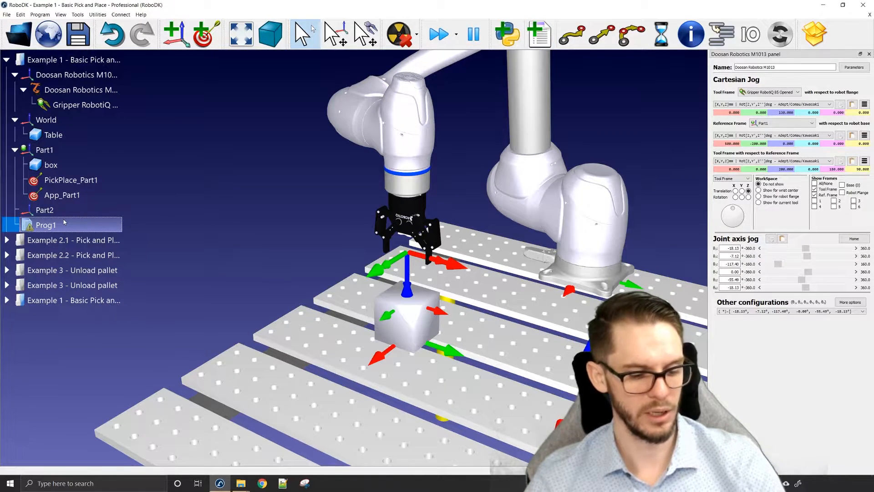
left_click(64, 222)
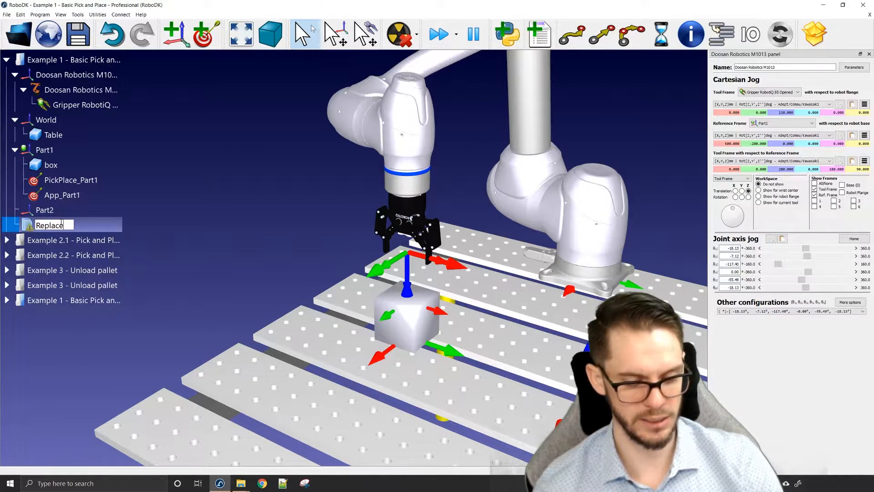
type("ReplaceObjects")
key("Return")
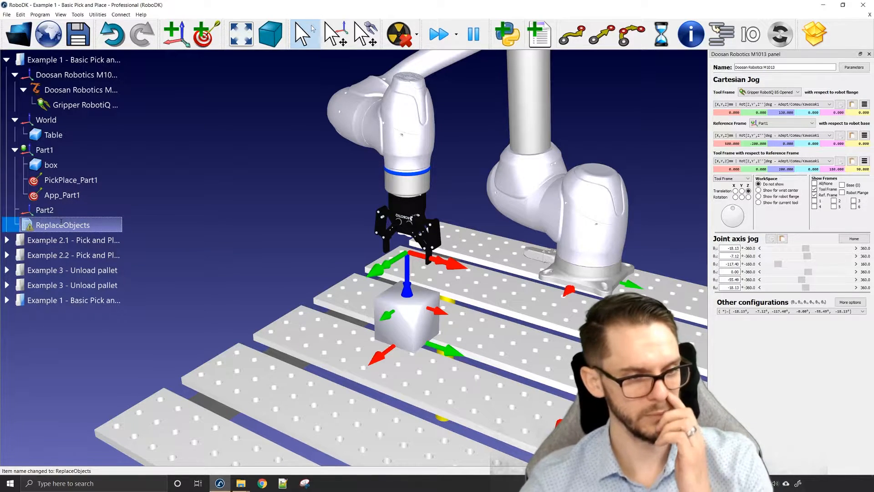
Add a simulation event to ReplaceObjects that sets the relative object positions of the Table and the box
right_click(57, 225)
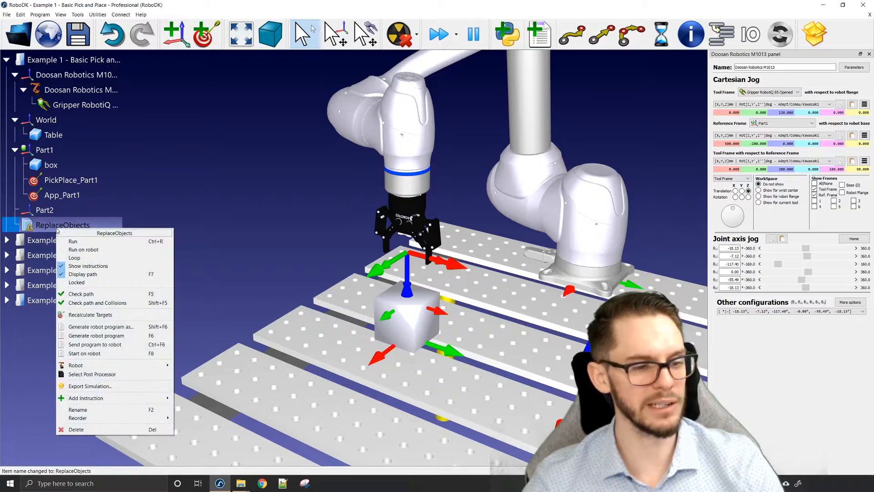
mouse_move(137, 398)
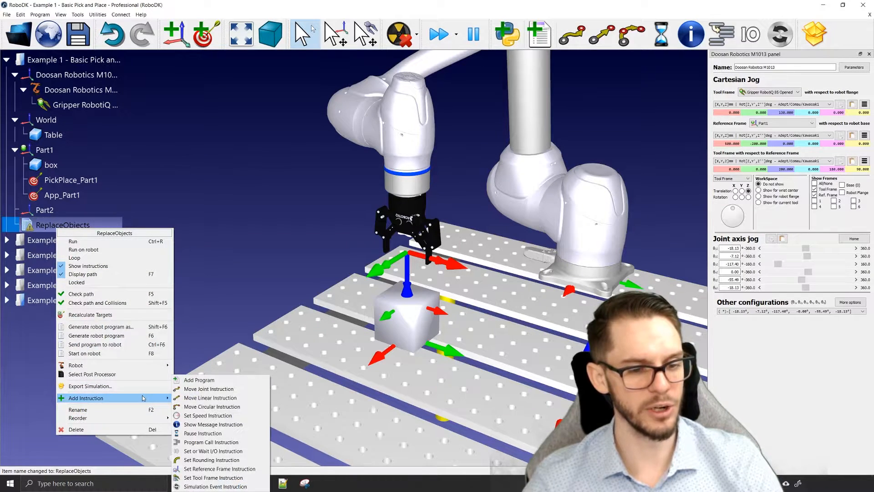
left_click(211, 487)
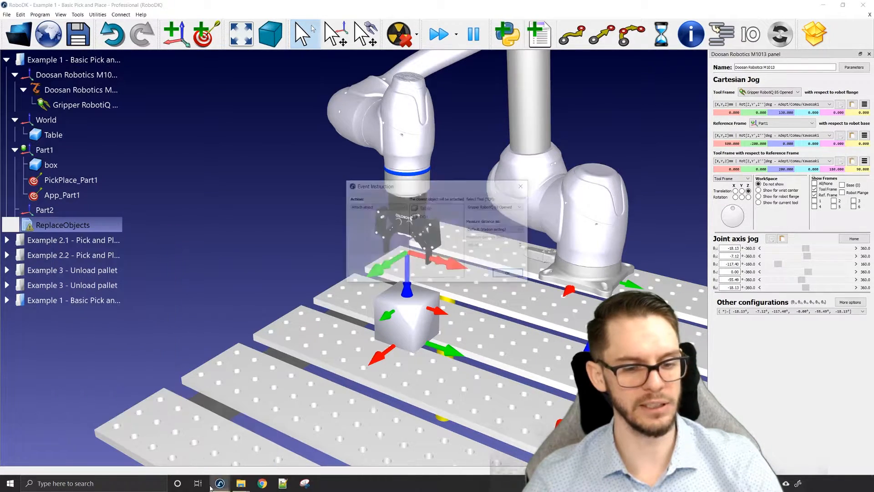
left_click(392, 209)
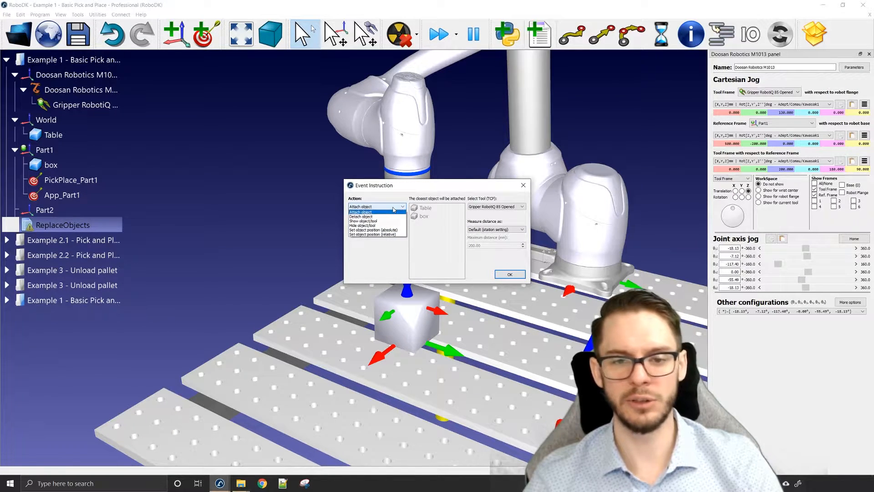
left_click(394, 234)
left_click(440, 217)
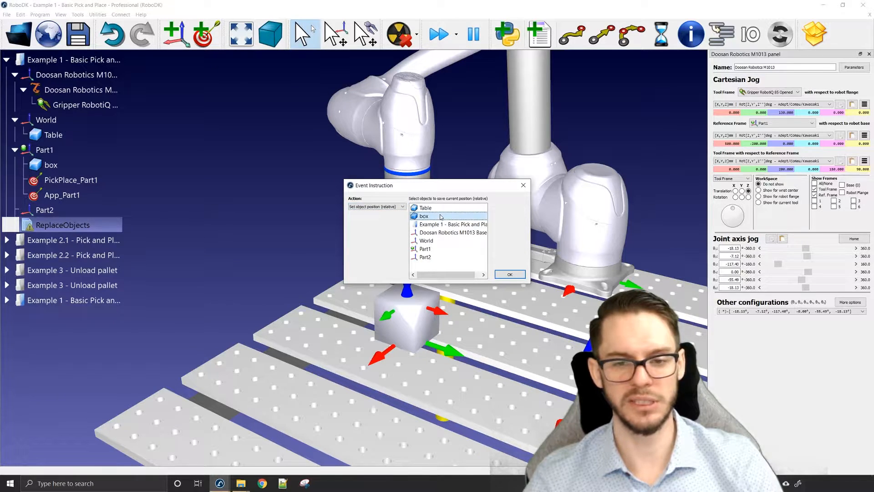
left_click(438, 209, "ctrl")
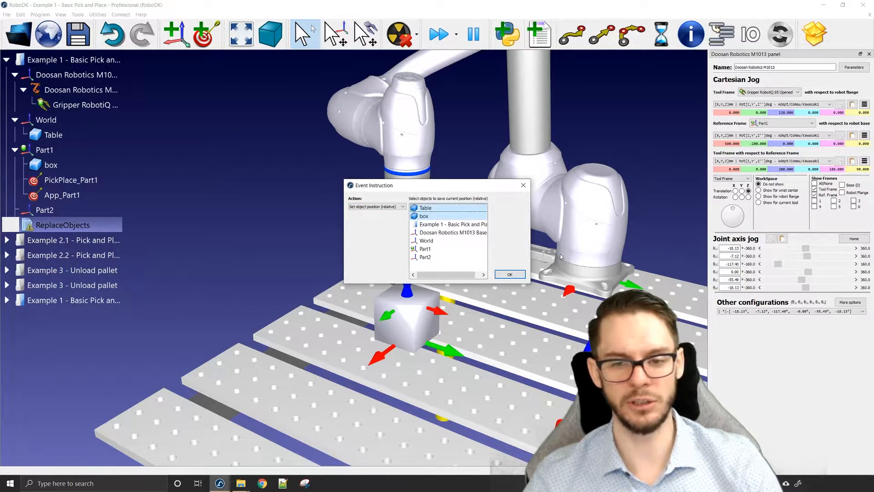
left_click(510, 274)
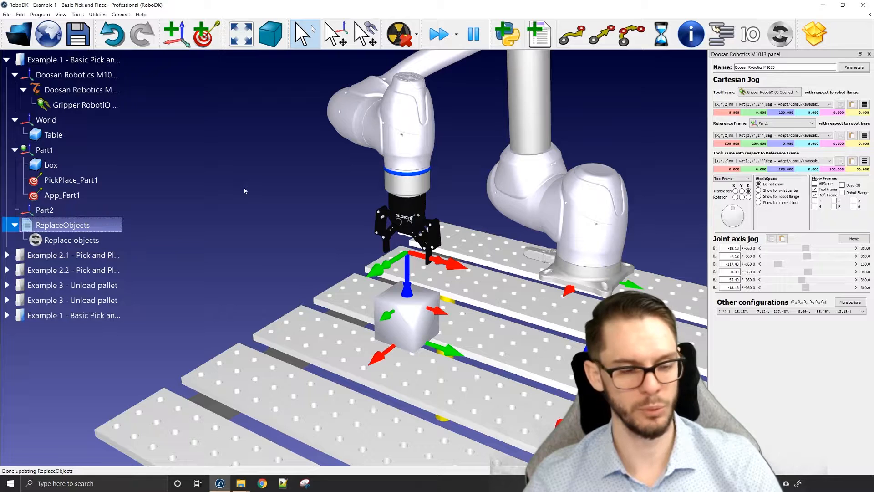
Shift the box to an X position of 500 mm relative to the Part1 frame
scroll(242, 202, "down", 2)
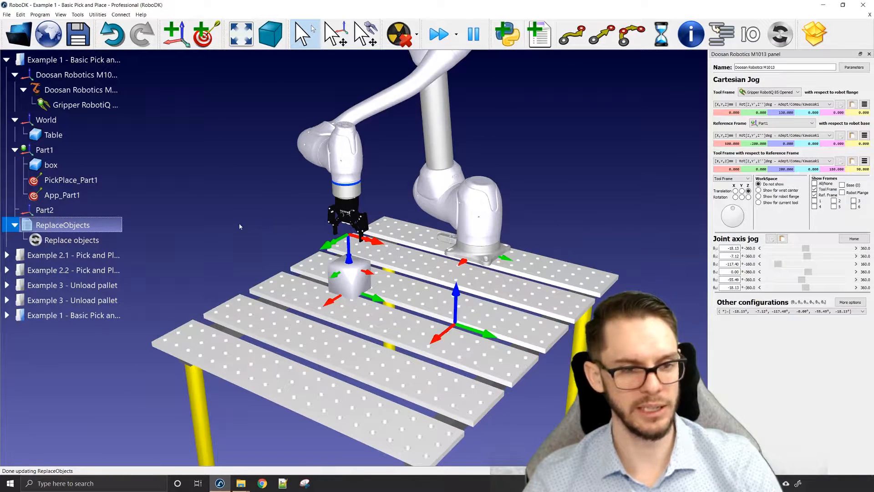
left_click(363, 274)
double_click(363, 273)
left_click_drag(455, 233, 569, 73)
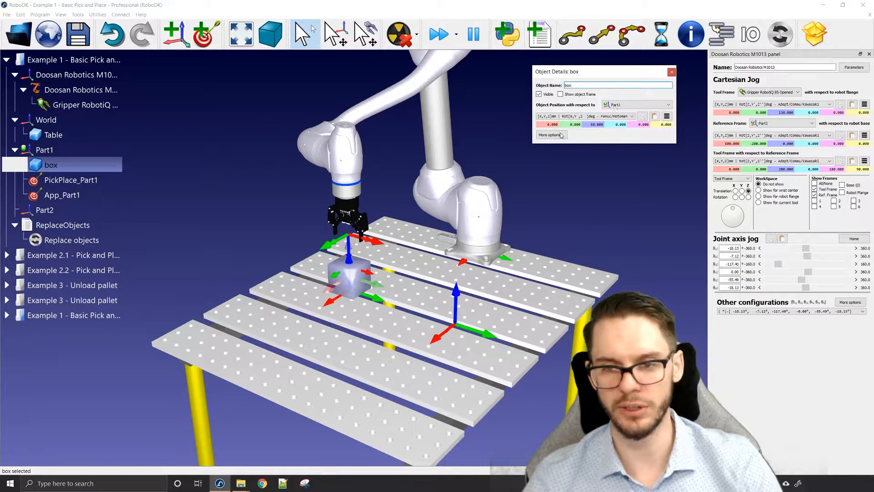
left_click(546, 125)
type("50")
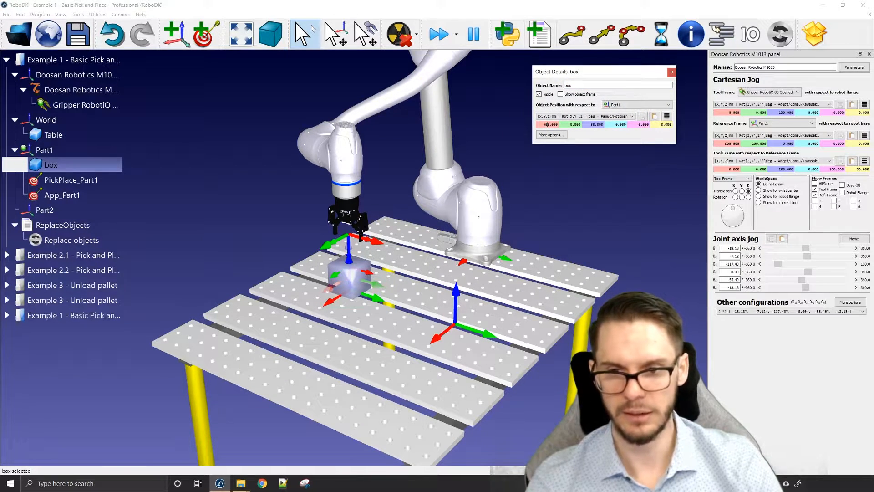
key("Return")
left_click(585, 173)
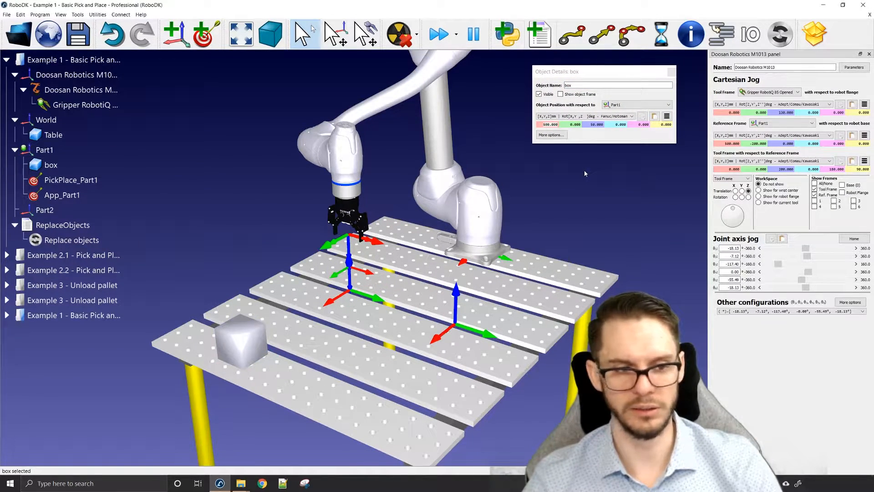
Run the ReplaceObjects program to reset the box's position and close the box's details
left_click(97, 223)
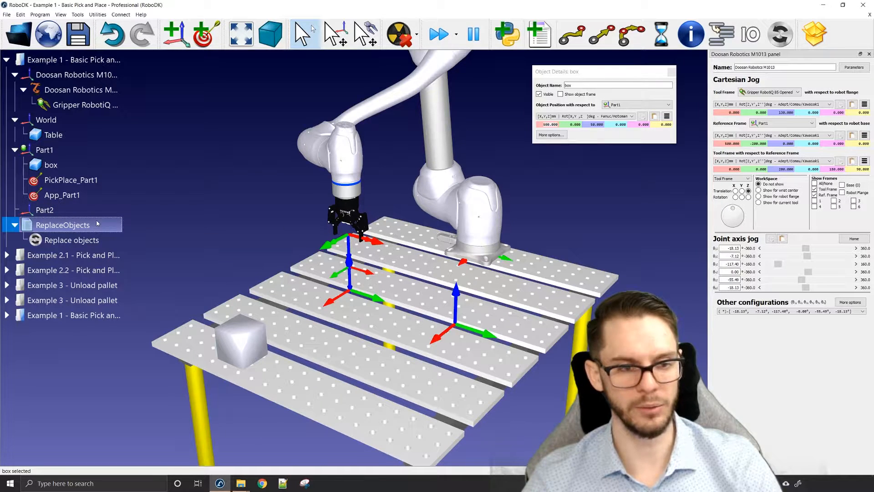
double_click(74, 225)
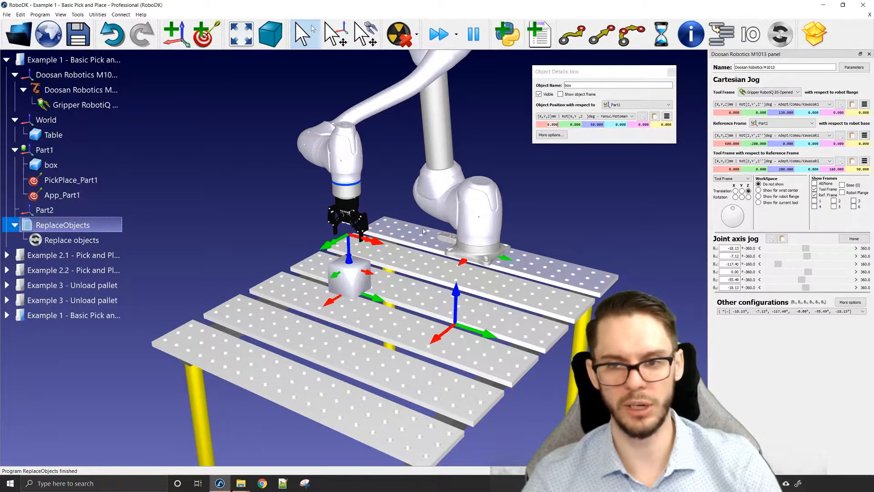
left_click(671, 72)
scroll(331, 288, "up", 4)
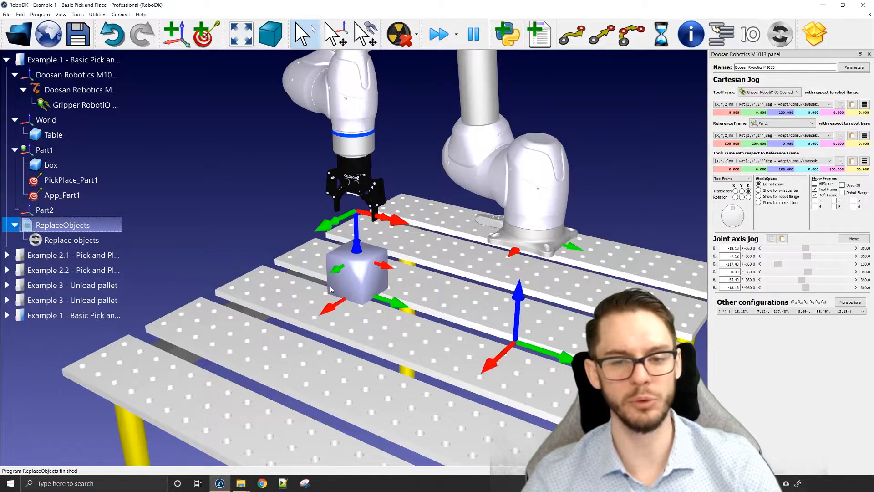
right_click_drag(330, 288, 301, 311)
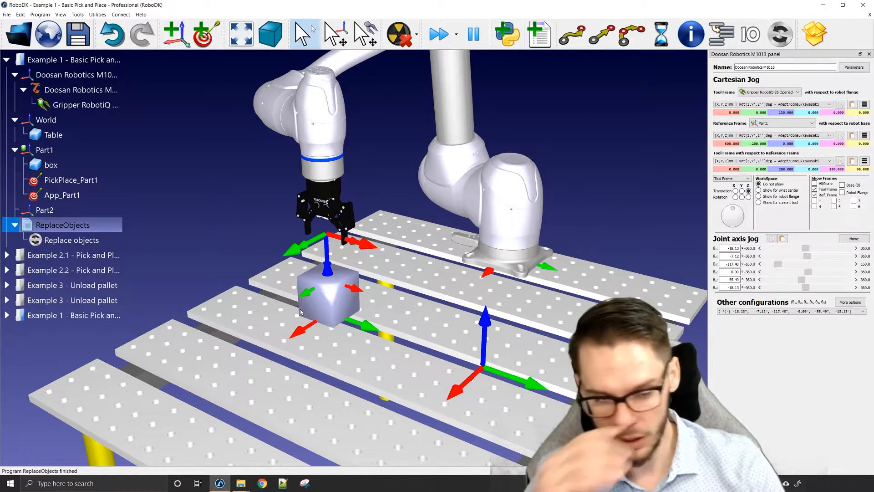
Collapse ReplaceObjects in the station tree, add another robot program and name it PickPart1
left_click(15, 224)
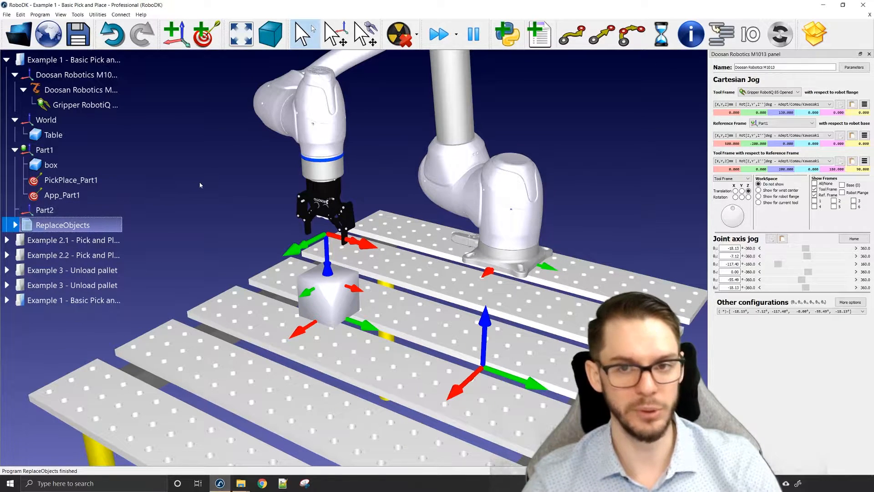
left_click(539, 34)
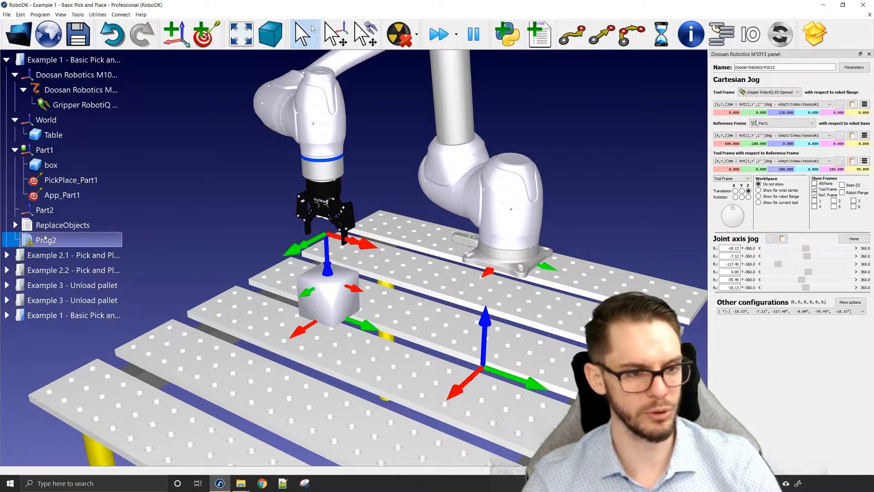
key("F2")
type("Pick")
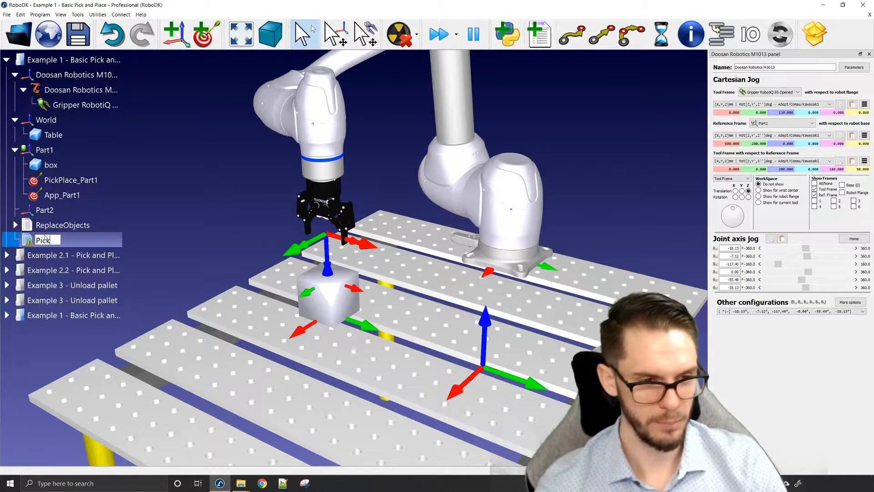
type("Part1")
key("Return")
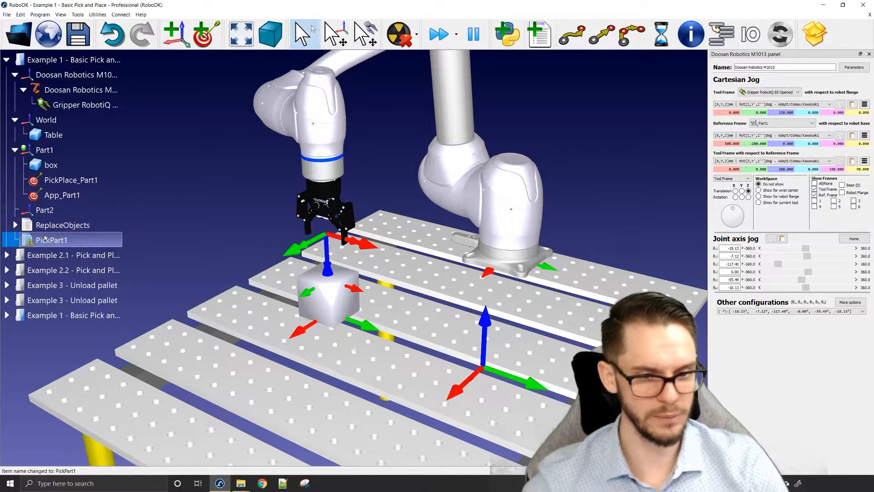
Add a joint move to App_Part1 using the Part1 reference frame, followed by a linear move to PickPlace_Part1, to PickPart1
left_click(89, 150, "ctrl")
left_click(76, 196, "ctrl")
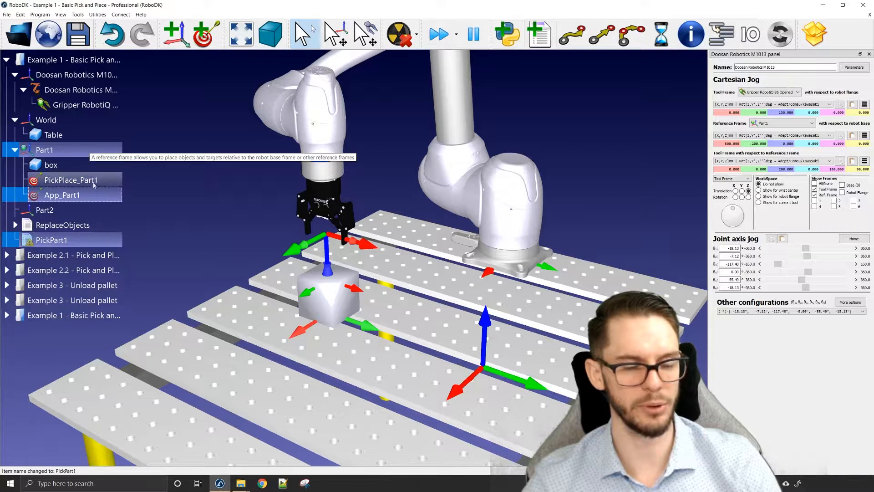
left_click(573, 34)
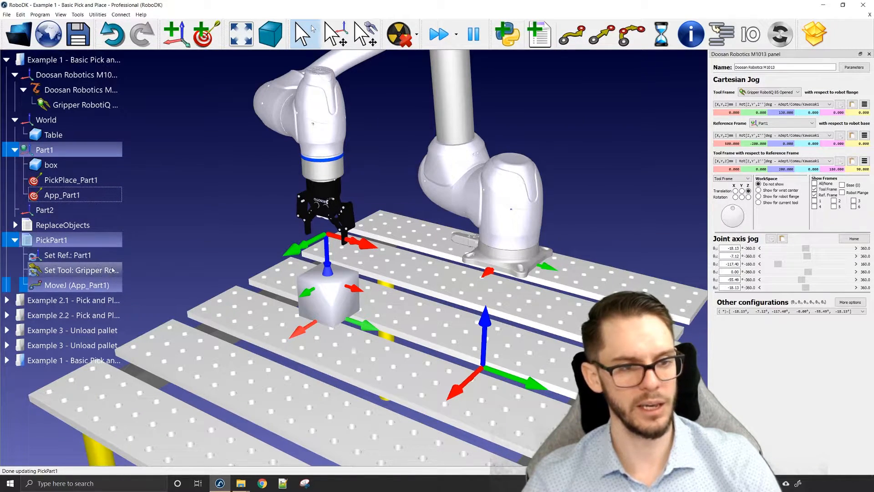
left_click(82, 180)
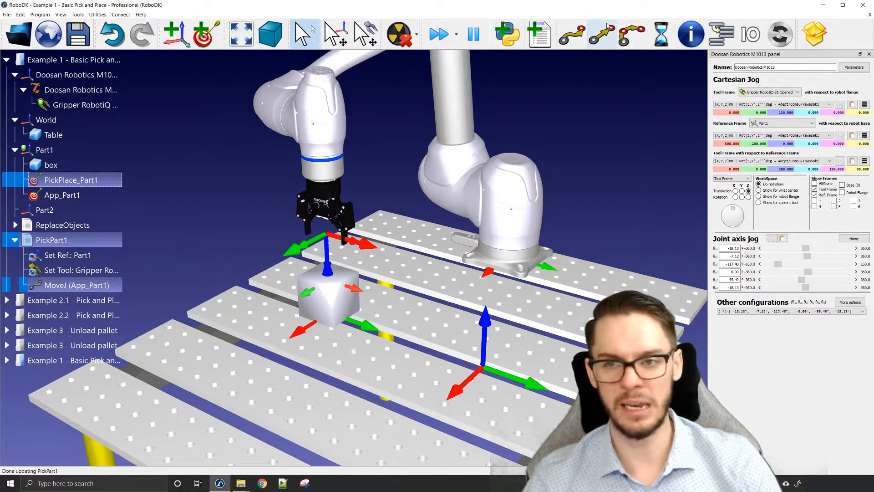
left_click(602, 36)
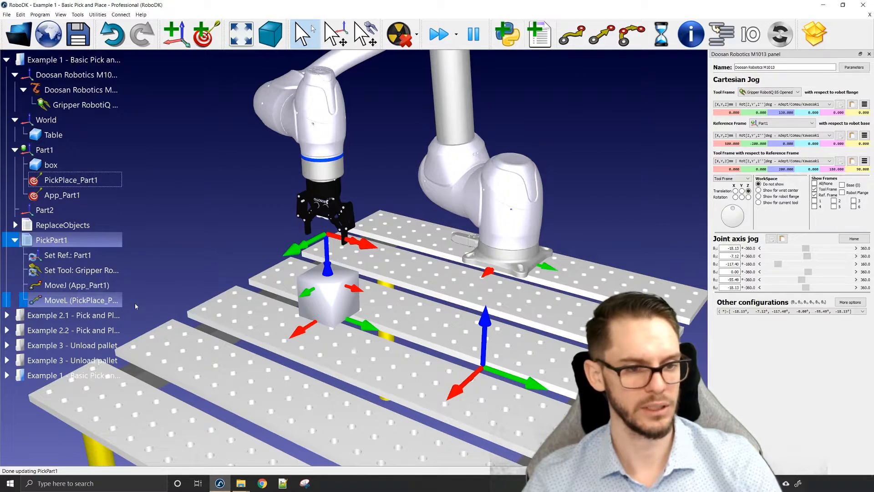
Execute the joint move to App_Part1 and the linear move to PickPlace_Part1 individually to check the robot's motion
right_click_drag(215, 254, 278, 239)
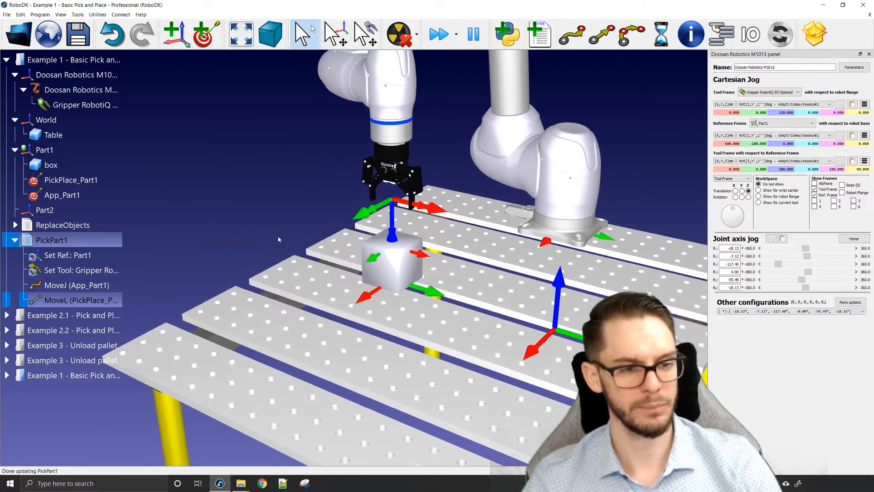
left_click(277, 236)
double_click(75, 285)
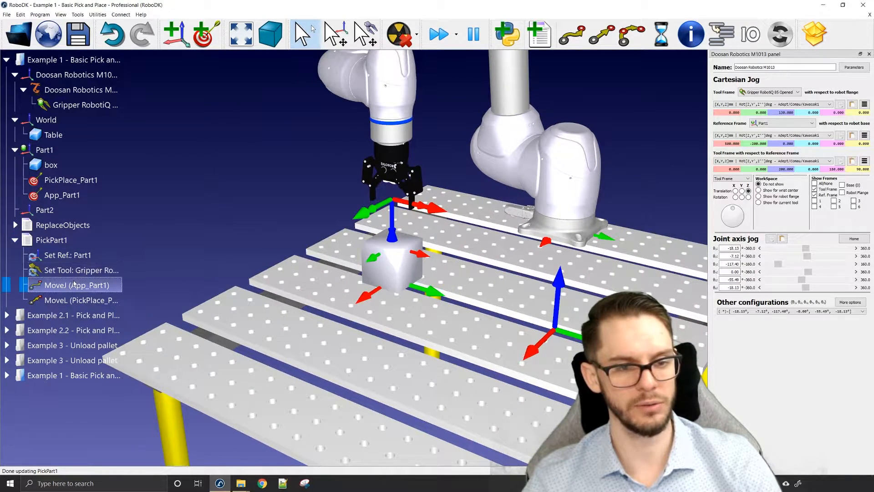
double_click(60, 300)
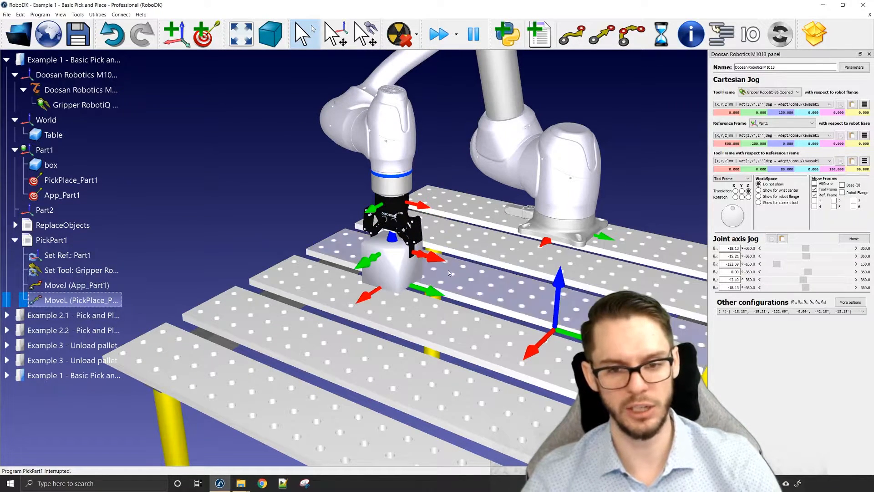
Finish PickPart1 with a simulation event attaching the closest object to Gripper RobotiQ 85 Opened, followed by a linear move back to App_Part1
right_click(73, 302)
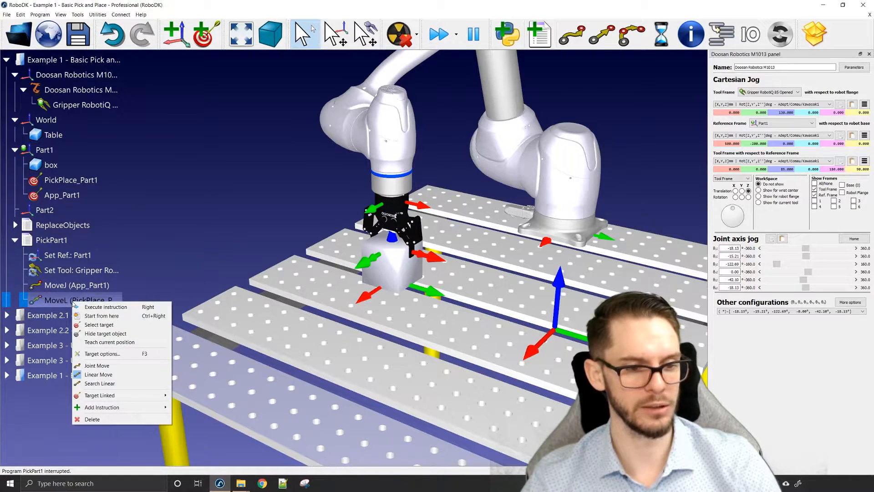
left_click(202, 248)
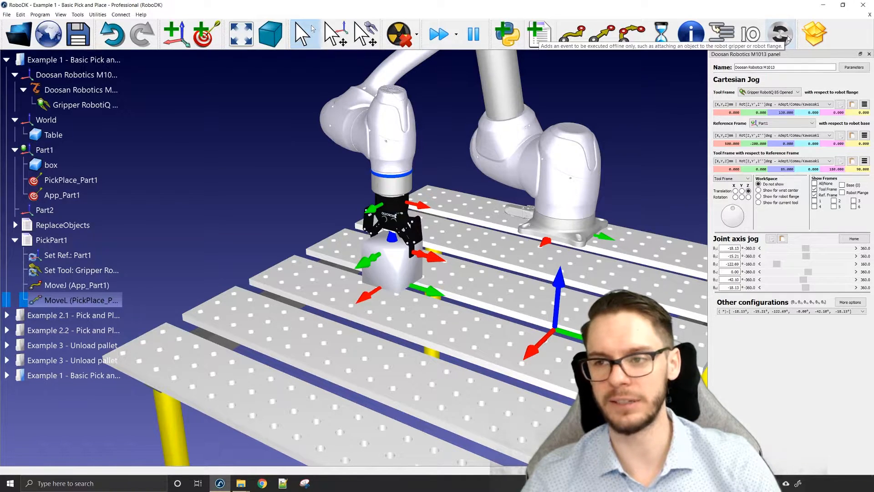
right_click(77, 301)
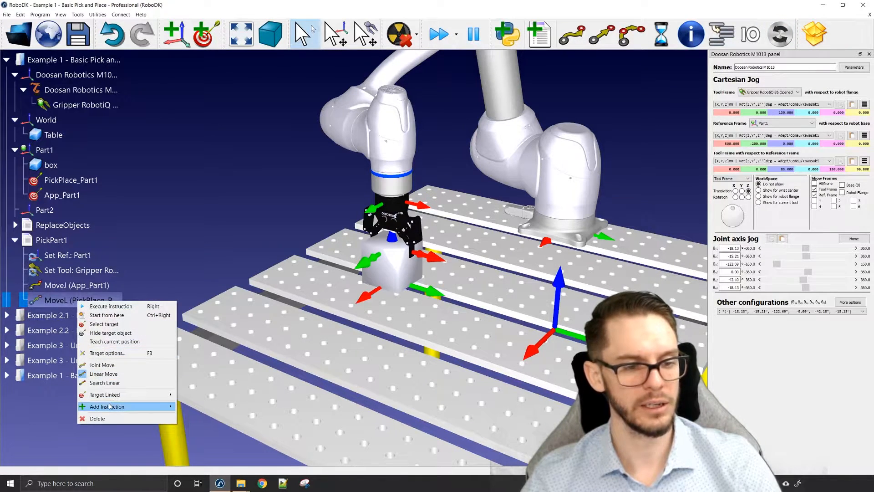
mouse_move(110, 406)
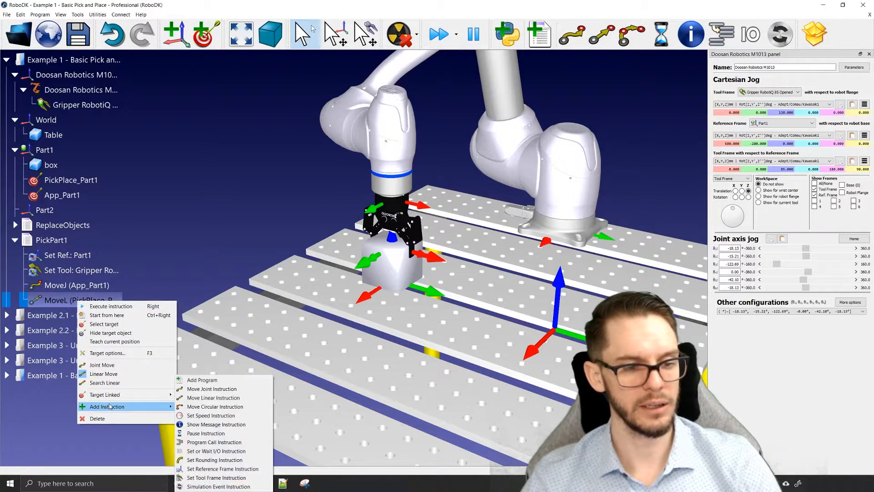
left_click(209, 487)
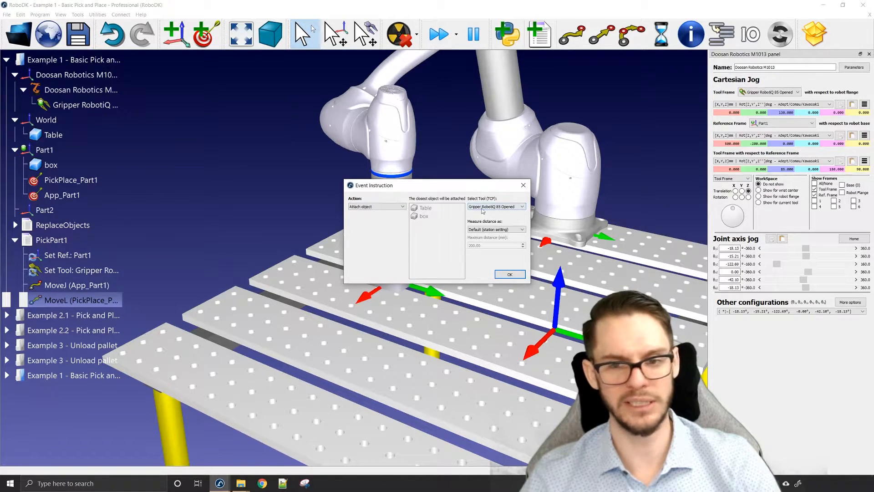
left_click(510, 274)
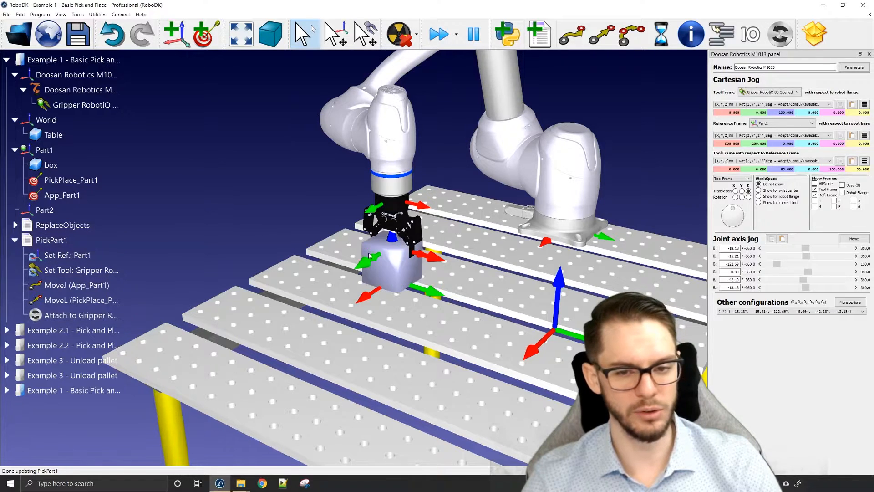
left_click(52, 240)
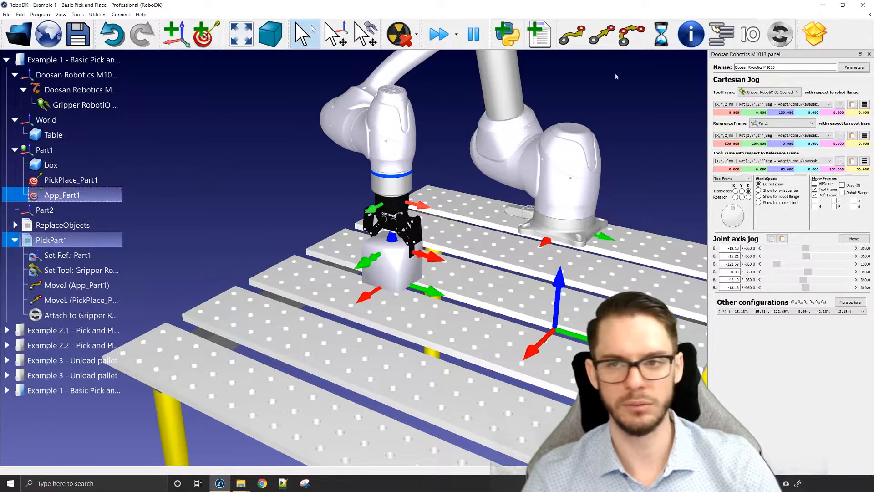
left_click(601, 36)
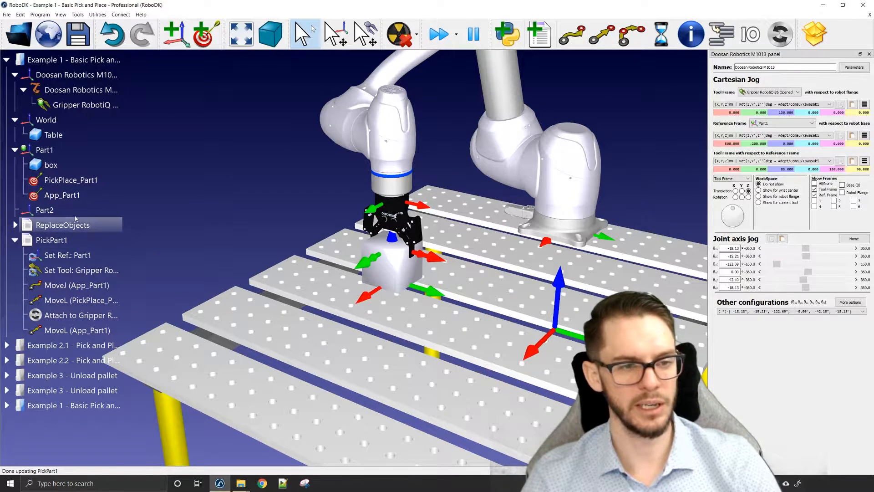
Move the robot to its home position and run PickPart1 to simulate picking up the box
double_click(62, 195)
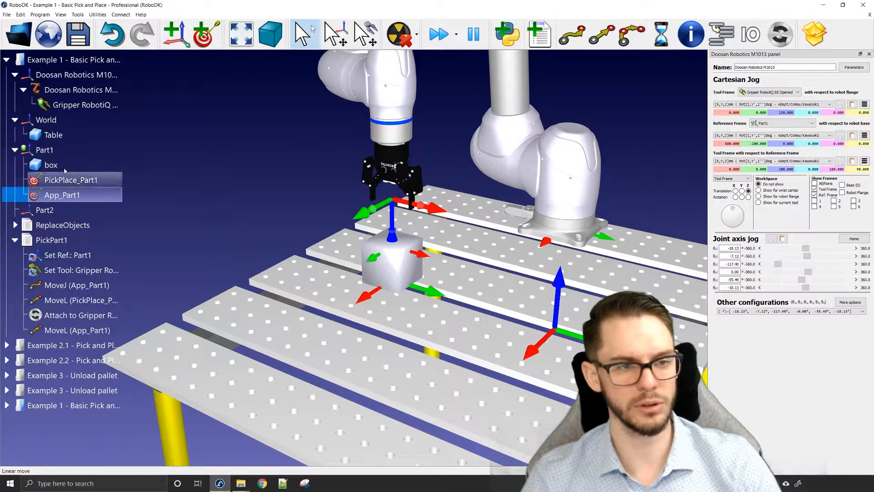
right_click(382, 89)
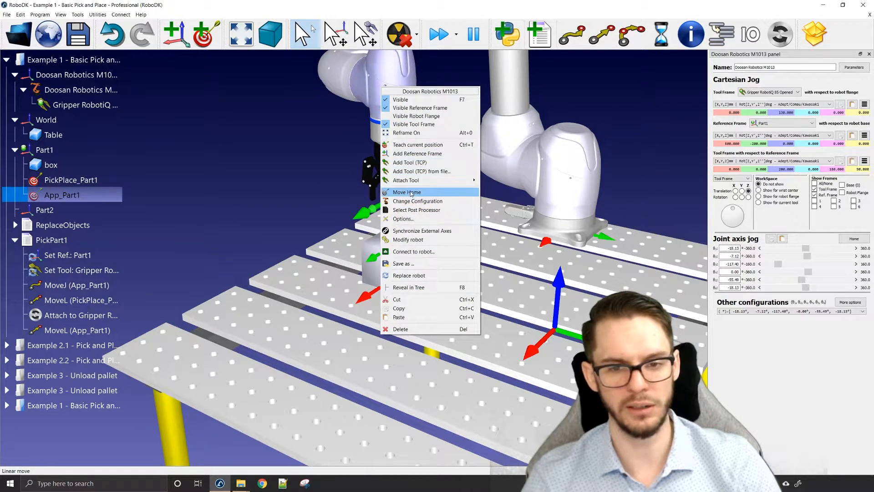
left_click(406, 191)
scroll(352, 279, "down", 3)
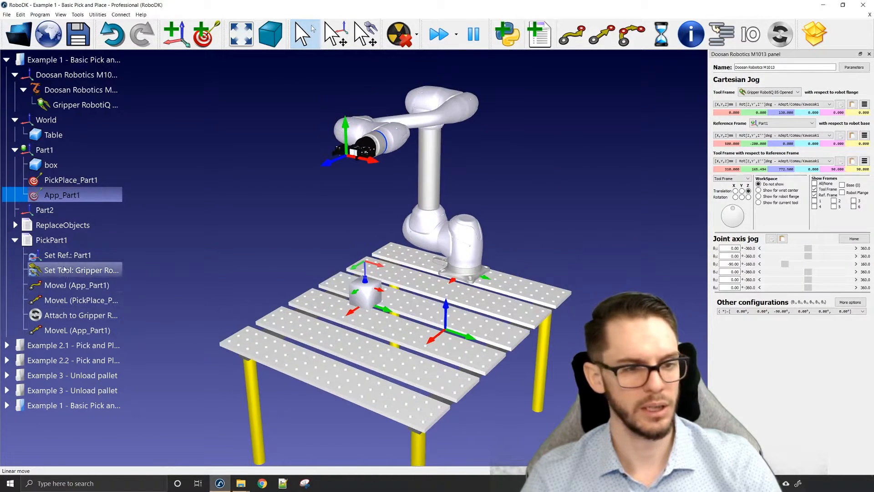
double_click(76, 239)
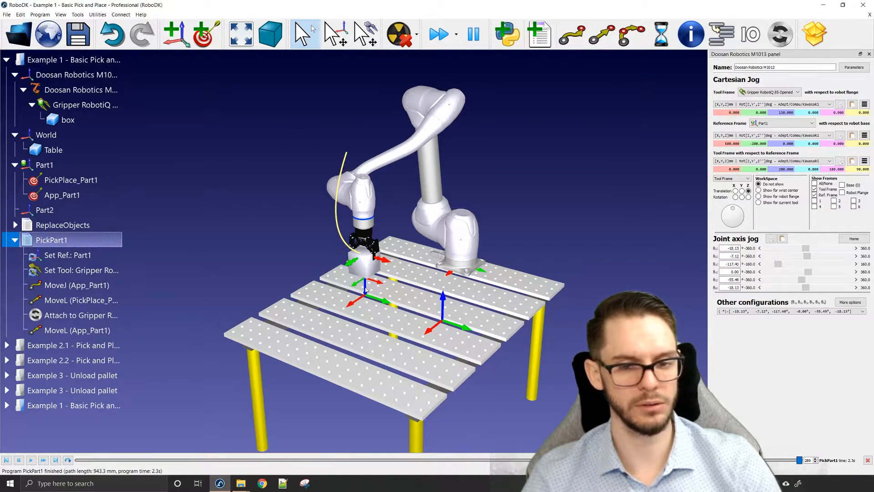
Turn off the path display for the PickPart1 program
right_click(84, 240)
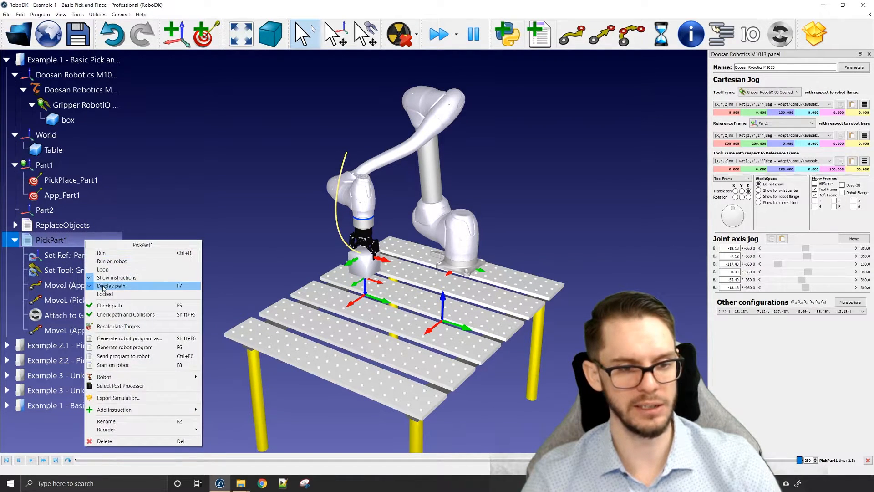
key("Escape")
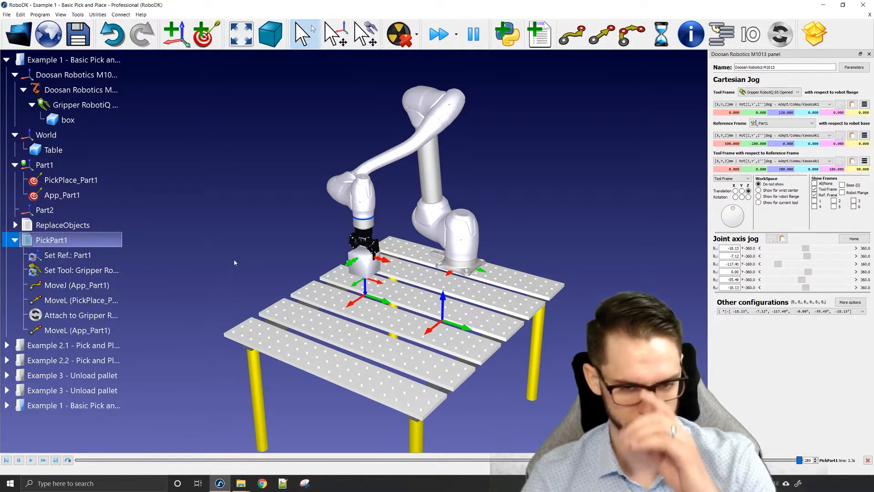
scroll(236, 263, "up", 2)
scroll(236, 263, "up", 1)
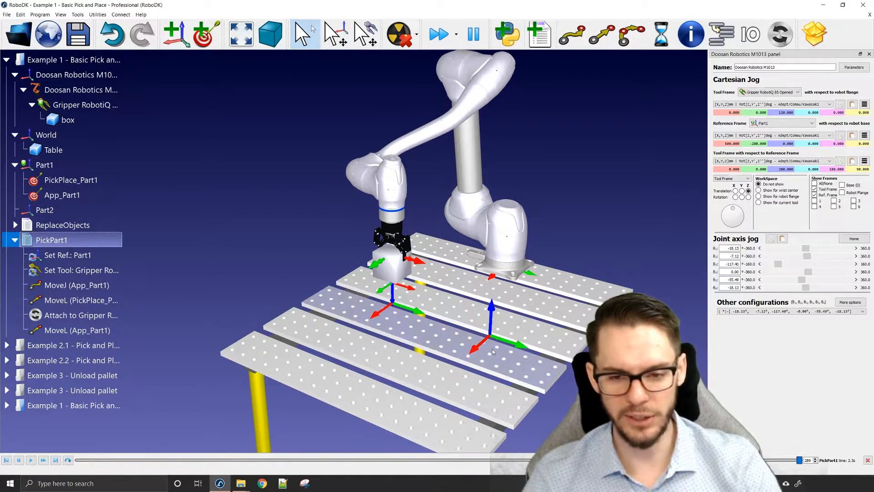
key("alt")
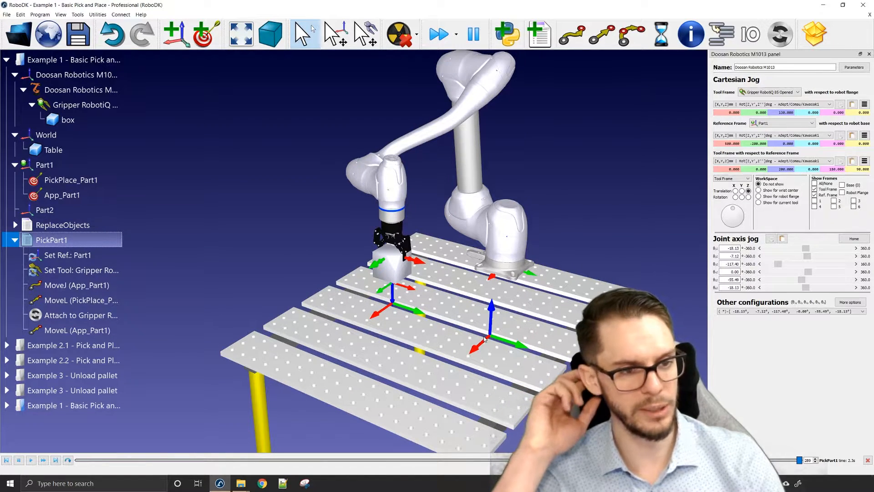
Make Part2 the active reference frame and jog the gripper above it, setting the tool's Y position to 0
right_click(72, 207)
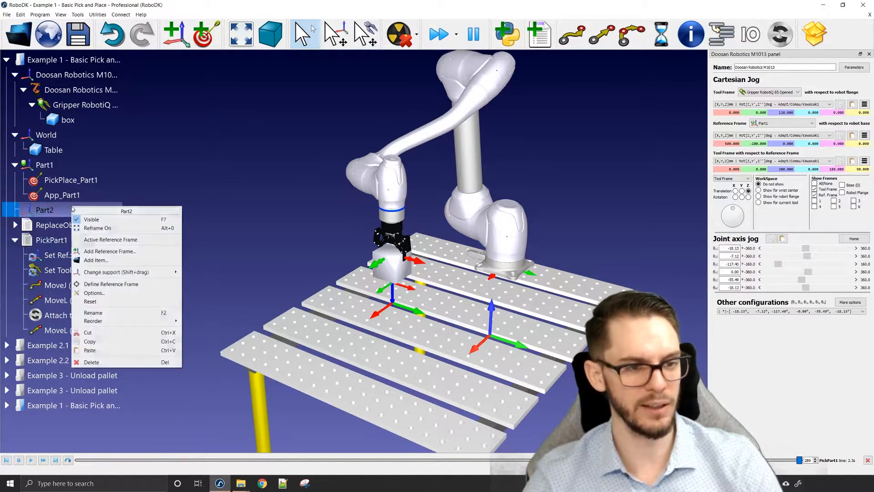
left_click(111, 239)
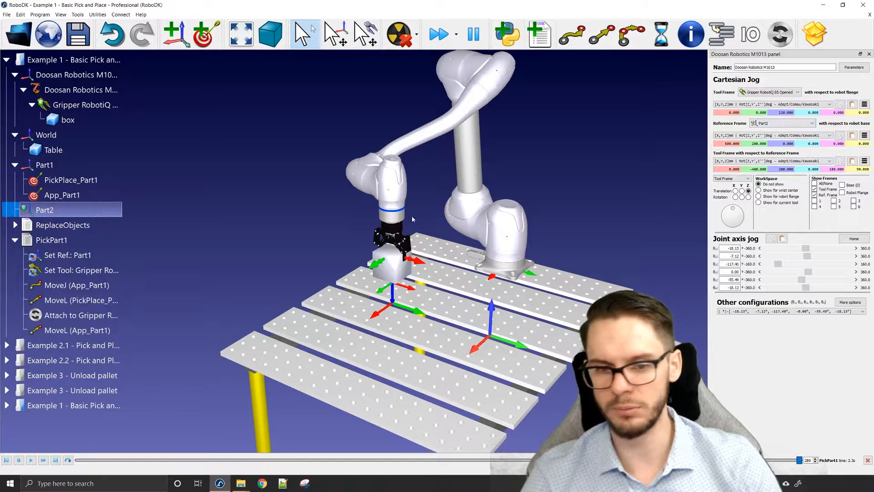
key("alt")
left_click_drag(423, 268, 524, 299)
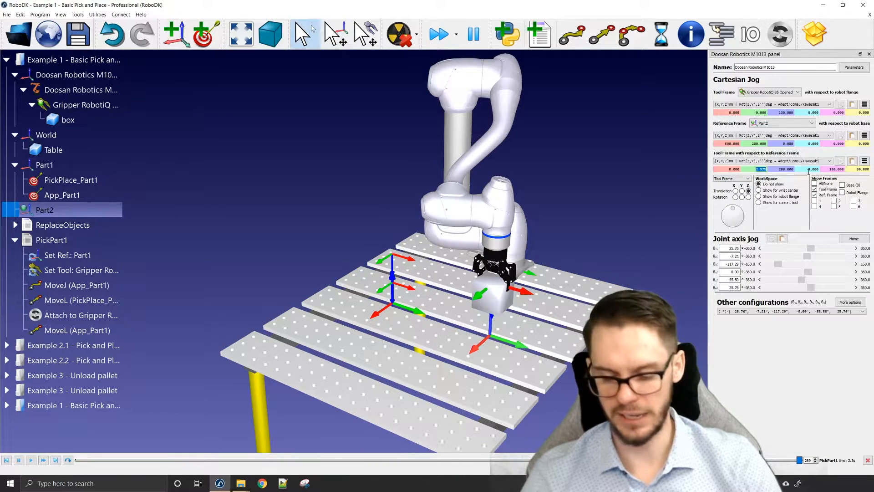
key("Return")
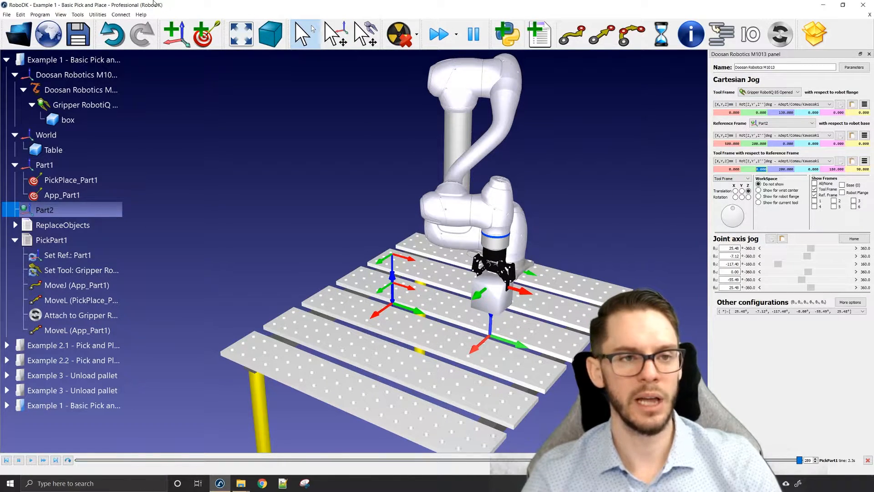
Record the current robot position as a target under Part2 and name it App_Part2
left_click(203, 34)
left_click(15, 210)
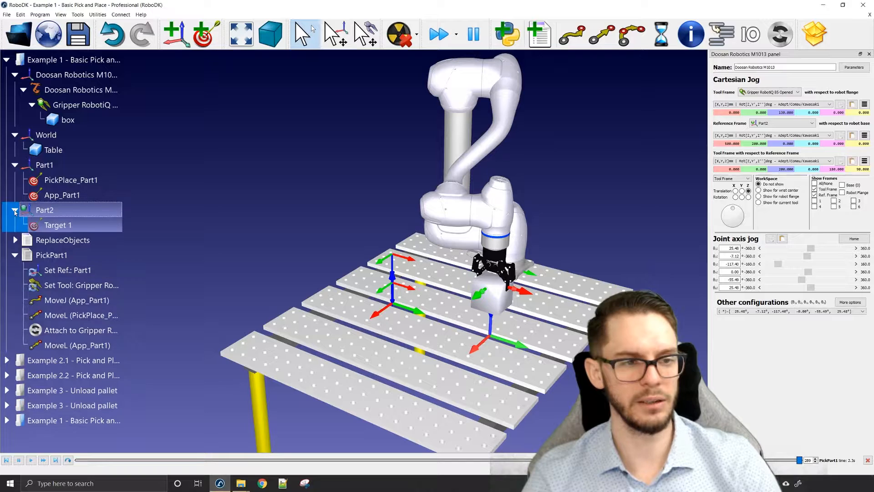
left_click(35, 226)
key("F2")
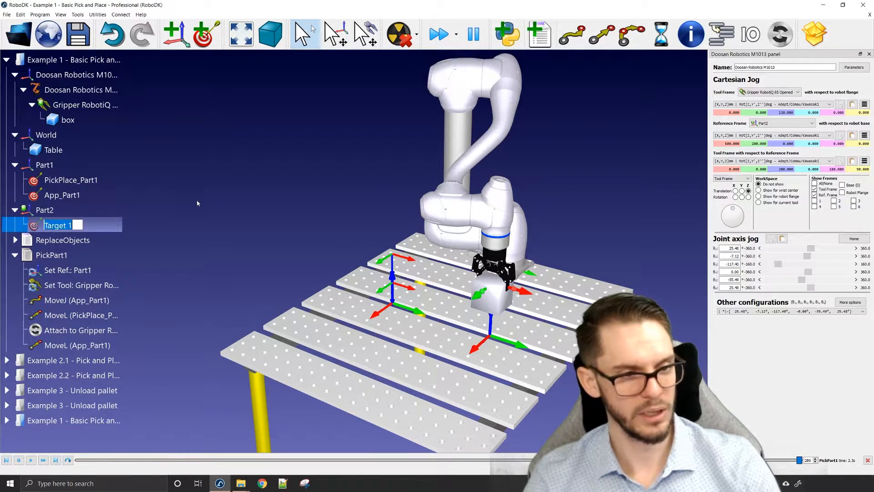
type("App_Part2")
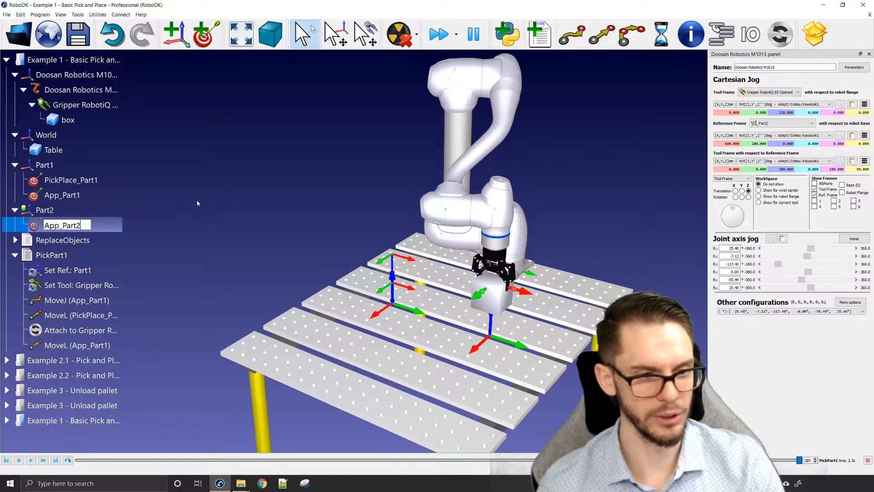
key("Return")
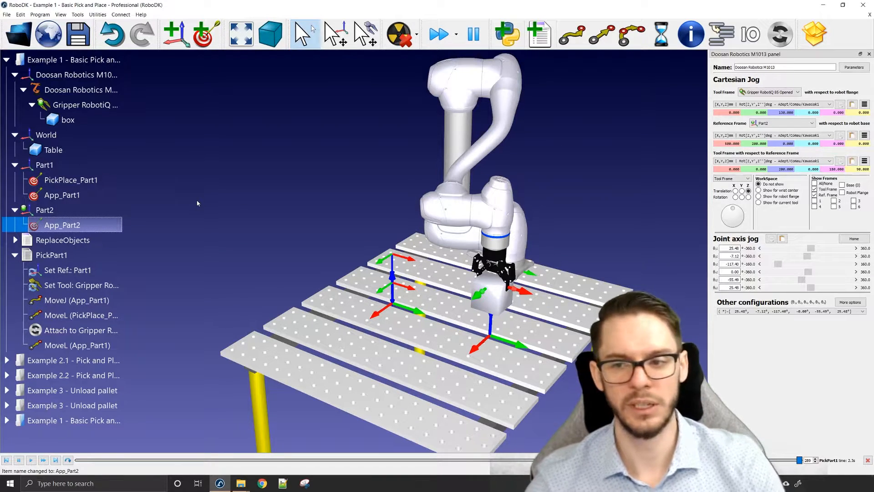
Lower the tool along Z to the placing height above Part2 and record a target there named PickPlace_part2
left_click(780, 169)
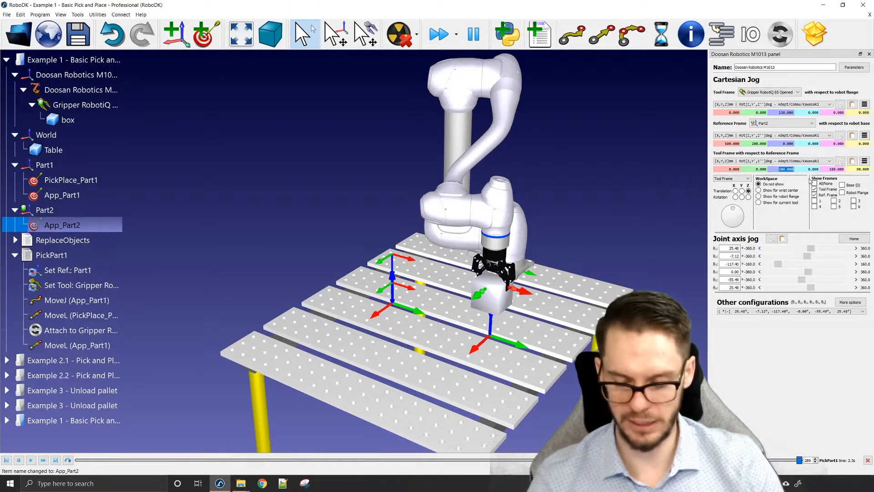
key("Return")
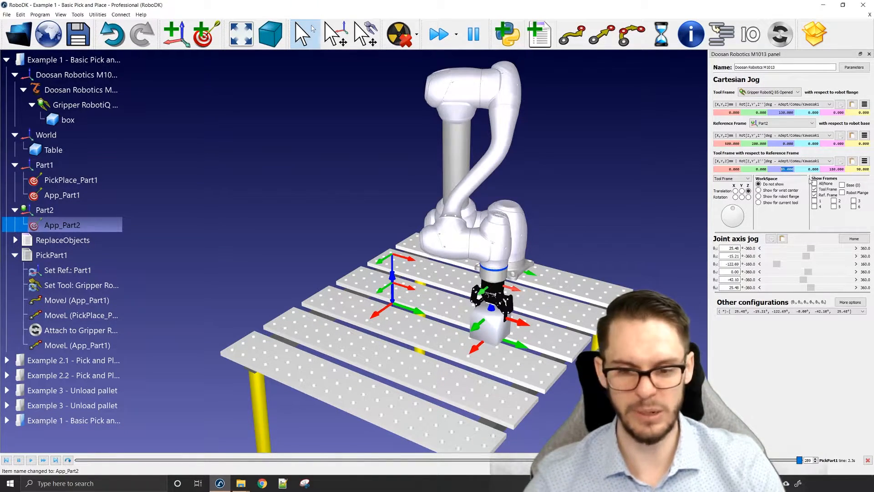
left_click(222, 42)
left_click(82, 241)
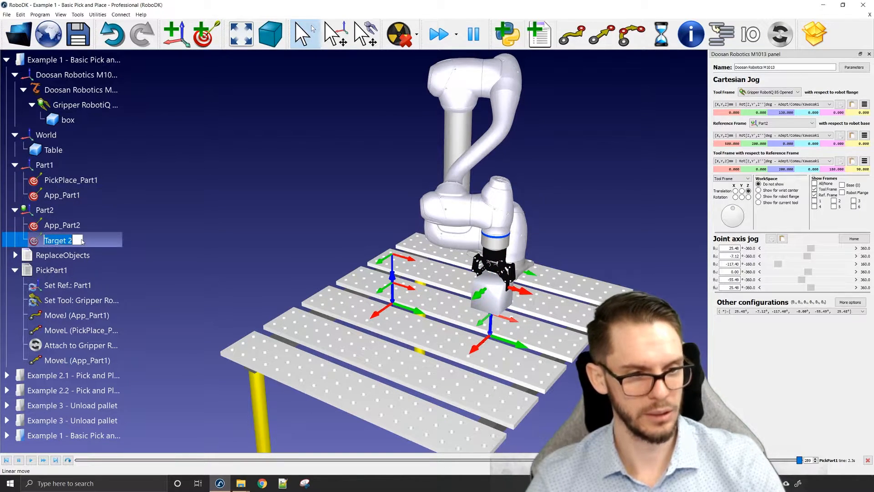
type("Pick")
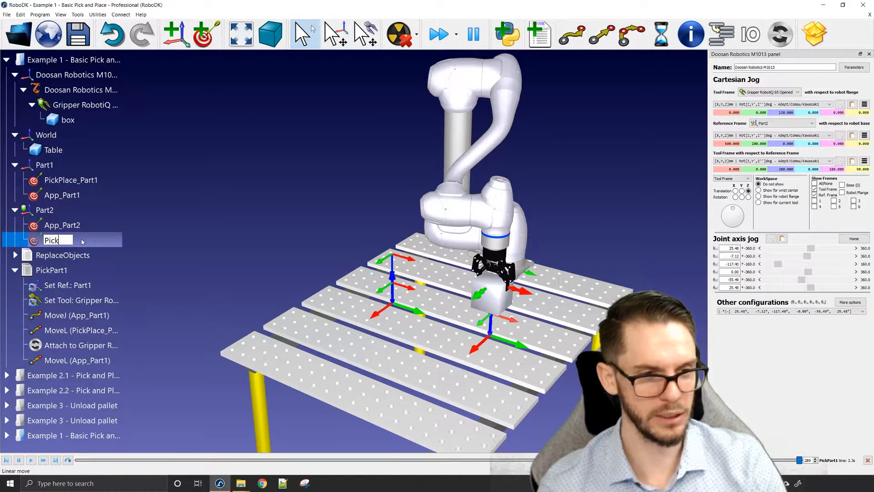
type("Place_part2")
key("Return")
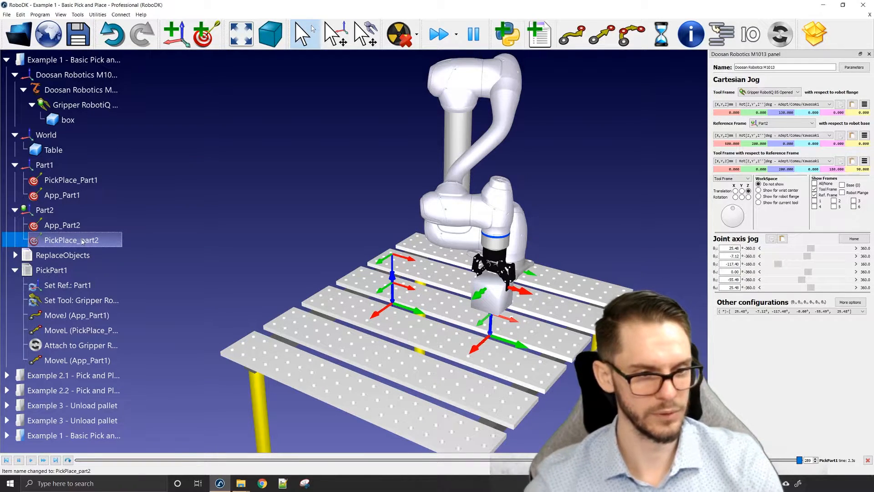
Correct the new target's name to PickPlace_Part2
double_click(83, 241)
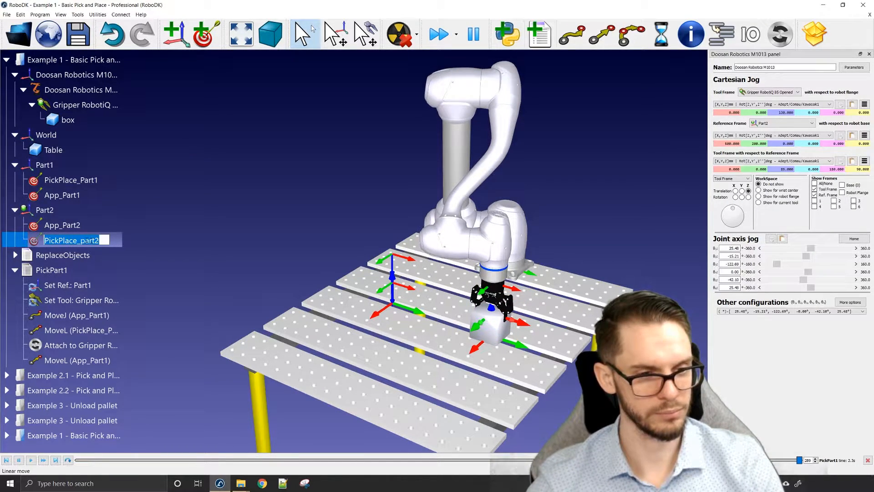
left_click(85, 240)
key("BackSpace")
type("P")
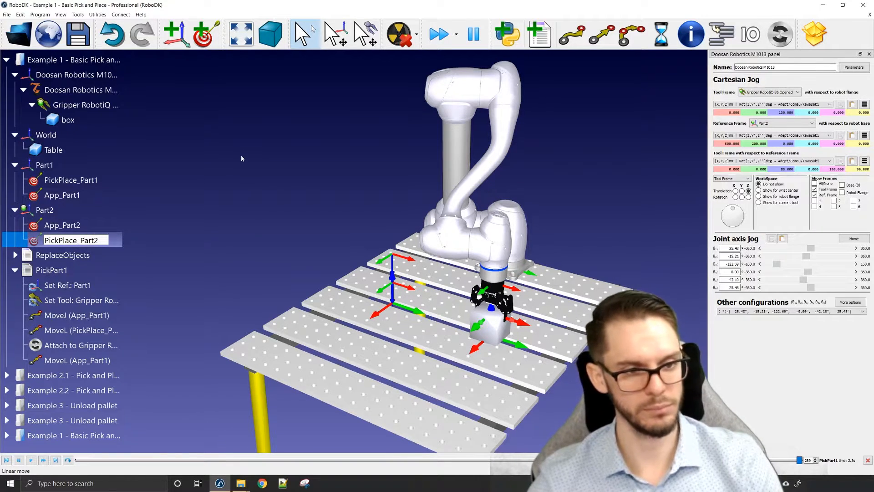
key("Return")
Move the robot to App_Part2 and PickPlace_Part2 to check both targets, and collapse the PickPart1 program
left_click(95, 230)
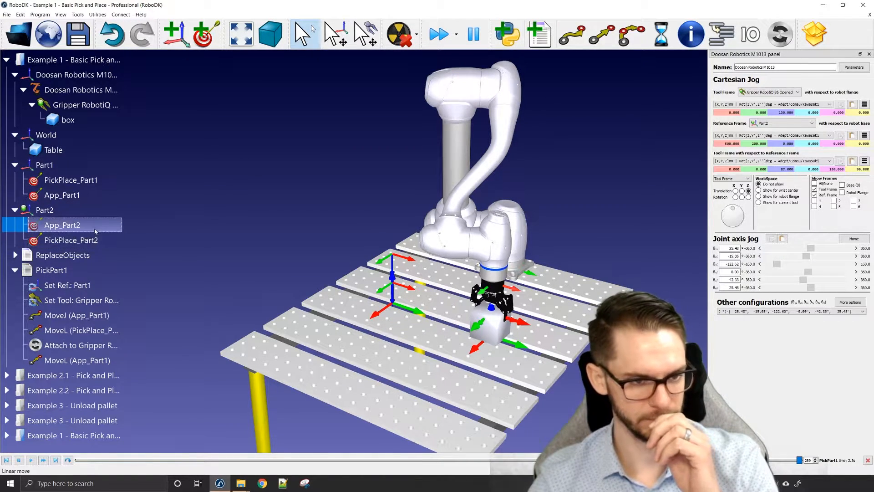
left_click(91, 239)
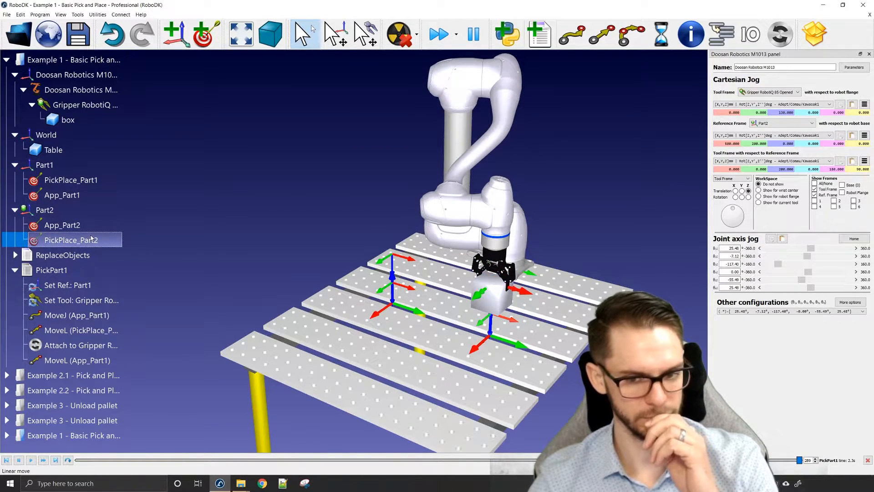
left_click(14, 271)
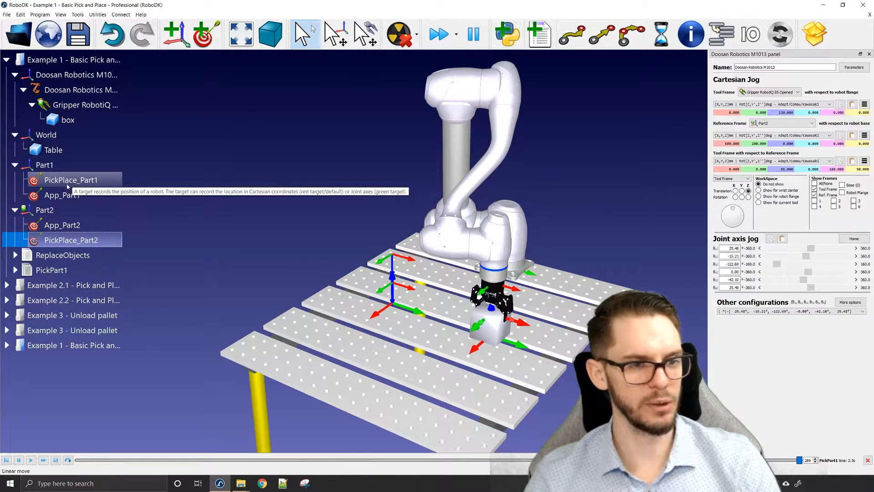
Return the robot to App_Part1 and make Part2 the active reference frame
double_click(58, 196)
right_click(53, 209)
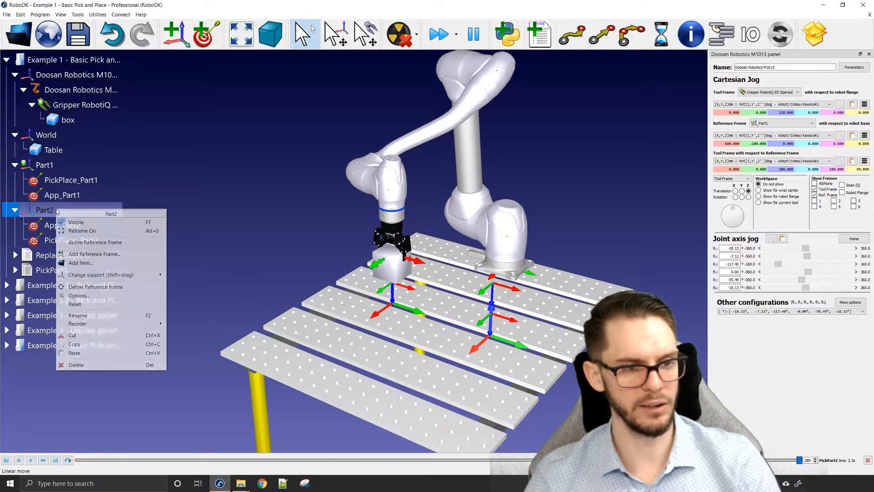
left_click(25, 280)
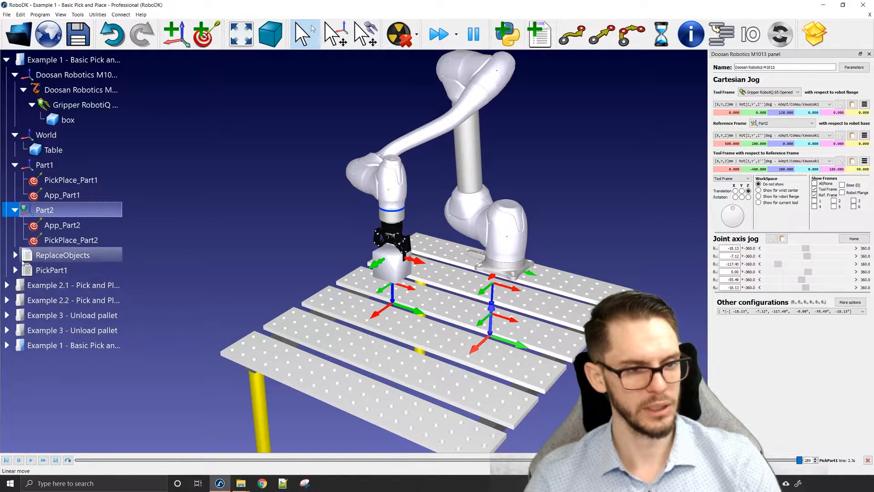
Create a new robot program named PlacePart2
left_click(540, 36)
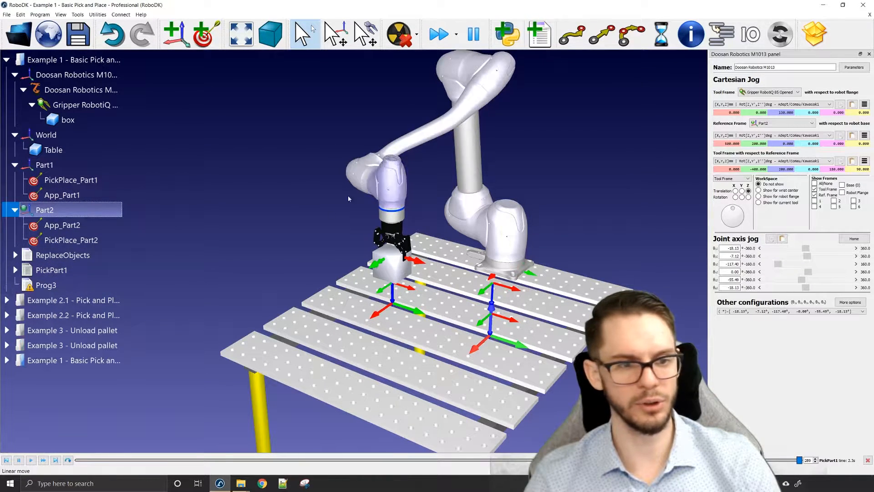
left_click(95, 288)
key("F2")
type("Plac")
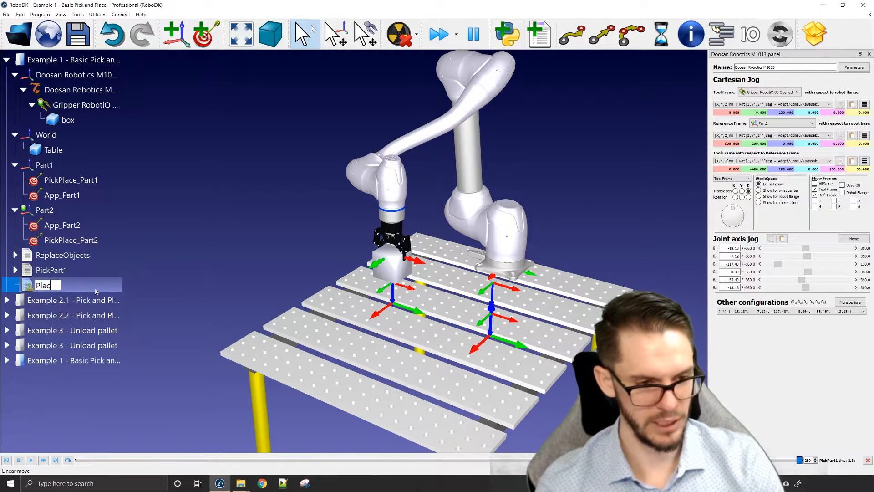
type("ePart2")
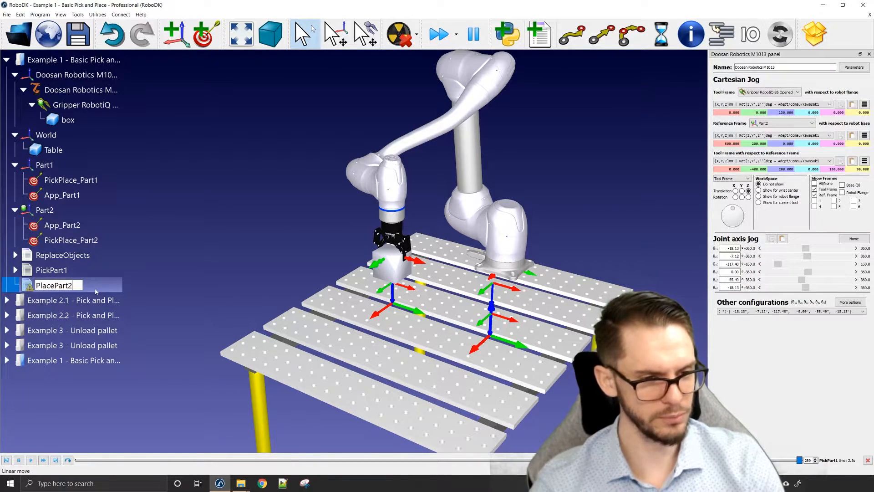
key("Return")
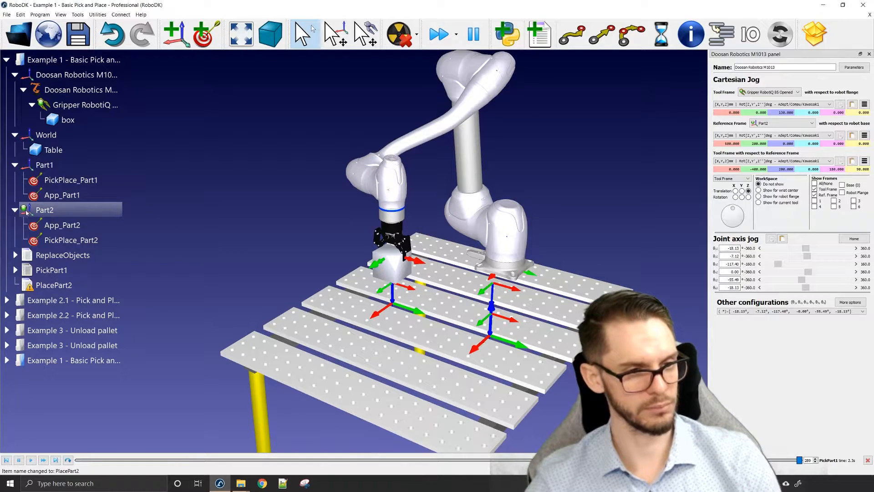
Add to PlacePart2 a joint move to App_Part2, a linear move to PickPlace_Part2 and a linear move back to App_Part2
left_click(40, 210)
left_click(88, 227, "ctrl")
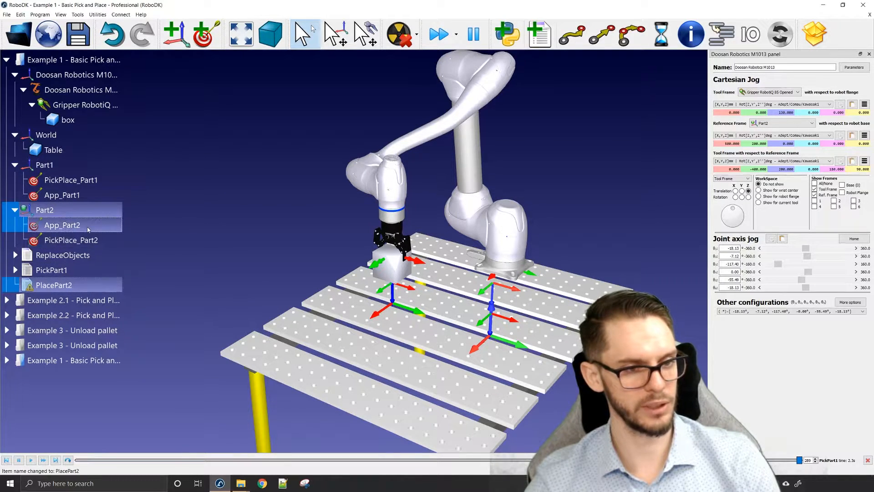
left_click(579, 30)
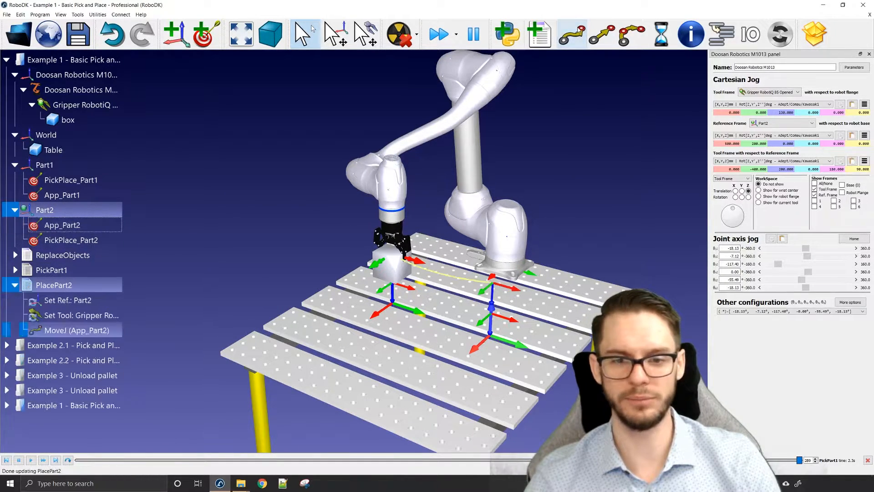
left_click(55, 237, "ctrl")
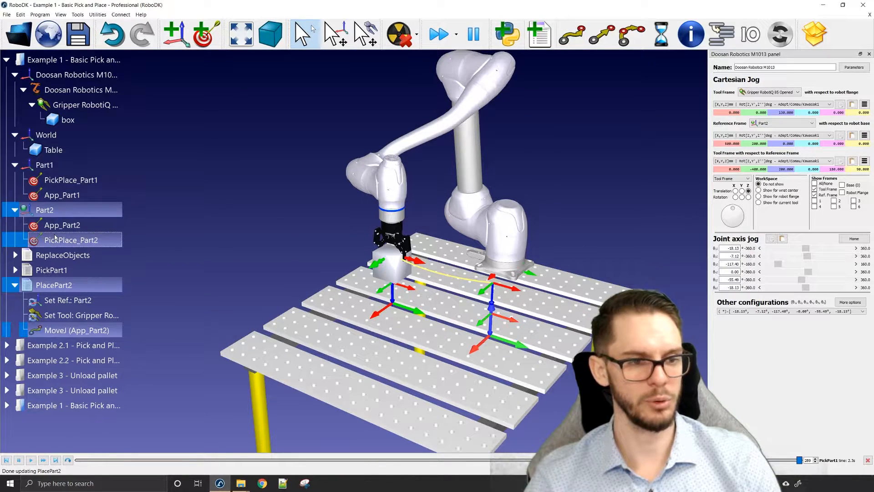
left_click(595, 41)
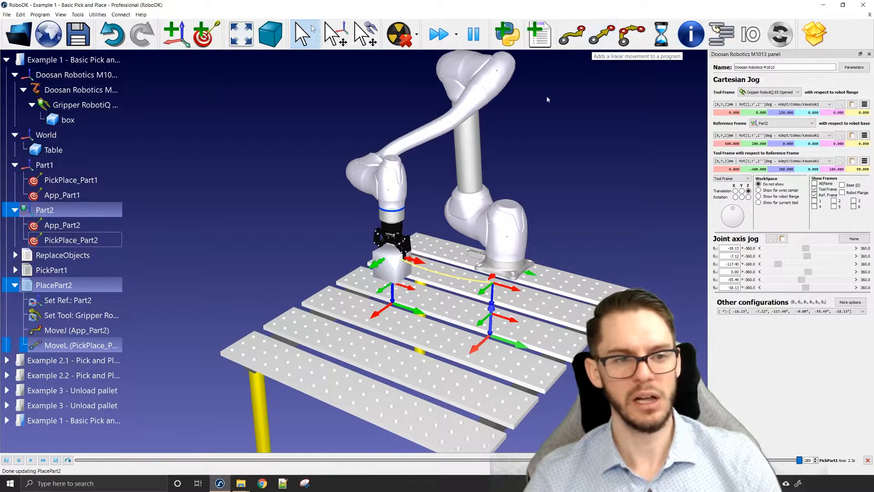
left_click(96, 228, "ctrl")
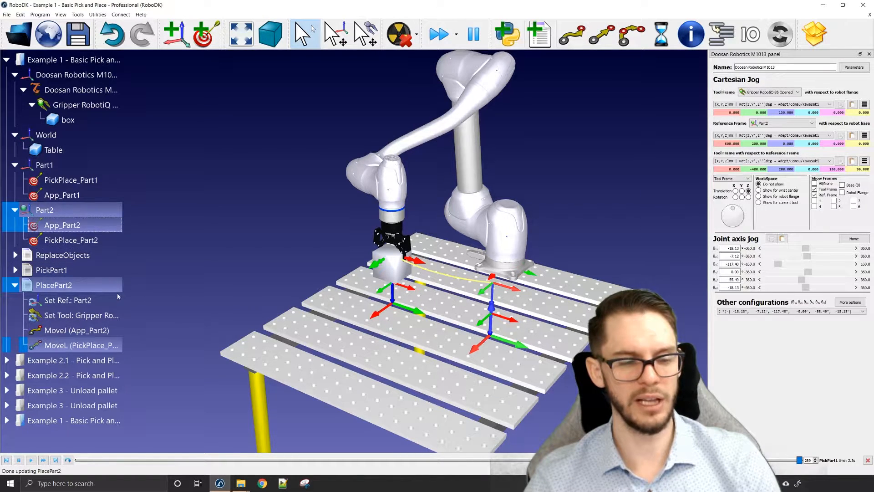
left_click(601, 42)
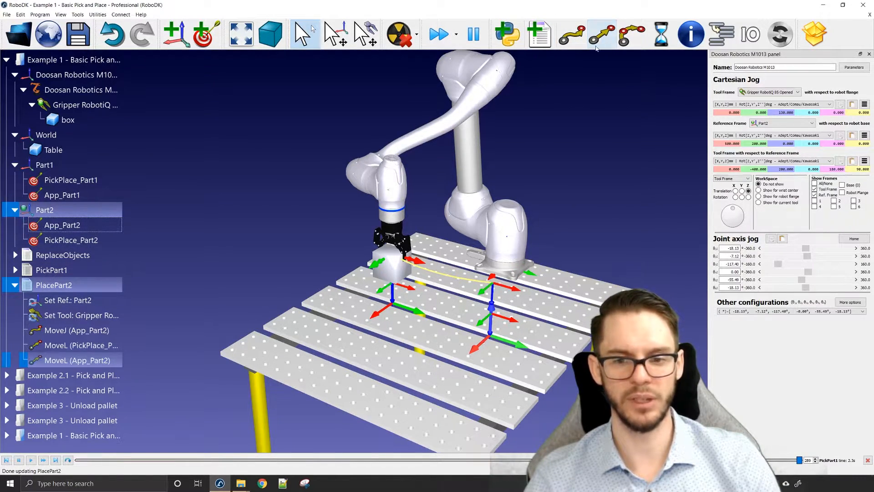
Insert a simulation event after PlacePart2's linear move to PickPlace_Part2 that detaches objects from Gripper RobotiQ 85 Opened and attaches them to Part2
left_click(220, 300)
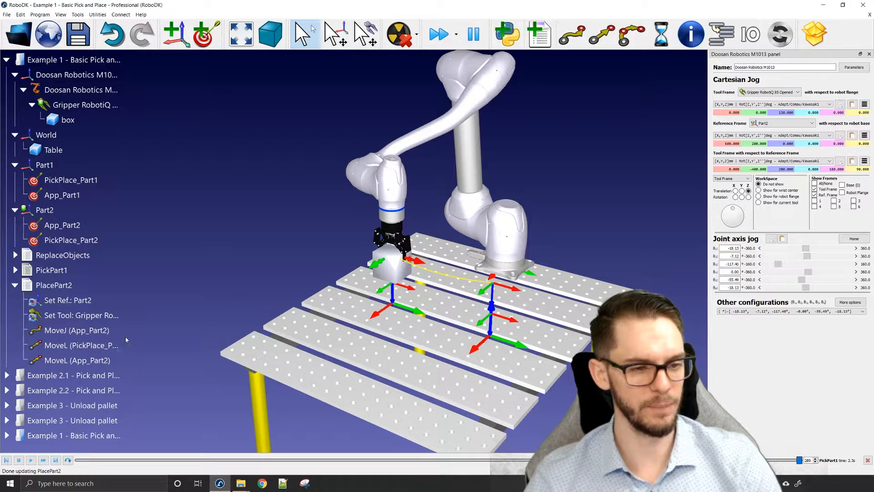
right_click(82, 349)
mouse_move(113, 449)
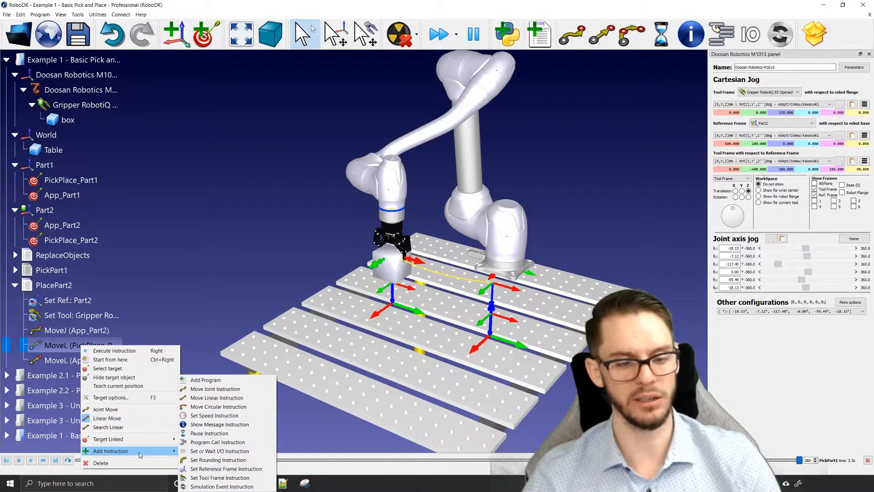
left_click(210, 486)
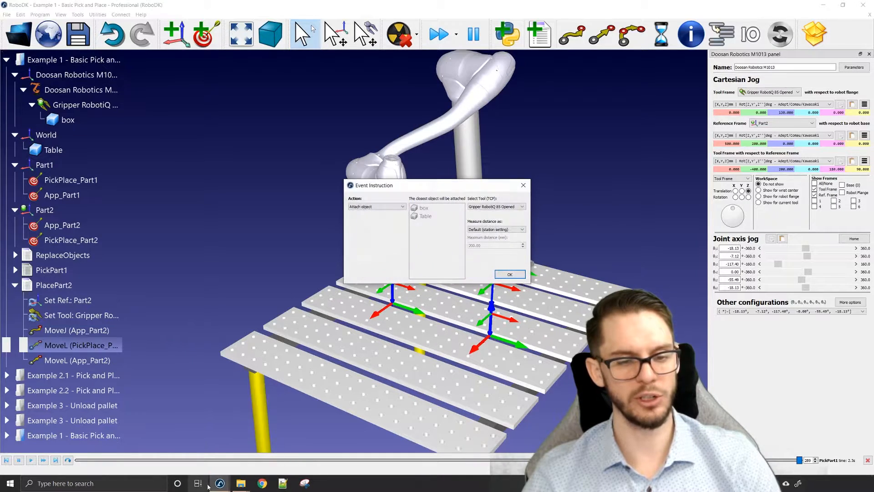
left_click_drag(405, 187, 523, 81)
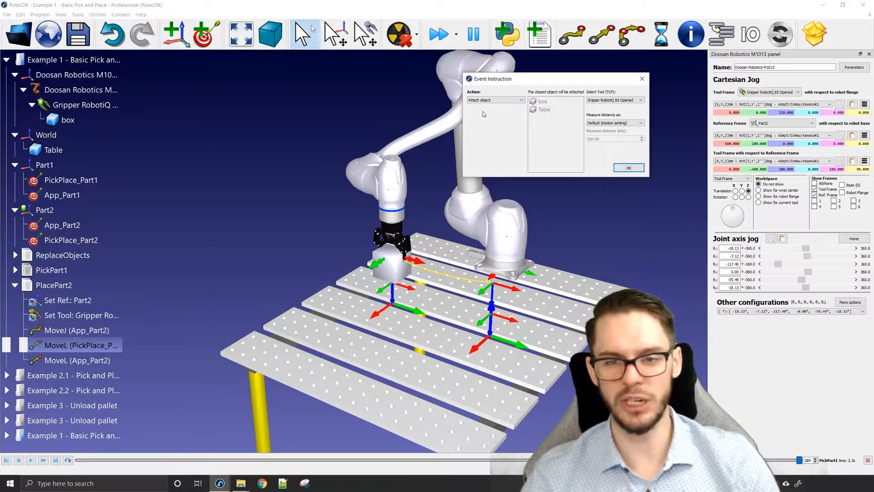
left_click(504, 101)
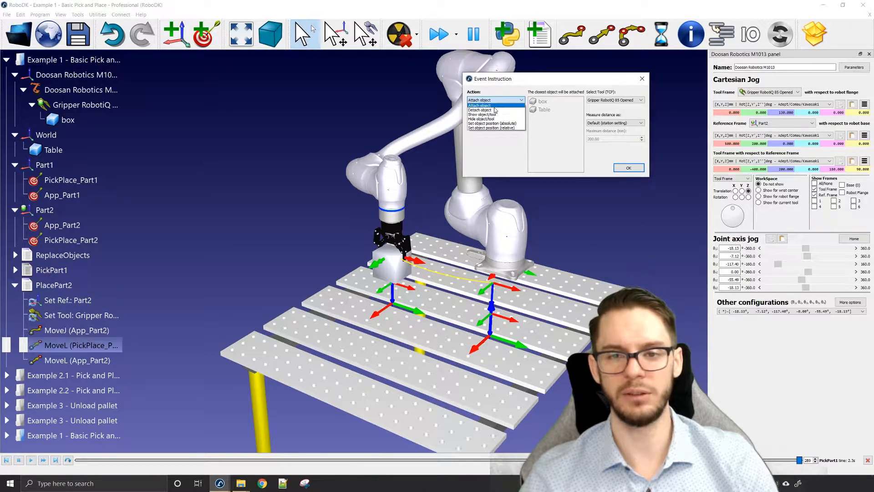
left_click(493, 110)
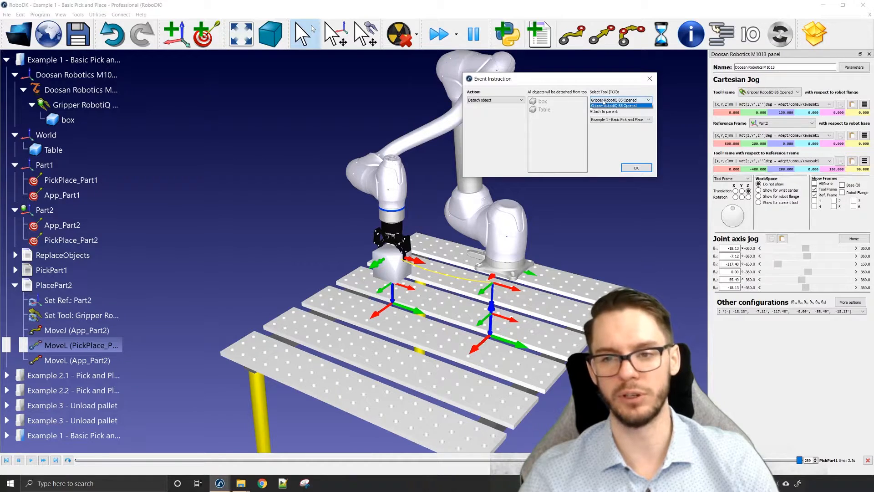
left_click(620, 119)
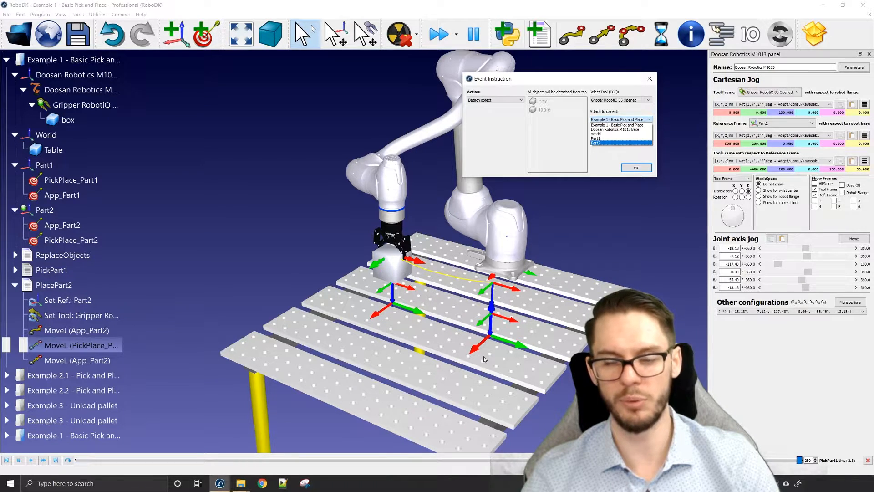
left_click(603, 144)
left_click(636, 168)
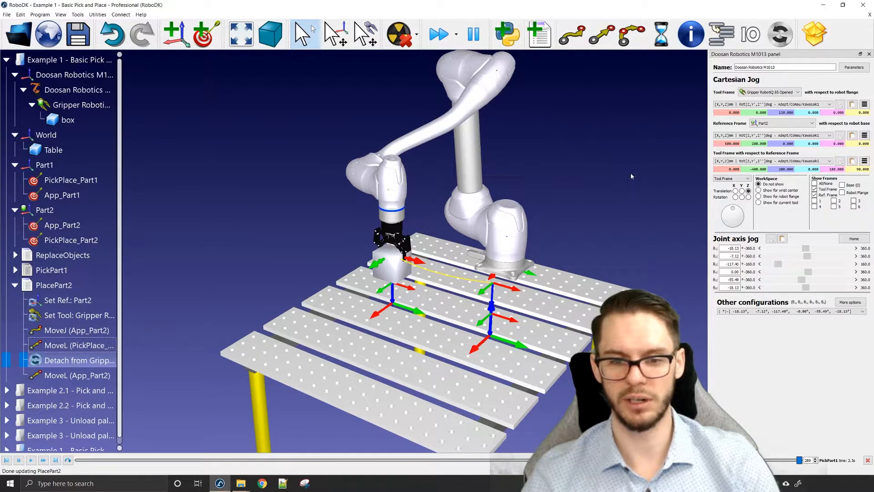
Run PlacePart2, test the full sequence ReplaceObjects, PickPart1 and PlacePart2, and collapse the PlacePart2 program
left_click(72, 286)
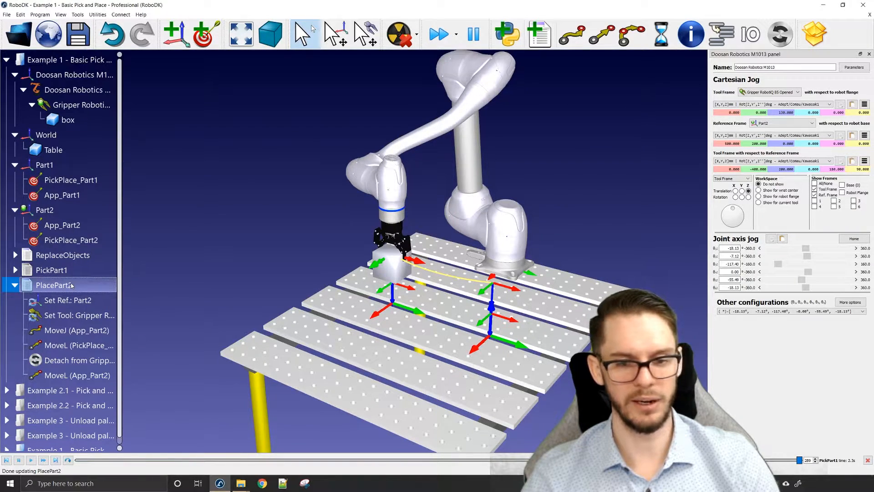
double_click(71, 286)
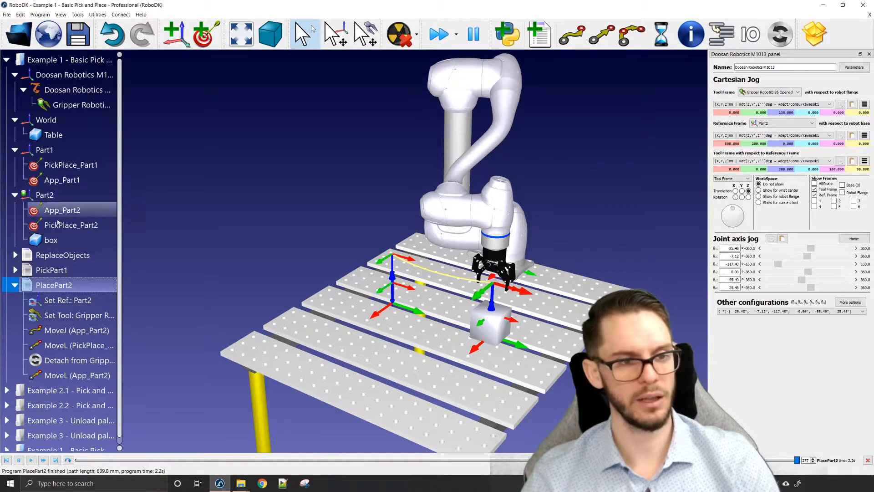
double_click(60, 255)
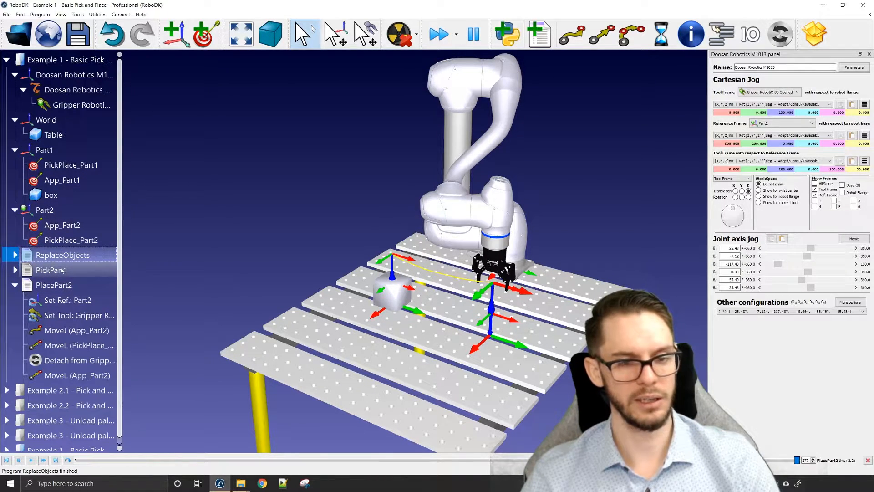
double_click(61, 270)
left_click(67, 285)
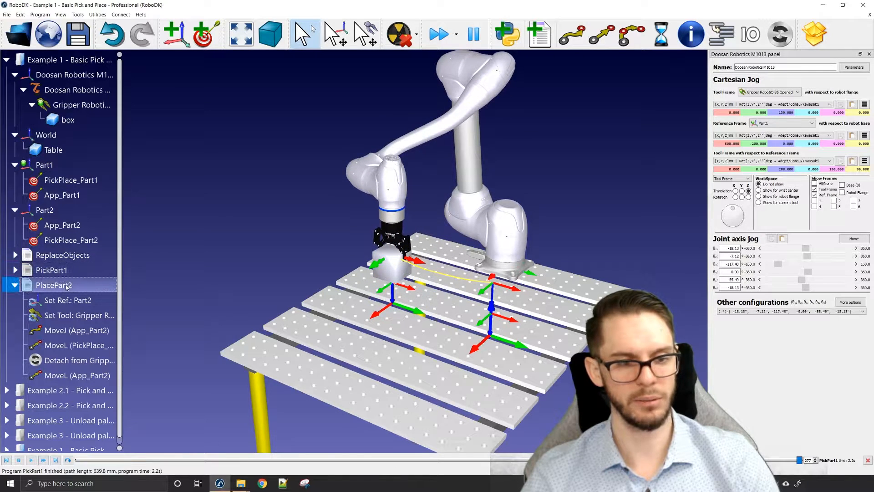
double_click(67, 286)
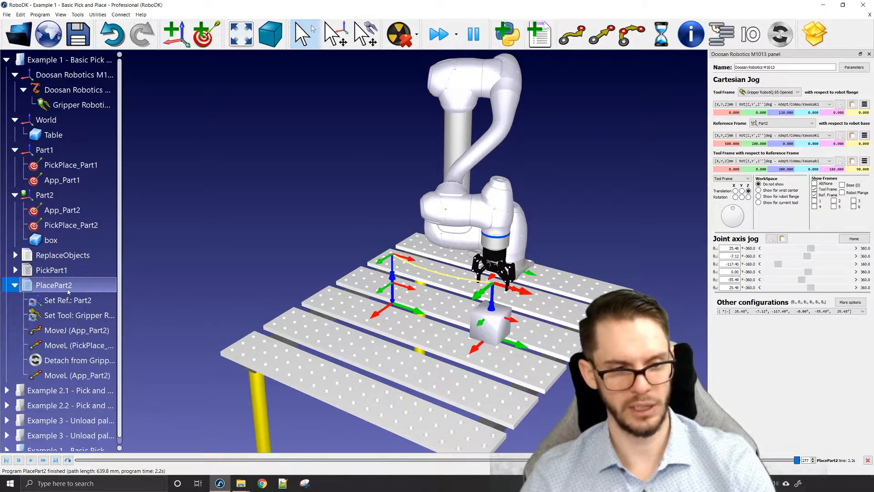
left_click(15, 285)
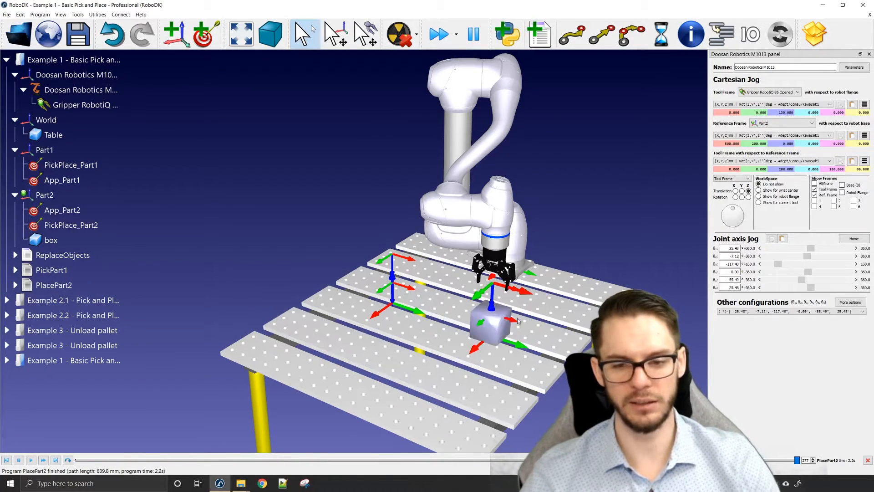
Create a new robot program named PickPart2
left_click(540, 34)
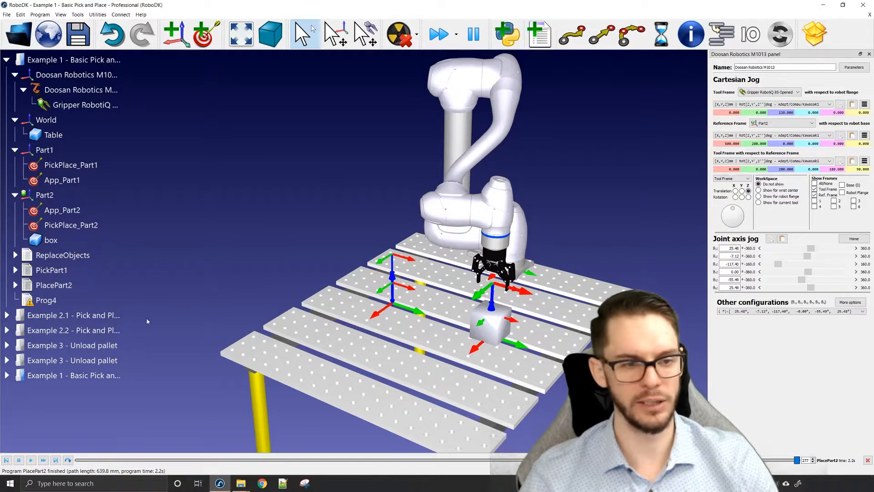
key("F2")
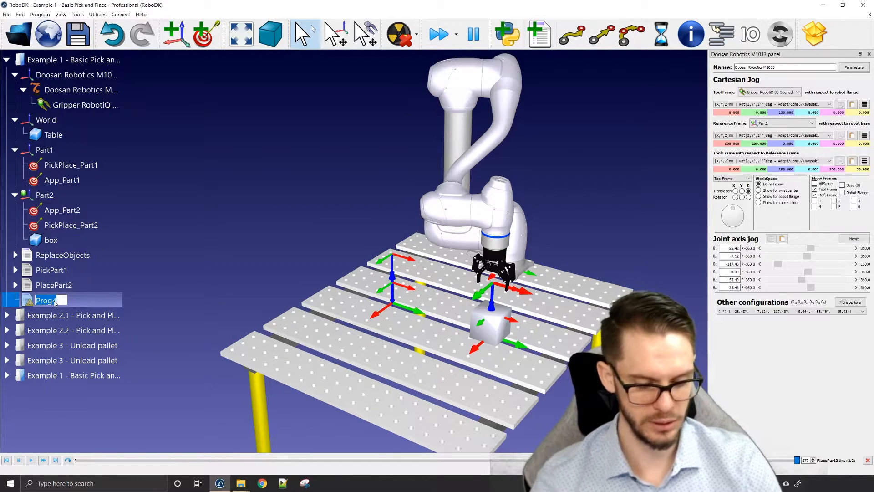
type("PickPart")
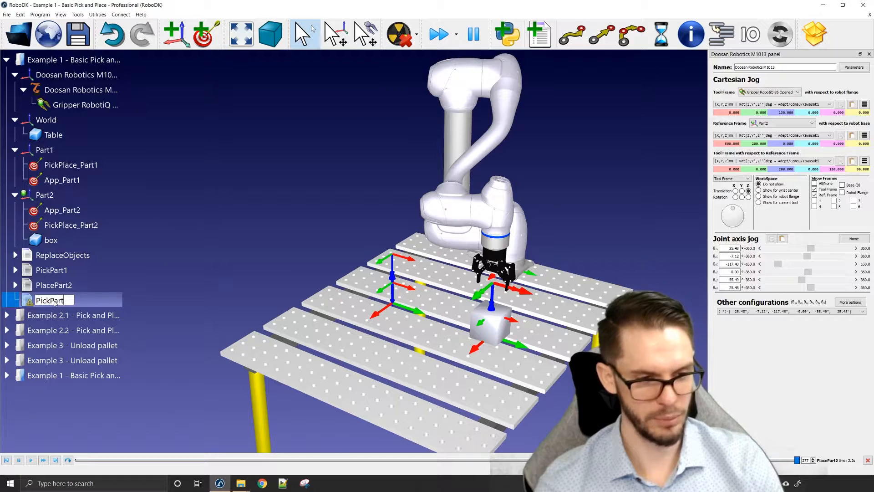
type("2")
key("Return")
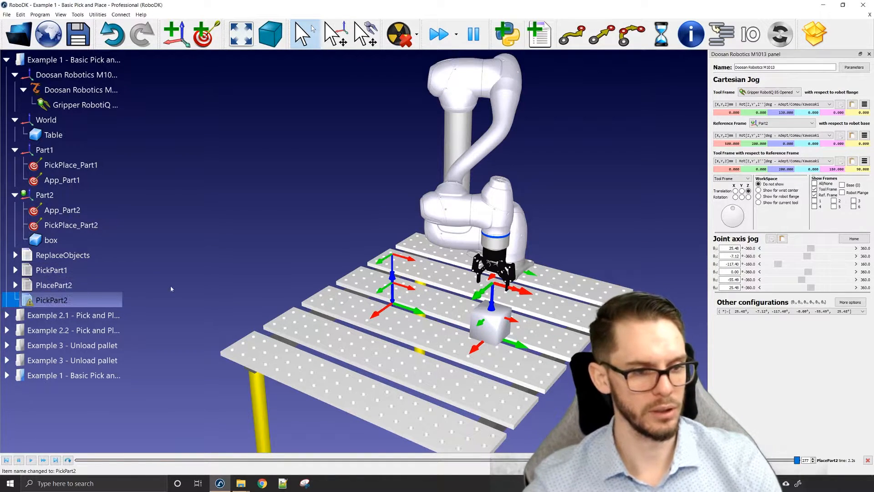
Add to PickPart2 a joint move to App_Part2, a linear move to PickPlace_Part2 and a linear move back to App_Part2
left_click(66, 210, "ctrl")
left_click(587, 38)
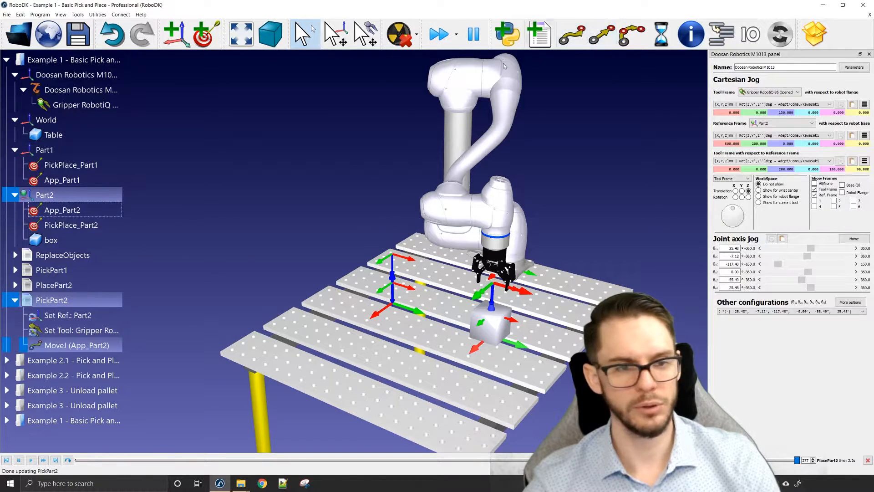
left_click(607, 43)
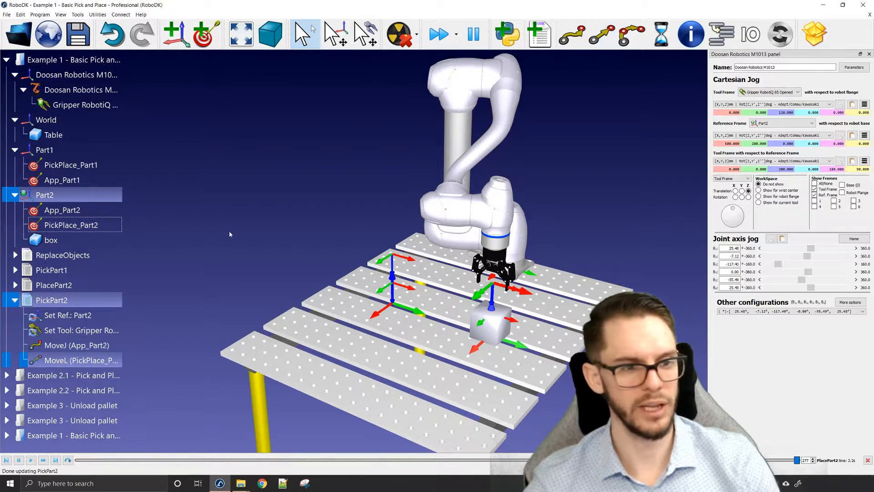
left_click(494, 288)
left_click(602, 35)
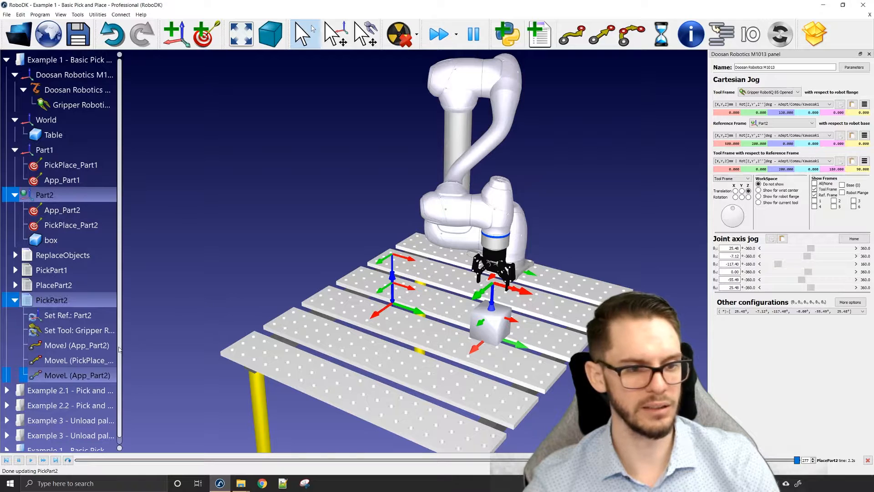
Insert an attach-object simulation event for Gripper RobotiQ 85 Opened after PickPart2's linear move to PickPlace_Part2
left_click(85, 362)
right_click(85, 364)
mouse_move(130, 470)
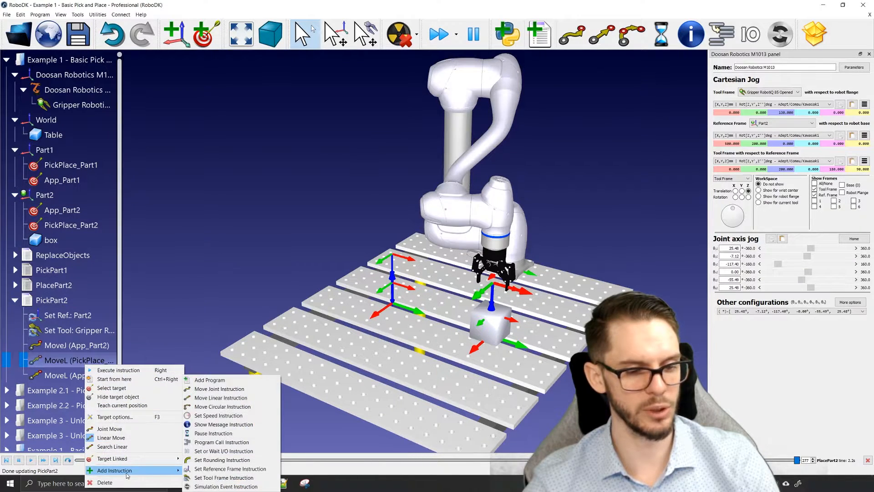
left_click(214, 475)
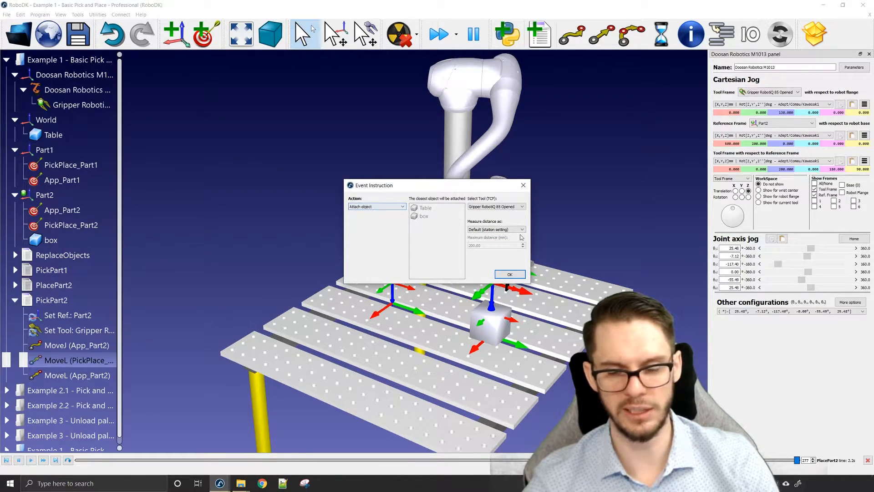
left_click(510, 275)
Run PickPart2 to pick up the box at Part2, and collapse the program
left_click(38, 300)
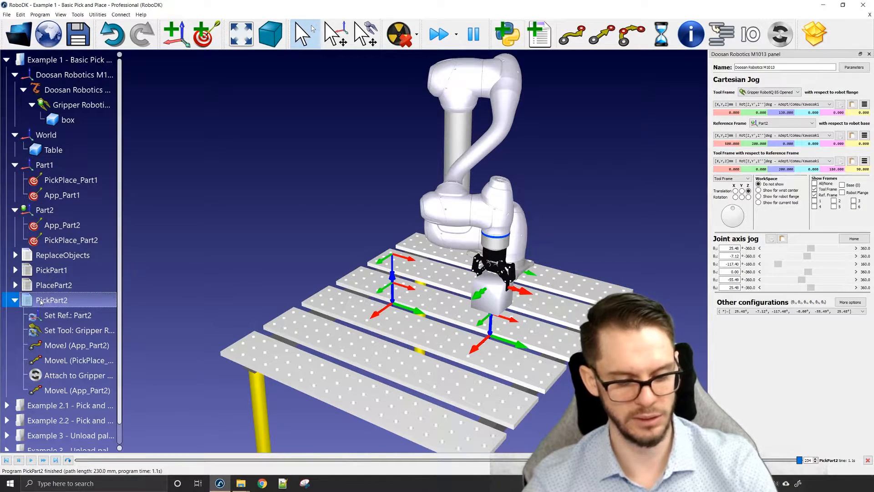
left_click(15, 300)
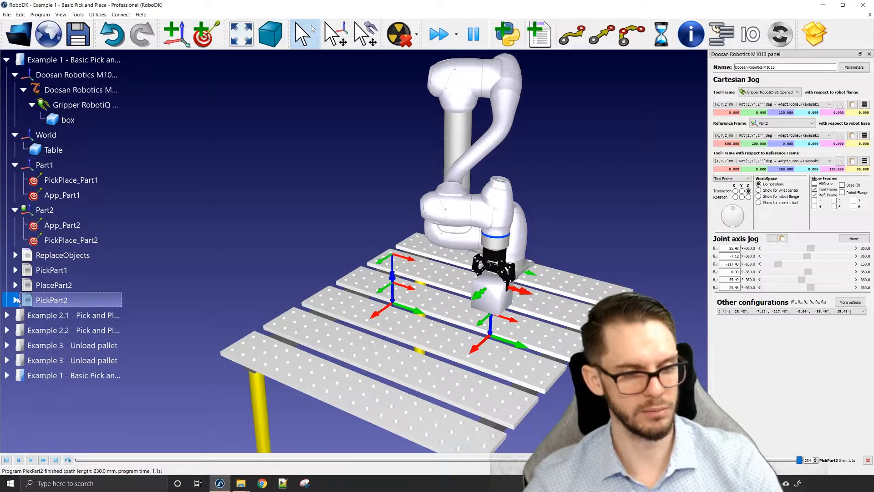
left_click(264, 219)
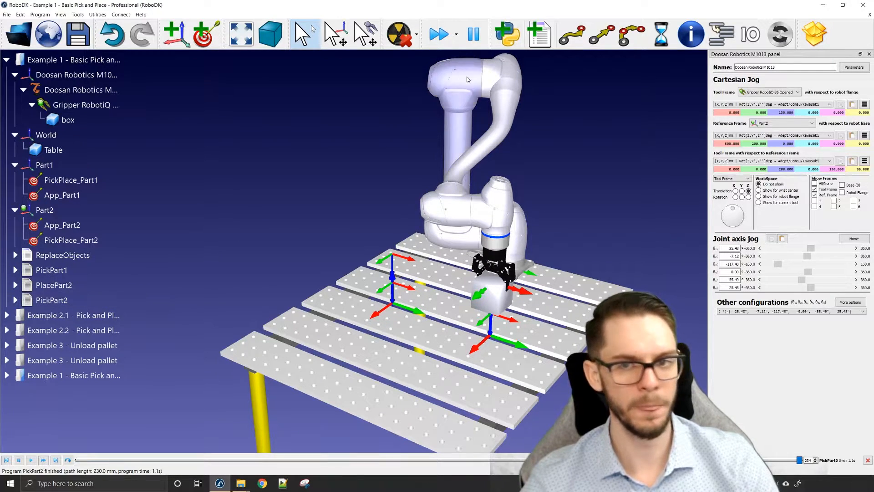
Create a new robot program named PlacePart1
left_click(539, 34)
key("F2")
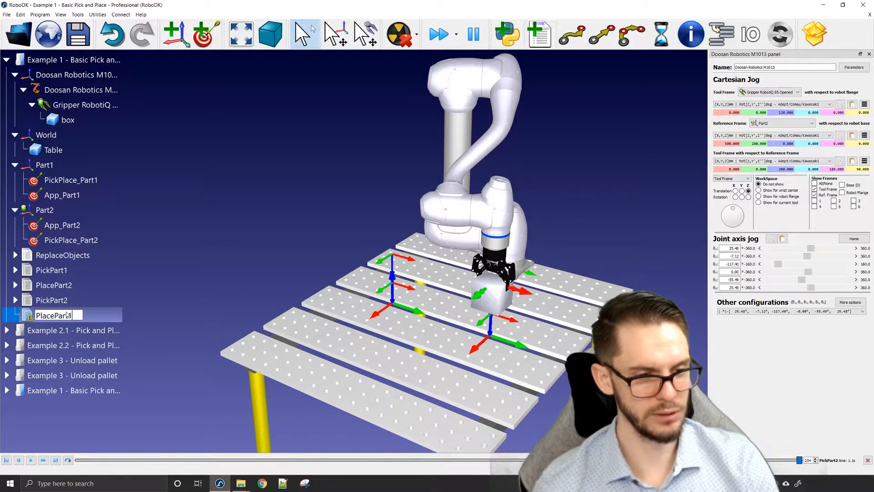
key("Return")
Add to PlacePart1 a joint move to App_Part1, a linear move to PickPlace_Part1 and a linear move back to App_Part1
left_click_drag(67, 314, 64, 195)
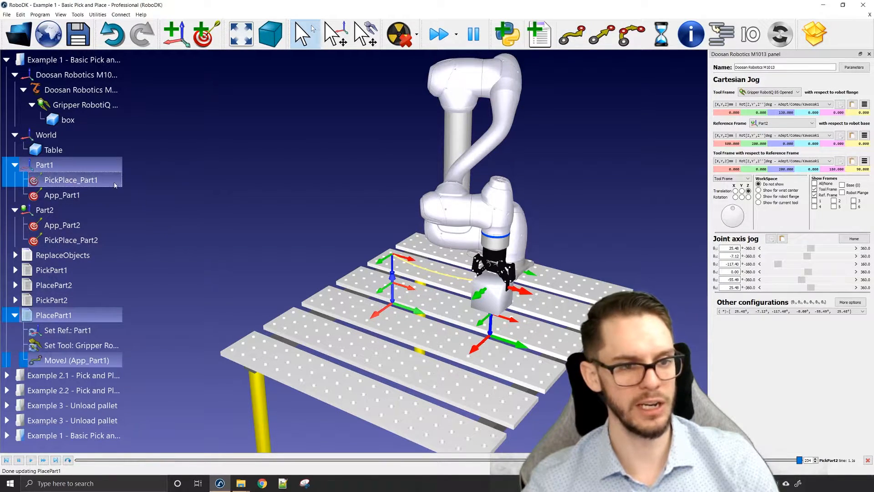
left_click(601, 35)
key("Down")
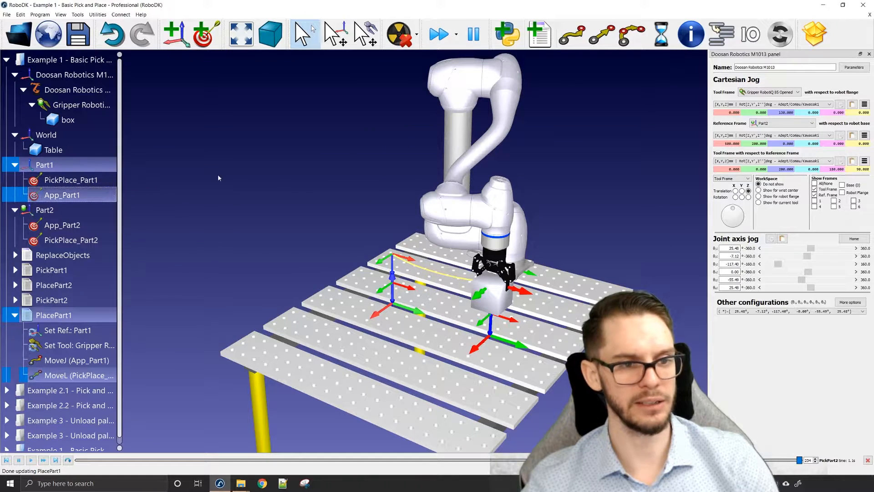
left_click(600, 36)
Insert a simulation event after PlacePart1's linear move to PickPlace_Part1 that detaches objects from Gripper RobotiQ 85 Opened and attaches them to Part1
left_click(60, 376)
right_click(59, 374)
key("Escape")
right_click(71, 370)
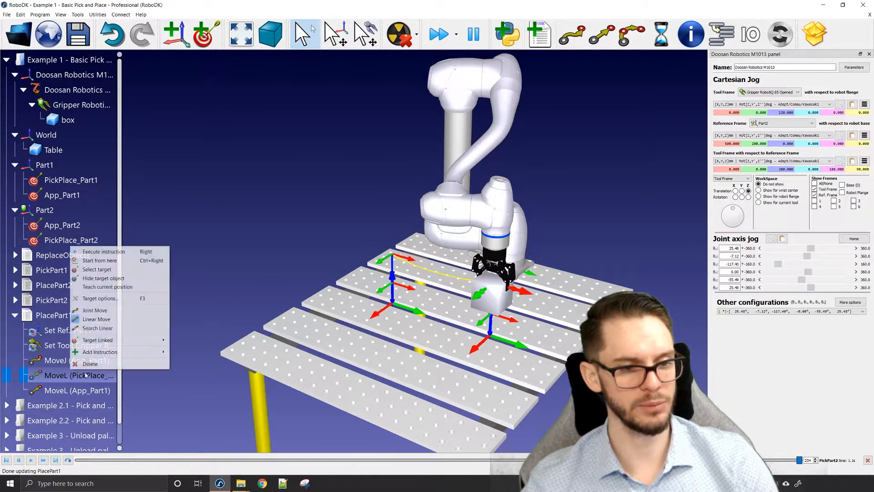
mouse_move(109, 352)
left_click(209, 458)
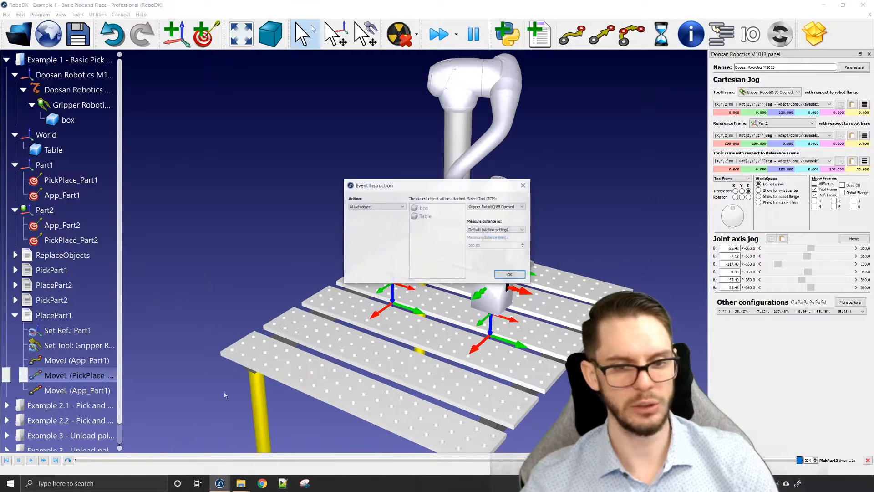
left_click(380, 211)
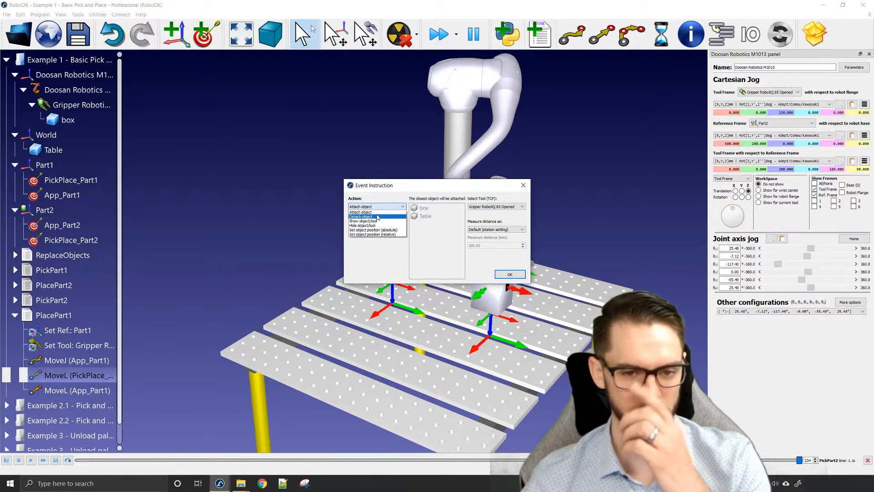
left_click(377, 217)
left_click(494, 226)
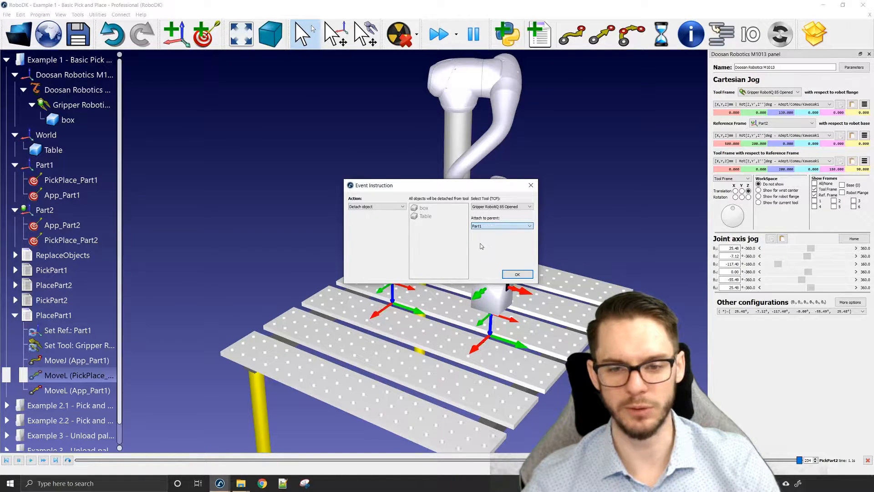
left_click(517, 274)
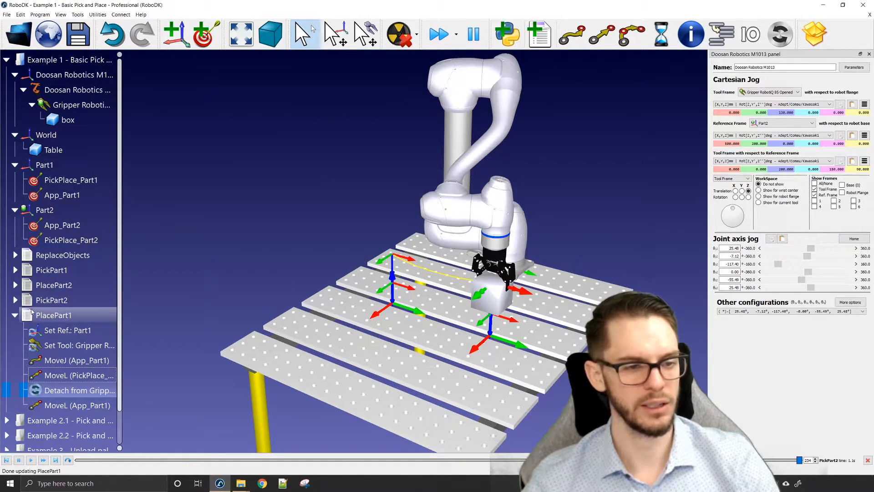
Collapse the PlacePart1 program and run ReplaceObjects to reset the box to its start position
left_click(15, 315)
double_click(62, 255)
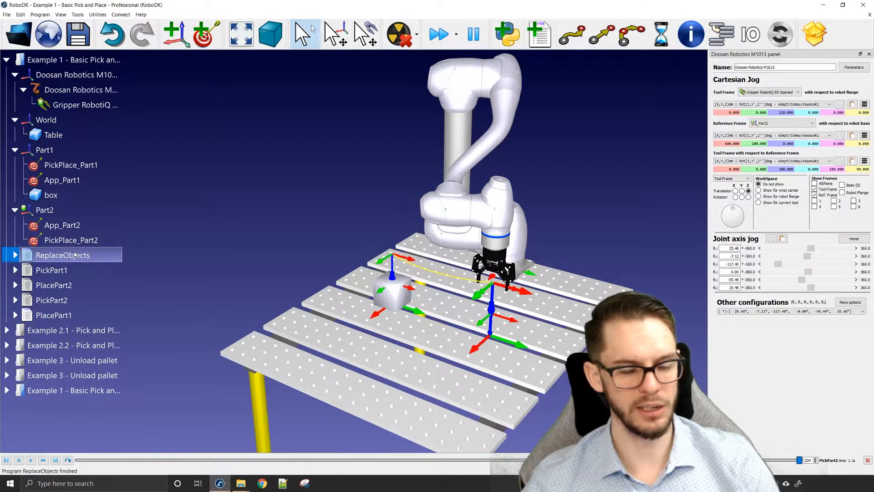
right_click(70, 310)
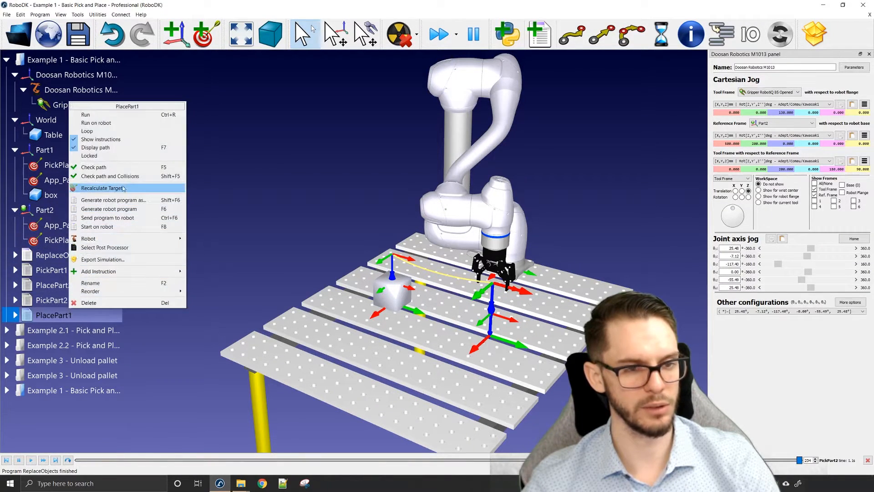
left_click(123, 141)
right_click(70, 315)
left_click(55, 300)
right_click(55, 300)
key("Escape")
Run the PickPart1, PlacePart2, PickPart2 and PlacePart1 programs one after another to test the full cycle
double_click(75, 268)
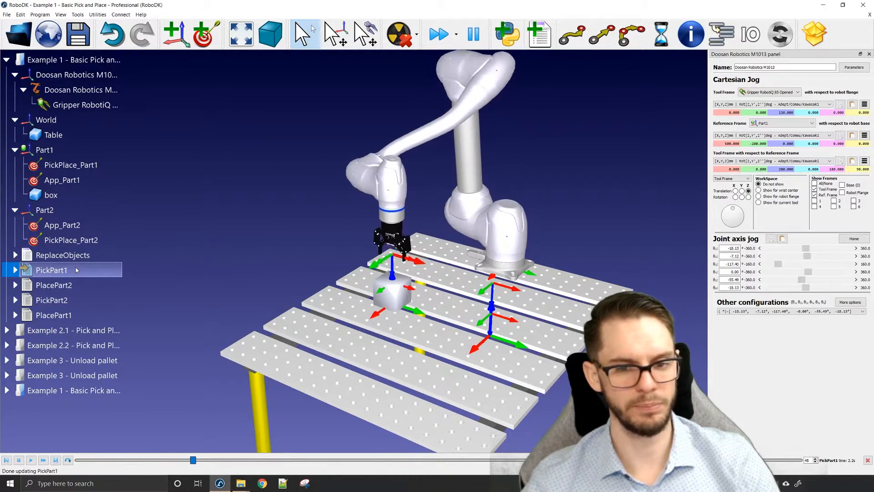
double_click(71, 286)
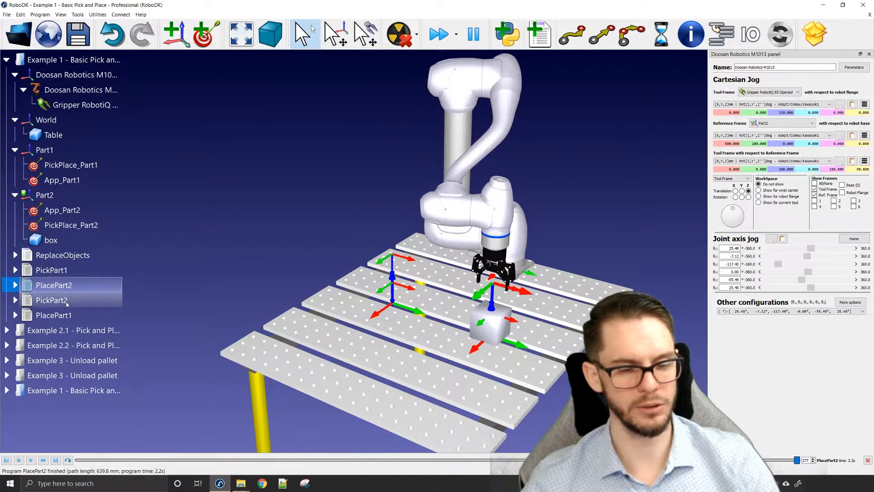
double_click(68, 302)
double_click(71, 312)
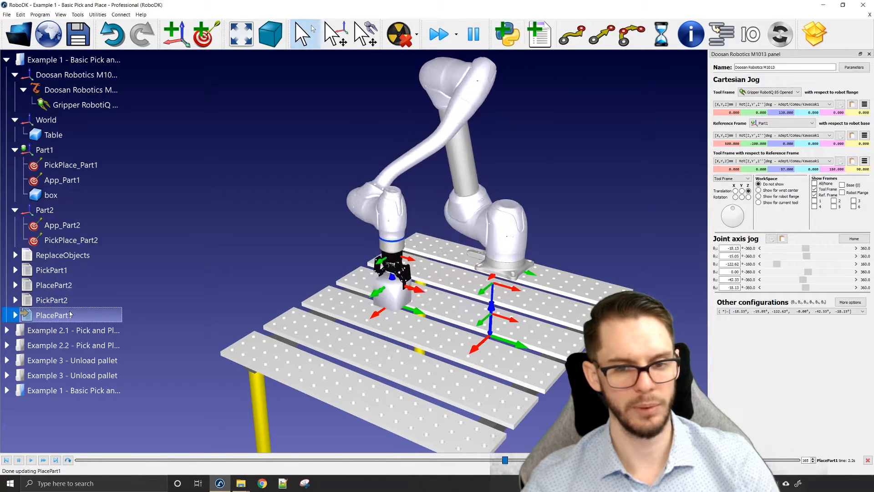
Create a main program that calls PickPart1, PlacePart2, PickPart2 and PlacePart1 in that order
left_click(55, 270)
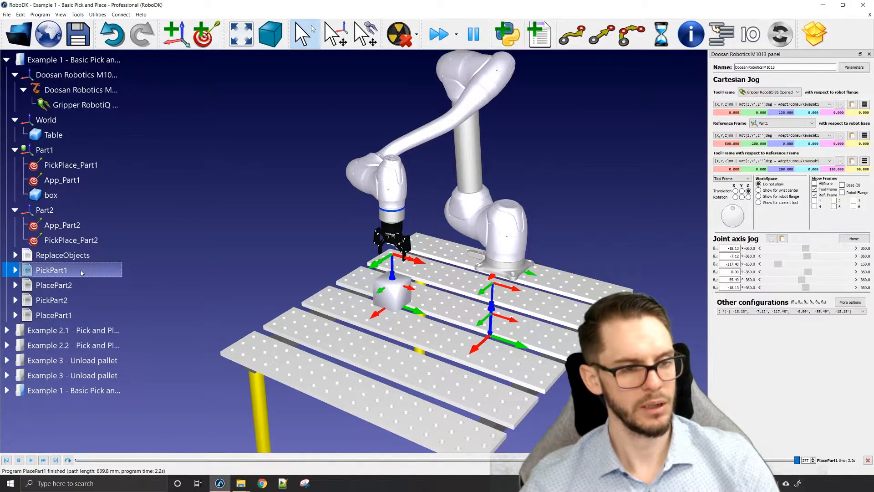
left_click(57, 315, "shift")
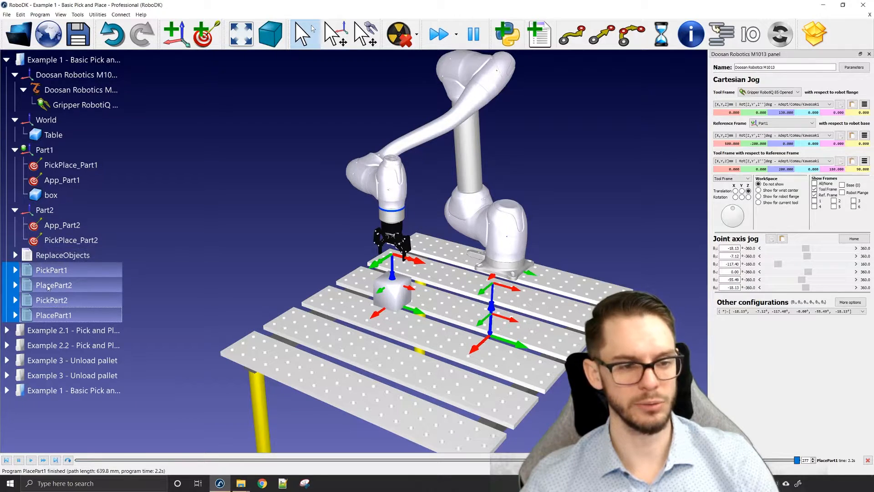
right_click(55, 307)
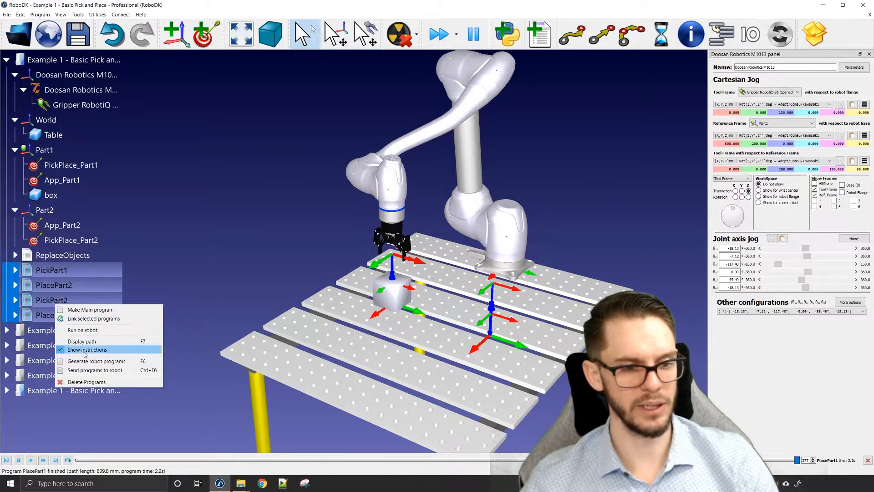
left_click(84, 310)
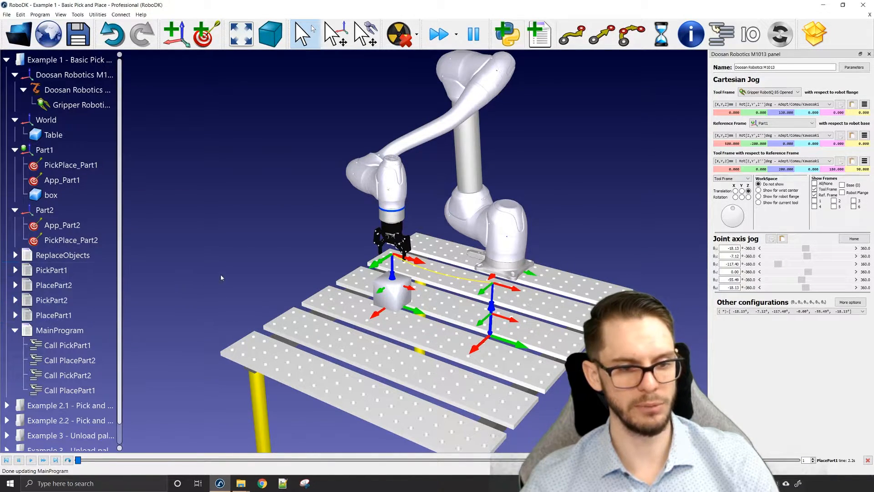
Test MainProgram by running it once and in a loop, with its path display turned off
double_click(77, 336)
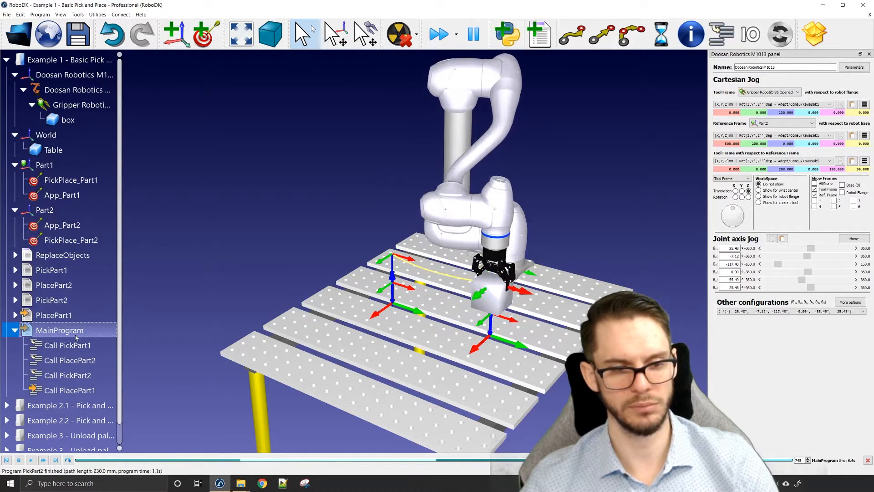
right_click(76, 336)
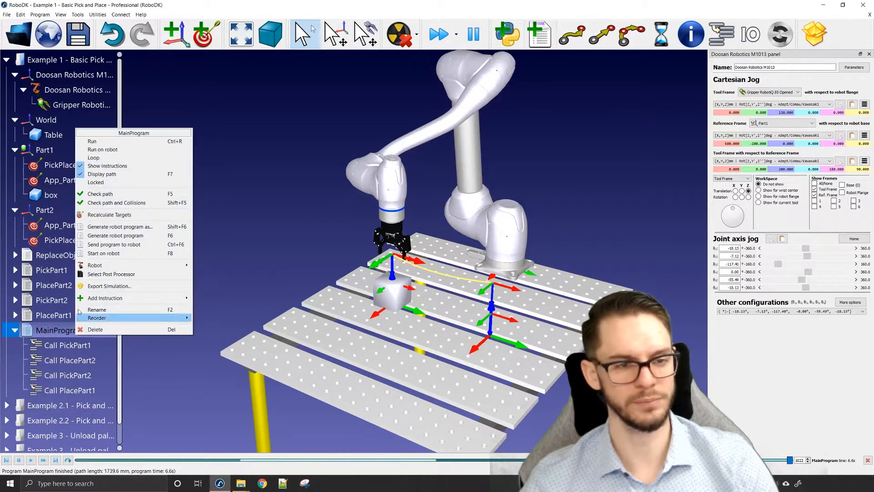
left_click(122, 180)
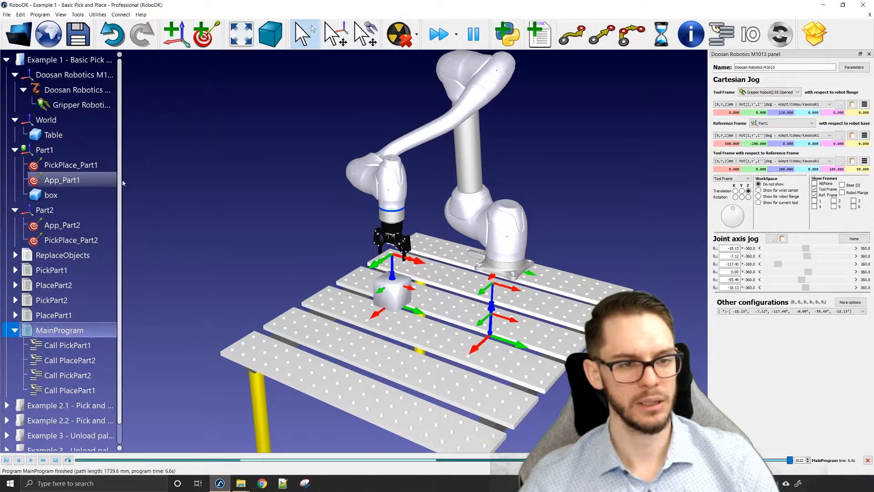
right_click(60, 331)
left_click(78, 153)
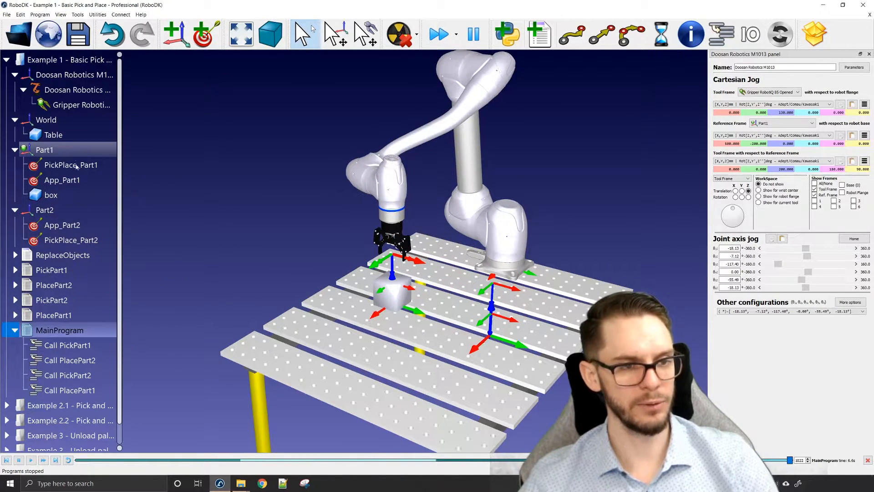
Hide the robot base, World, Part1 and Part2 frames together with the approach and pick-place targets of both parts
left_click(46, 120)
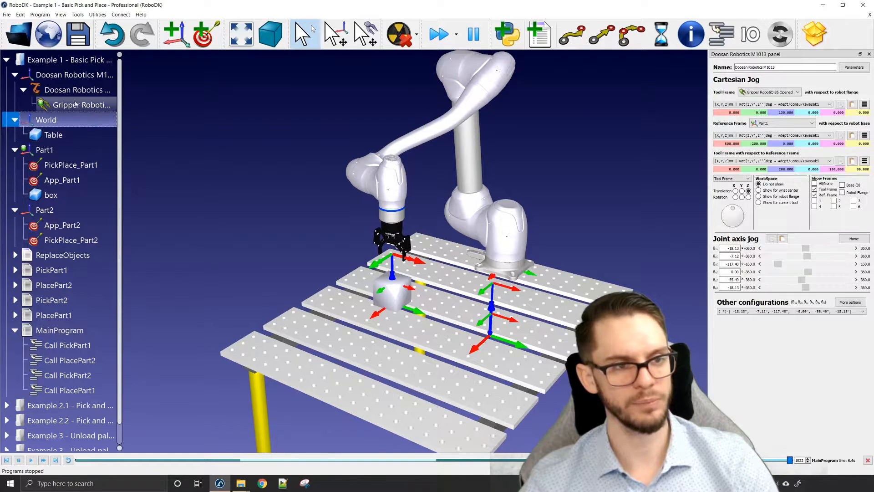
left_click(68, 74, "ctrl")
left_click(50, 150, "ctrl")
left_click(59, 165, "ctrl")
left_click(59, 180, "ctrl")
left_click(44, 210, "ctrl")
left_click(62, 225, "ctrl")
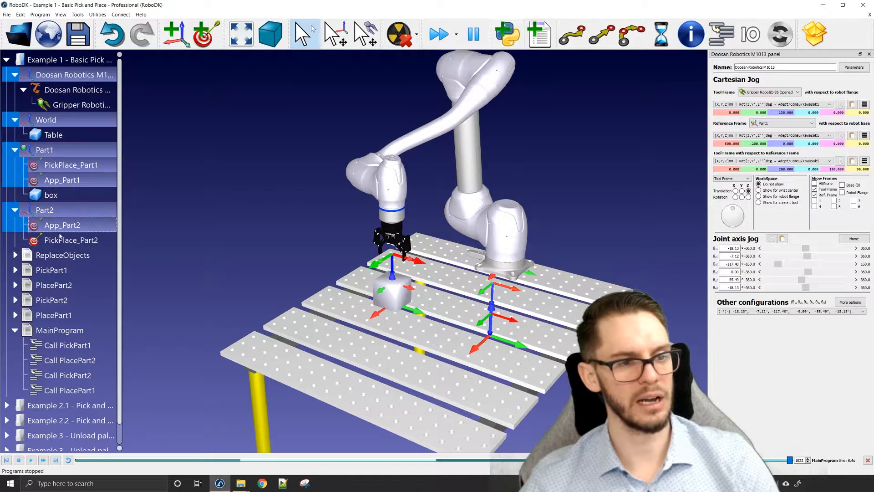
left_click(61, 239, "ctrl")
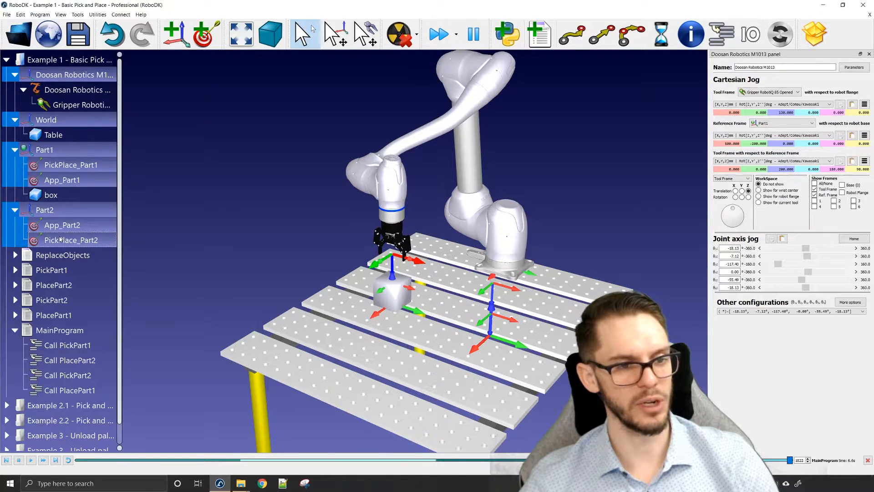
right_click(61, 240)
left_click(84, 242)
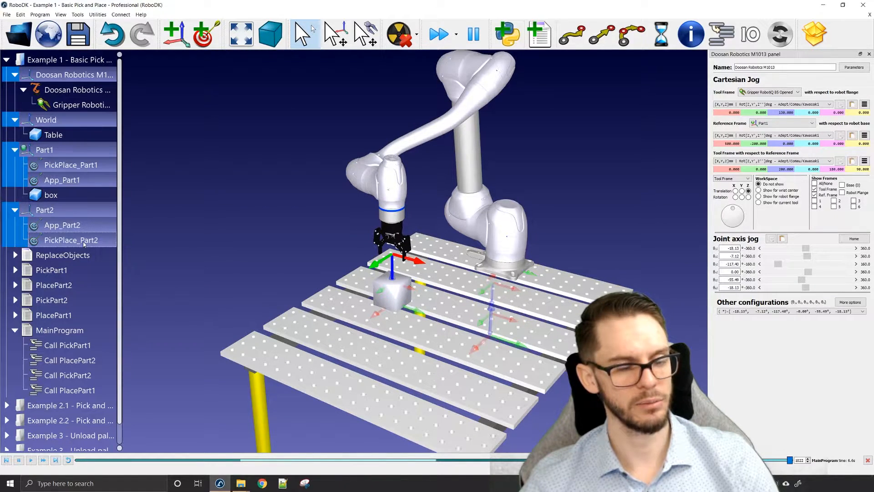
Hide the gripper's tool frame in the 3D view and run MainProgram
left_click(246, 185)
right_click(387, 233)
left_click(412, 254)
double_click(68, 330)
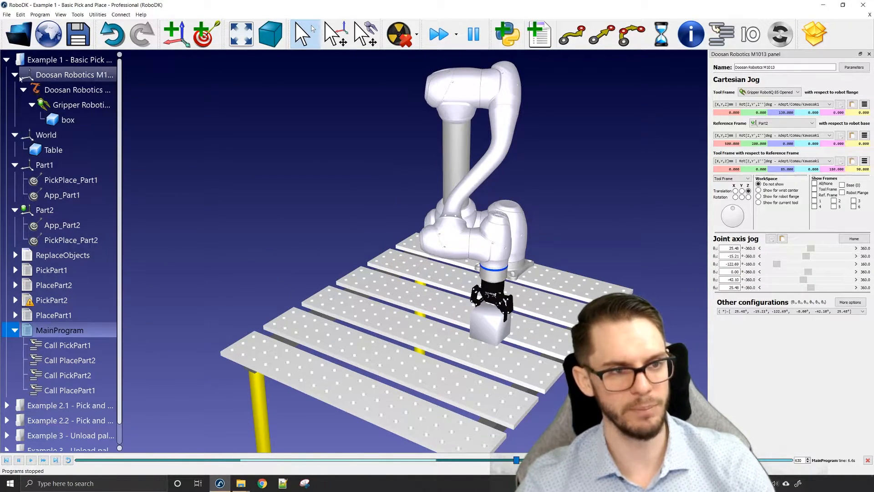
Switch from Example 1 to the Example 2.1 - Pick and Place options station and collapse its ReplaceObjects and GoHome programs
left_click(6, 61)
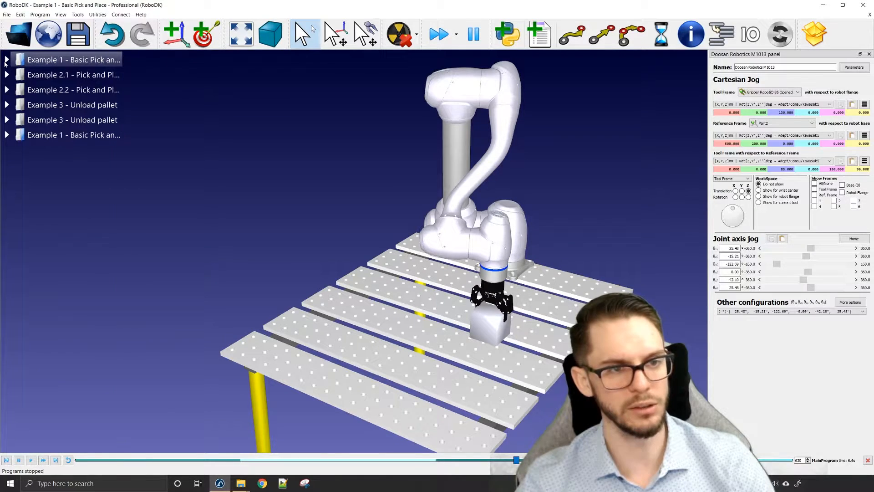
left_click(51, 76)
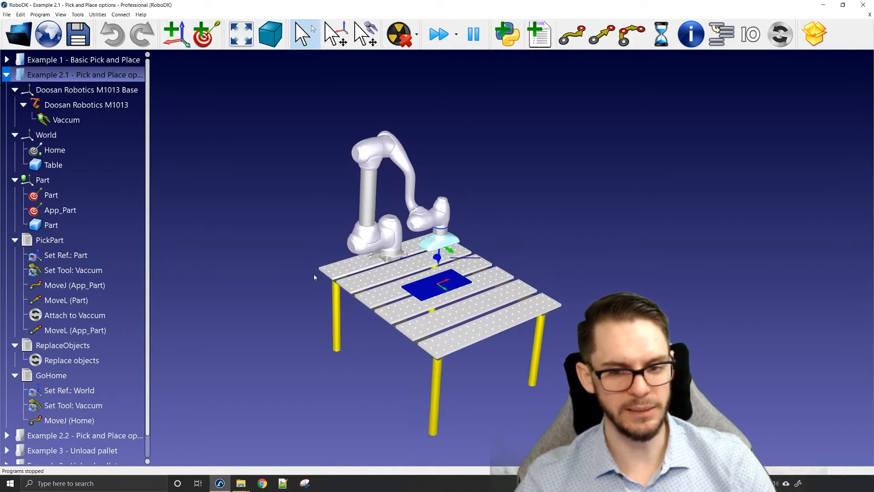
scroll(296, 255, "up", 3)
left_click_drag(292, 269, 464, 322)
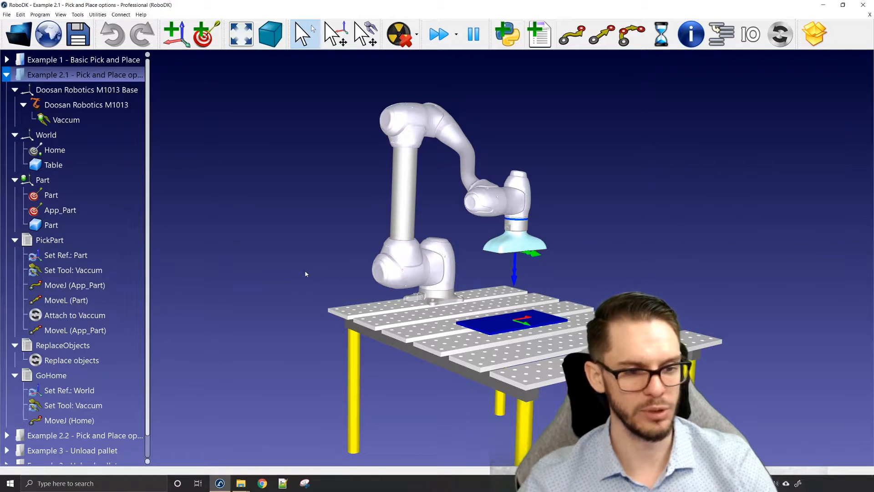
left_click(14, 345)
left_click(15, 360)
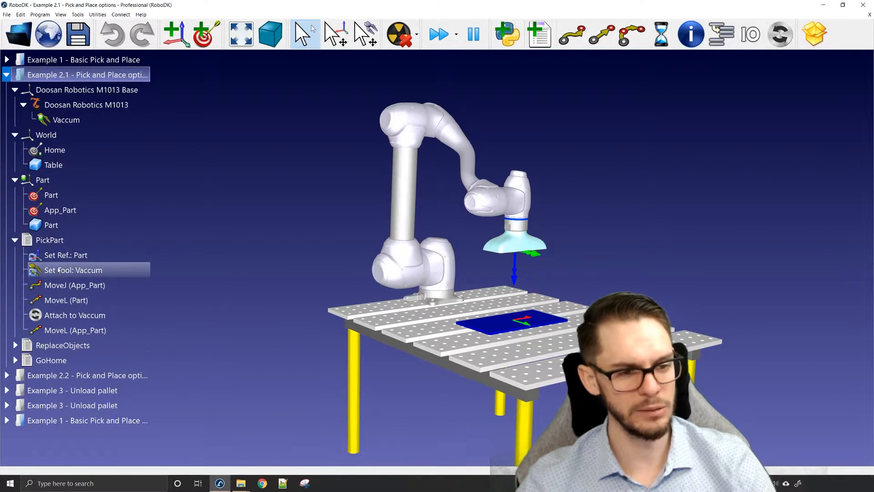
Run PickPart to check what the vacuum tool picks up and reset with ReplaceObjects, doing this twice
double_click(48, 246)
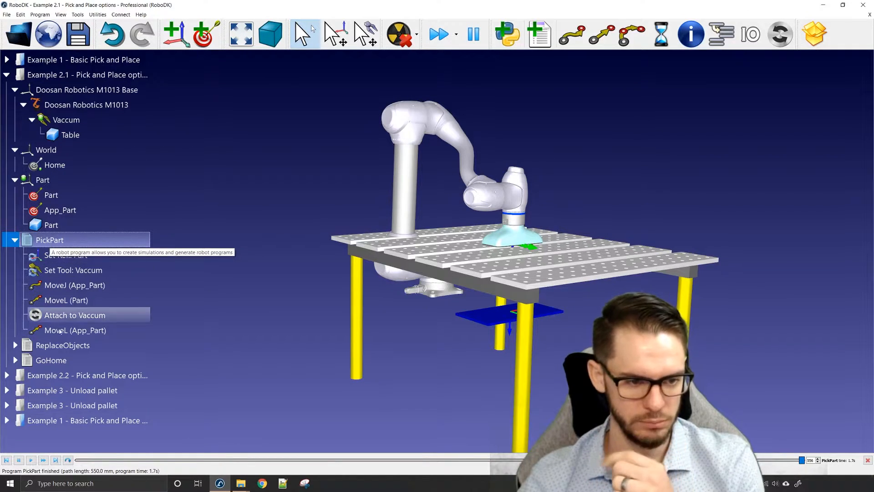
double_click(62, 346)
double_click(55, 245)
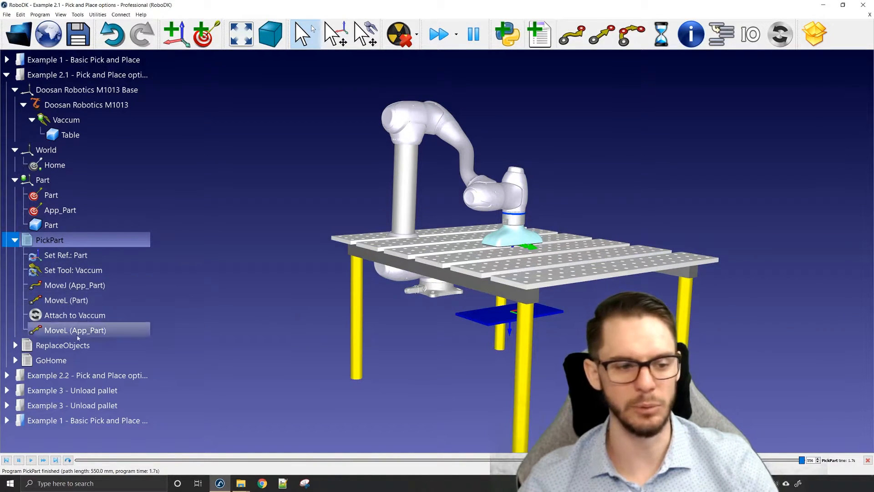
double_click(64, 347)
Modify PickPart's Attach to Vaccum event to measure distance as TCP vs. Object Position (any), with a maximum distance of 200 mm
scroll(466, 315, "up", 5)
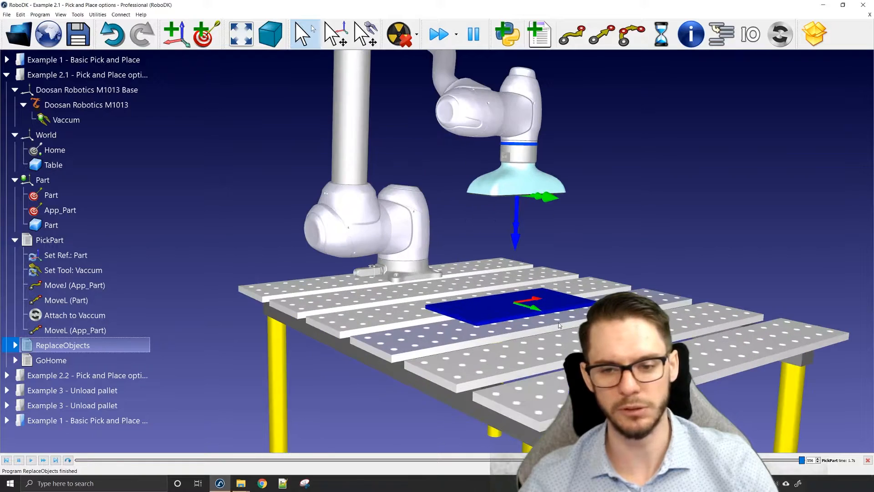
scroll(466, 314, "down", 5)
scroll(483, 319, "up", 5)
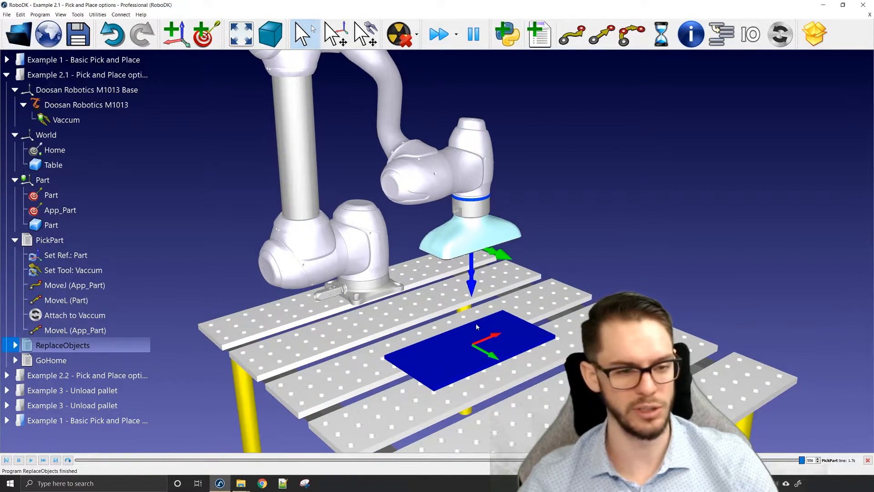
left_click_drag(447, 354, 386, 345)
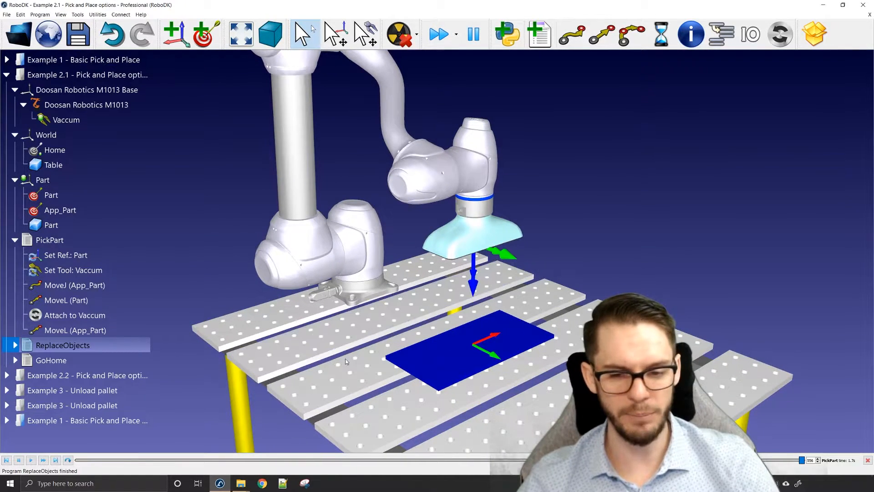
right_click(90, 316)
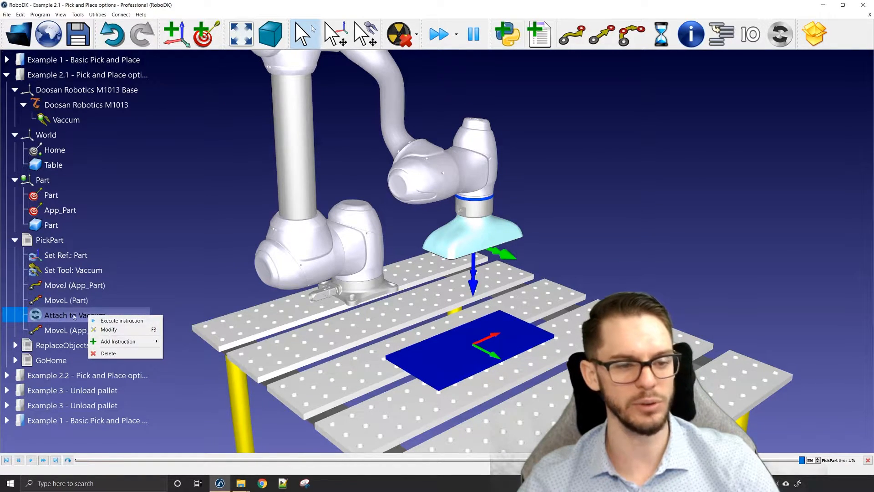
left_click(108, 329)
left_click_drag(453, 187, 656, 96)
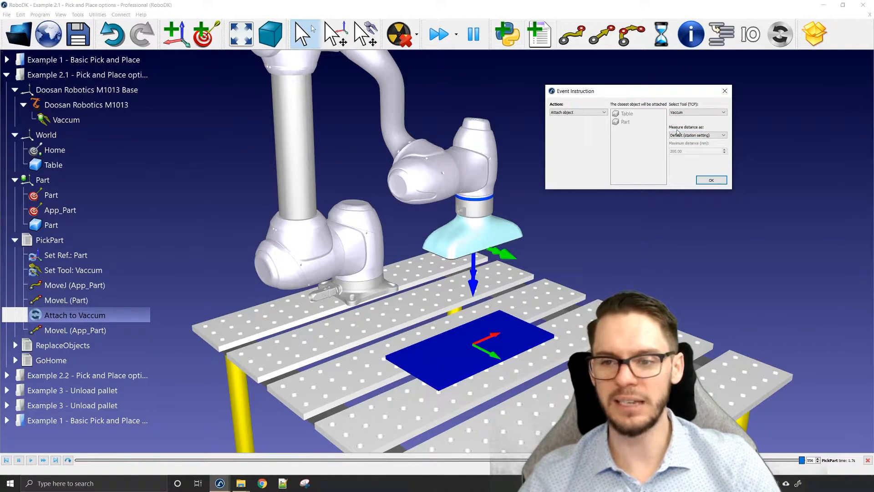
left_click(706, 136)
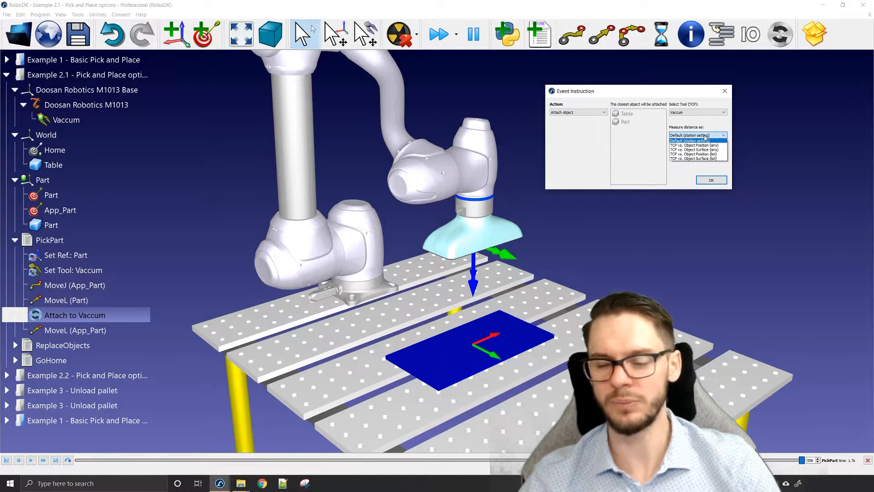
left_click(682, 145)
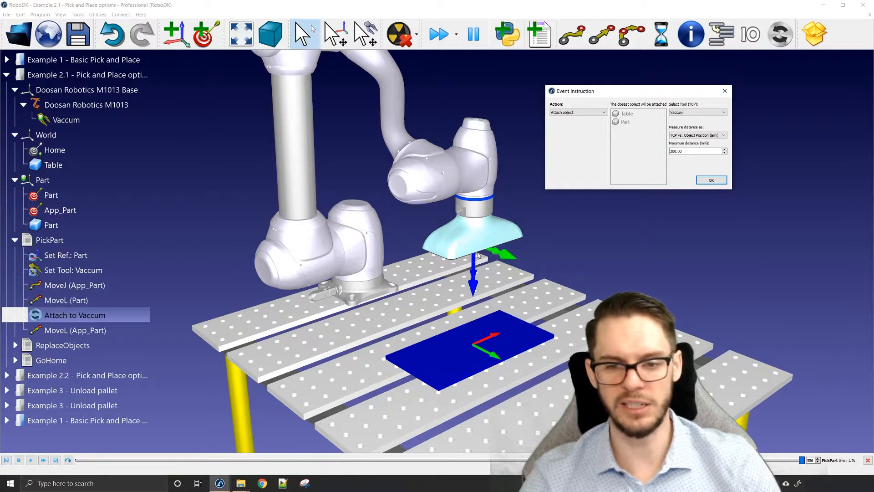
left_click(711, 180)
Make the blue part's object reference frame visible on the table
left_click_drag(500, 255, 461, 333)
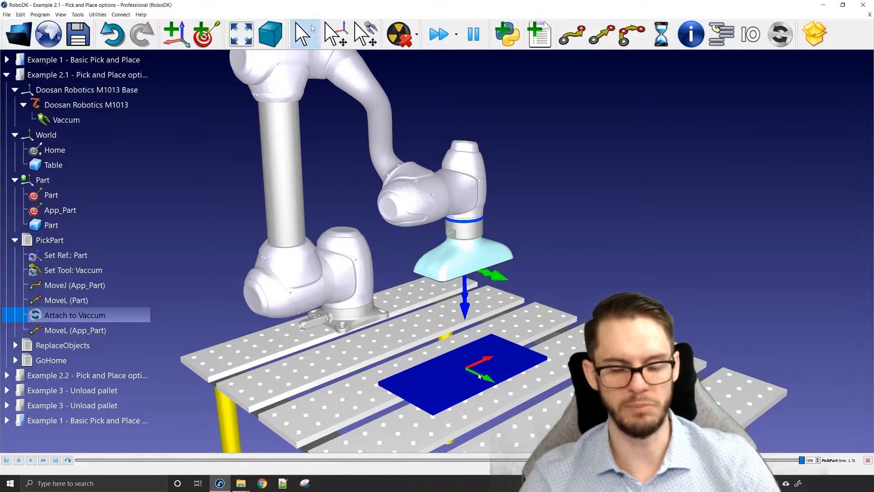
left_click_drag(479, 376, 350, 340)
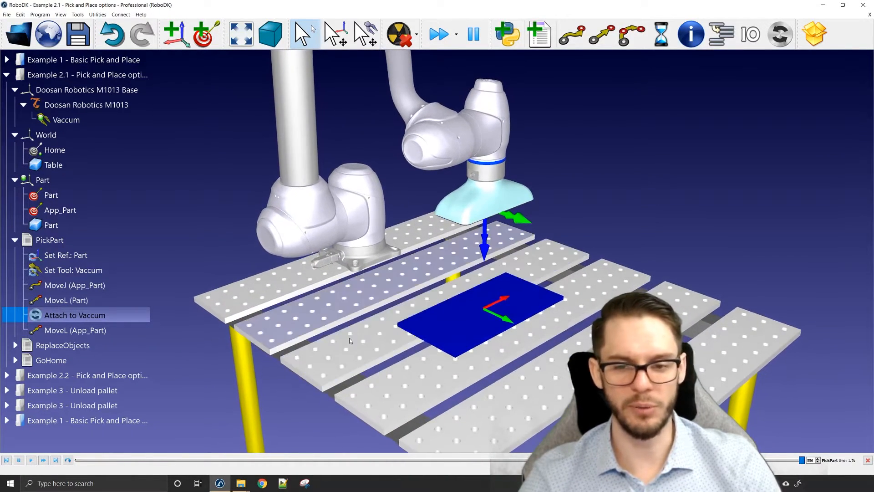
right_click(469, 317)
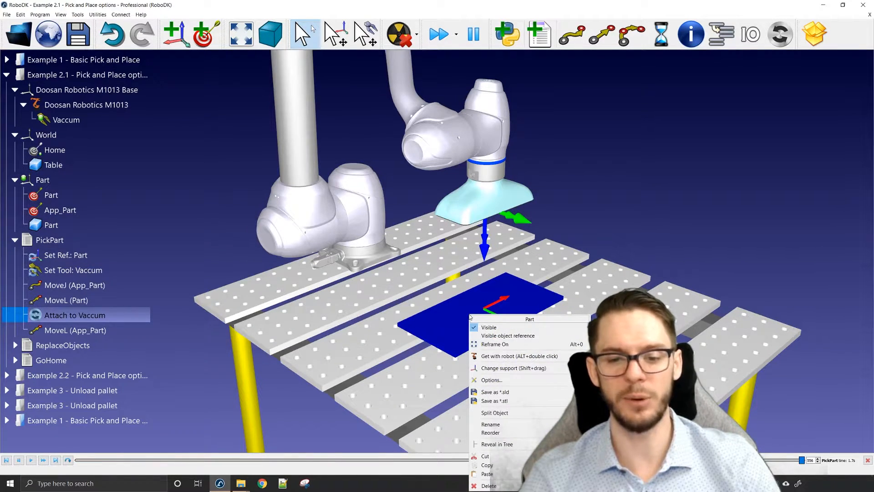
left_click(494, 335)
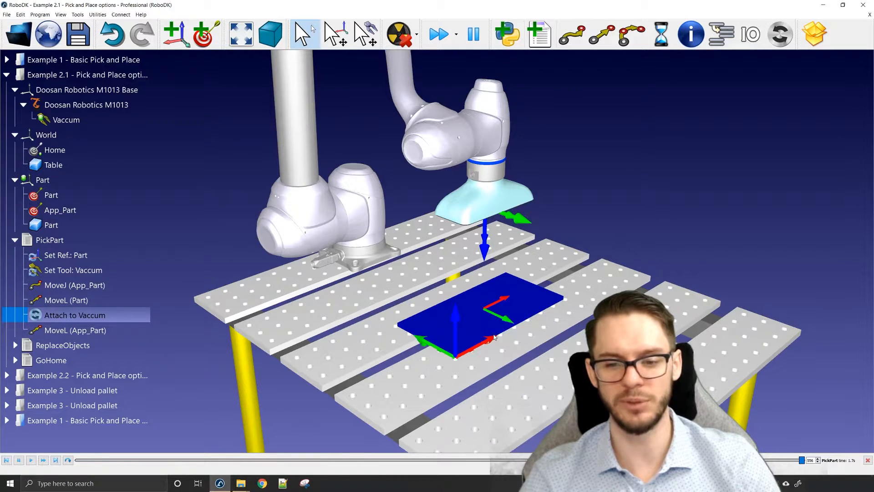
left_click(708, 253)
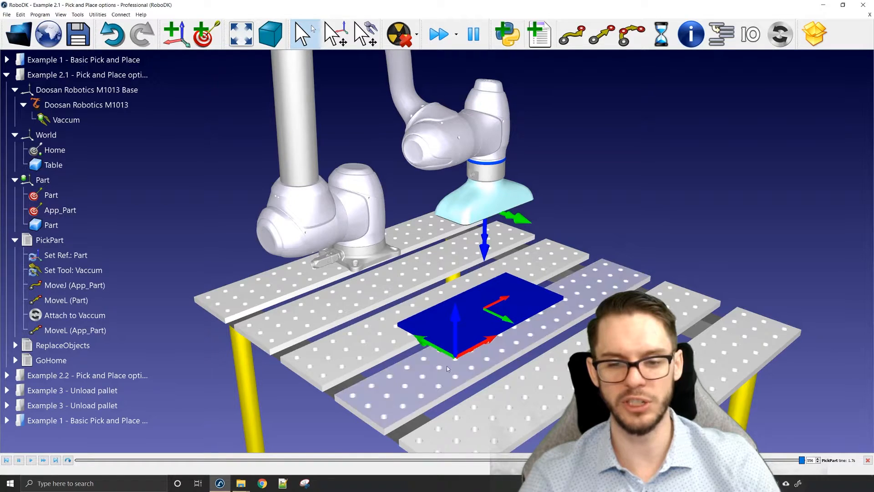
Make the table's object reference frame visible in the Example 2.1 station
right_click(334, 295)
left_click(365, 315)
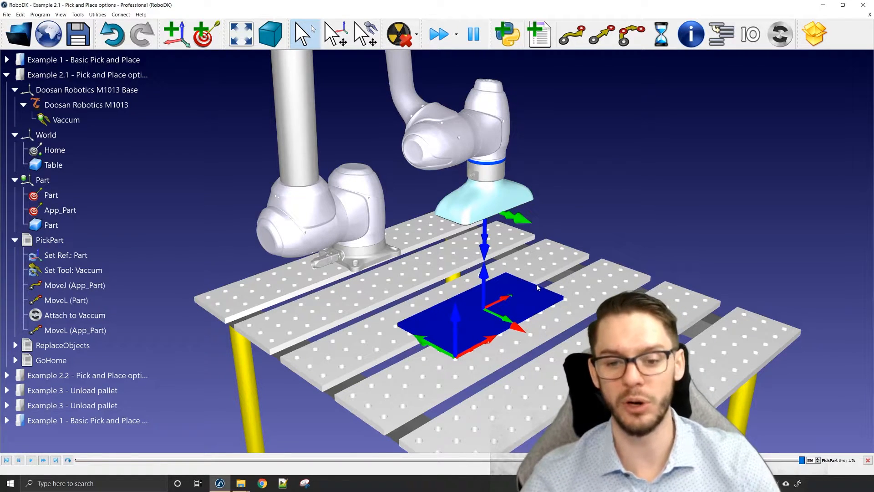
mouse_move(538, 287)
left_mouse_down()
mouse_move(490, 248)
mouse_move(471, 217)
left_mouse_up()
Run PickPart to check which object the vacuum tool attaches, and reset the station with ReplaceObjects
double_click(99, 240)
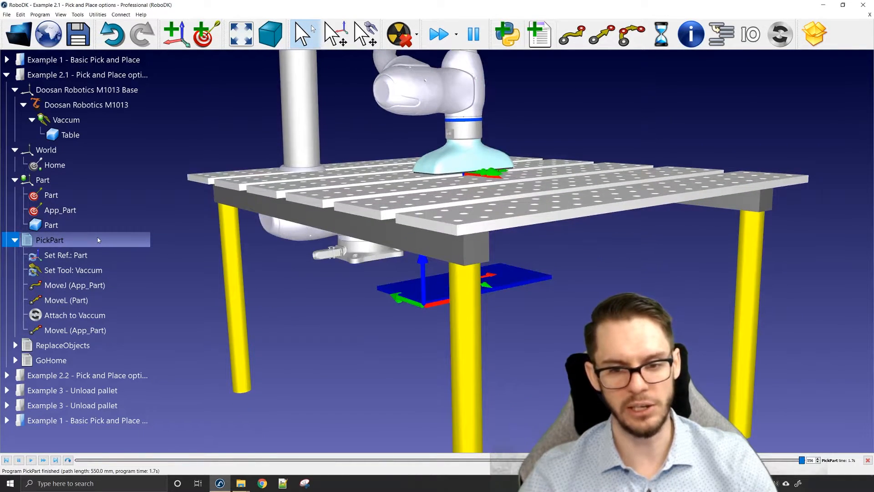
double_click(87, 315)
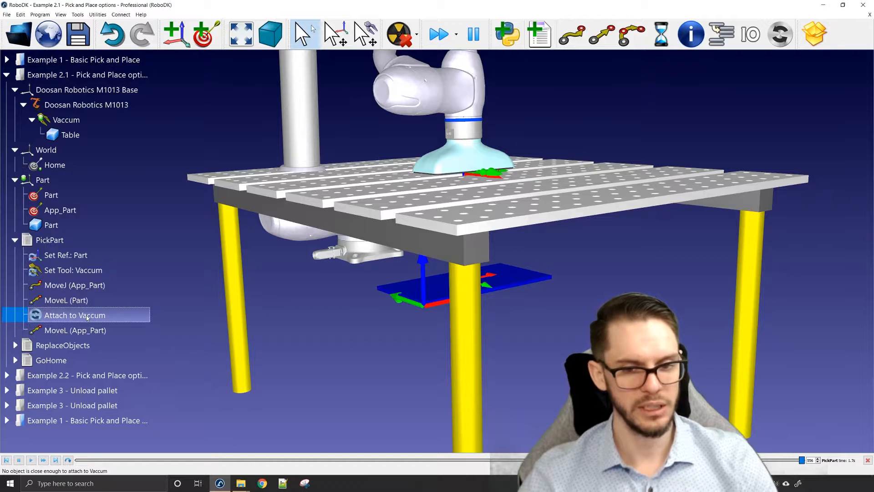
double_click(63, 346)
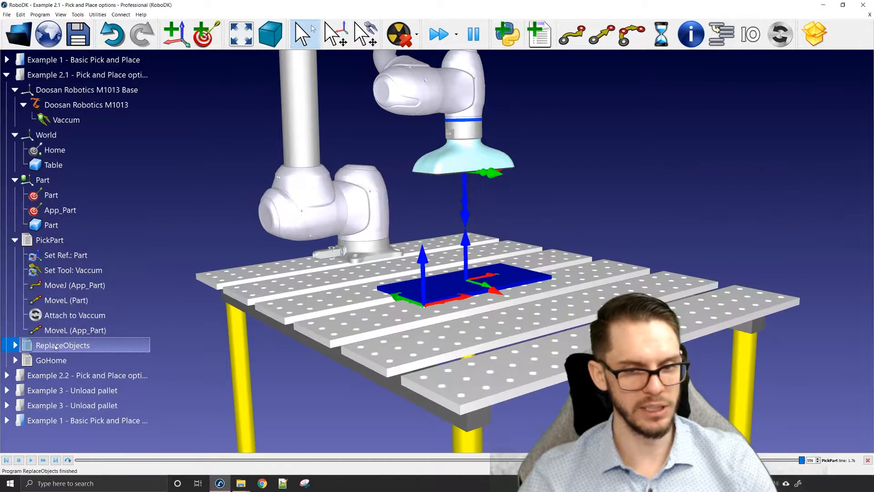
Modify PickPart's Attach to Vaccum event to measure distance as TCP vs. Object Surface (any), and run PickPart
left_click(66, 316)
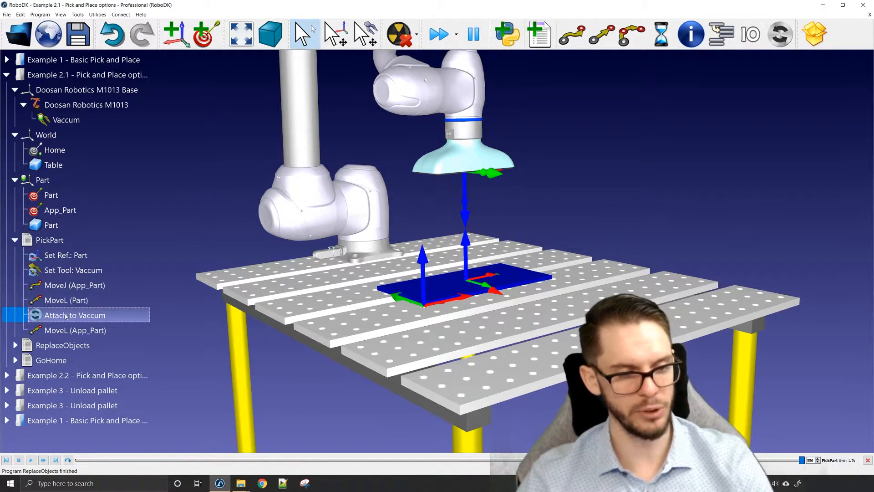
double_click(66, 316)
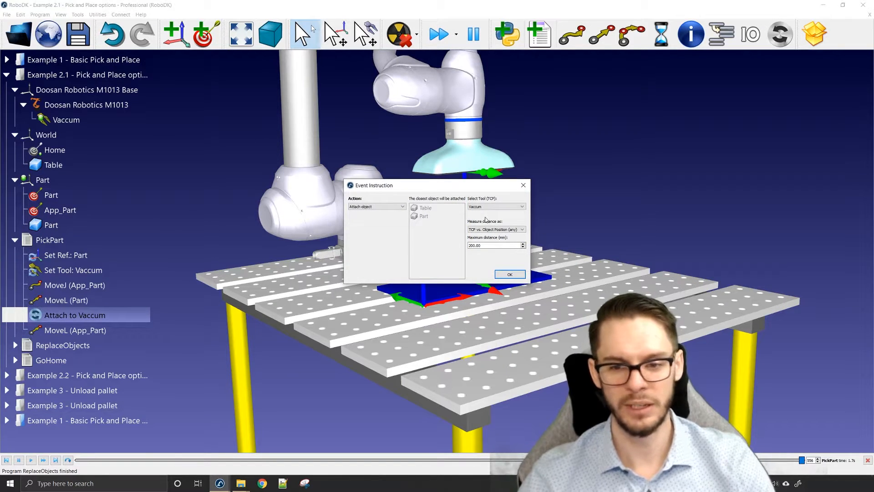
left_click(500, 229)
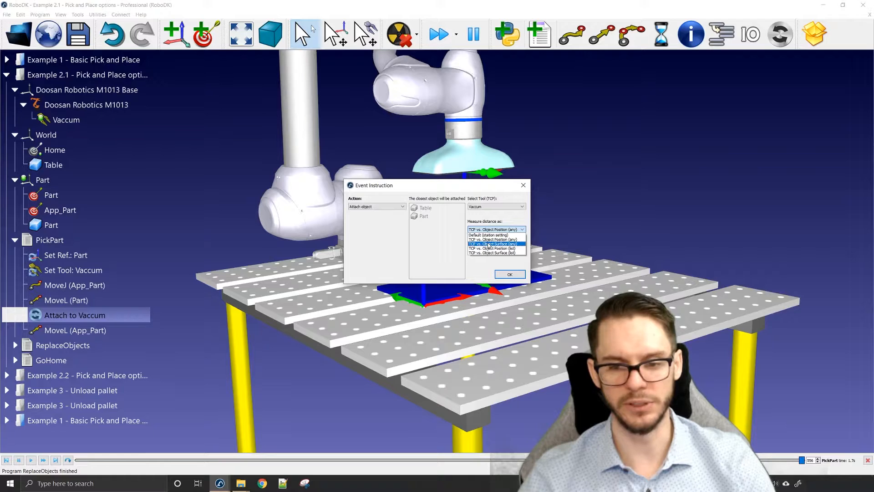
left_click(489, 244)
left_click(514, 272)
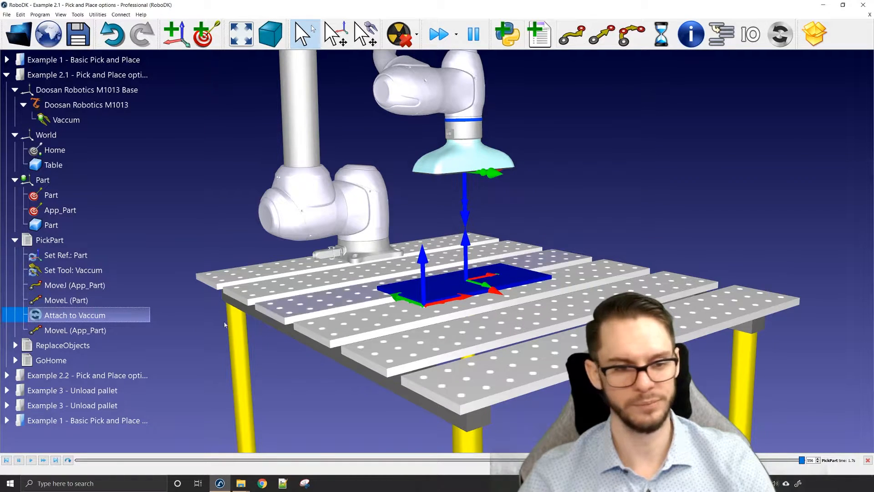
left_click(51, 243)
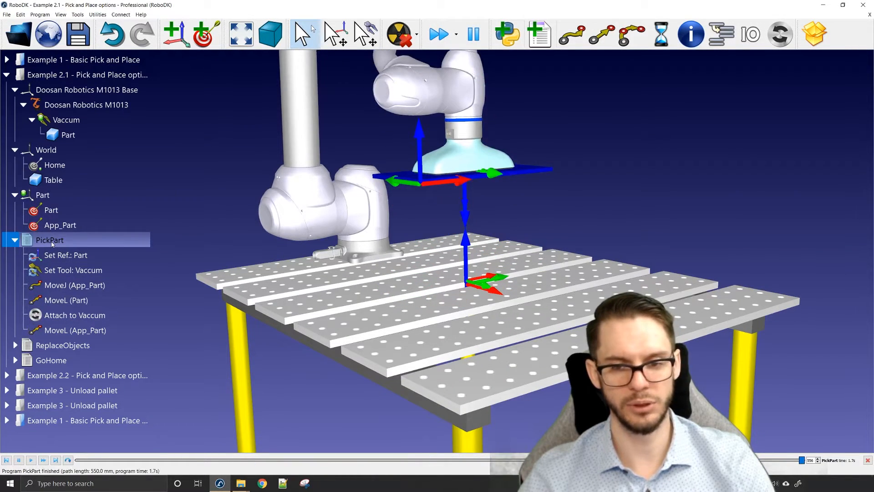
Hide the object reference frames of the picked blue part and of the table
left_click_drag(415, 191, 412, 178)
right_click(413, 177)
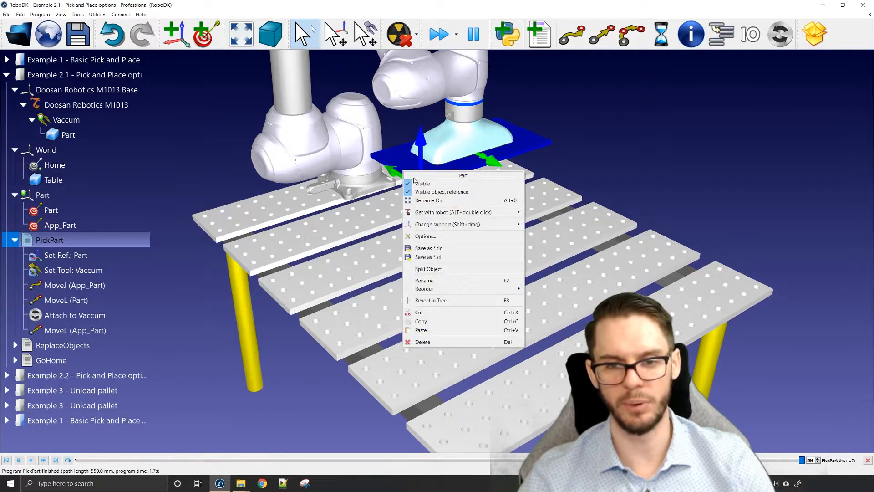
left_click(420, 191)
right_click(406, 254)
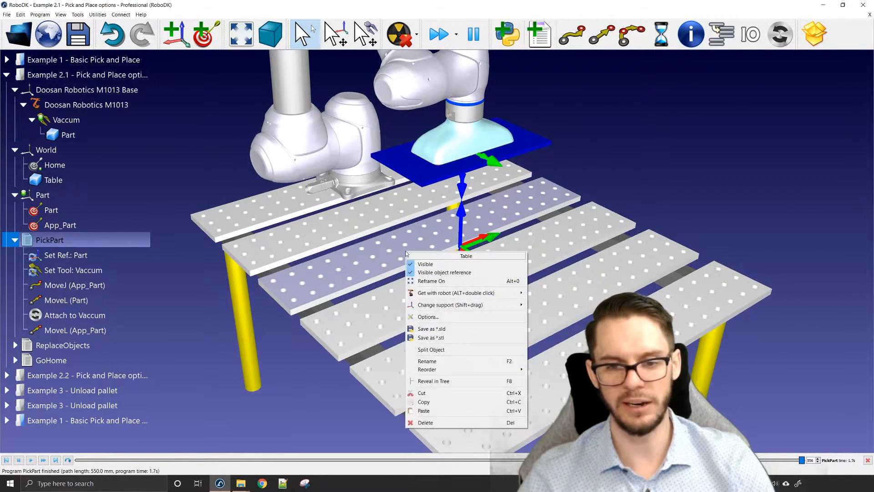
left_click(441, 272)
left_click_drag(443, 266, 441, 214)
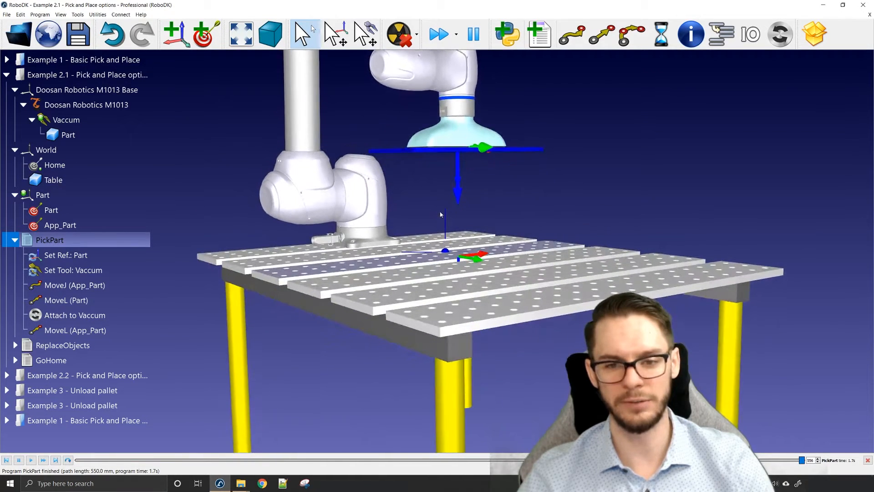
scroll(466, 151, "up", 2)
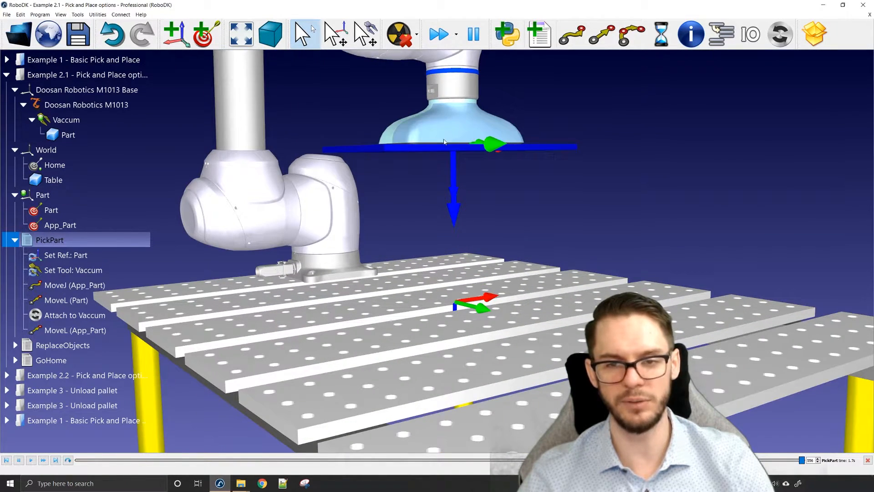
left_click_drag(450, 162, 460, 200)
scroll(413, 222, "down", 3)
scroll(461, 239, "up", 2)
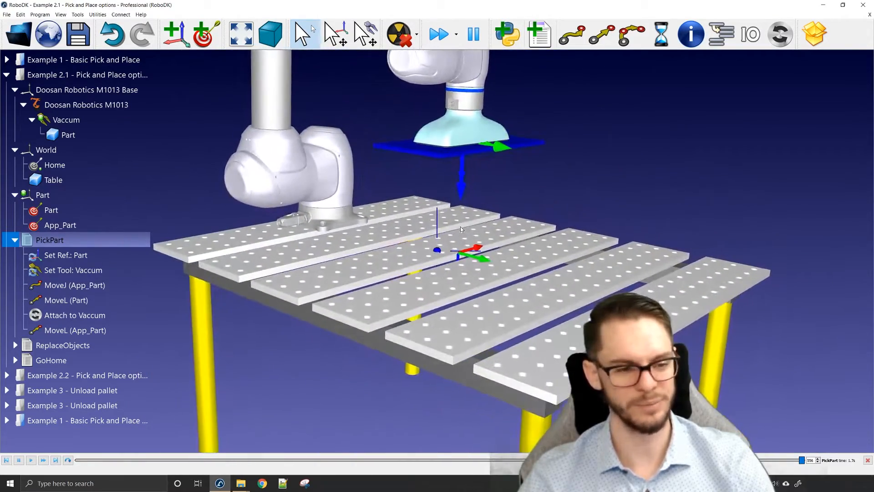
Switch to the Example 2.2 - Pick and Place options station and frame the green part on the table
left_click(93, 376)
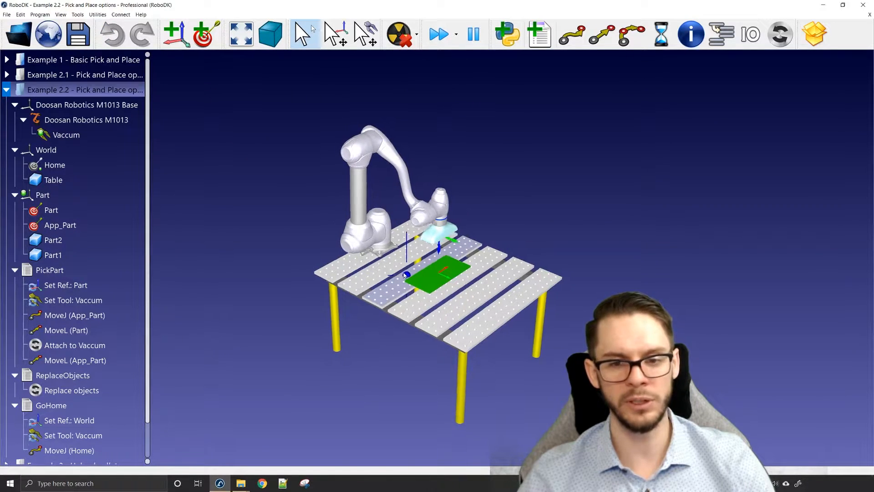
scroll(476, 278, "up", 5)
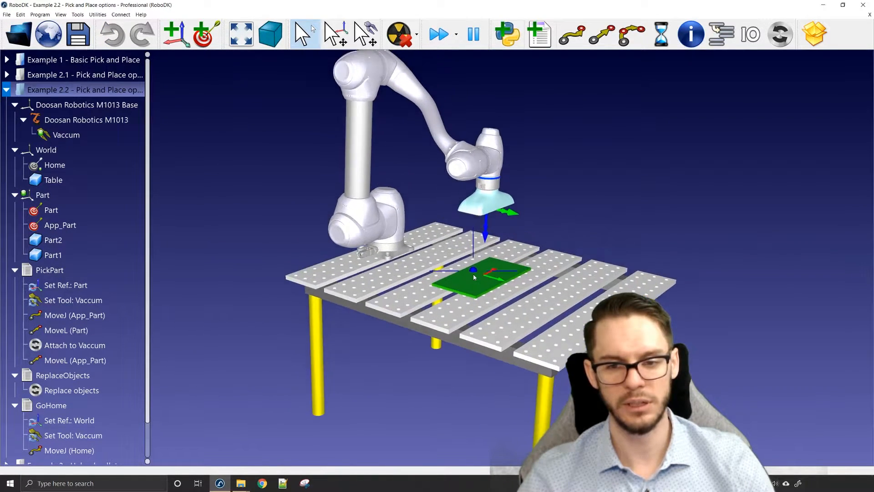
right_click_drag(477, 278, 453, 290)
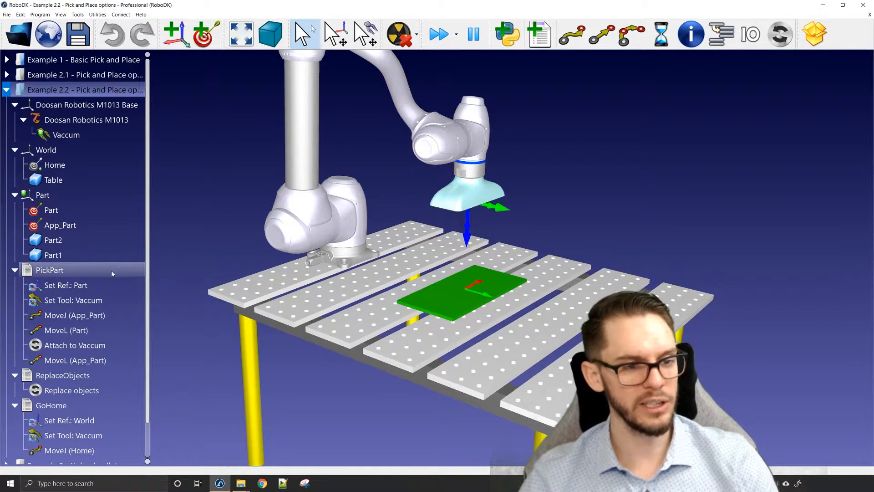
Hide Part2 briefly to look at Part1 in the same place, and make Part2 visible again
right_click(93, 242)
left_click(69, 247)
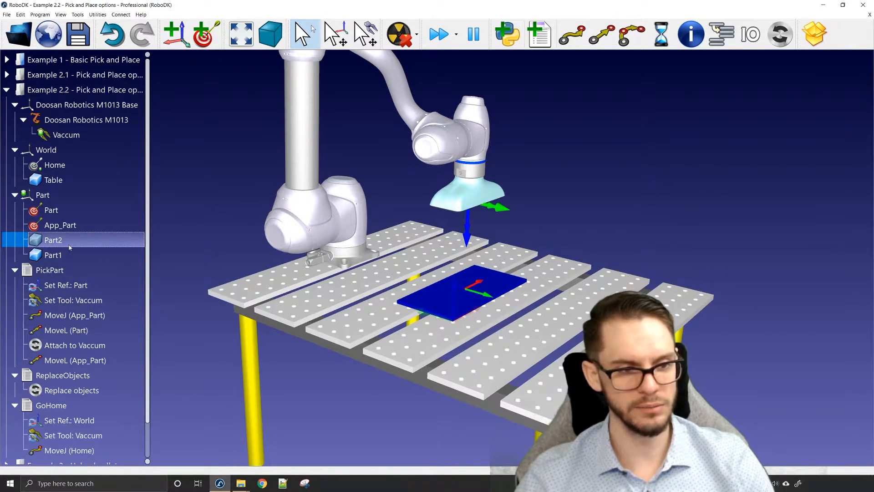
right_click(82, 239)
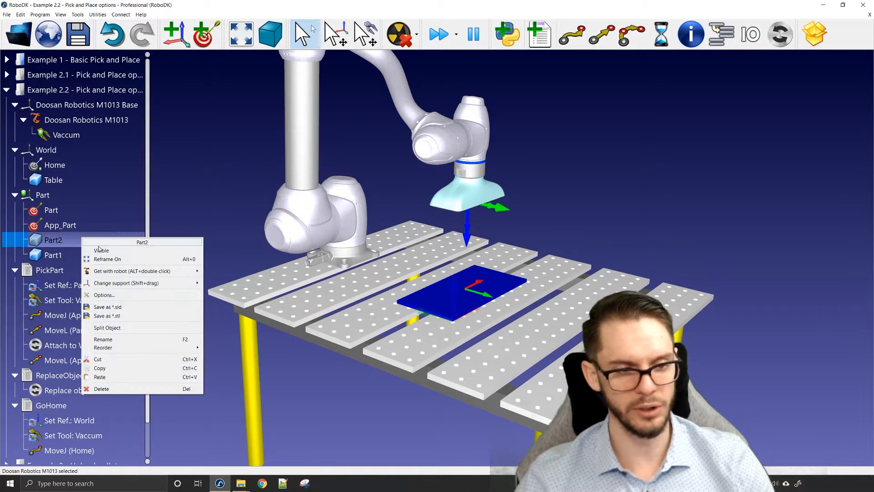
left_click(176, 230)
left_click(202, 220)
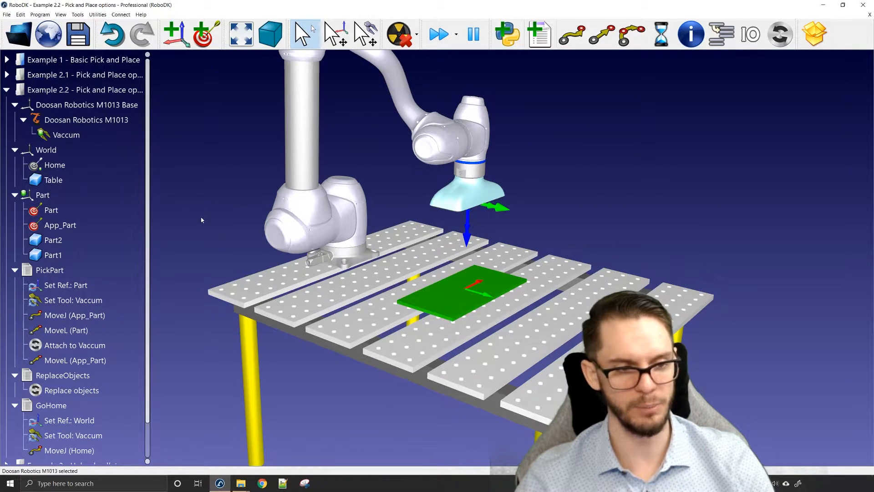
Run PickPart several times to check which of the two parts gets attached, resetting with ReplaceObjects after each run
double_click(73, 271)
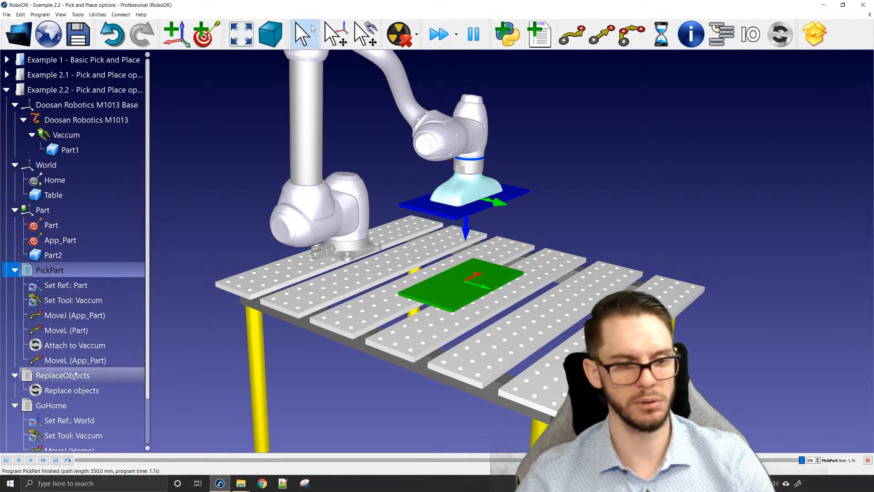
double_click(73, 271)
double_click(83, 371)
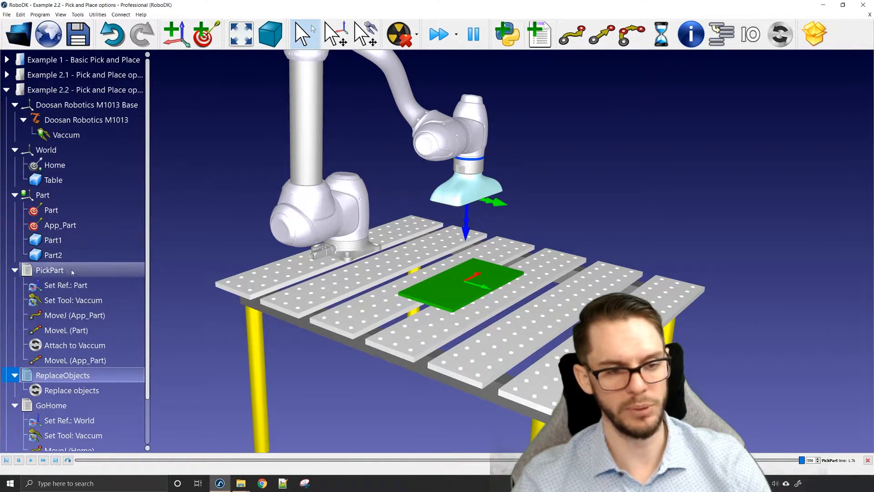
double_click(92, 270)
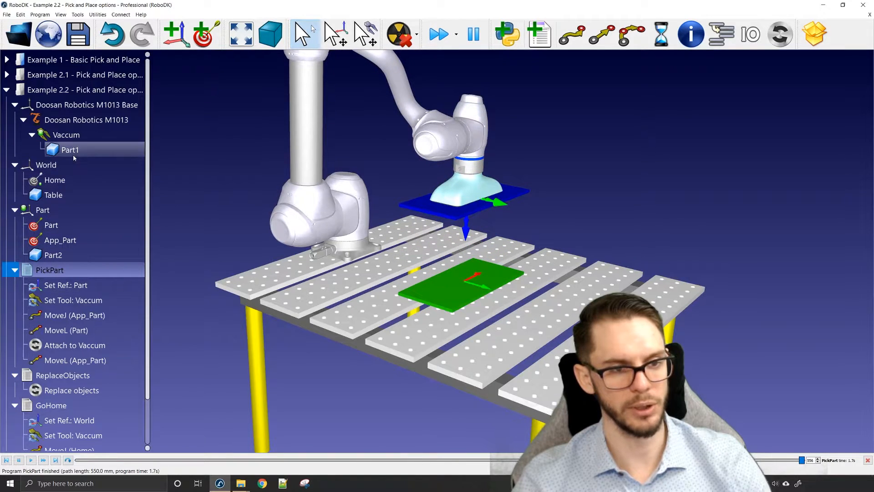
double_click(76, 376)
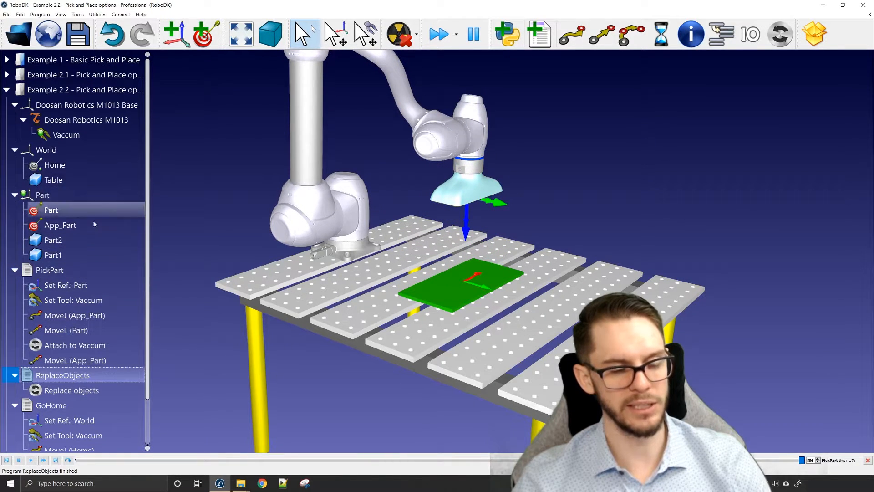
double_click(58, 265)
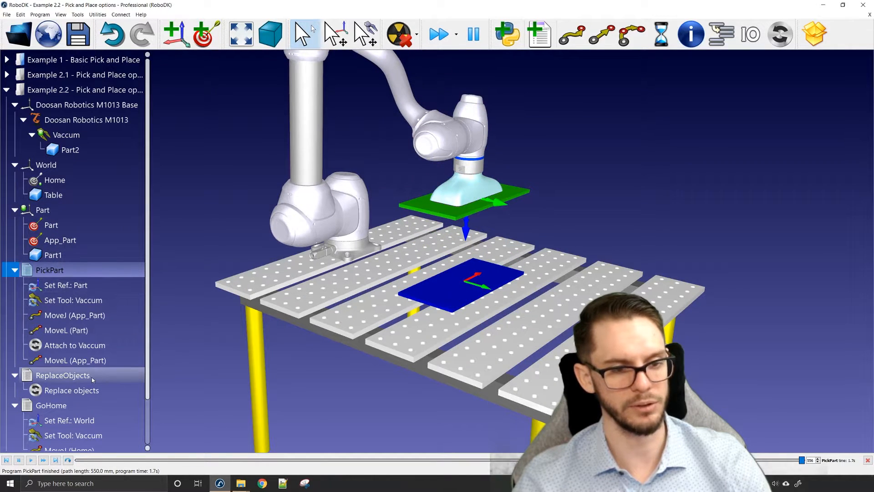
double_click(63, 375)
Modify the Attach to Vaccum event to measure distance as TCP vs. Object Position (list) with Part2 selected, and run PickPart
left_click(83, 349)
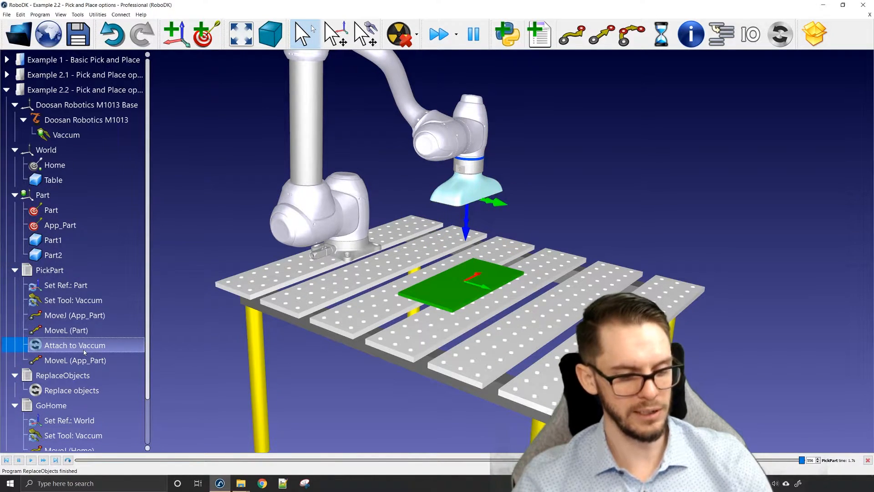
double_click(83, 349)
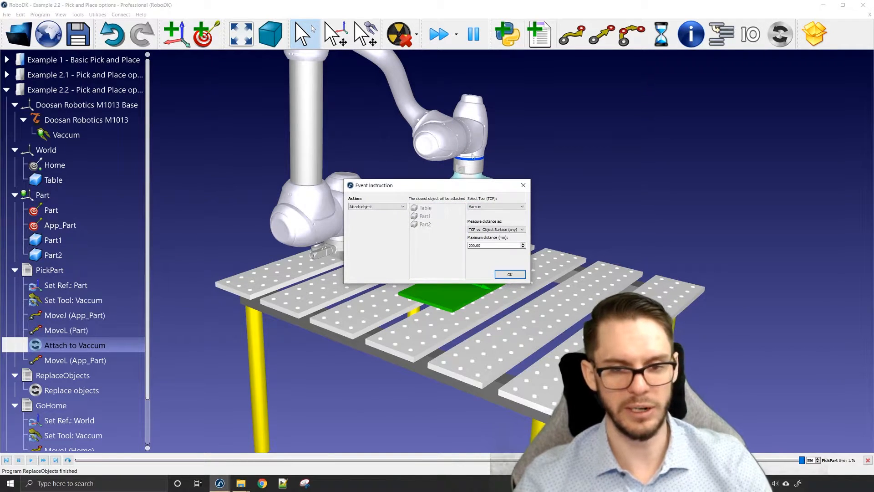
left_click_drag(448, 188, 514, 120)
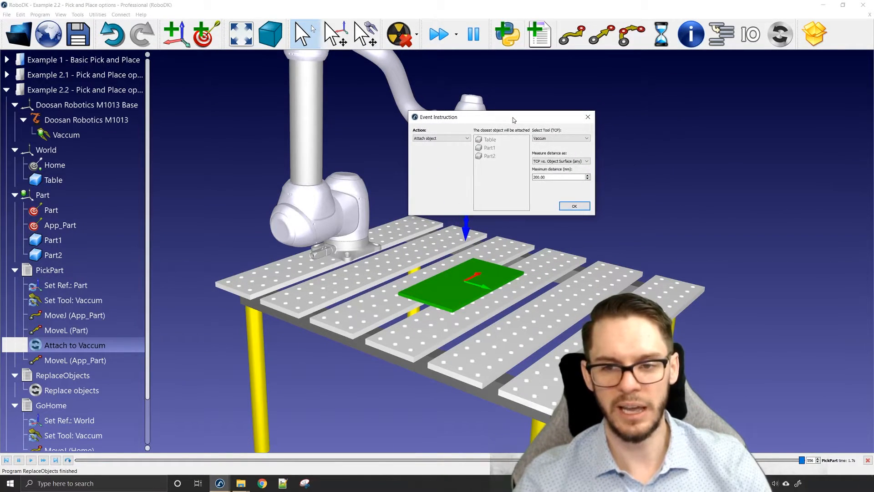
left_click(553, 161)
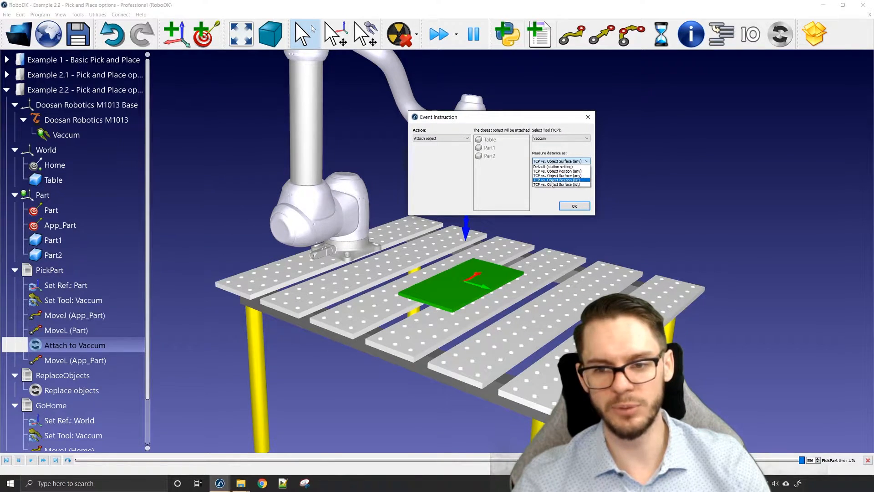
left_click(586, 180)
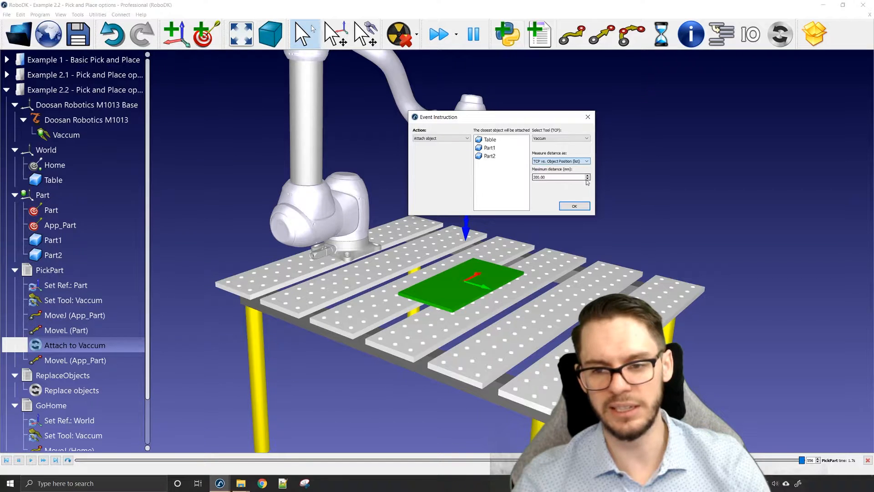
left_click(497, 157)
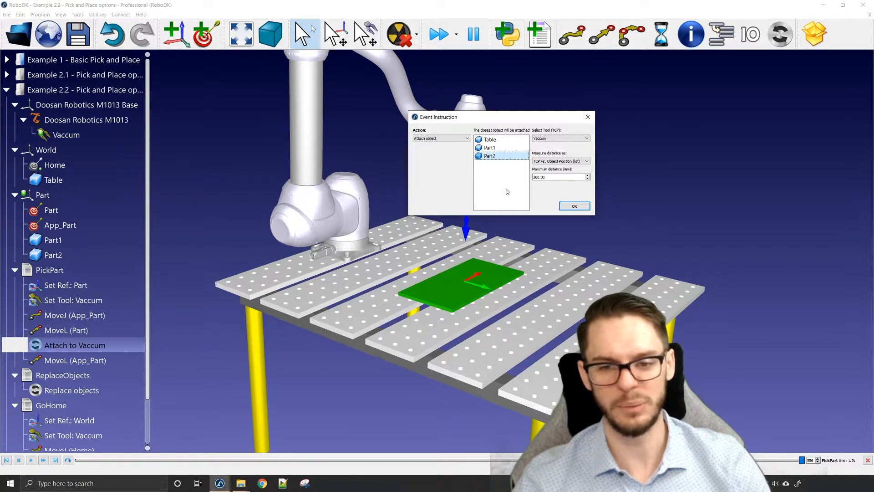
left_click(585, 207)
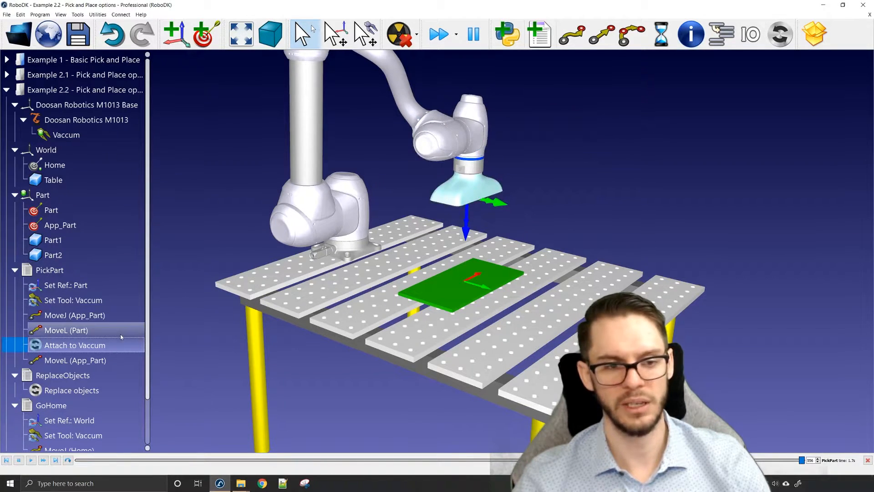
double_click(46, 269)
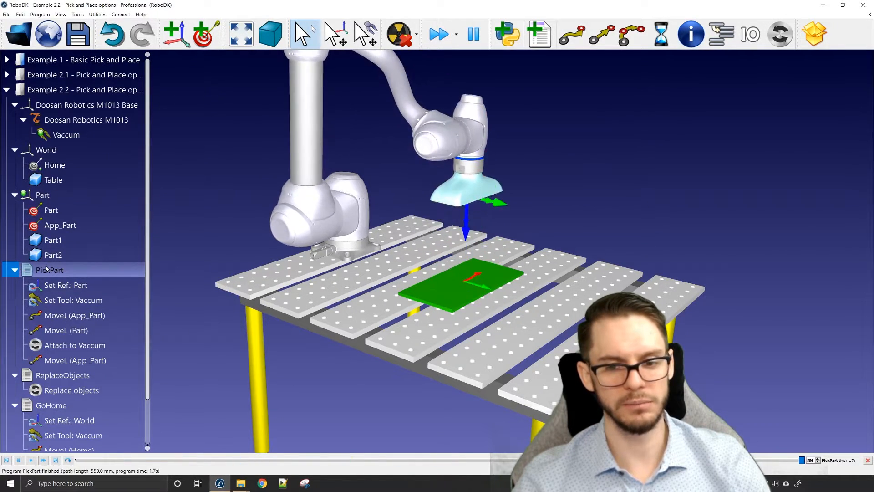
Set the Attach to Vaccum event's maximum distance to 500 mm with Part2 selected, then test it with PickPart and reset with ReplaceObjects
left_click_drag(188, 160, 237, 188)
double_click(75, 345)
left_click_drag(458, 191, 639, 79)
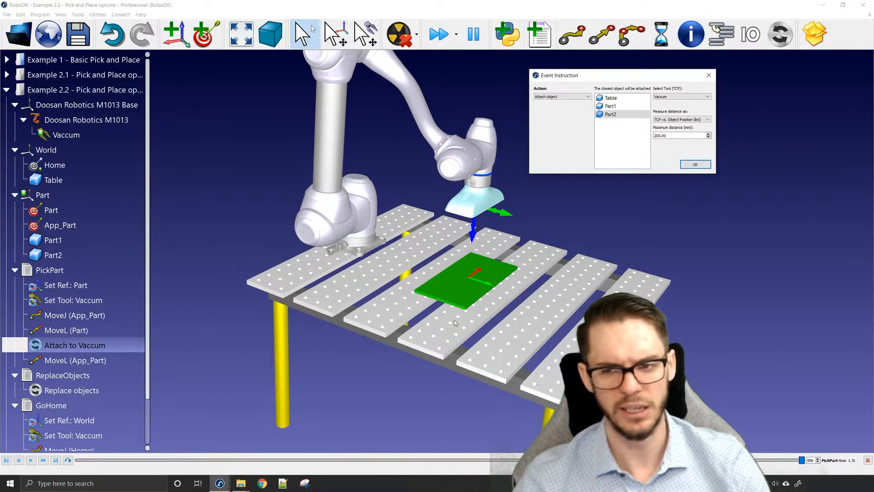
type("500")
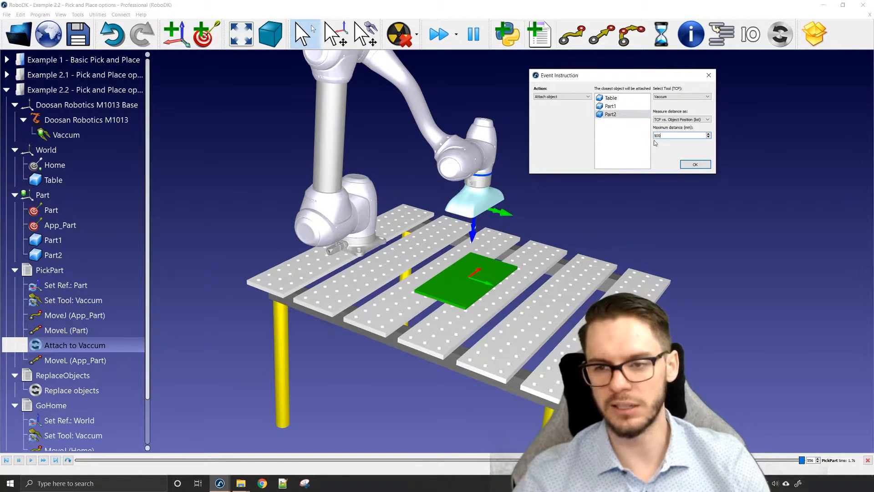
left_click(692, 120)
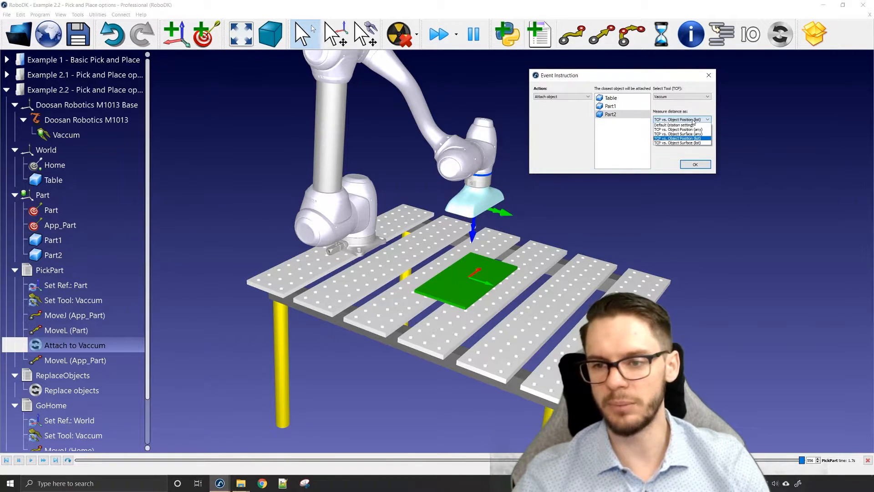
left_click(698, 143)
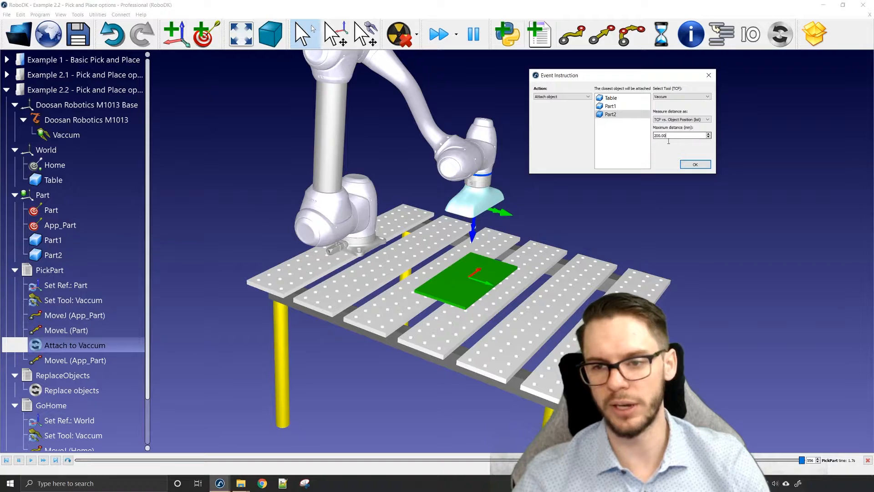
type("500")
left_click(625, 124)
left_click(622, 114)
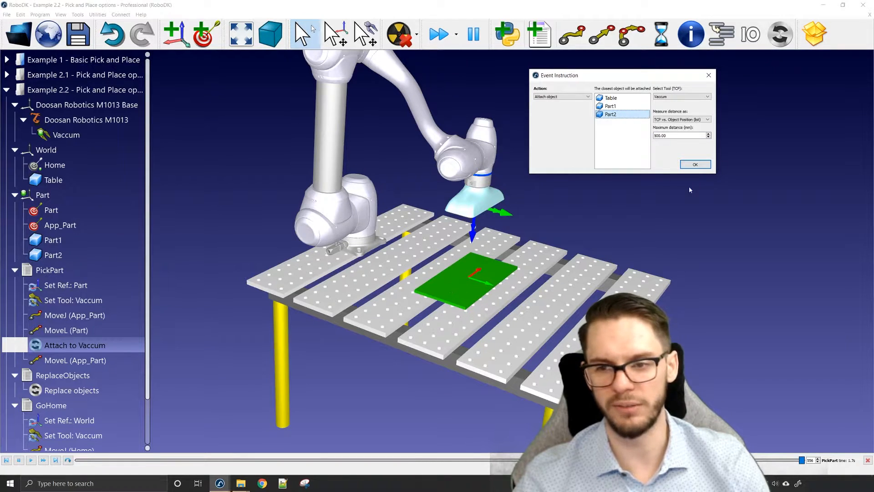
left_click(695, 165)
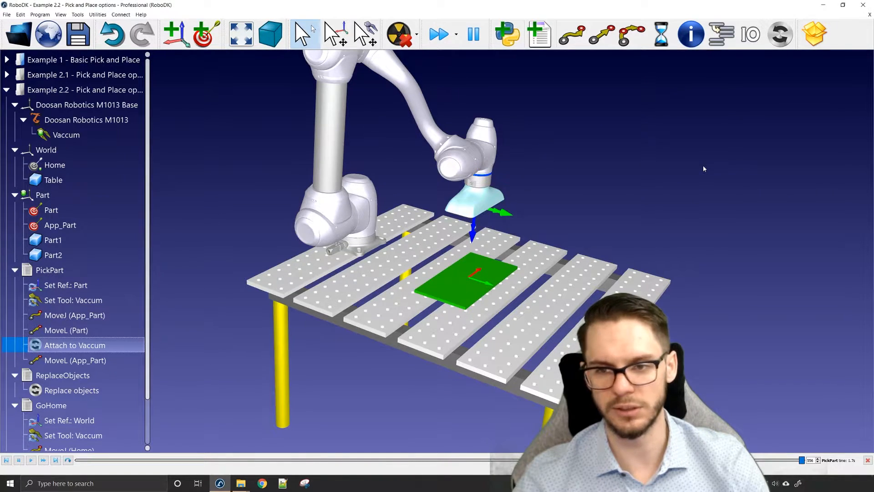
double_click(77, 267)
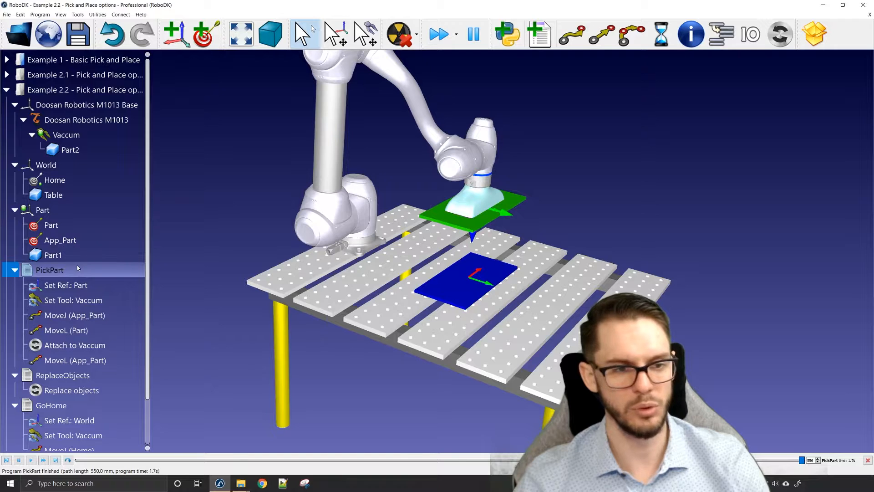
double_click(70, 377)
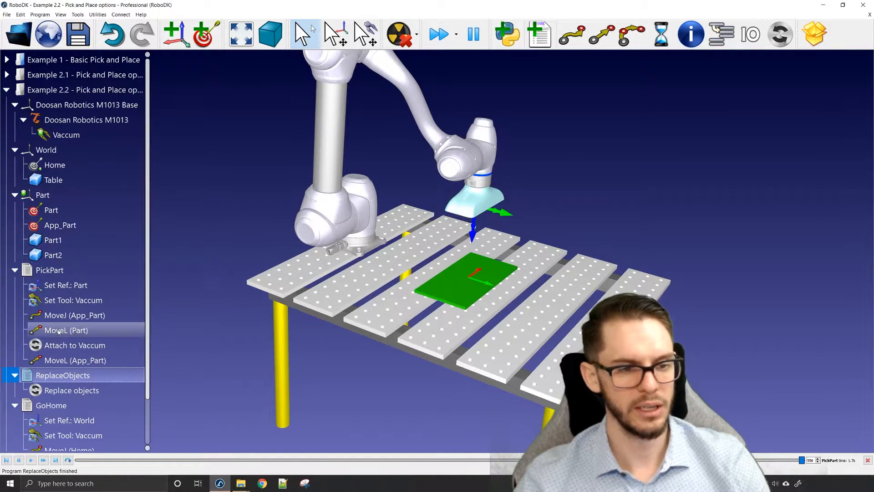
Switch the object selected in the Attach to Vaccum event to Part1 and run PickPart again
double_click(59, 344)
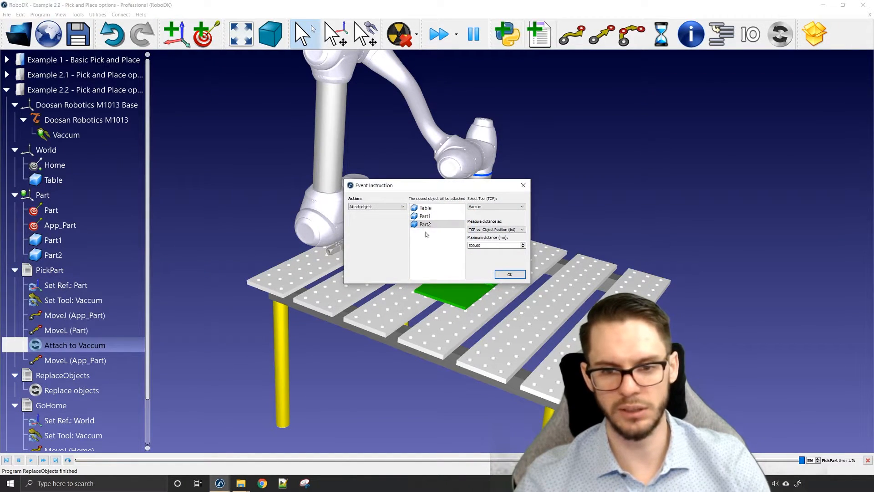
left_click(510, 274)
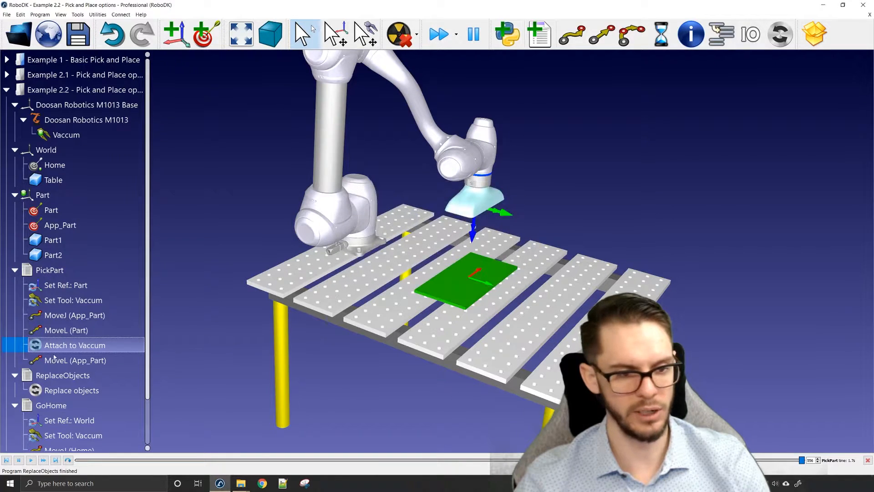
double_click(71, 270)
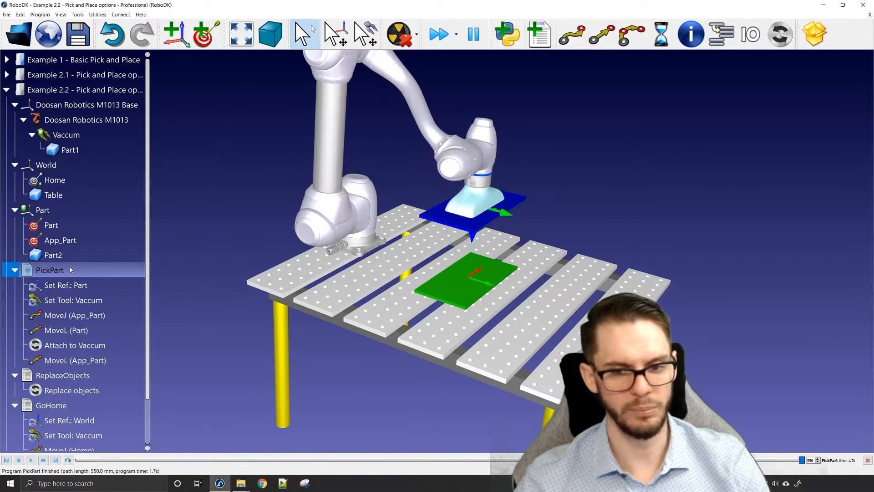
left_click_drag(204, 257, 193, 241)
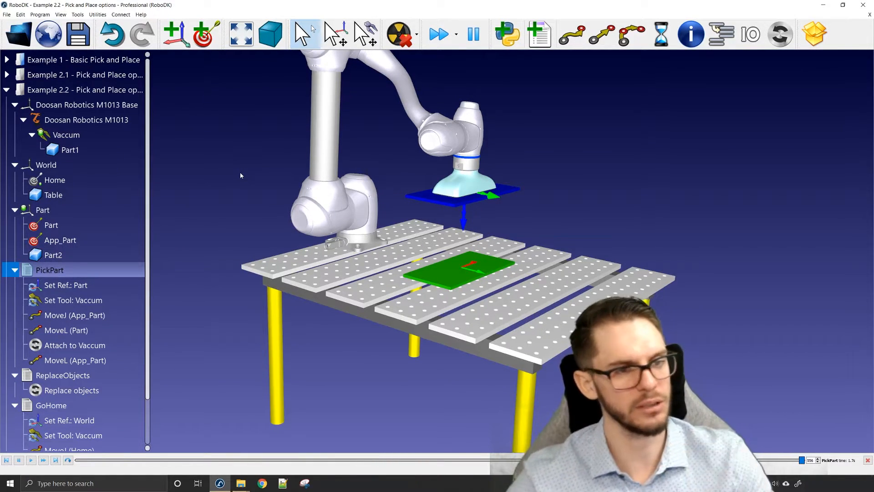
Check for software updates and close the version information
left_click(6, 90)
left_click(6, 90)
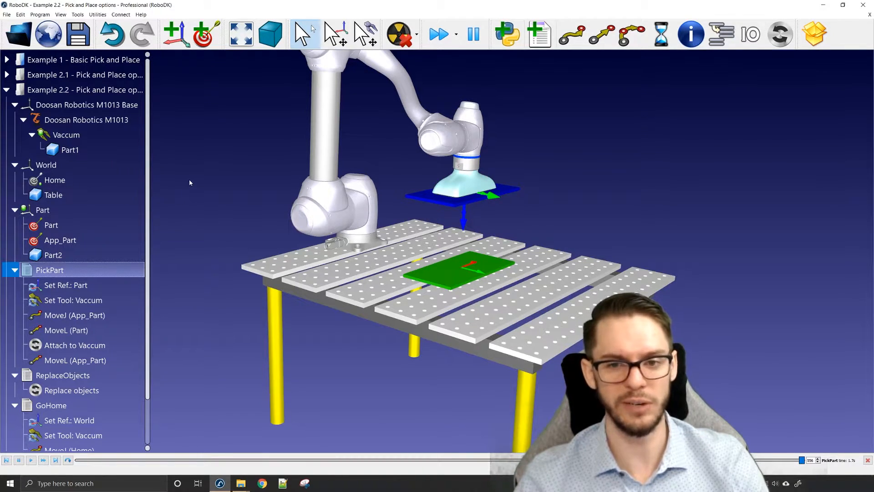
left_click(146, 15)
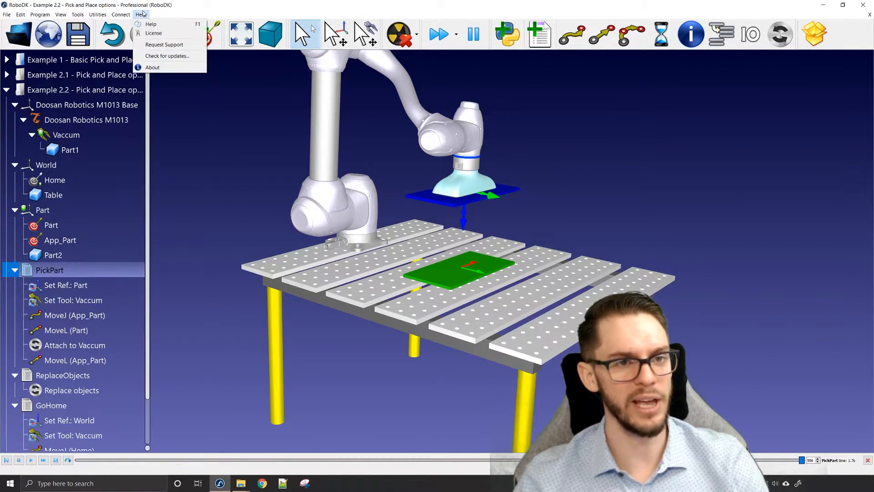
left_click(169, 59)
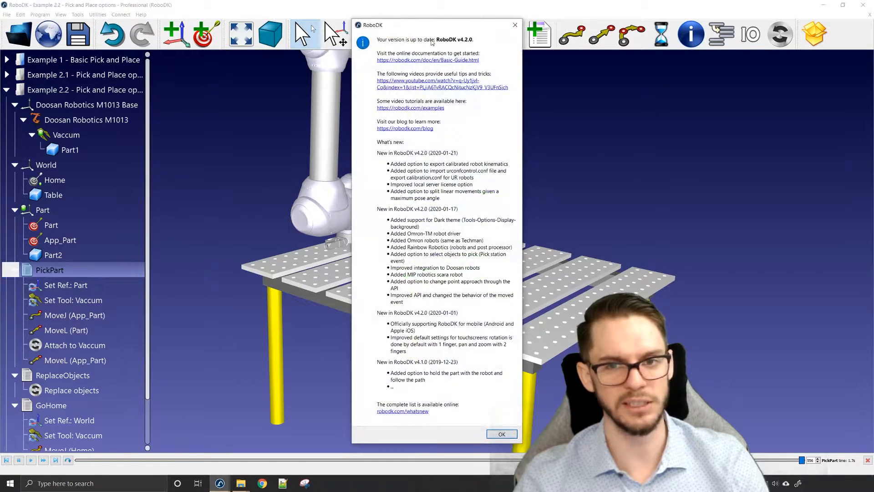
left_click(515, 24)
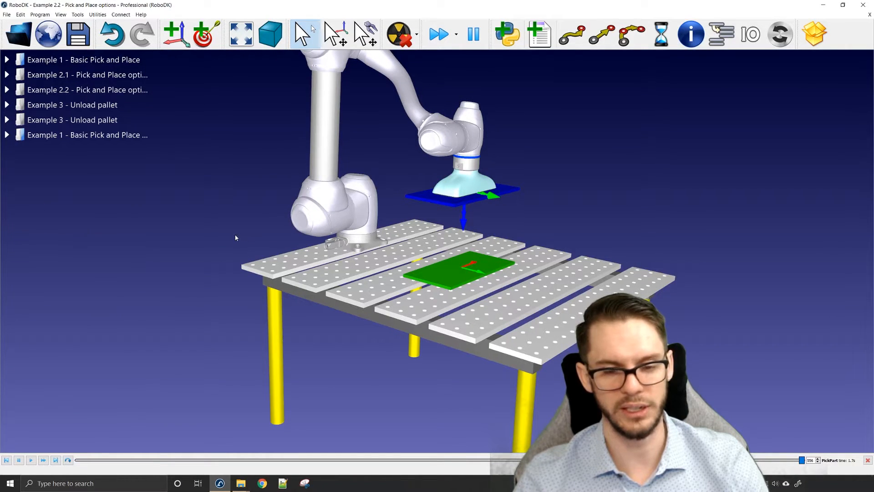
Switch to the first Example 3 - Unload pallet station, reset it with ReplaceObjects, and run MainProgram for a while before stopping it
left_click_drag(240, 240, 250, 267)
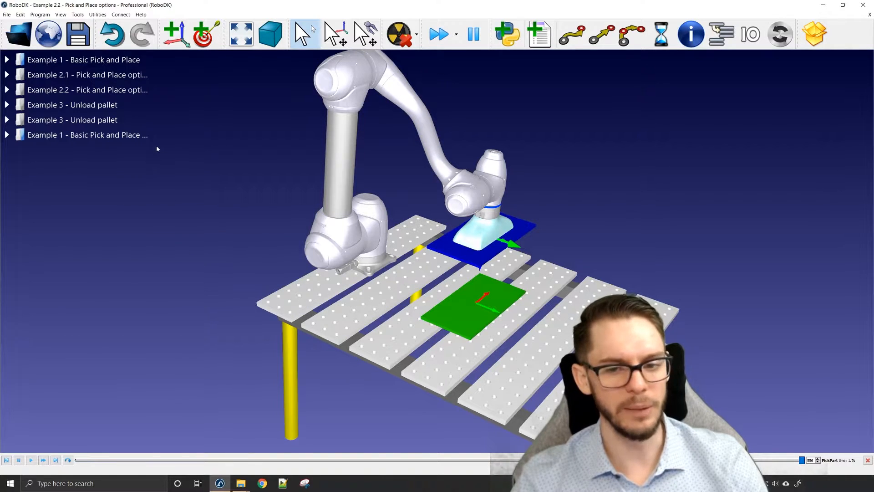
left_click(102, 109)
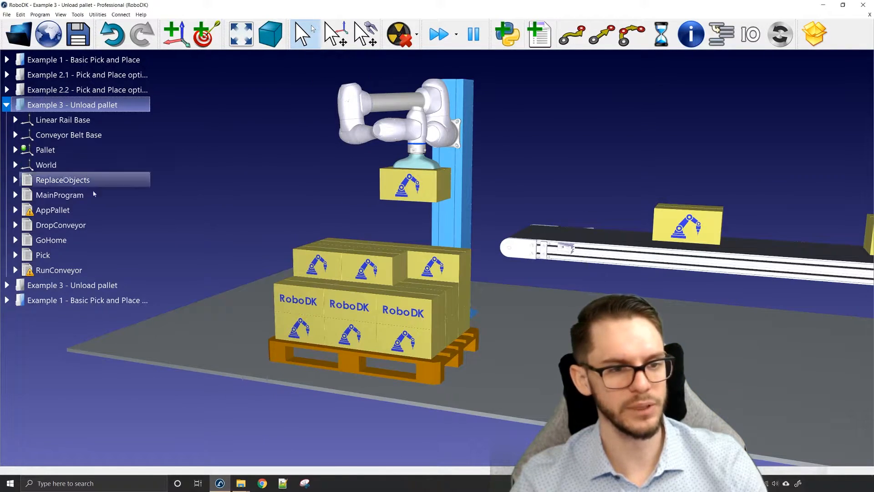
double_click(80, 181)
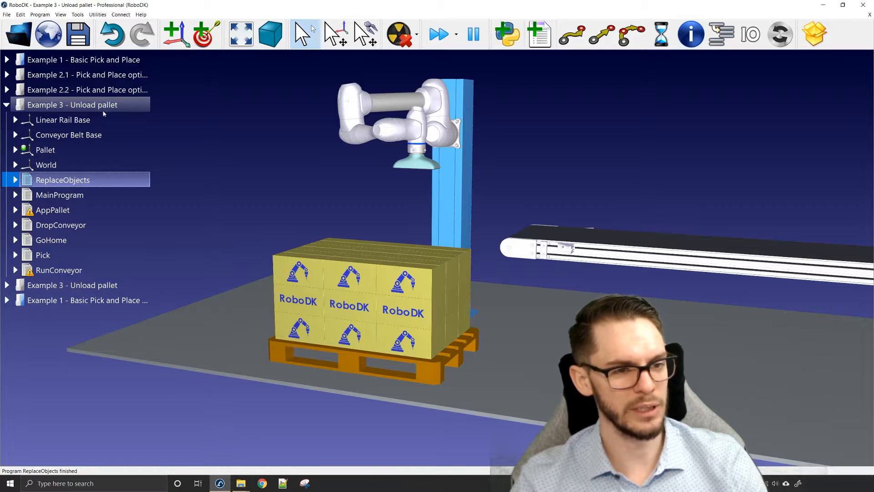
double_click(88, 194)
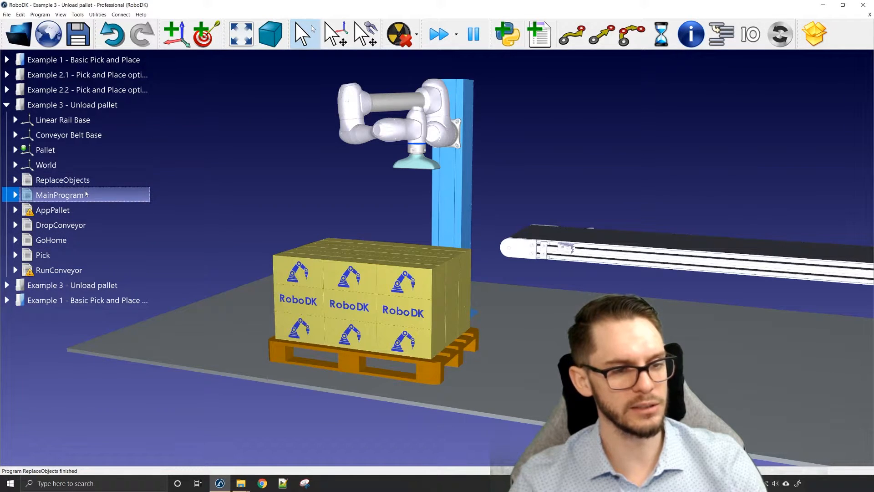
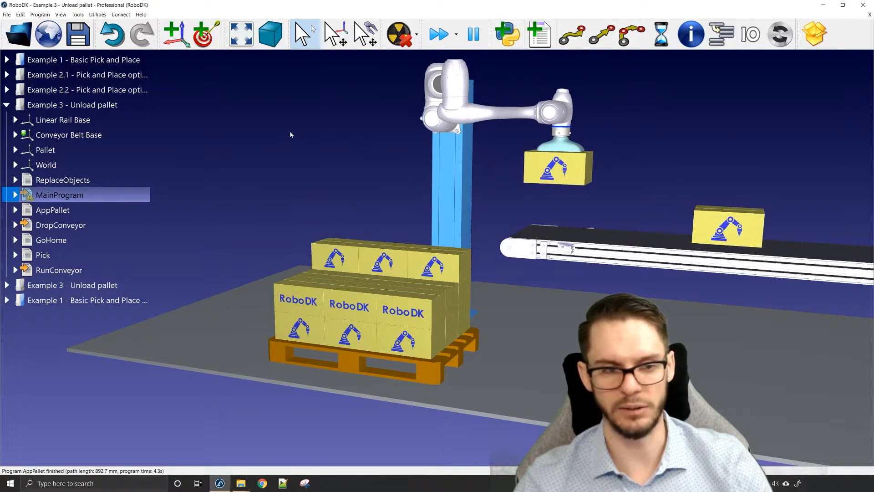
key("Escape")
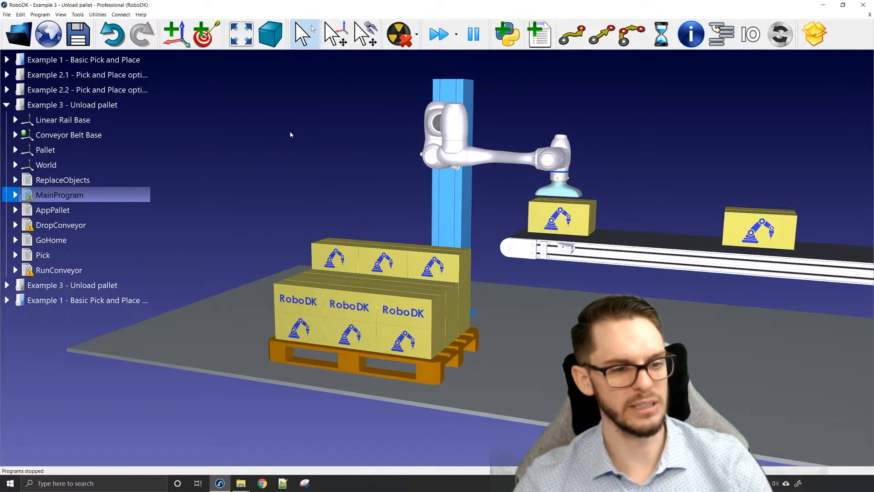
Switch to the second Example 3 - Unload pallet station, expand its Pallet frame, and frame the empty pallet with the robot
left_click(105, 286)
right_click_drag(318, 270, 349, 246)
scroll(327, 244, "up", 3)
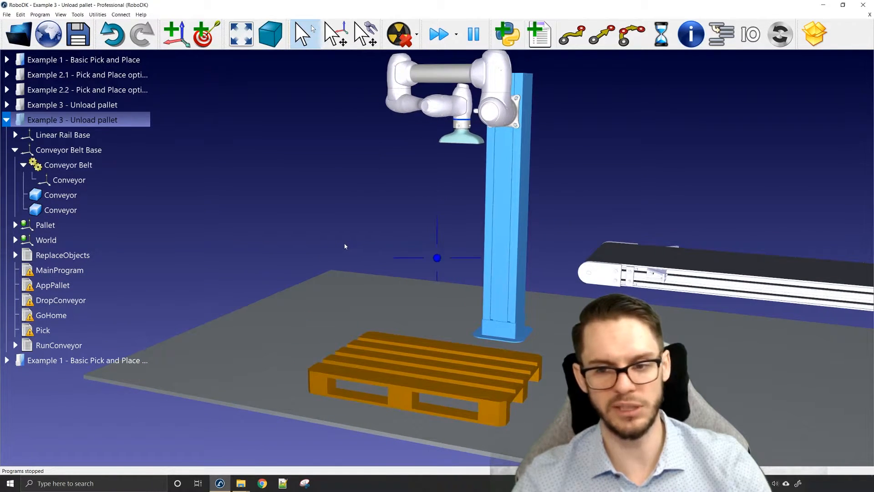
middle_click_drag(347, 243, 298, 232)
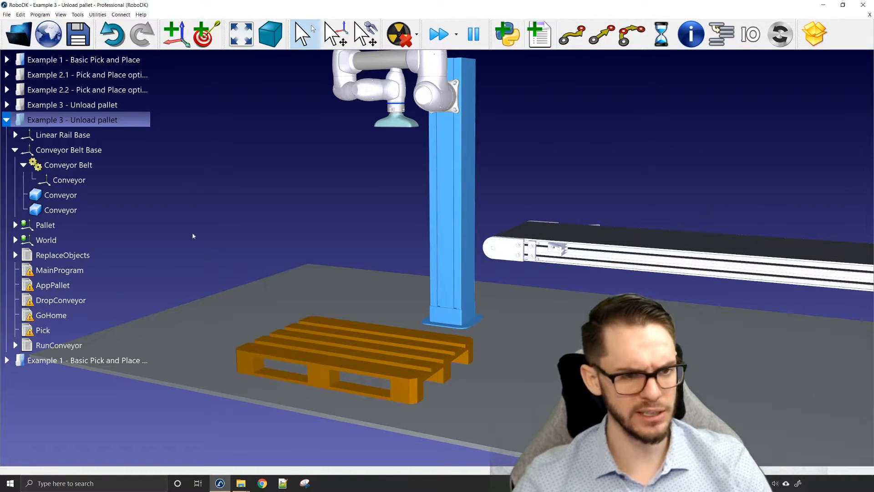
left_click(16, 225)
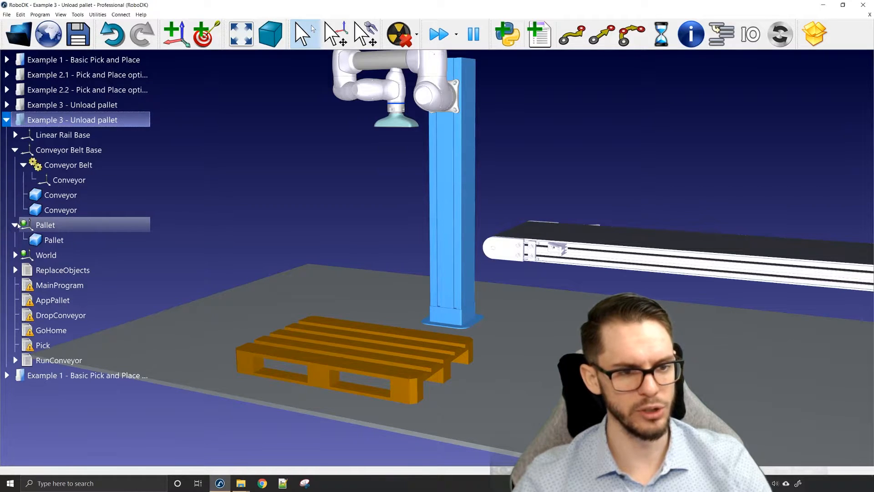
left_click(304, 257)
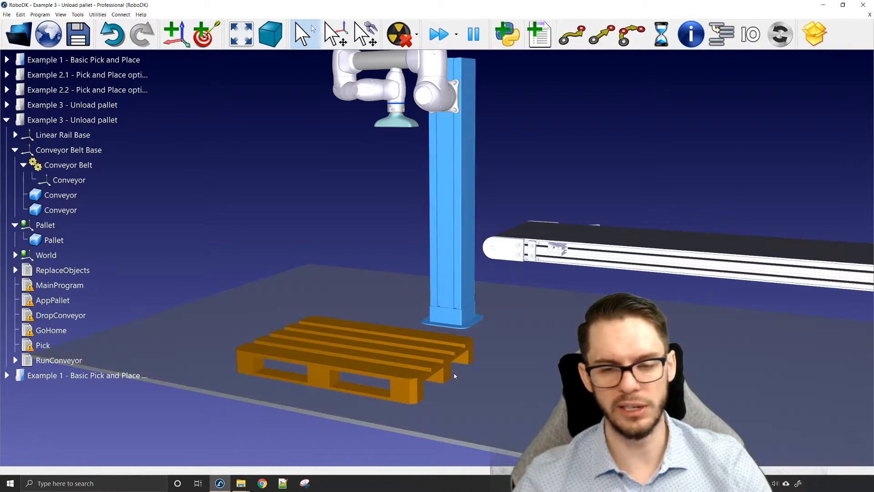
mouse_move(407, 254)
left_mouse_down()
mouse_move(421, 262)
mouse_move(408, 264)
left_mouse_up()
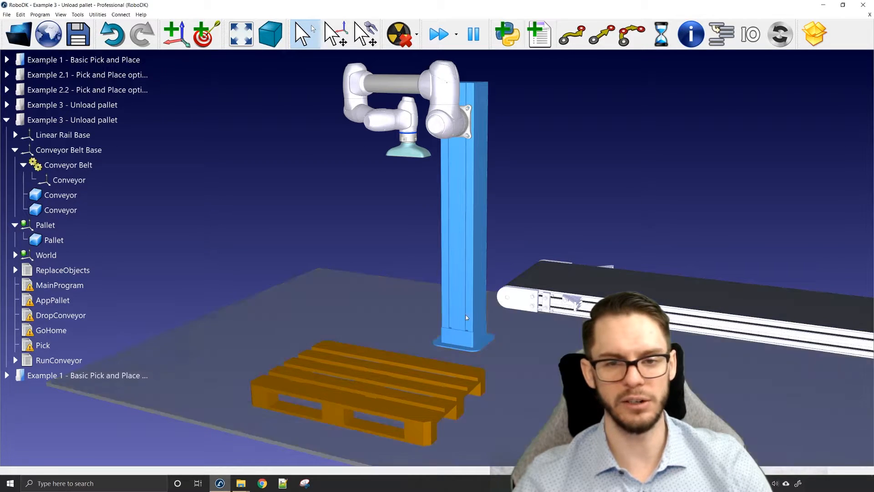
right_click_drag(250, 276, 285, 238)
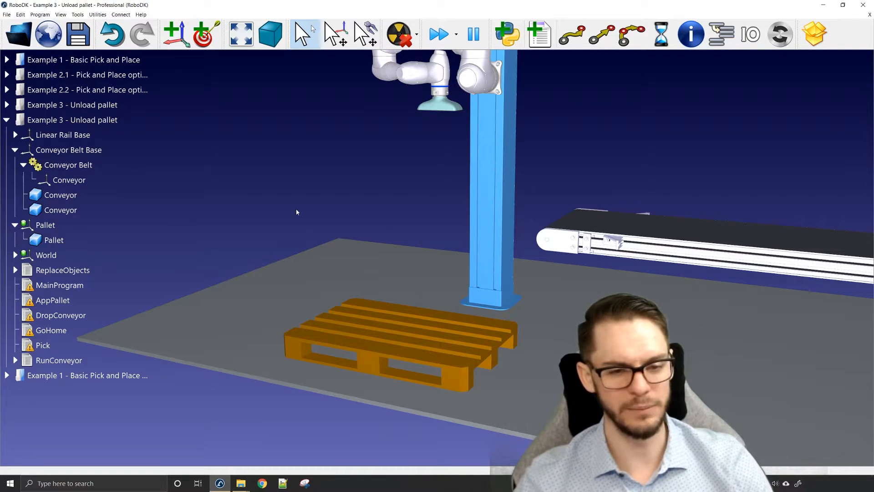
right_click_drag(297, 210, 286, 244)
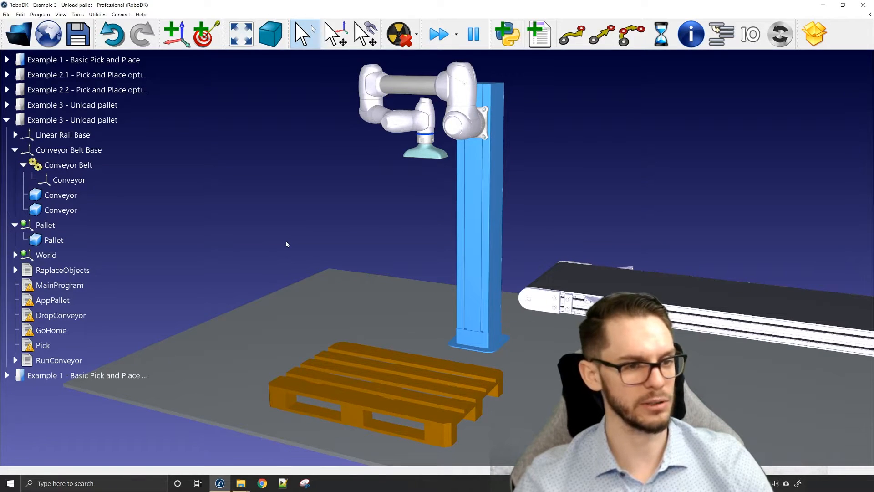
right_click_drag(285, 234, 268, 233)
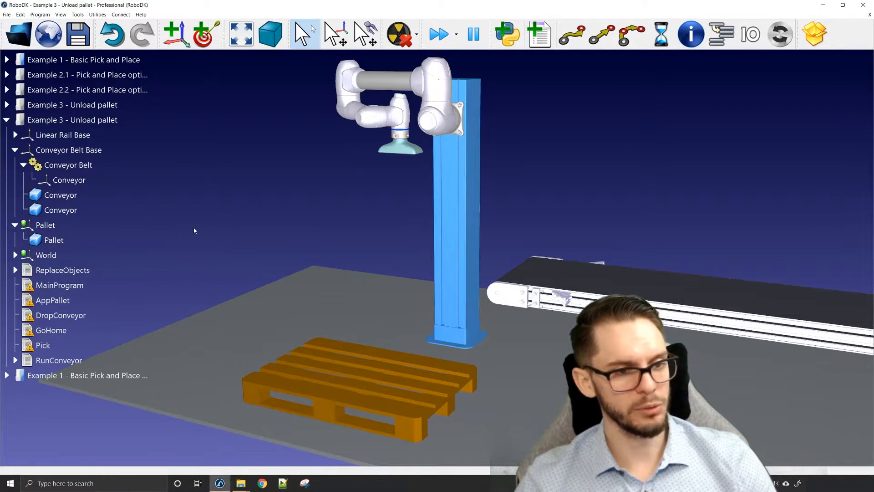
Import Box.sld from the Example 3 - Unload pallet folder into the Pallet frame and frame the box on the pallet
left_click_drag(873, 172, 591, 72)
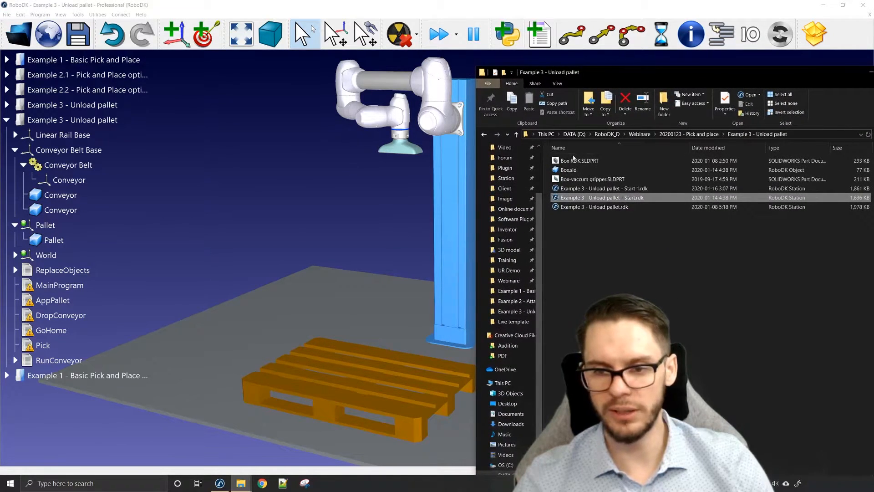
left_click(566, 171)
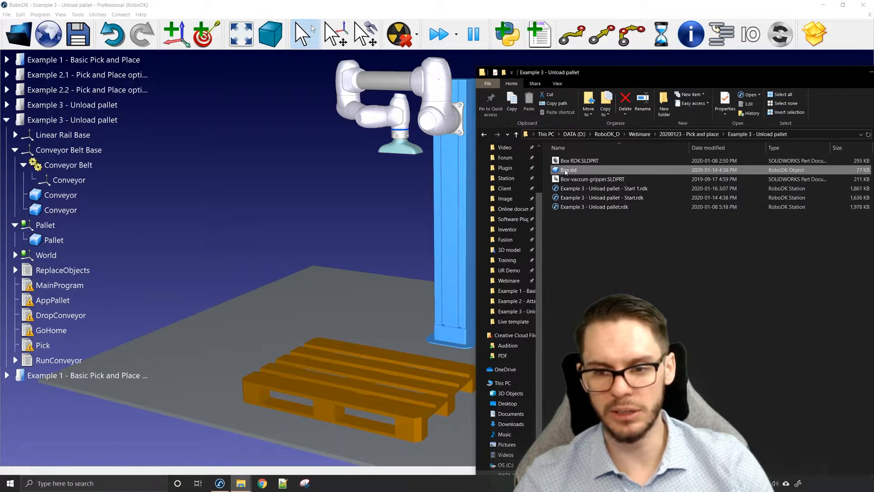
left_click_drag(566, 171, 49, 228)
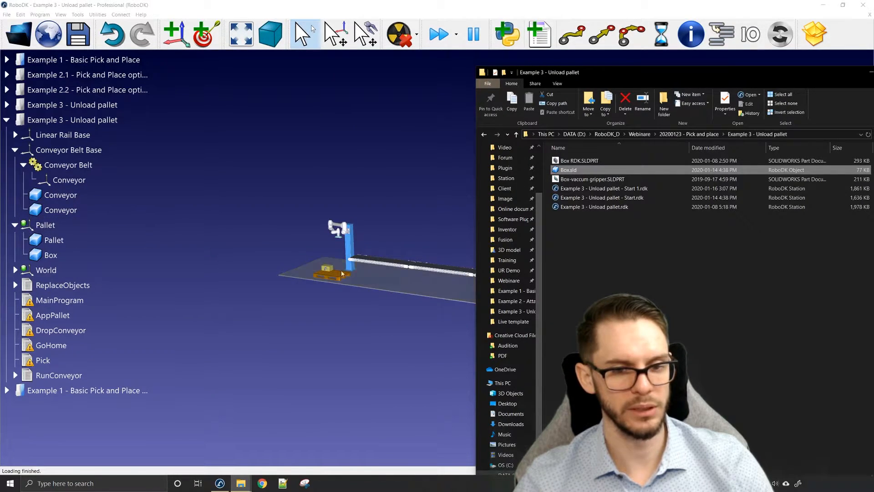
scroll(248, 275, "up", 5)
left_click(365, 250)
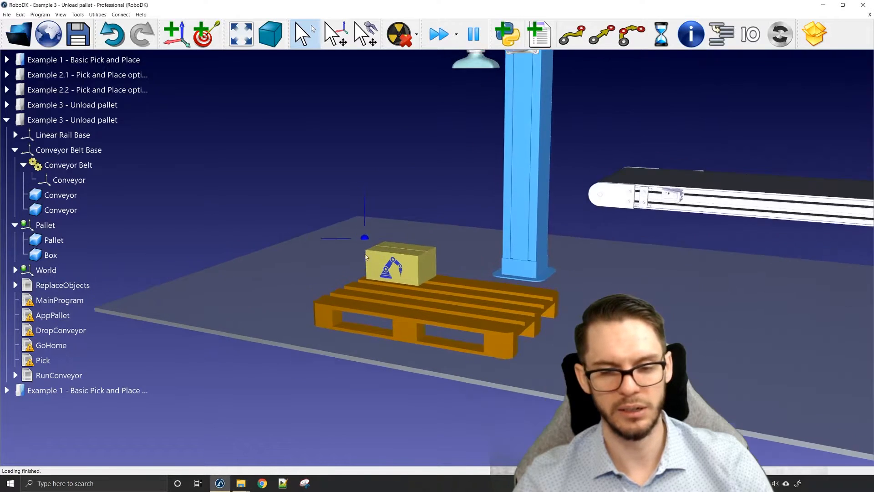
left_click_drag(381, 265, 382, 289)
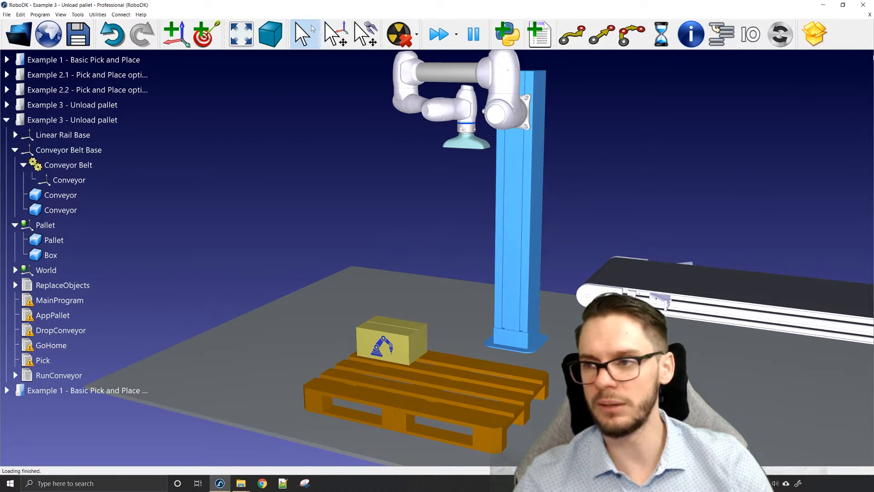
Examine how the imported box sits on the pallet relative to the robot and linear rail from several angles
key("alt+Tab")
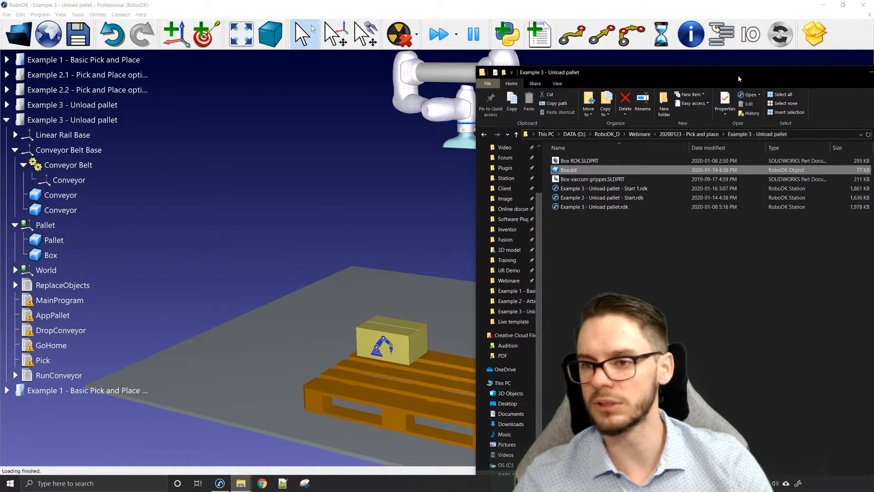
left_click_drag(793, 76, 873, 91)
mouse_move(507, 299)
left_mouse_down()
mouse_move(536, 253)
mouse_move(616, 285)
mouse_move(502, 290)
left_mouse_up()
scroll(501, 289, "up", 5)
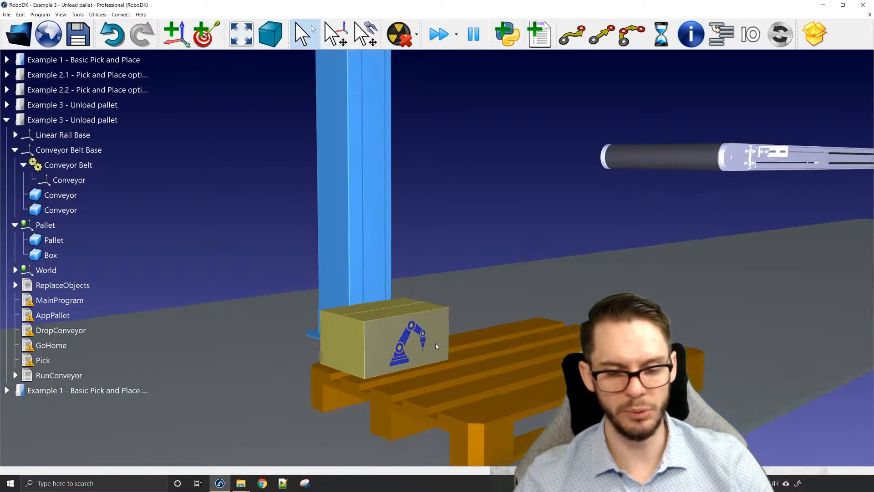
scroll(455, 359, "down", 6)
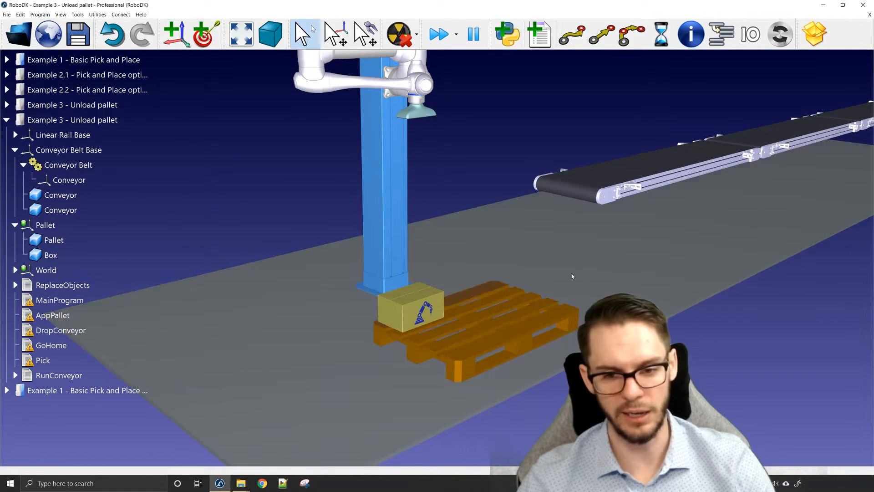
mouse_move(455, 319)
left_mouse_down()
mouse_move(460, 294)
mouse_move(482, 346)
mouse_move(452, 349)
mouse_move(530, 268)
mouse_move(485, 263)
mouse_move(474, 307)
mouse_move(503, 260)
mouse_move(553, 263)
mouse_move(523, 249)
mouse_move(471, 302)
left_mouse_up()
scroll(471, 303, "up", 3)
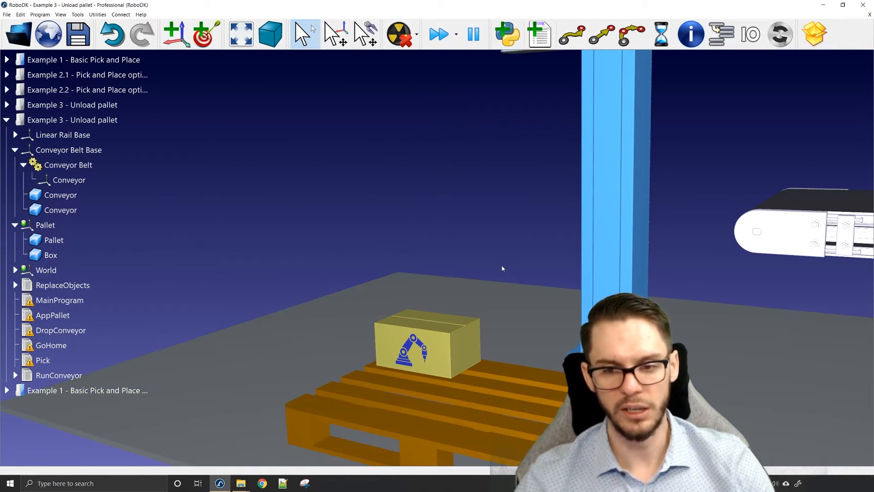
left_click_drag(502, 269, 316, 260)
scroll(316, 260, "down", 1)
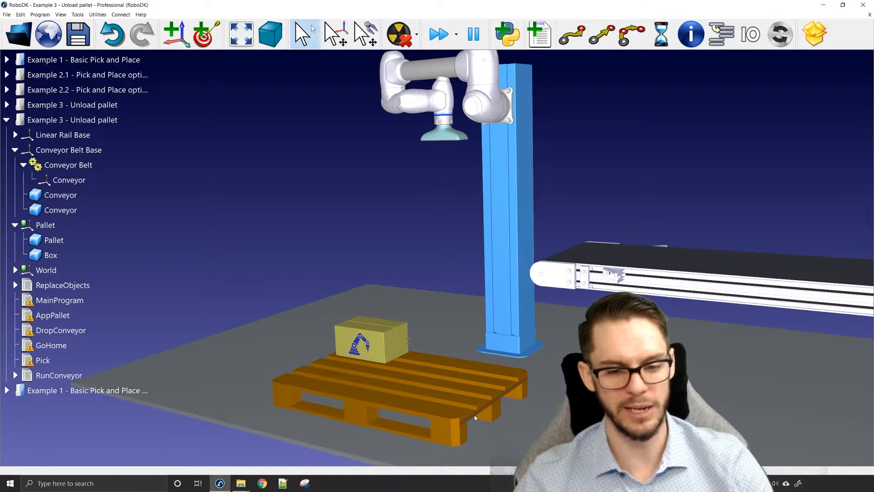
left_click_drag(321, 336, 321, 344)
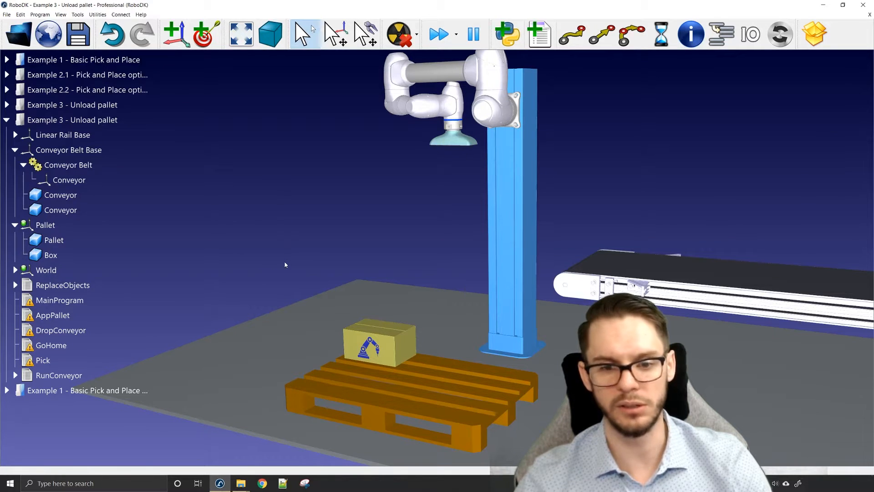
left_click_drag(286, 265, 339, 268)
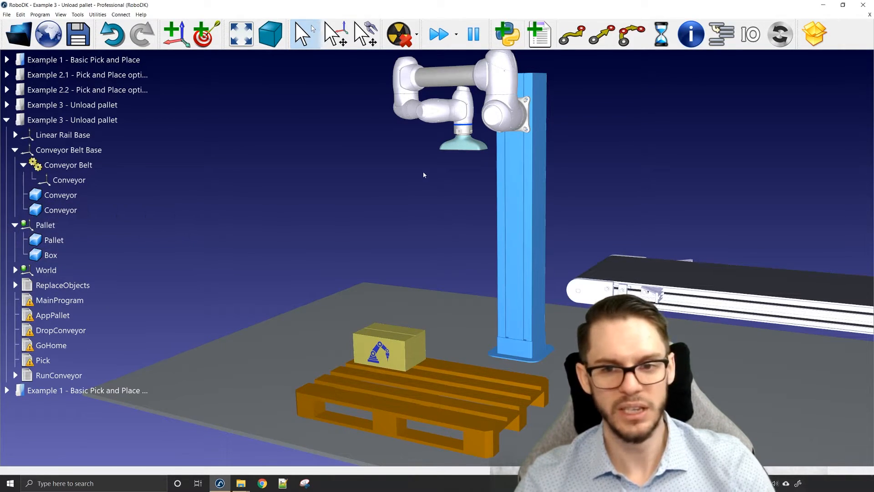
Lower the robot on the linear rail to about 394 mm and jog the gripper outward toward the box on the pallet
double_click(467, 121)
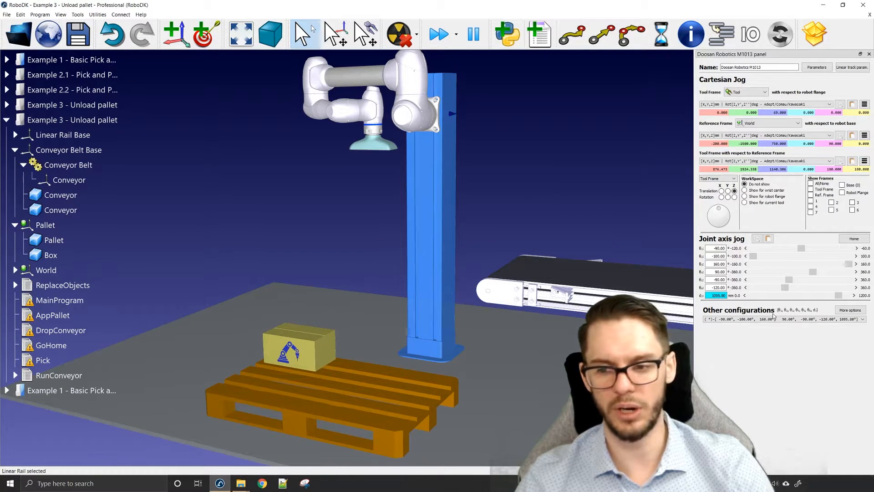
left_click_drag(840, 294, 782, 309)
mouse_move(200, 287)
left_mouse_down()
mouse_move(350, 191)
mouse_move(415, 292)
mouse_move(336, 286)
mouse_move(412, 263)
mouse_move(549, 279)
mouse_move(376, 351)
left_mouse_up()
right_click(423, 261)
left_click(447, 280)
key("alt")
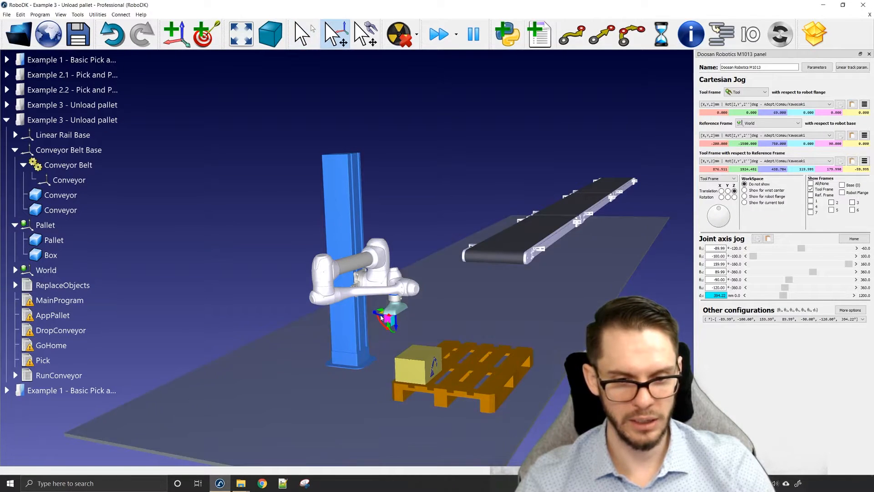
left_click_drag(382, 314, 314, 351, "alt")
scroll(314, 351, "up", 5)
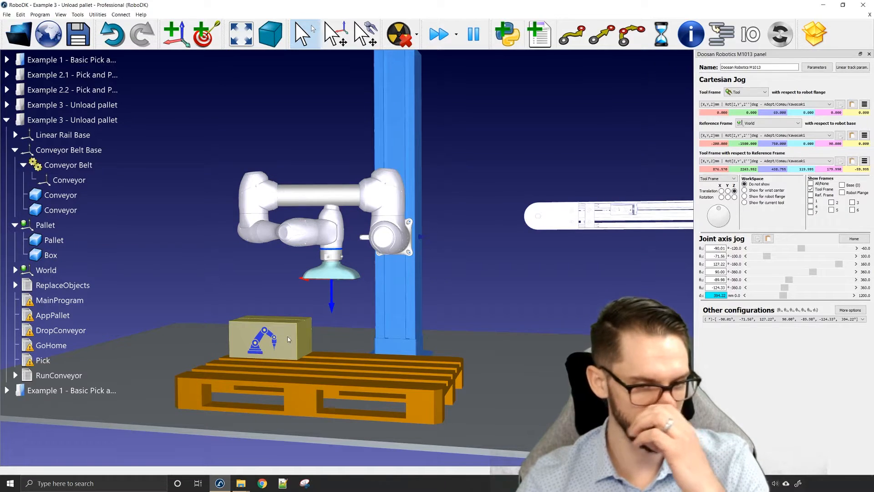
Set the robot's linear rail axis to 225 mm to bring the gripper down to the height of the box top
left_click_drag(283, 343, 304, 343)
scroll(305, 314, "up", 5)
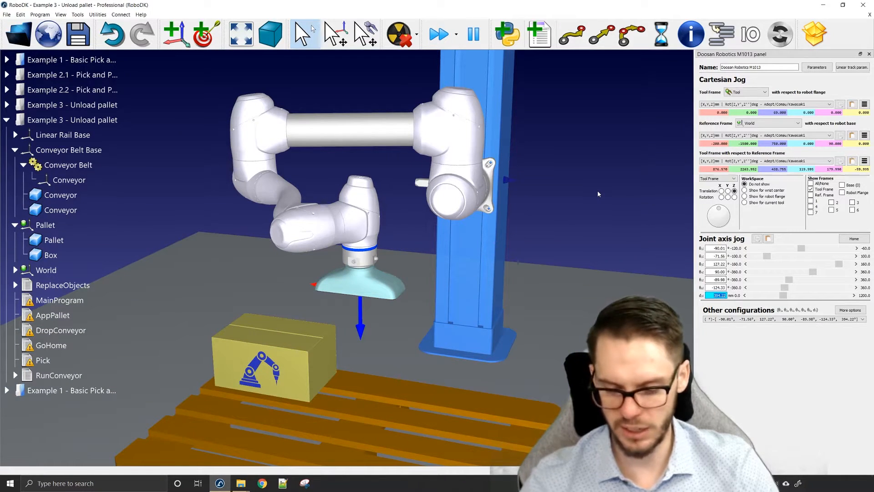
type("225")
key("Return")
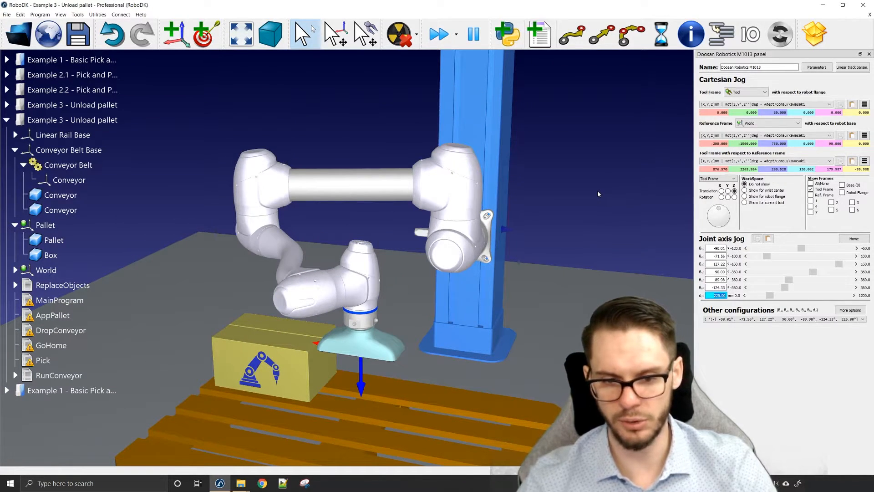
Jog the gripper horizontally along its tool axes until it sits centred on top of the box
right_click_drag(467, 267, 507, 233)
scroll(507, 233, "up", 5)
key("alt")
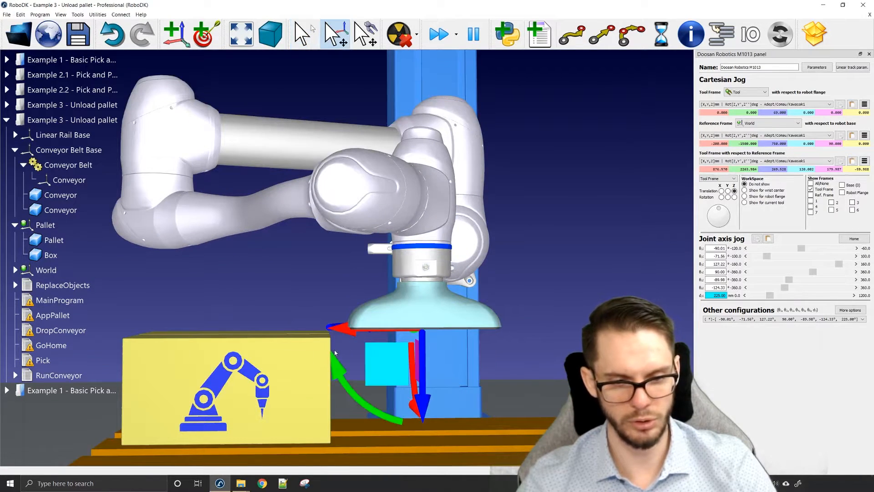
left_click_drag(344, 334, 158, 322, "alt")
left_click_drag(235, 338, 282, 364, "alt")
left_click_drag(136, 368, 101, 367, "alt")
Set the robot's active reference frame to Pallet
right_click_drag(350, 359, 239, 307)
scroll(282, 360, "down", 5)
scroll(291, 362, "up", 2)
middle_click_drag(369, 327, 219, 339)
left_click(783, 125)
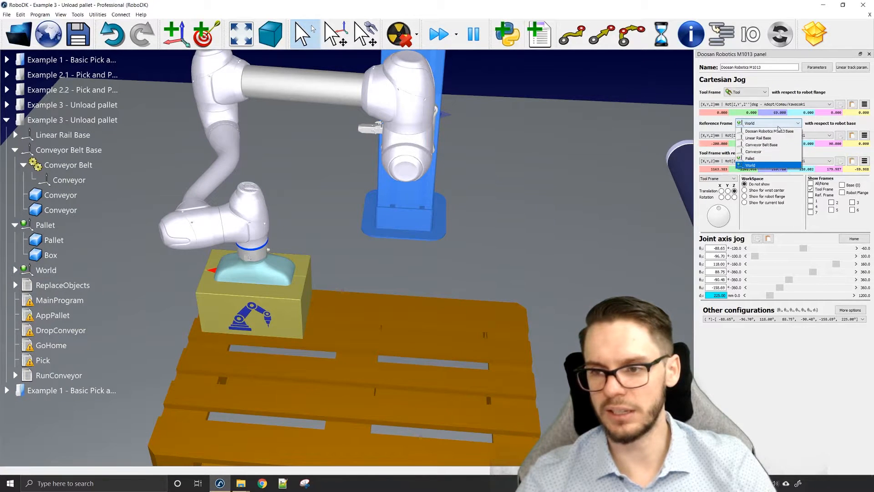
left_click(766, 160)
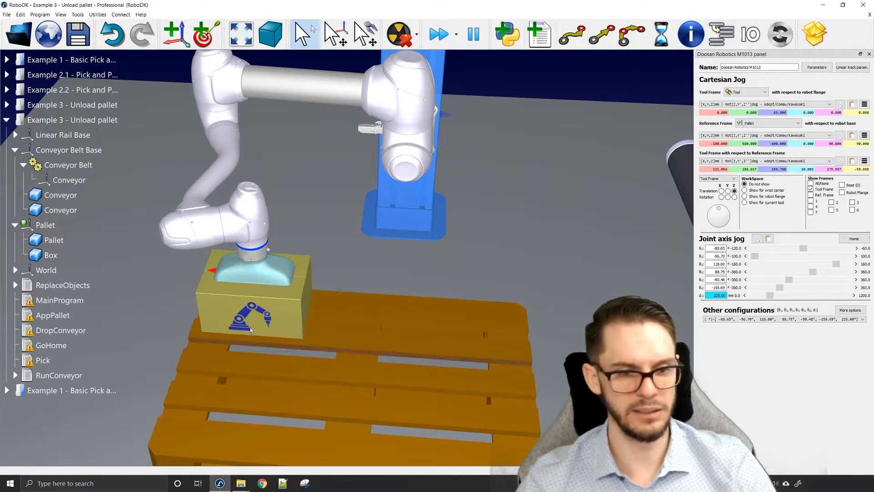
Save the current robot position as target T_Box_1 under the Pallet frame and rename the Box object as Box_1
right_click_drag(250, 326, 289, 317)
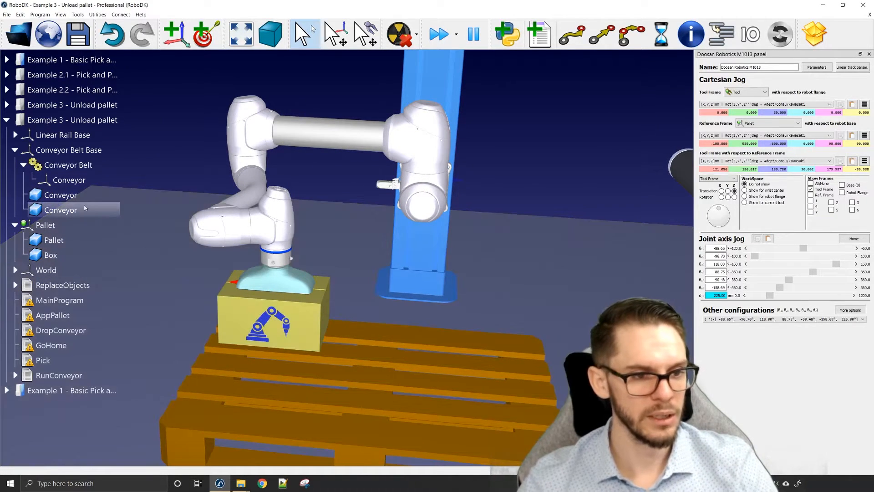
left_click(204, 36)
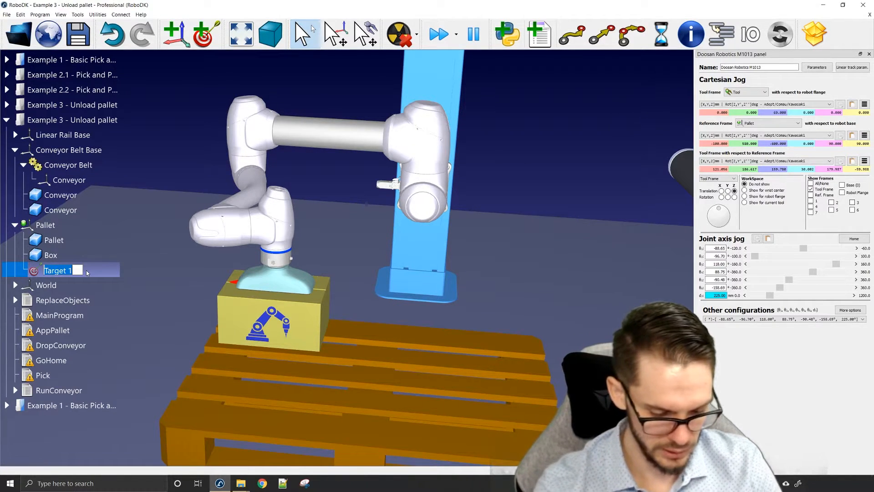
type("T_Box_1")
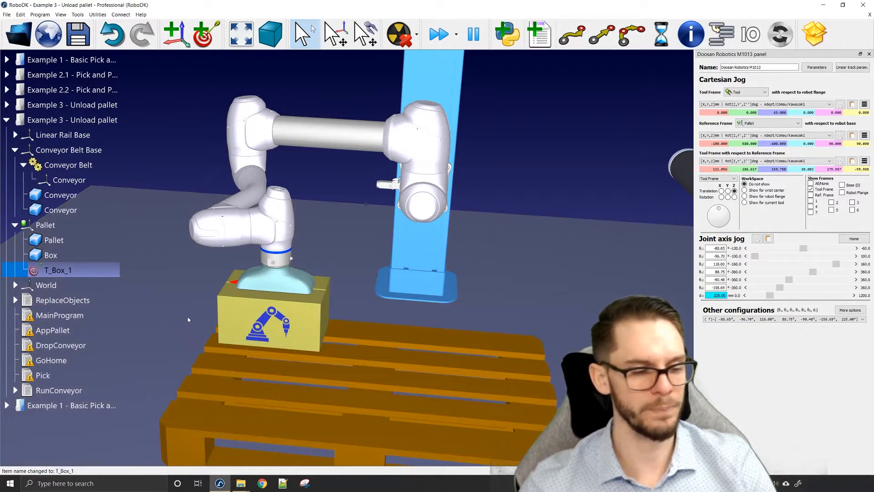
left_click(71, 253)
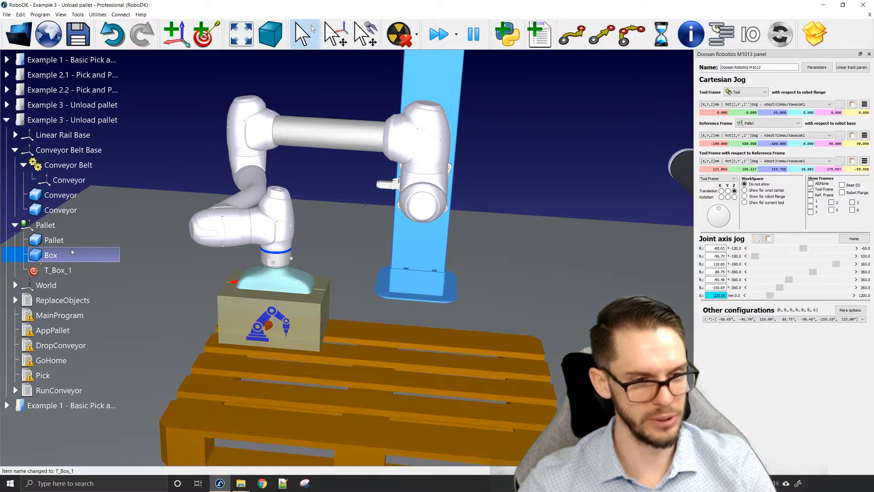
key("F2")
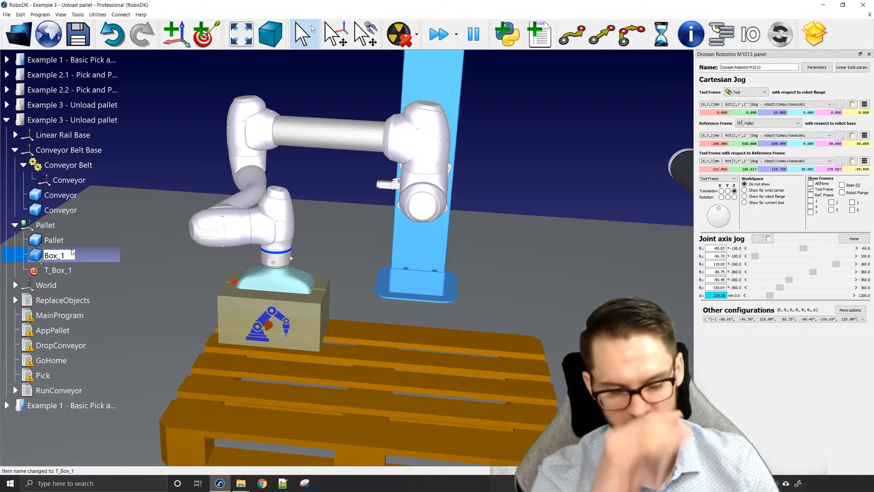
left_click(128, 159)
Add a new reference frame inside the Pallet frame
right_click_drag(402, 282, 410, 285)
scroll(422, 313, "down", 5)
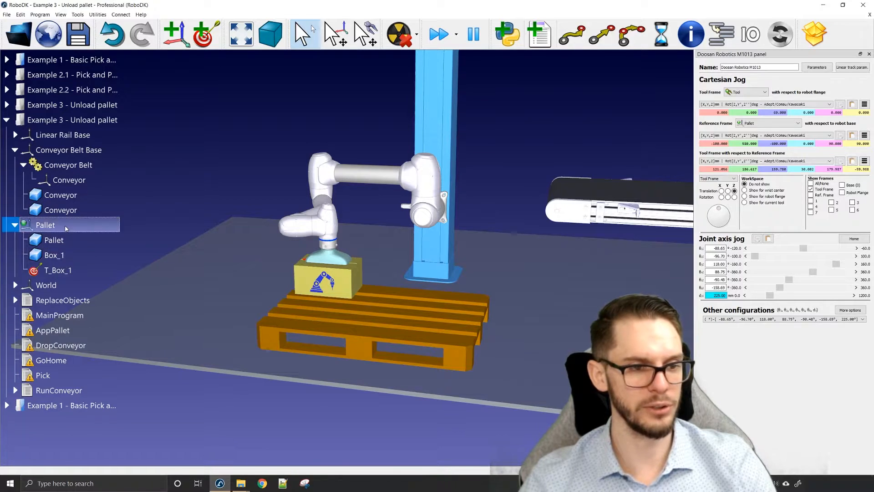
right_click(64, 225)
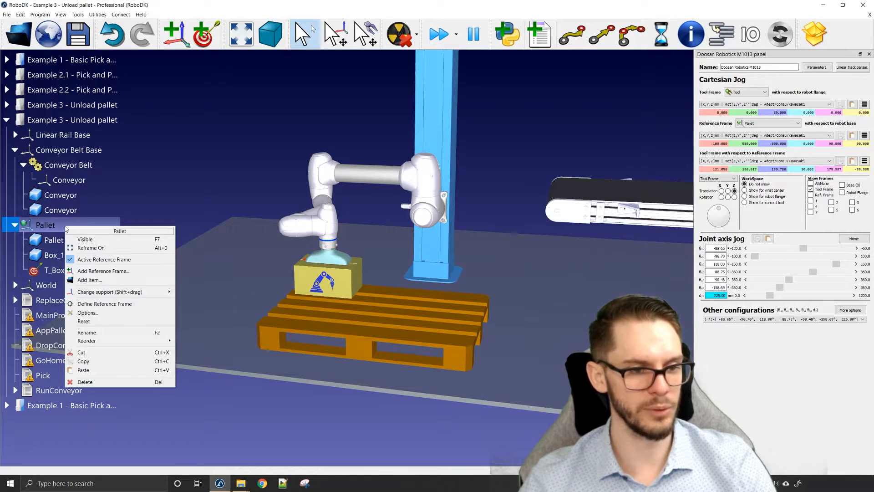
left_click(97, 270)
scroll(190, 276, "up", 5)
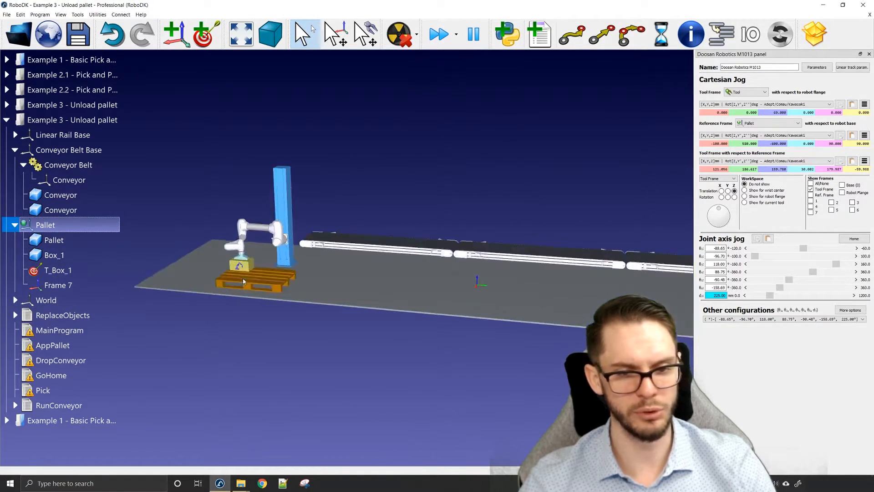
right_click_drag(463, 251, 583, 328)
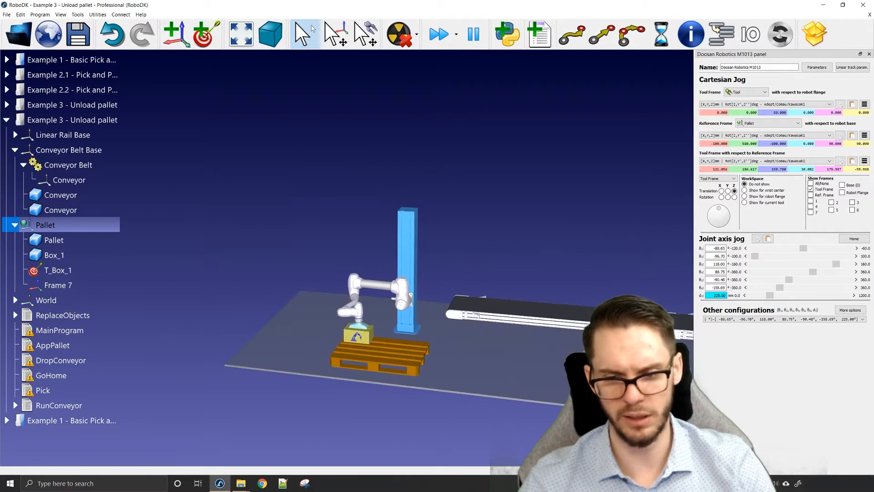
right_click(63, 285)
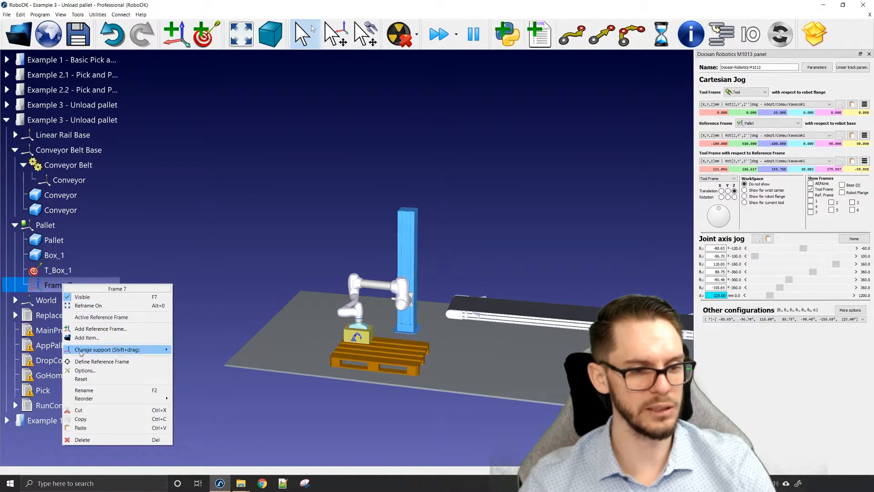
key("Escape")
Place copies of Box_1 and T_Box_1 inside the new reference frame under Pallet
scroll(273, 355, "up", 5)
left_click_drag(415, 307, 340, 257)
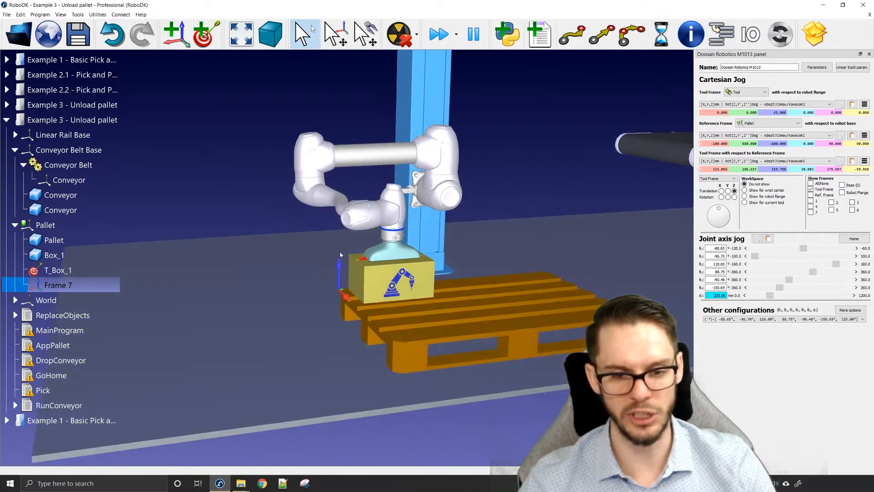
scroll(340, 257, "up", 2)
left_click(81, 254)
left_click(76, 271, "shift")
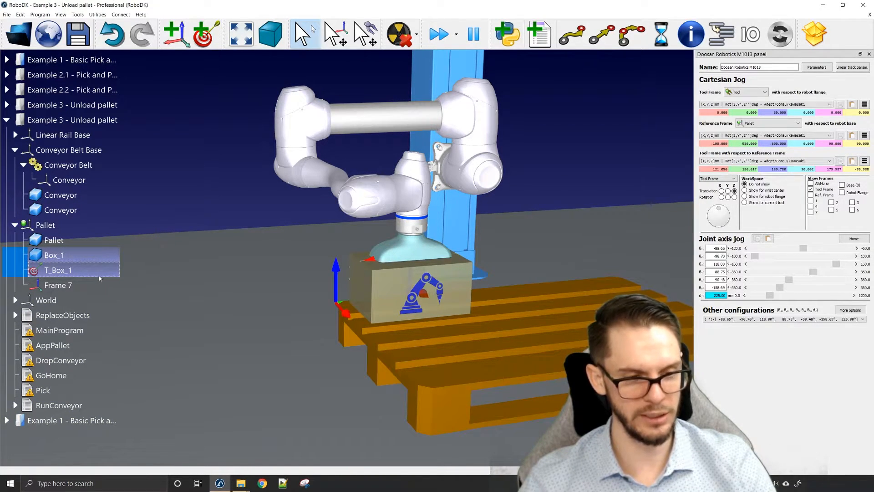
left_click(55, 285)
left_click_drag(83, 276, 79, 285)
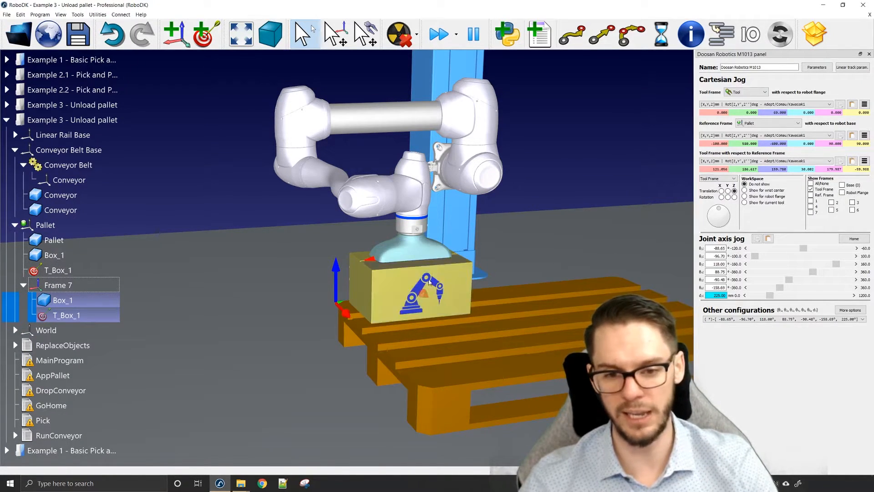
Offset the new frame along Y relative to Pallet until the copied box sits right beside the first one
double_click(67, 285)
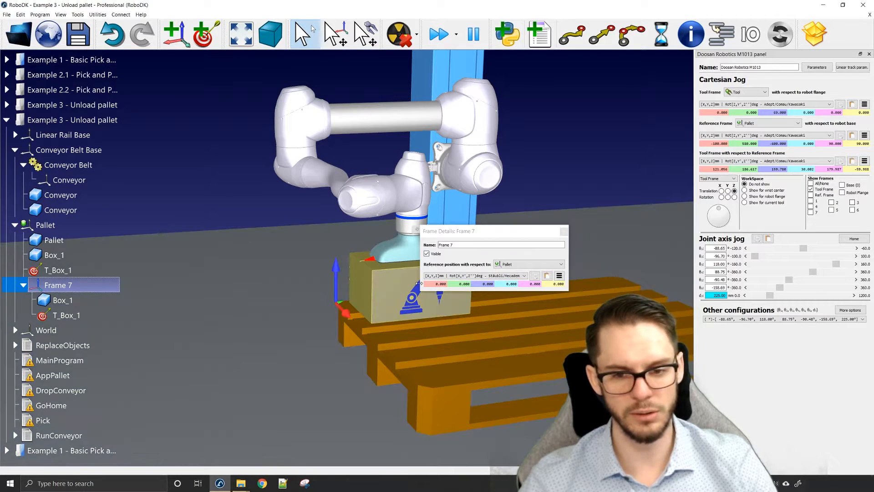
left_click(438, 284)
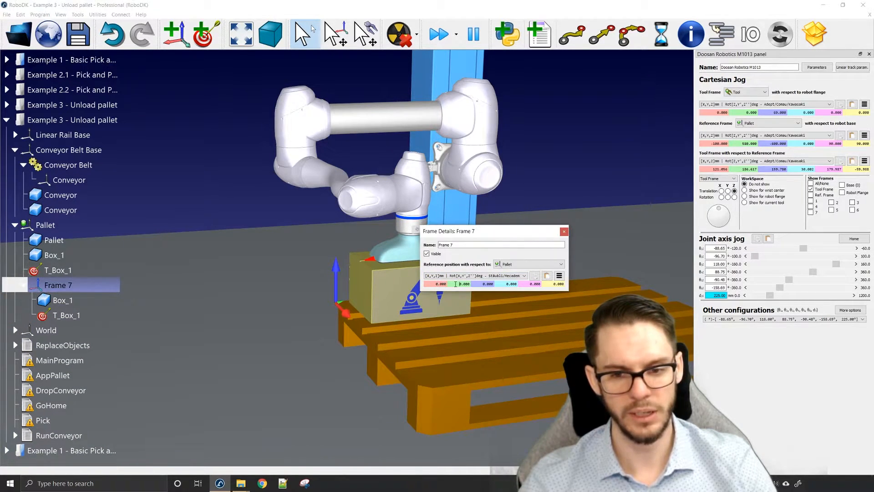
left_click_drag(473, 230, 565, 136)
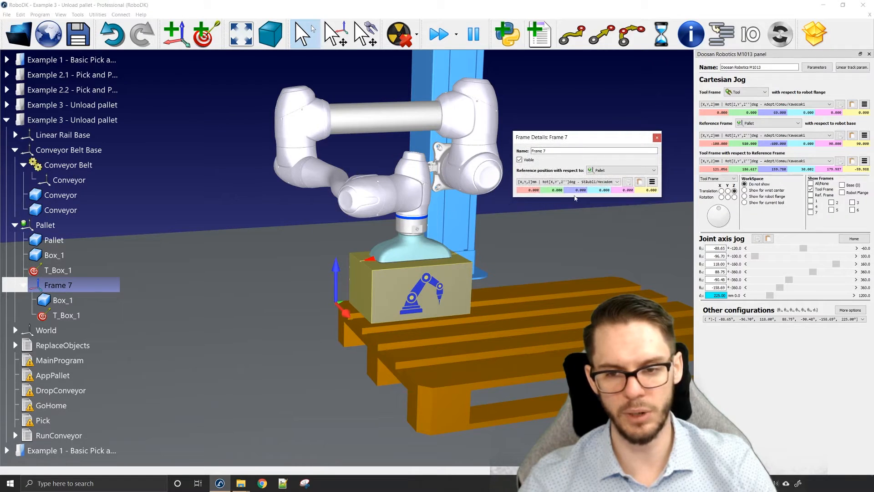
left_click(548, 189)
type("2")
key("Return")
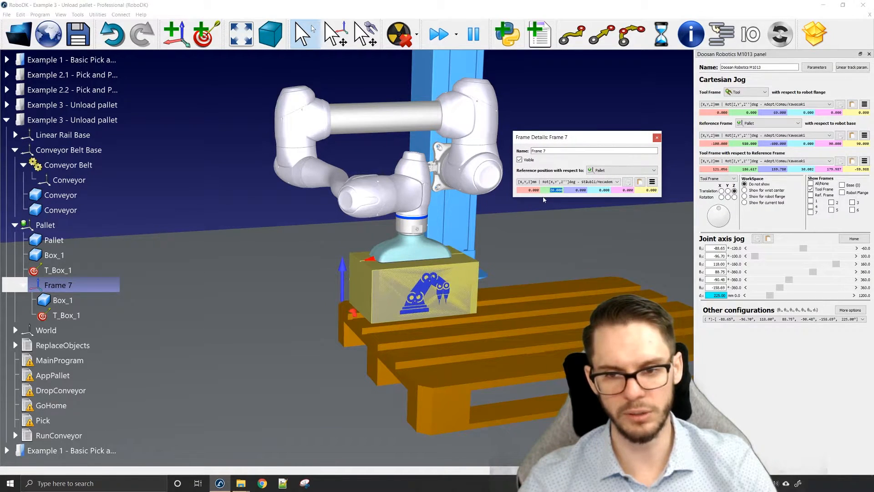
type("8")
key("Return")
scroll(547, 192, "up", 20)
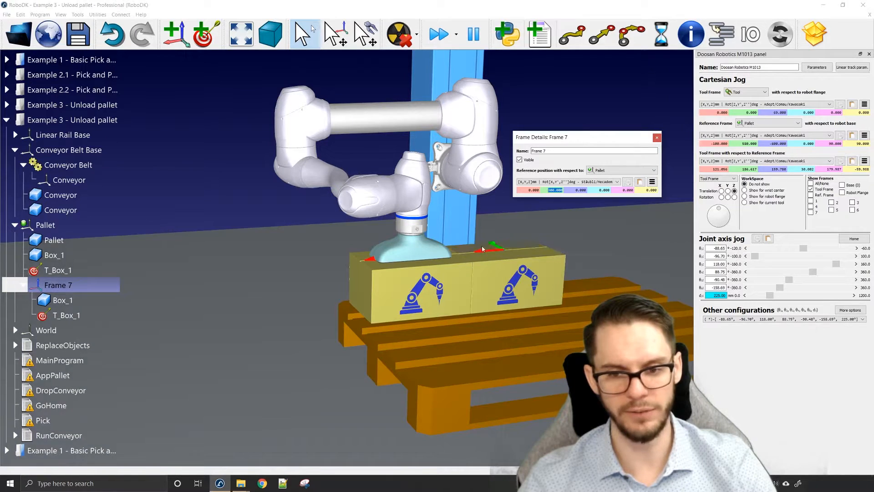
left_click(656, 138)
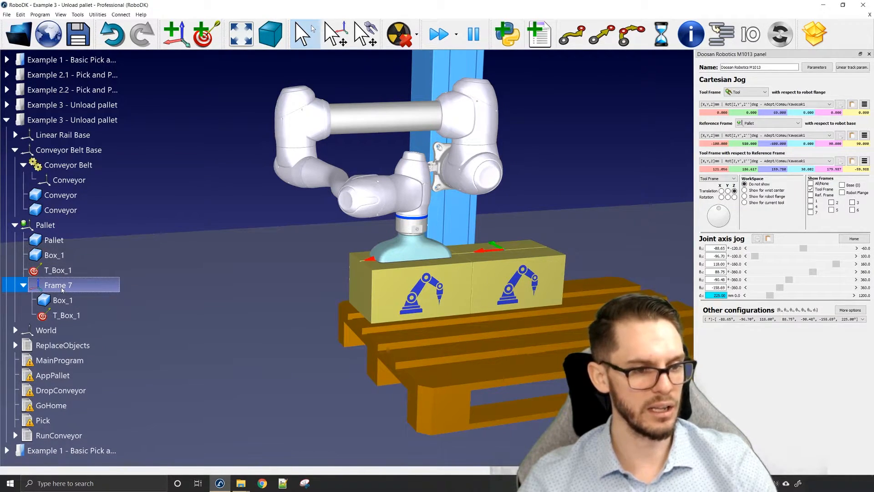
left_click(72, 225)
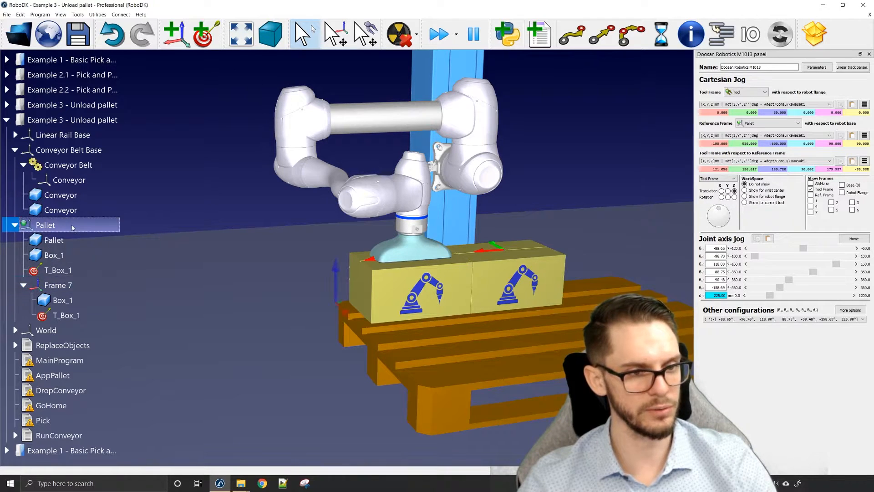
Paste a copy of Frame 7 under Pallet and increase its Y offset to place a third box beside the second
key("ctrl+shift+f")
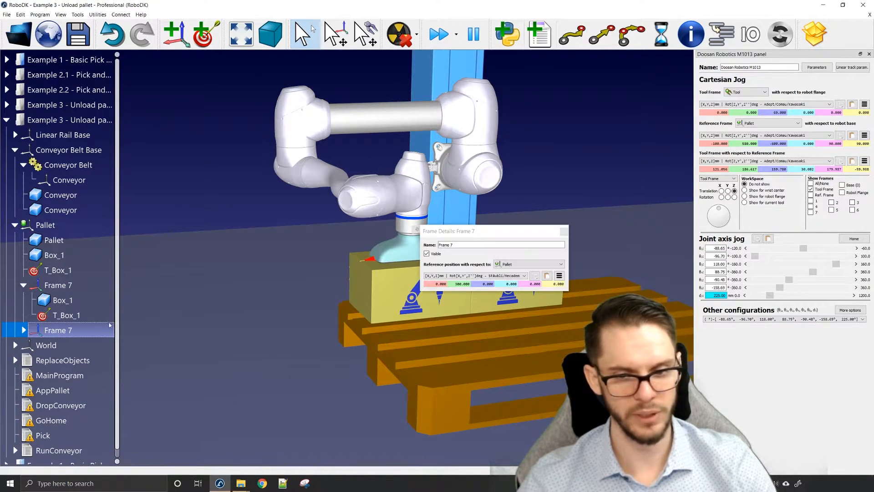
left_click(457, 283)
type("75")
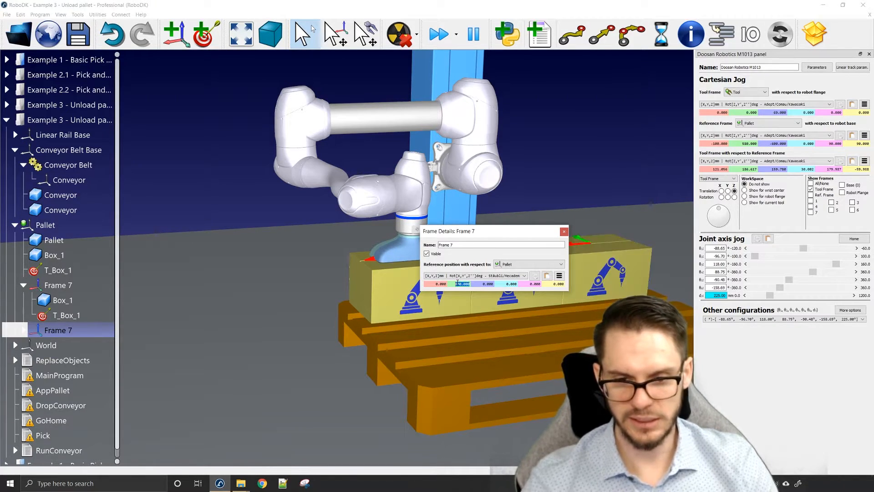
left_click(564, 232)
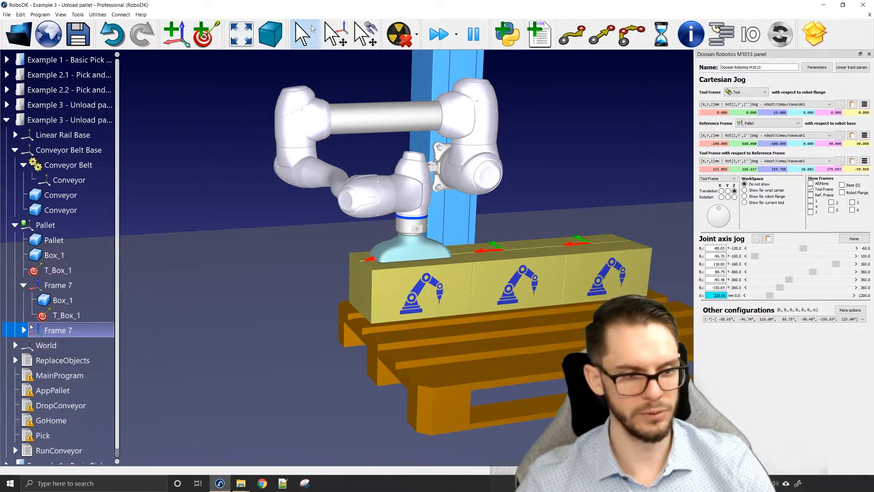
Change the support of the Box_1 objects in both Frame 7 frames to the Pallet frame
left_click(23, 331)
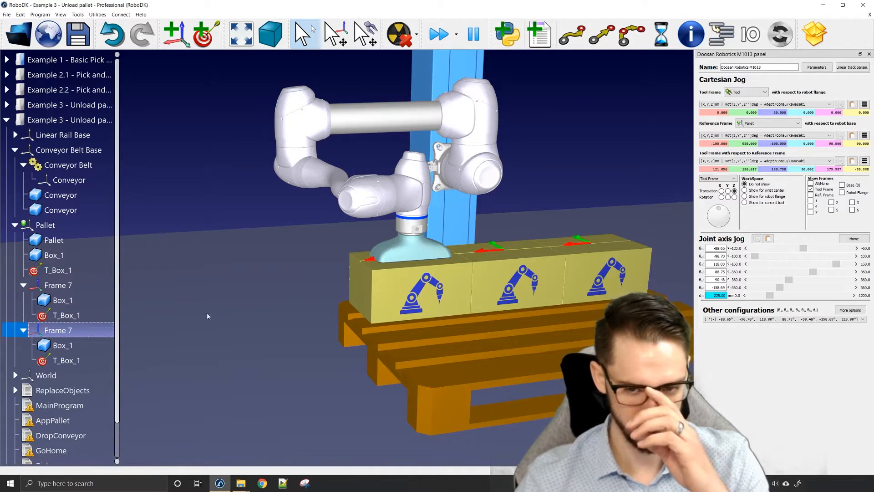
left_click(90, 300)
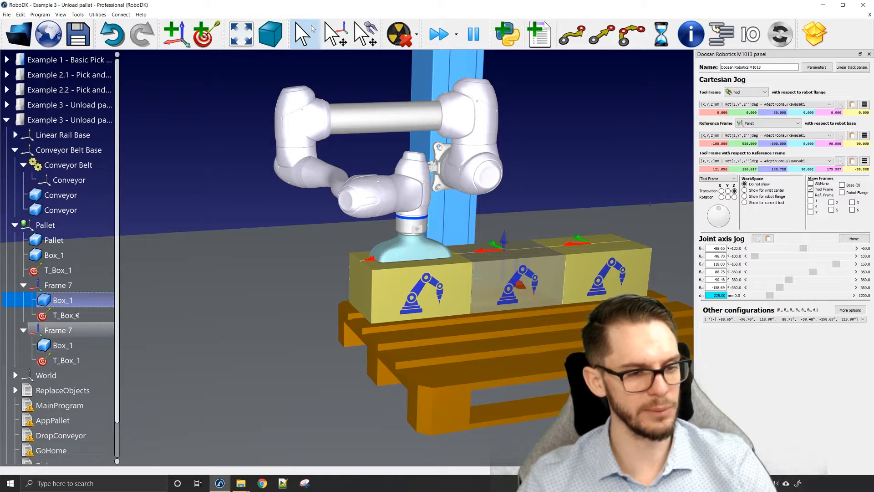
right_click(72, 298)
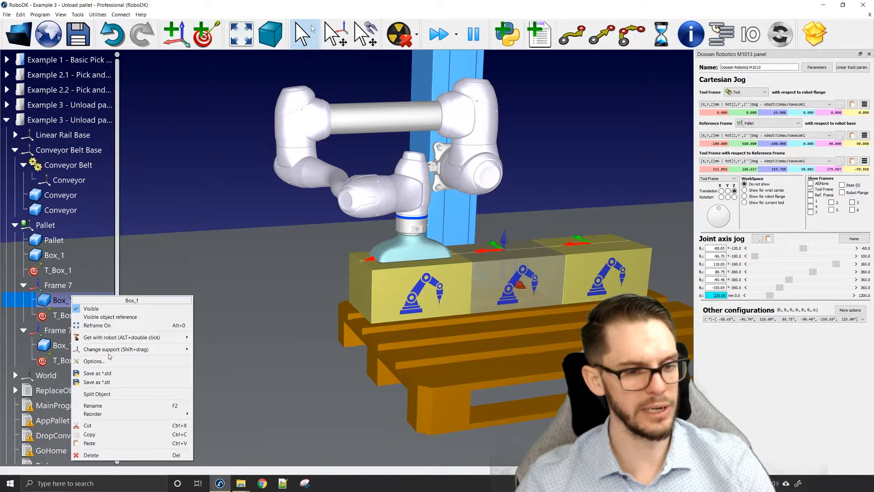
mouse_move(110, 351)
left_click(241, 386)
right_click(77, 331)
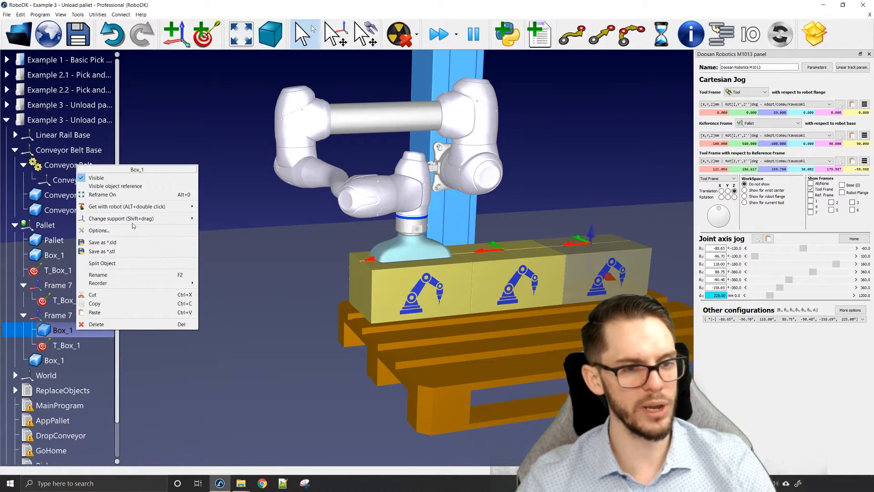
mouse_move(134, 222)
left_click(245, 259)
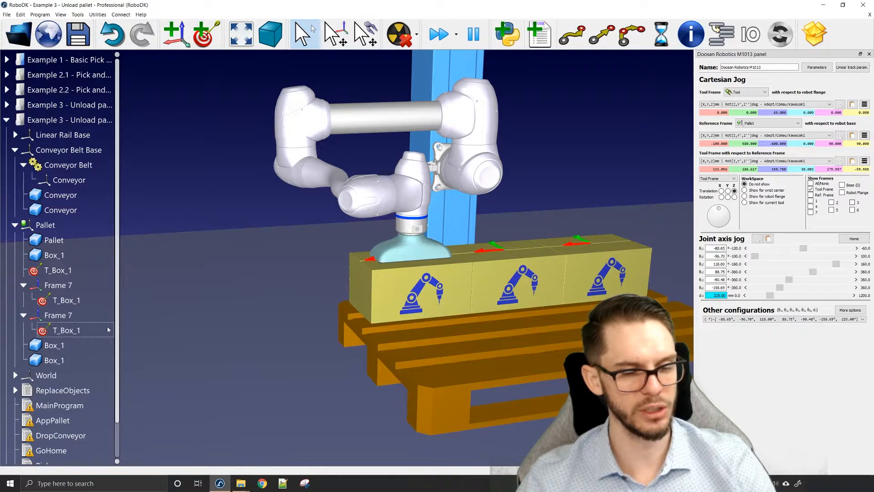
left_click(381, 309)
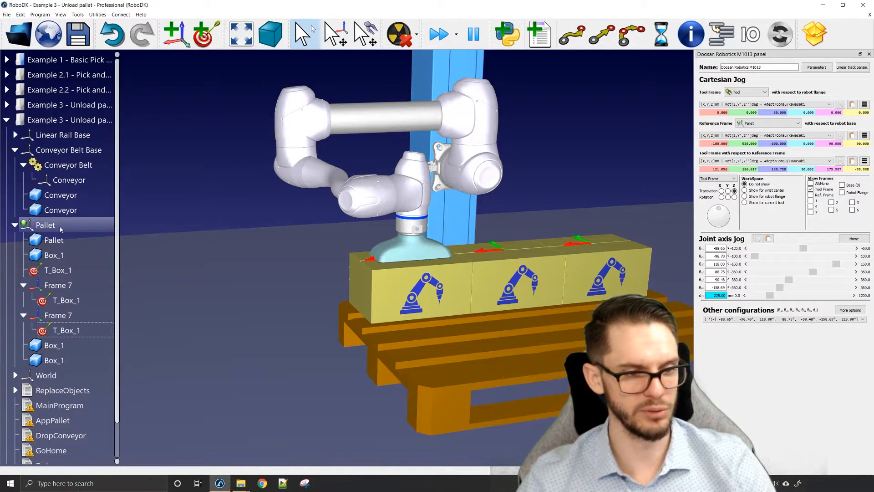
Change the support of the T_Box_1 targets in both Frame 7 frames to the Pallet frame
left_click(91, 295)
right_click(92, 294)
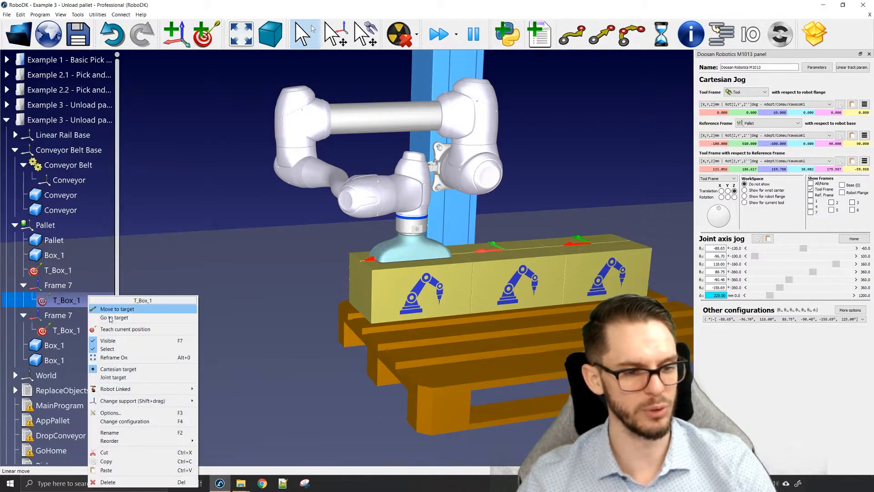
mouse_move(142, 404)
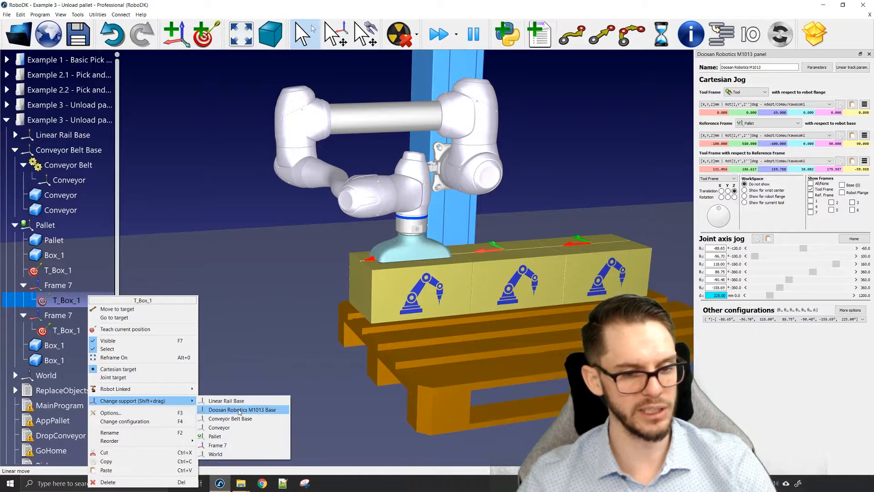
left_click(237, 436)
right_click(59, 318)
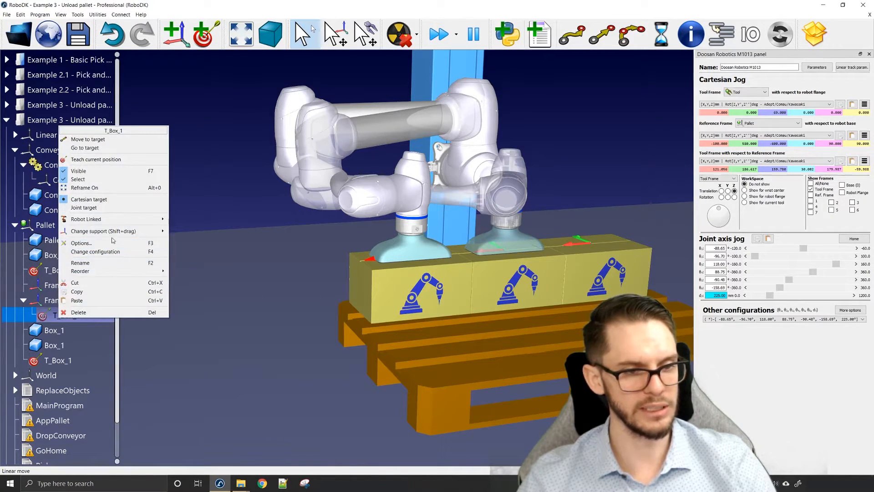
mouse_move(155, 230)
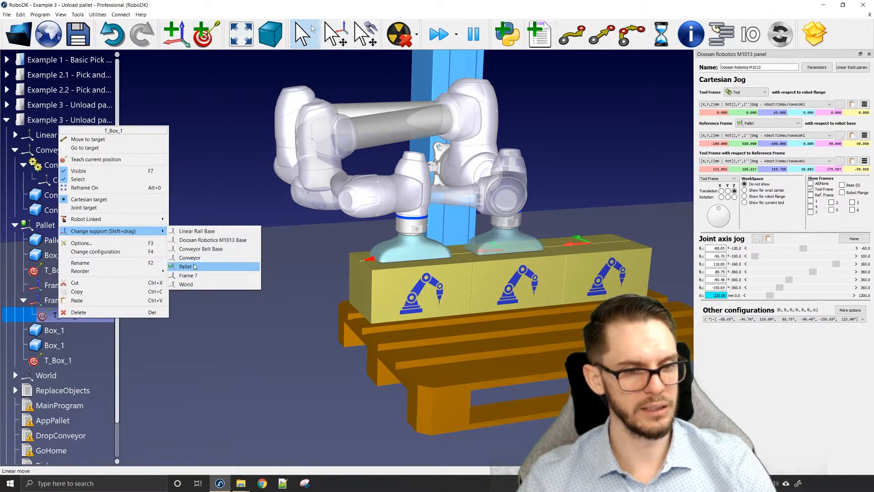
left_click(193, 265)
Delete the two empty Frame 7 reference frames from Pallet
left_click(71, 285)
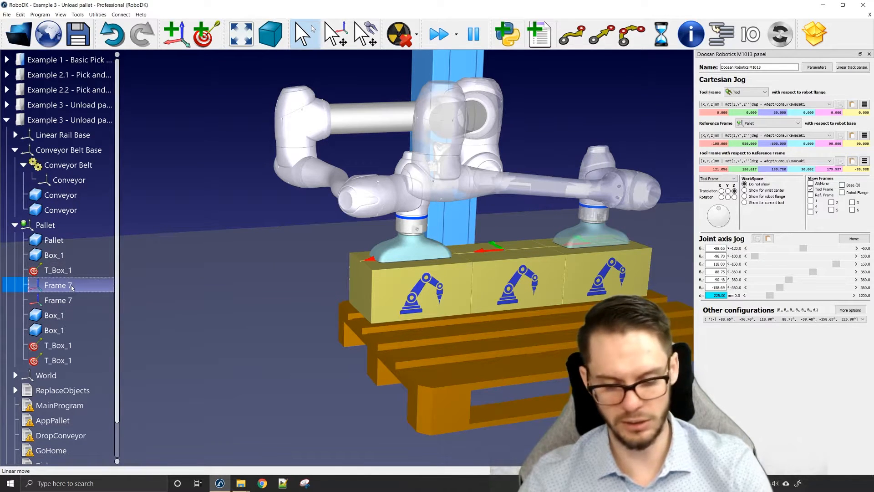
key("Delete")
left_click(71, 285)
key("Delete")
Move the two lower Box_1 objects before the first T_Box_1 target so the boxes are grouped together
left_click(58, 300, "shift")
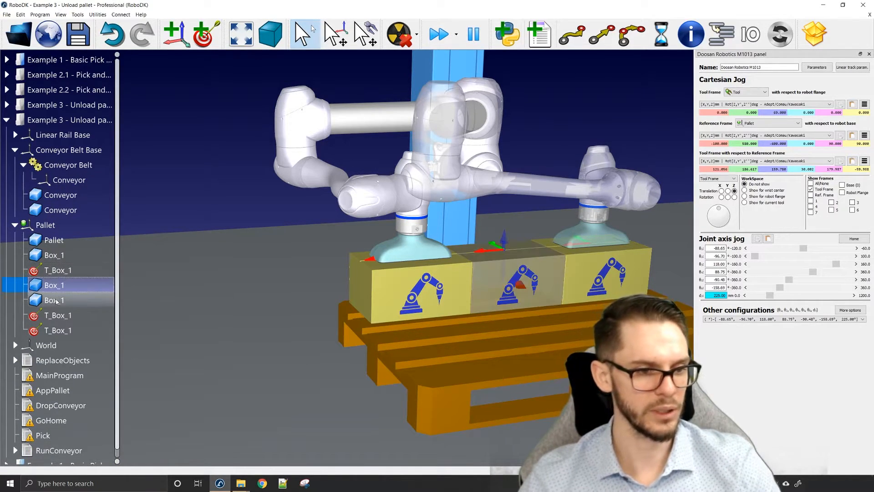
left_click_drag(59, 293, 64, 271)
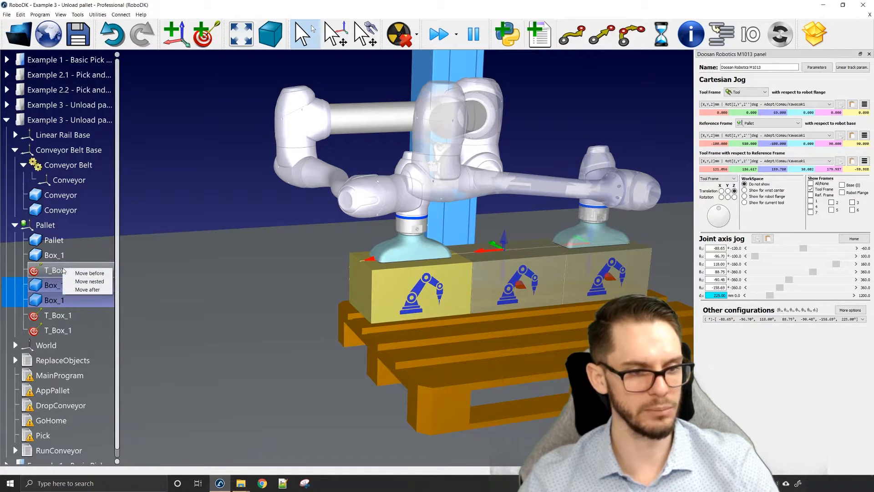
left_click(89, 273)
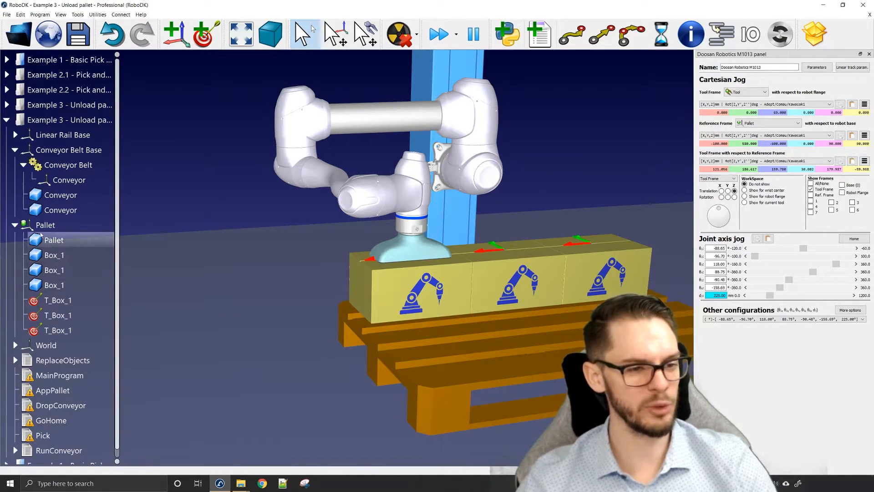
Add a new reference frame under Pallet and reset its pose
right_click(52, 225)
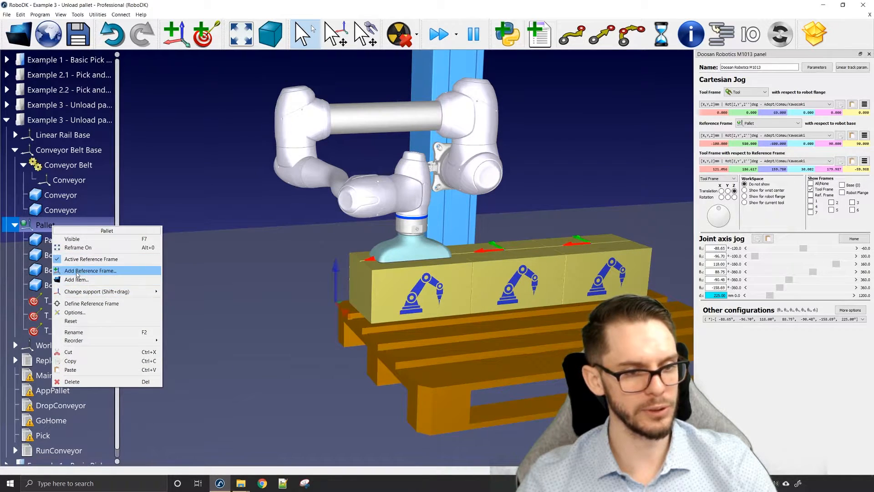
left_click(79, 272)
left_click(57, 346)
right_click(57, 346)
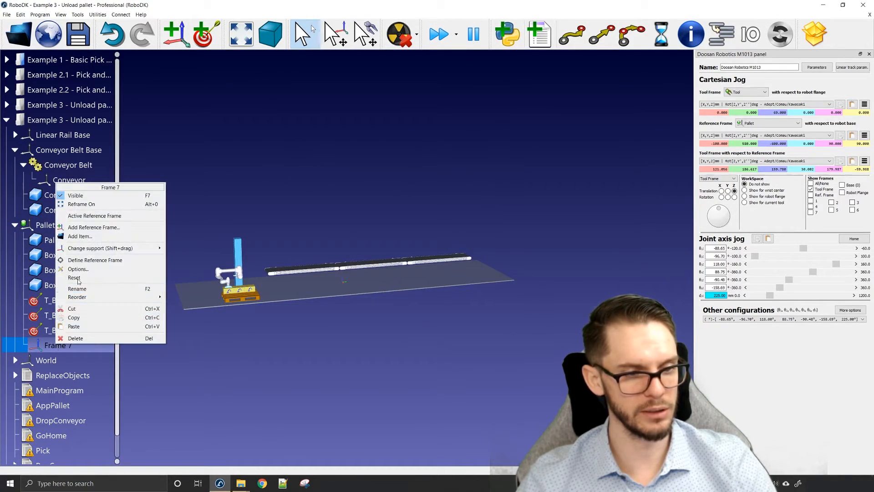
left_click(85, 281)
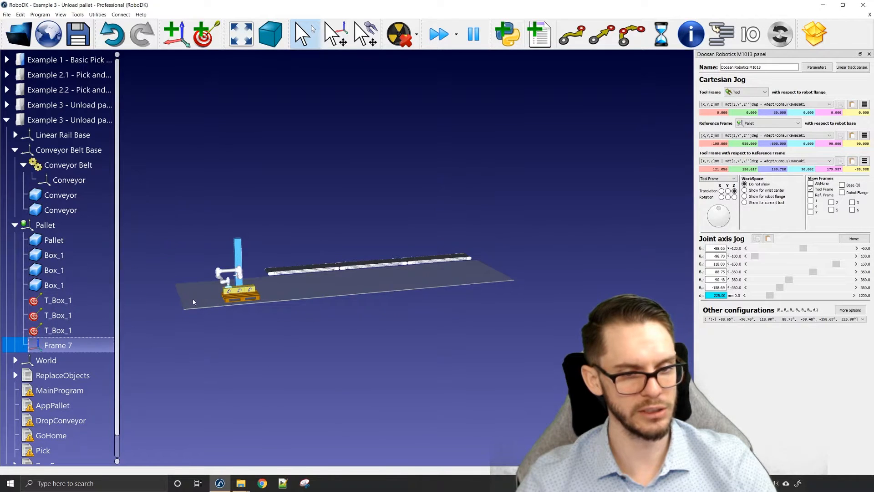
Copy the three Box_1 objects and three T_Box_1 targets under Pallet and paste them into Frame 7
scroll(193, 298, "up", 8)
middle_click_drag(326, 257, 309, 274)
scroll(325, 337, "up", 3)
left_click(64, 255)
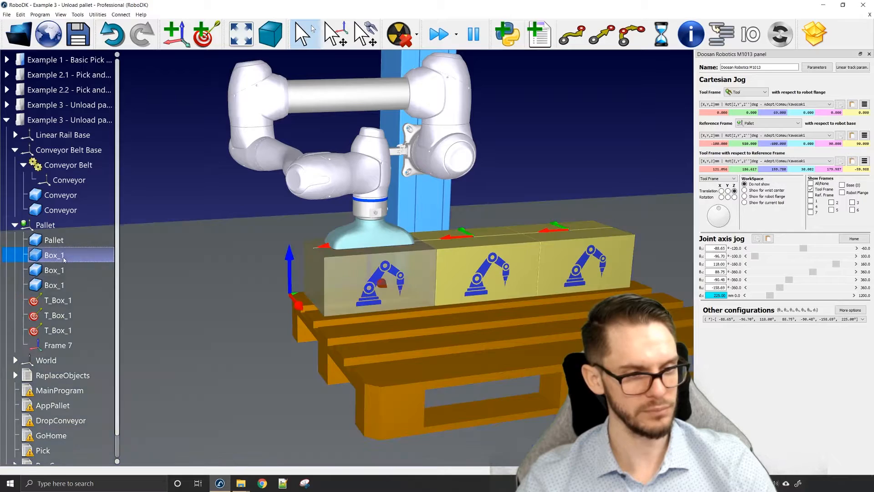
left_click(59, 330, "shift")
left_click_drag(359, 280, 346, 328)
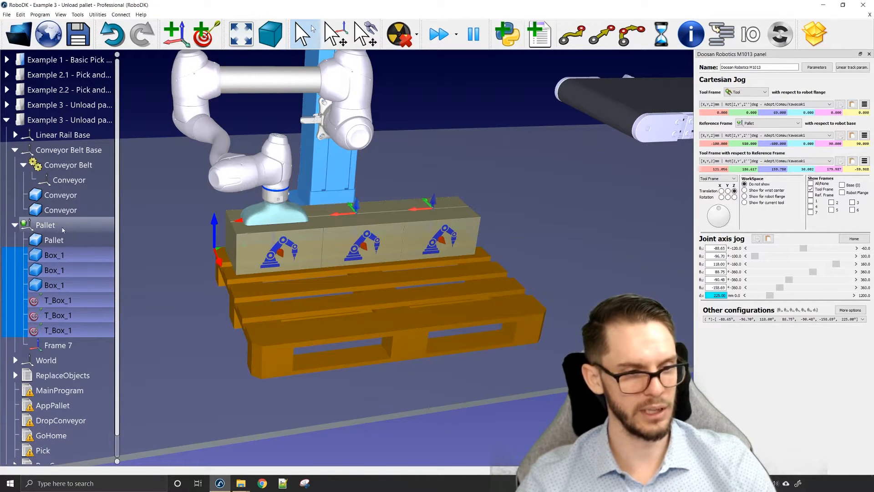
left_click(76, 345)
key("ctrl+v")
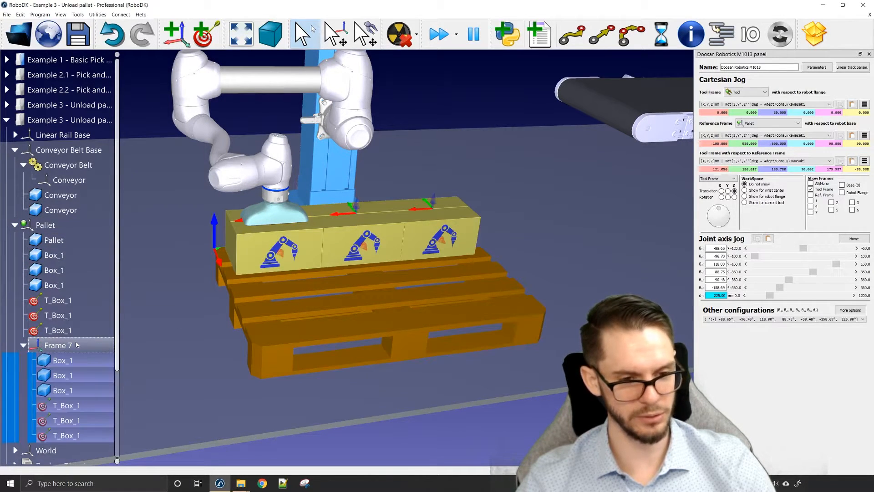
Set Frame 7's X offset with respect to Pallet to 200 mm
double_click(76, 345)
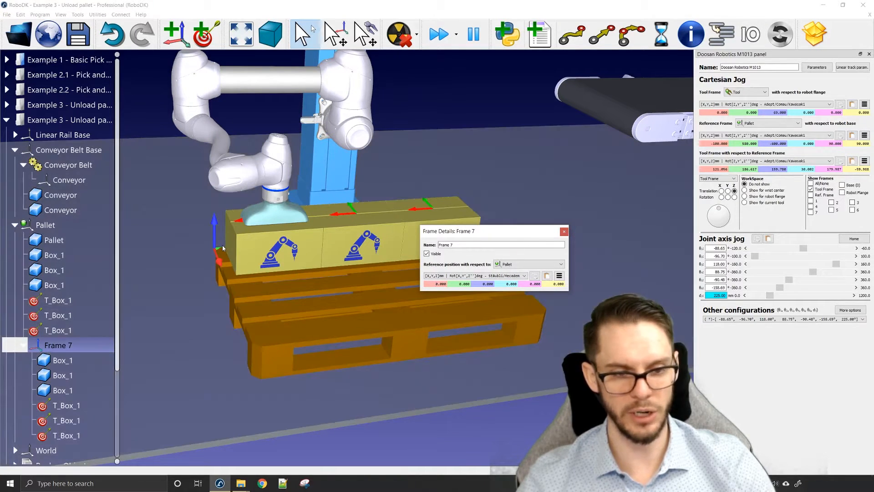
key("Return")
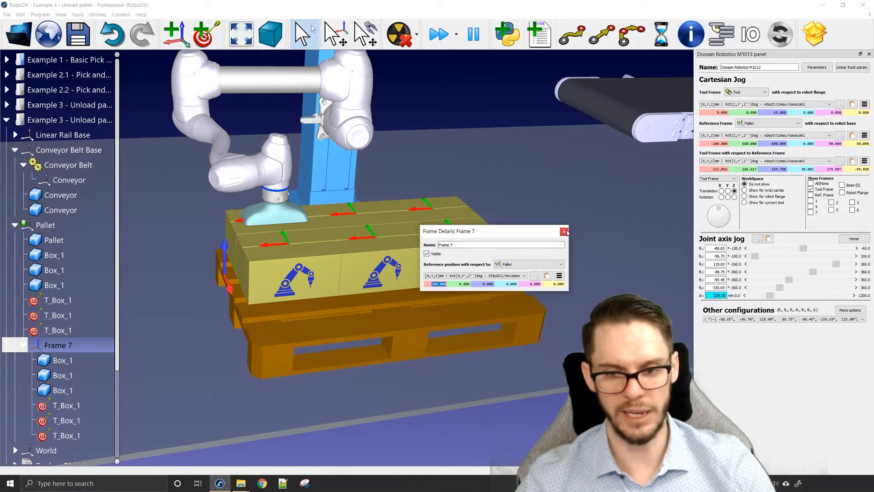
left_click(564, 231)
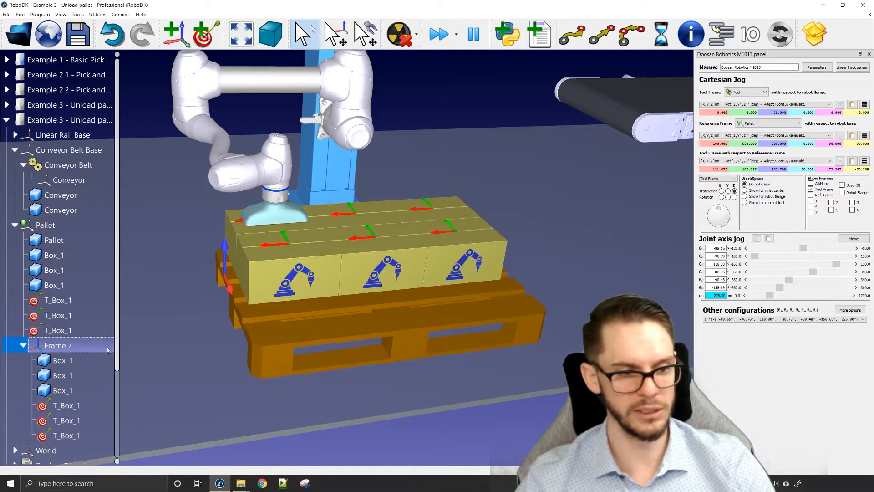
Duplicate Frame 7 with its contents under Pallet, setting the copy's X offset to 400 mm
key("ctrl+c")
left_click(45, 225)
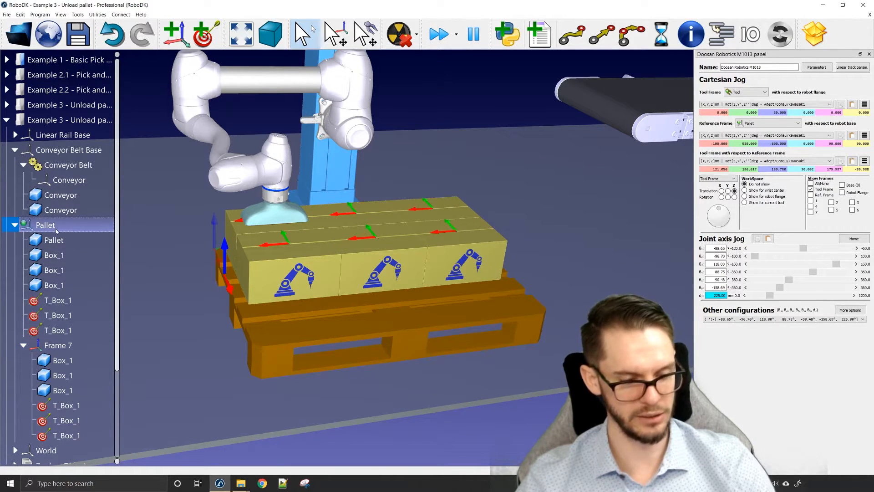
key("ctrl+v")
scroll(63, 276, "down", 1)
double_click(50, 362)
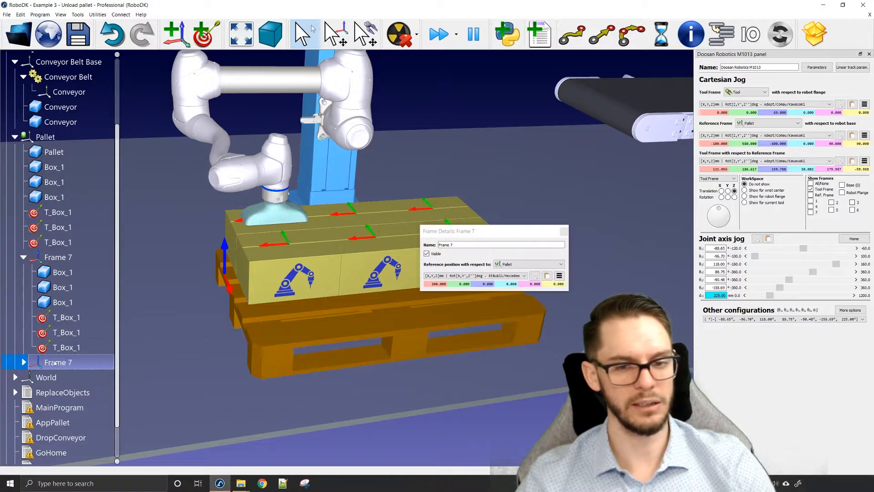
left_click(433, 283)
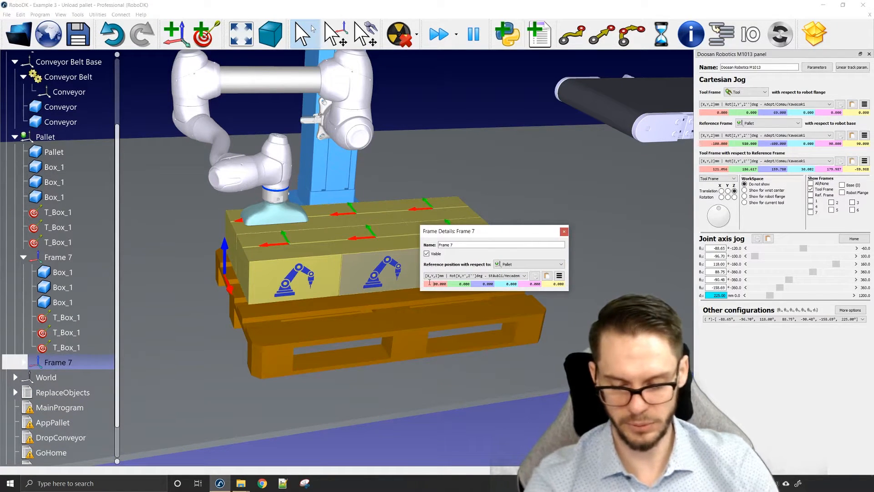
key("Return")
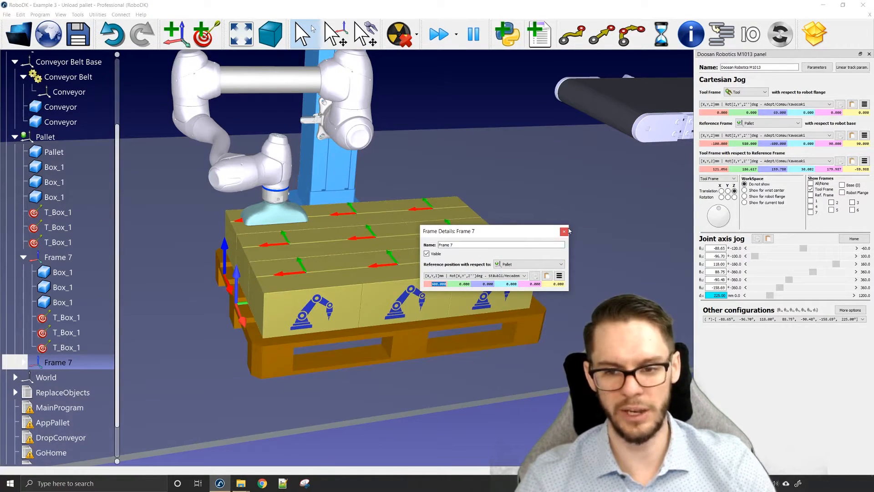
left_click(564, 231)
left_click(26, 362)
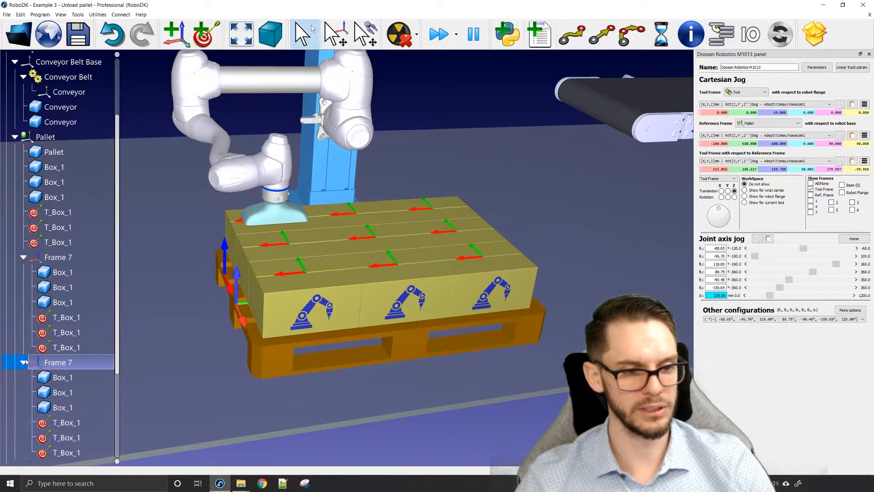
scroll(381, 297, "up", 3)
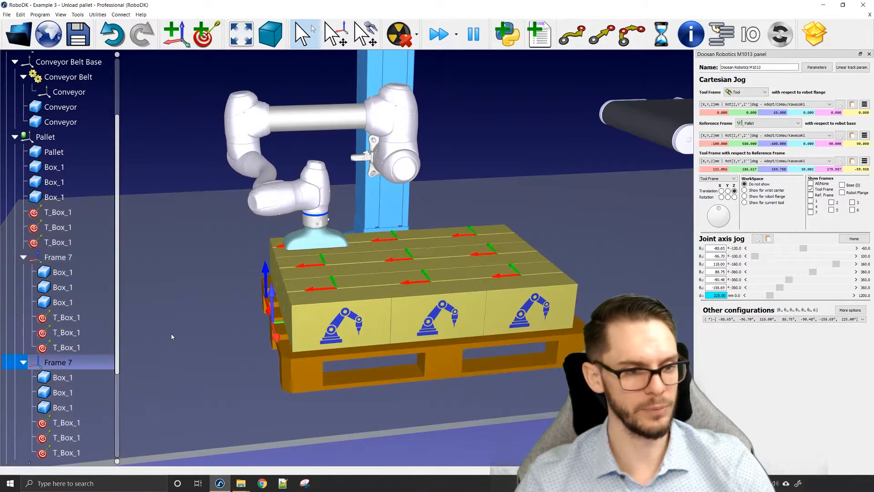
left_click(80, 274)
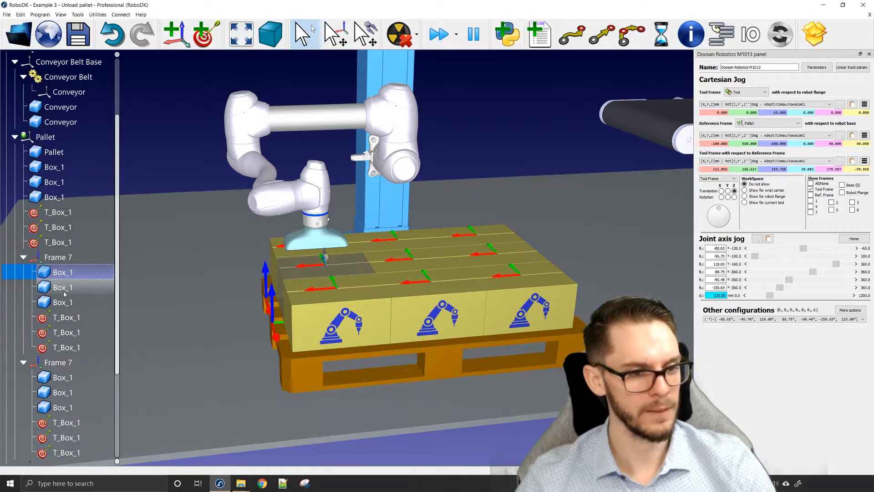
left_click(64, 287, "ctrl")
left_click(64, 300, "ctrl")
right_click(64, 293)
left_click(178, 170)
left_click(134, 222)
Change the support of the three Box_1 objects in the first Frame 7 to the Pallet frame
left_click(62, 272)
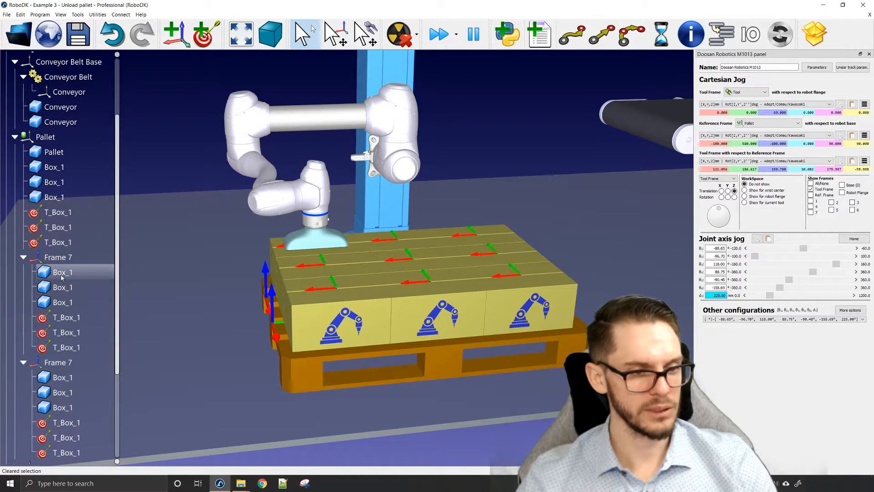
left_click(63, 288, "ctrl")
left_click(60, 302, "ctrl")
right_click(71, 299)
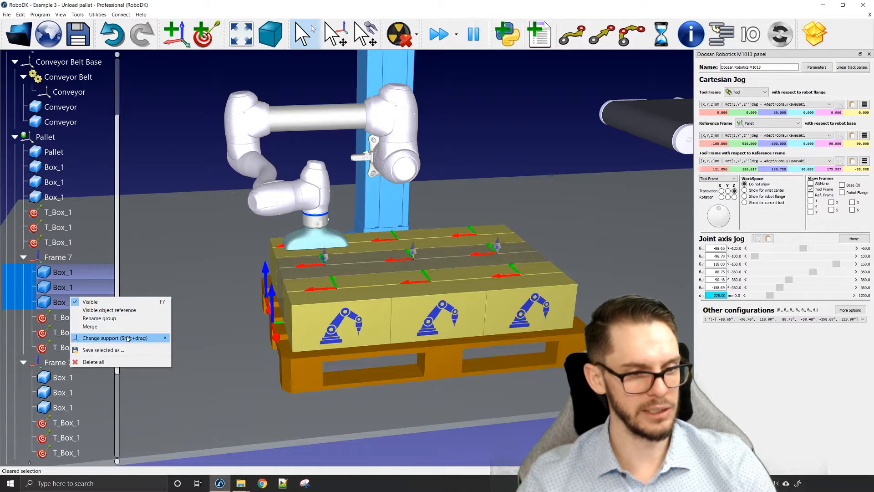
mouse_move(129, 339)
left_click(195, 376)
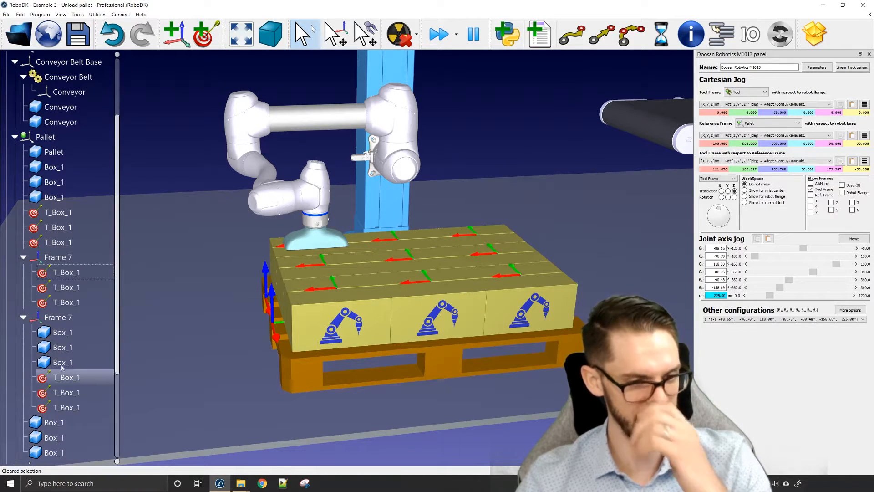
Change the support of the three Box_1 objects in the second Frame 7 to the Pallet frame
left_click(63, 333)
left_click(68, 362, "shift")
right_click(68, 362)
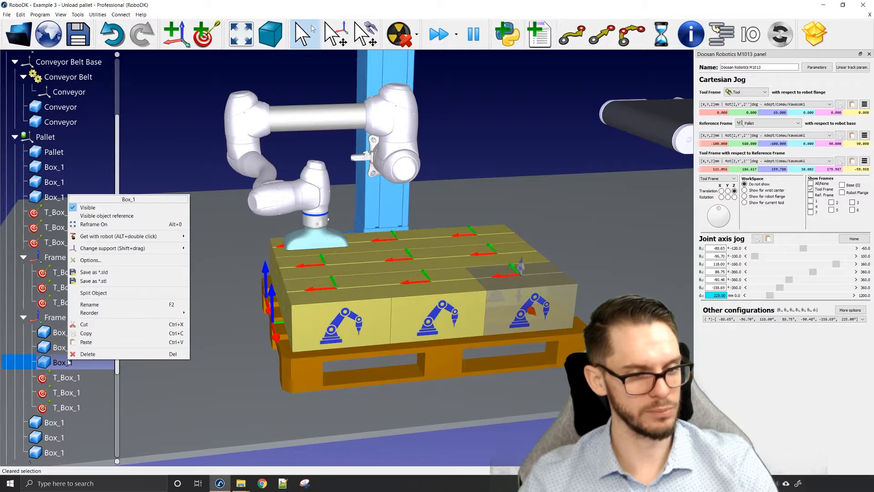
mouse_move(117, 254)
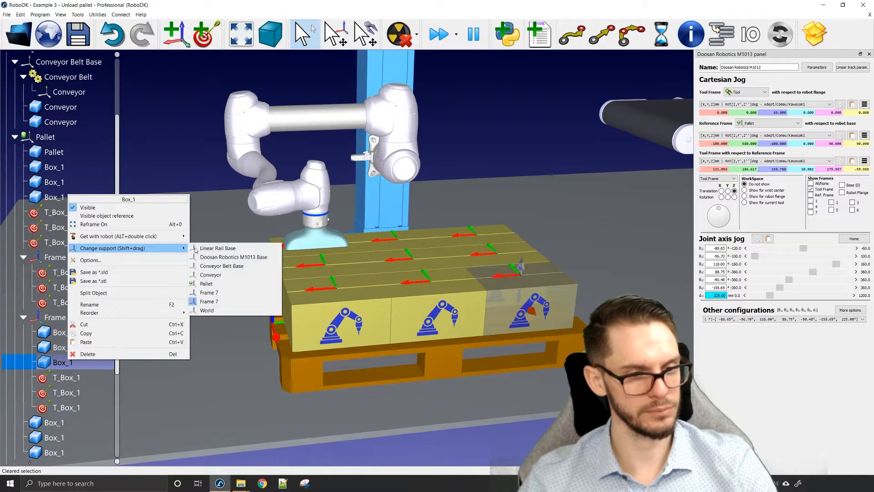
left_click(193, 293)
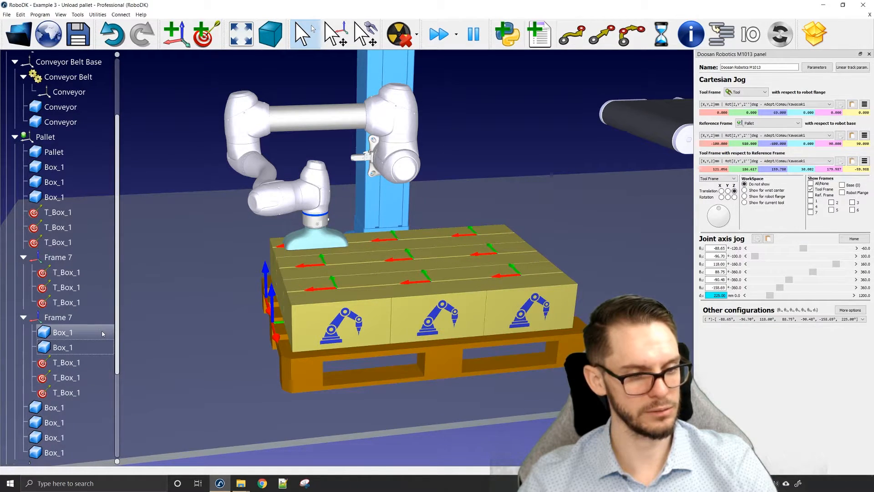
left_click(68, 332)
left_click(69, 347, "shift")
right_click(79, 347)
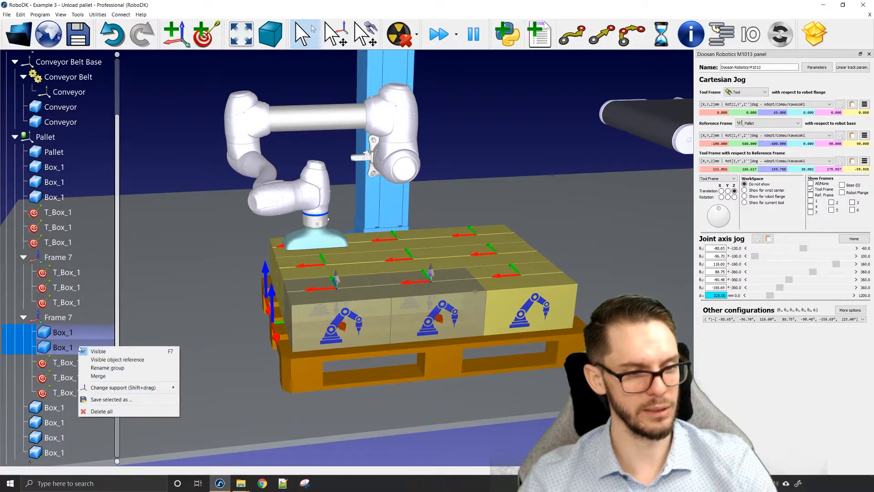
mouse_move(118, 387)
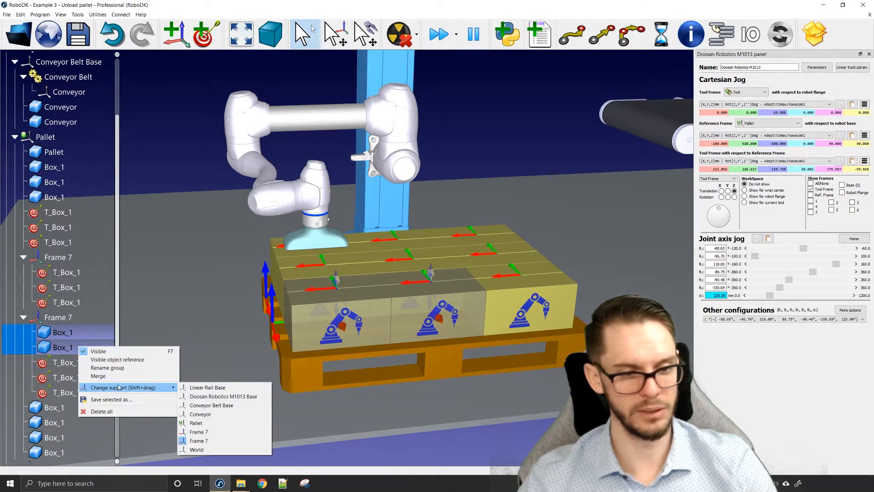
left_click(208, 423)
Check which boxes the last three Box_1 entries represent and reorder the far-end box of the front row after the last entry
scroll(73, 394, "down", 1)
left_click(69, 397)
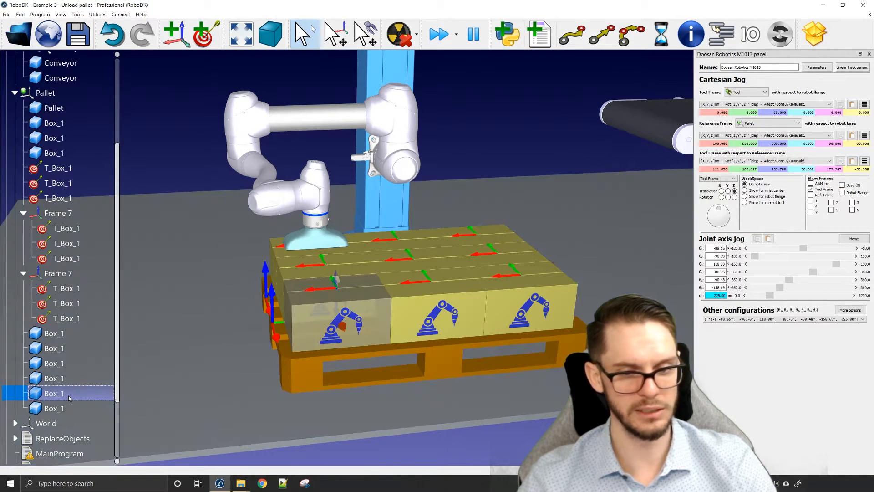
left_click(65, 407)
left_click(53, 379)
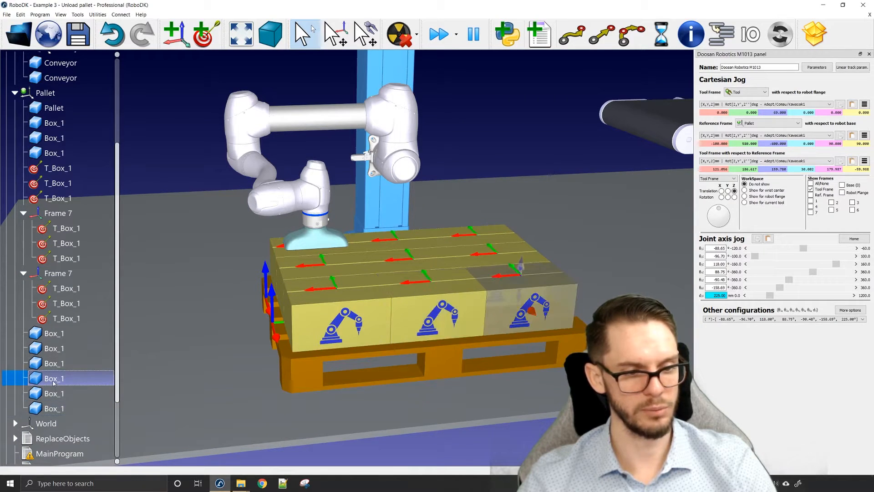
left_click_drag(53, 380, 71, 412)
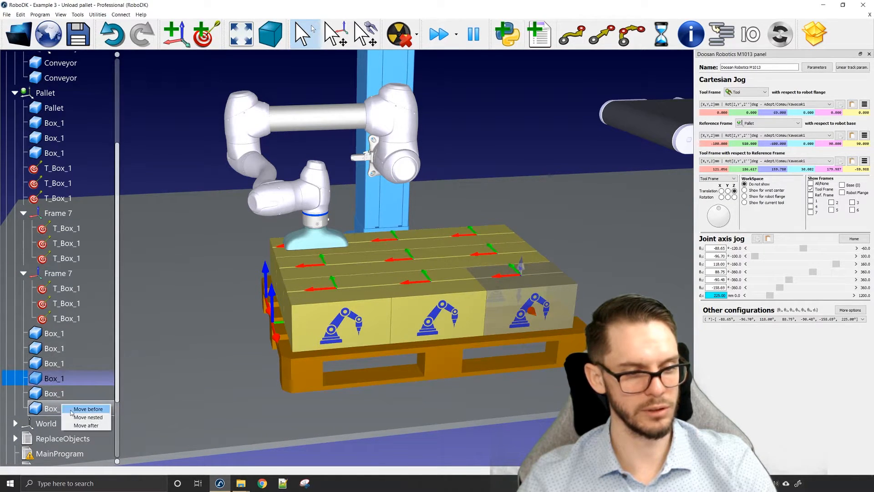
left_click(85, 426)
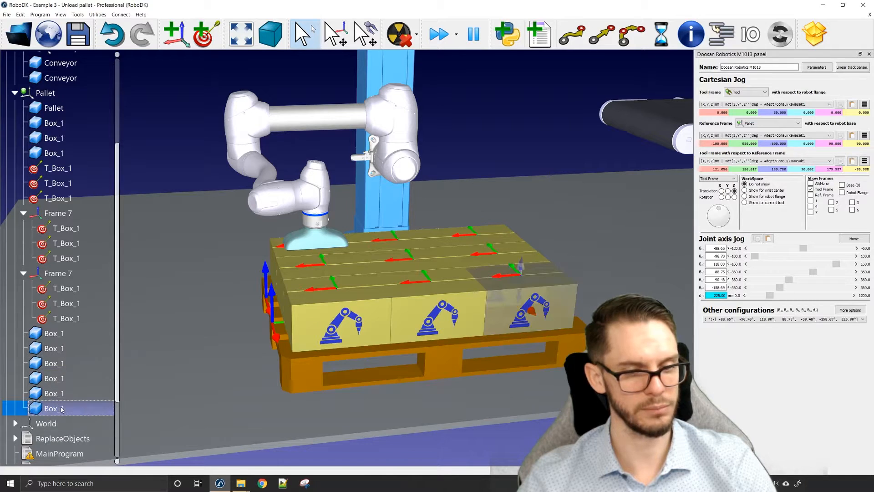
Reorder the six Box_1 objects below the frames to follow the first three boxes, above the targets under Pallet
left_click(61, 336)
left_click(68, 408, "shift")
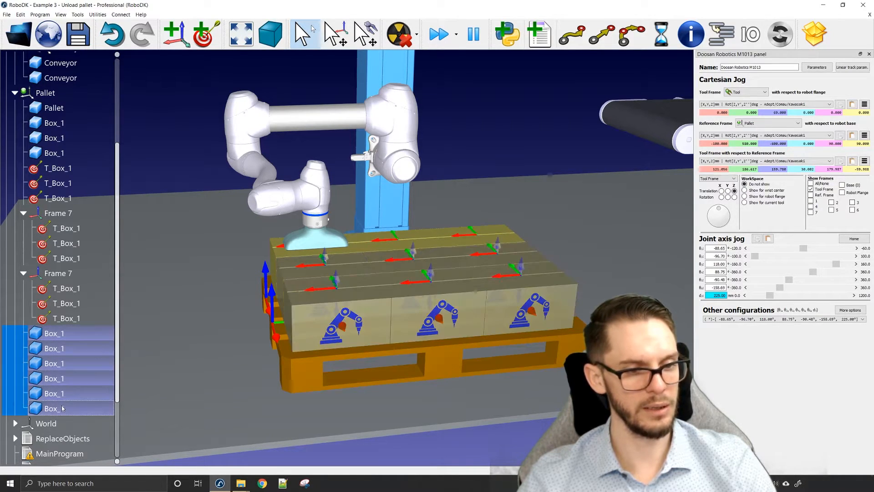
scroll(54, 382, "up", 1)
left_click_drag(58, 382, 58, 216)
left_click(83, 219)
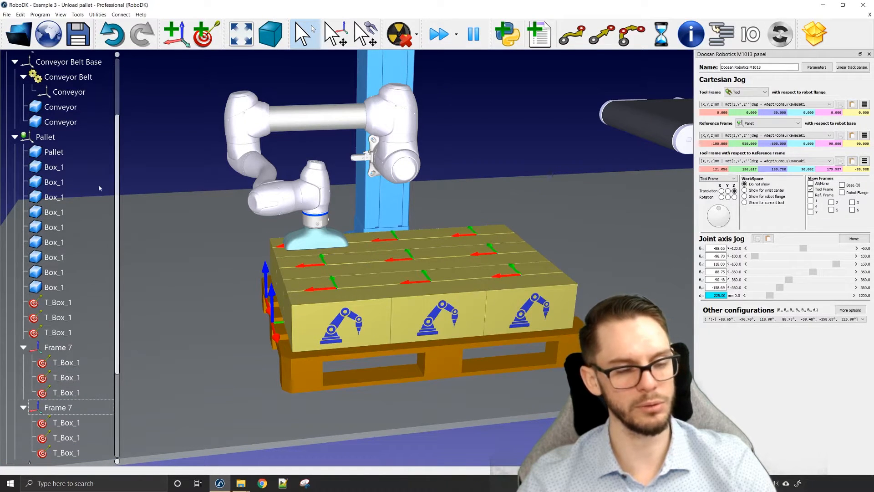
Change the support of the three T_Box_1 targets in the first Frame 7 to Pallet
scroll(75, 310, "down", 2)
left_click(68, 274)
left_click(68, 304, "shift")
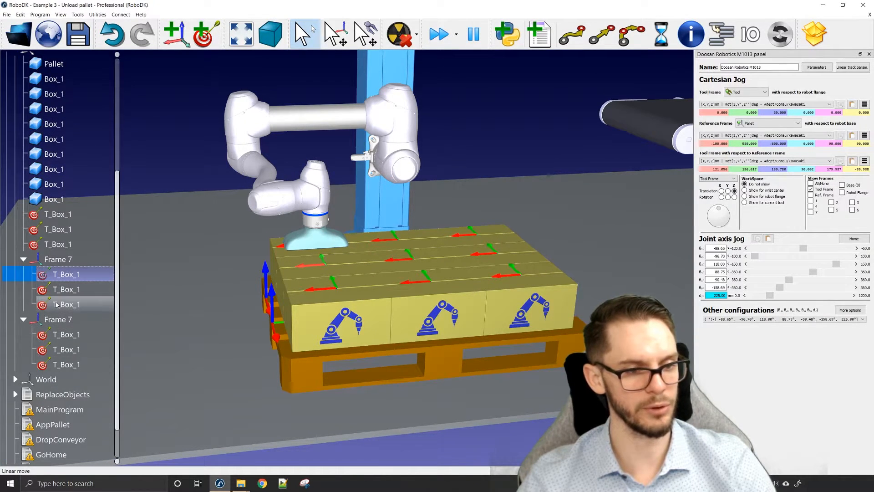
right_click(56, 304)
mouse_move(137, 359)
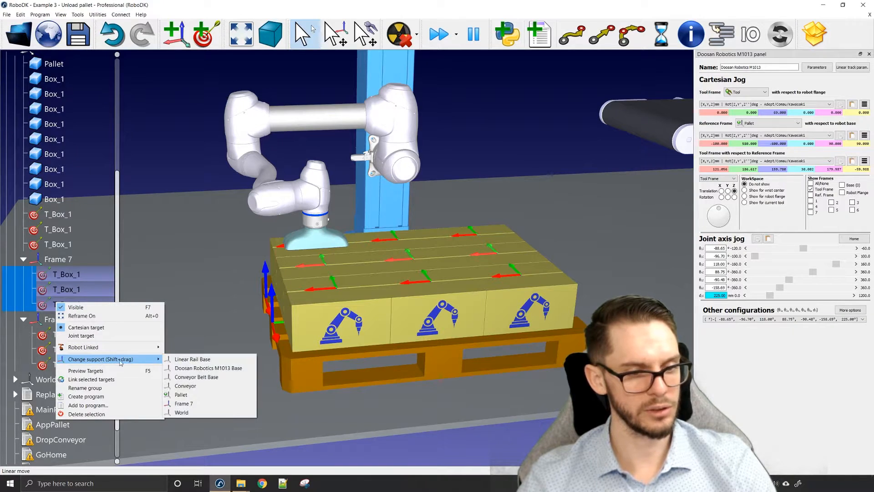
left_click(185, 395)
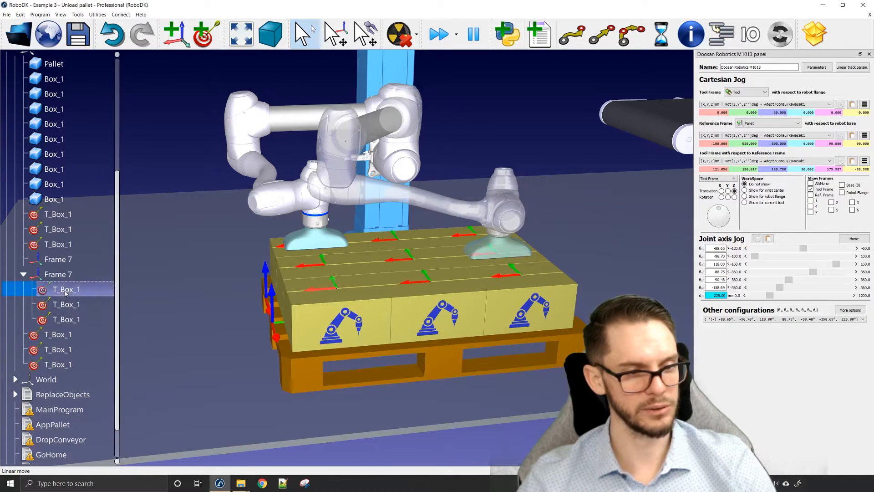
Change the support of the second Frame 7's three T_Box_1 targets to Pallet
right_click(69, 323)
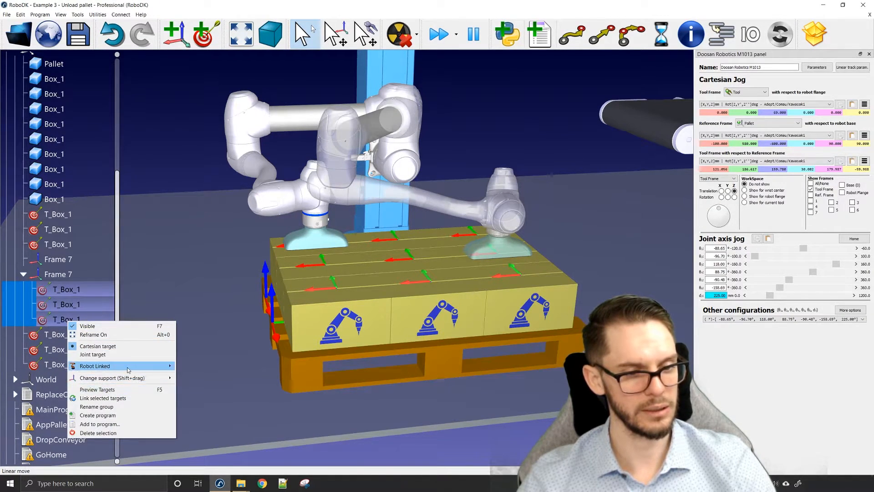
mouse_move(130, 378)
left_click(195, 405)
Delete both emptied Frame 7 reference frames from under Pallet
left_click(61, 261)
key("Delete")
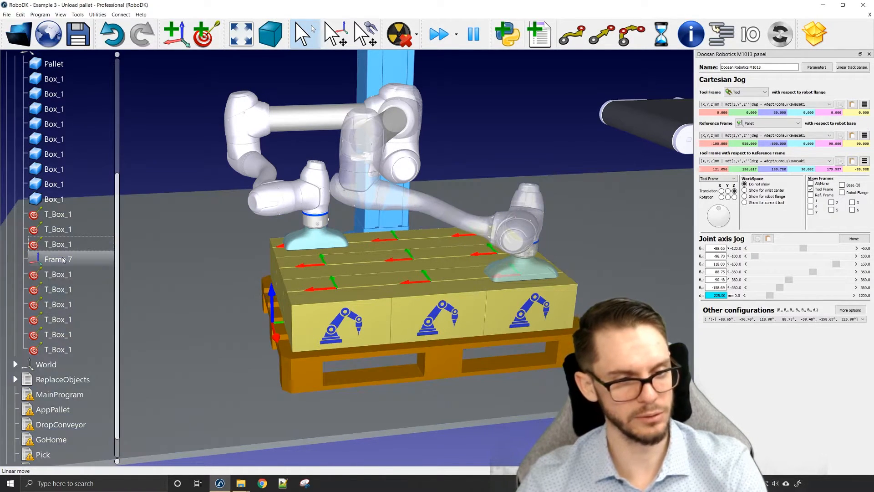
right_click(62, 260)
key("Escape")
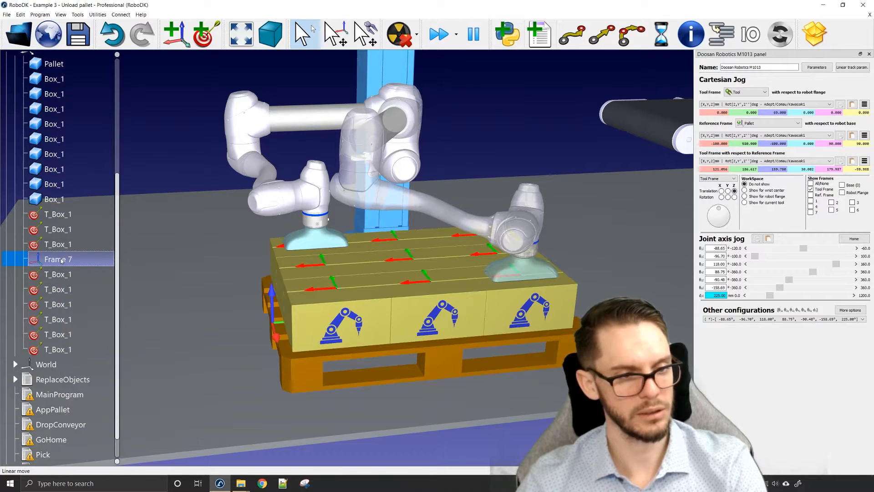
key("Delete")
scroll(59, 223, "up", 1)
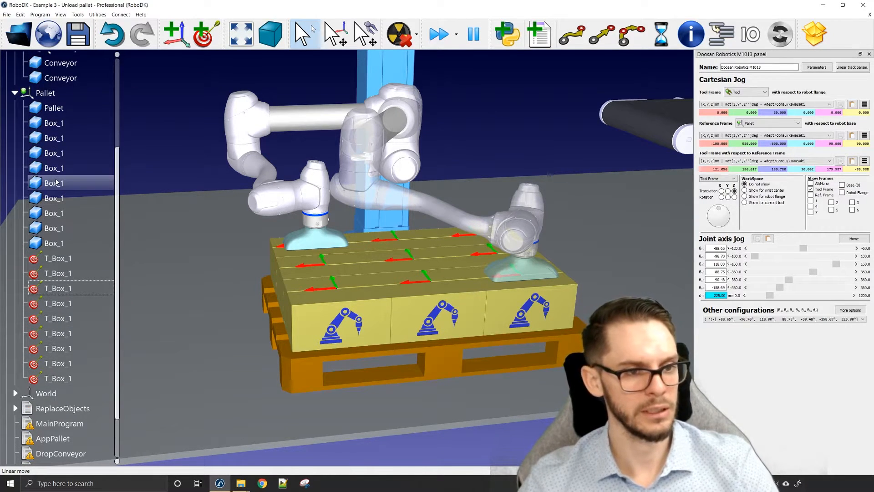
Rename the nine Box_1 objects under Pallet as a numbered group with the base name Box_1
left_click(54, 123)
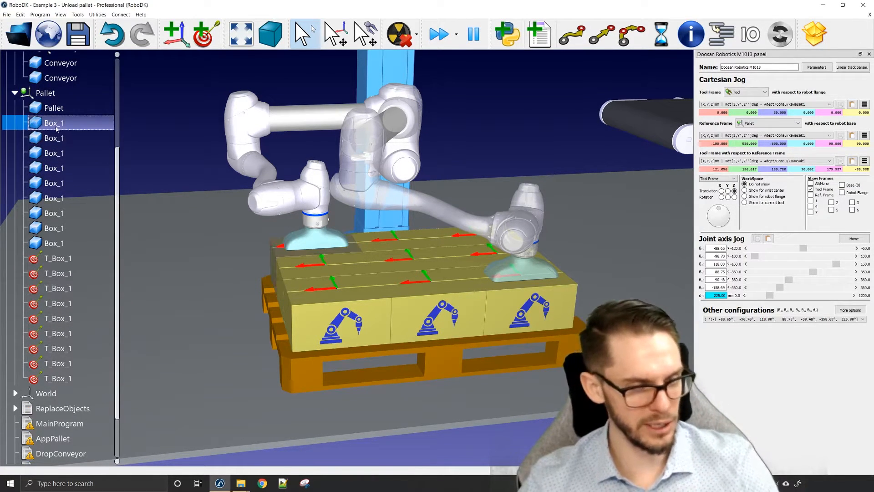
left_click(54, 243, "shift")
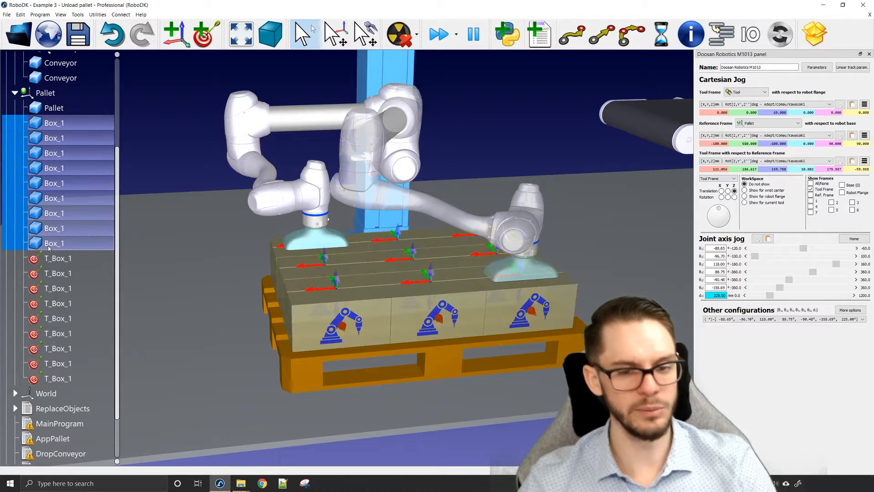
right_click(72, 194)
left_click(100, 213)
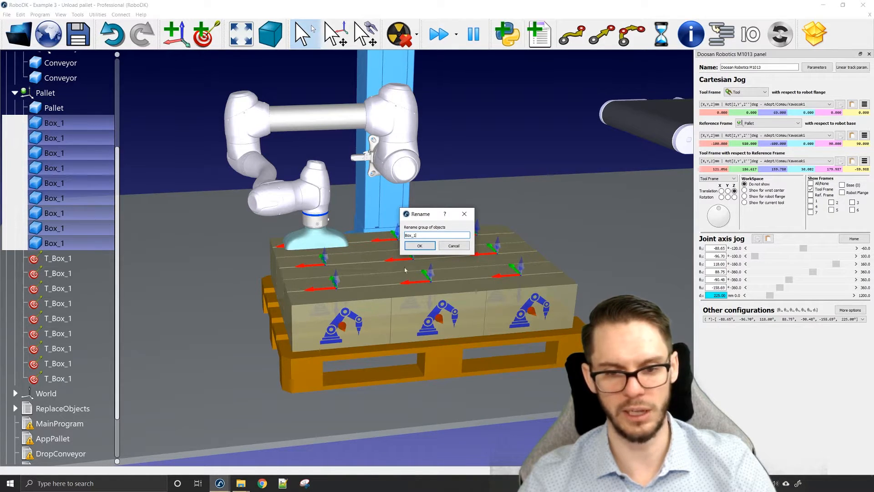
left_click(420, 246)
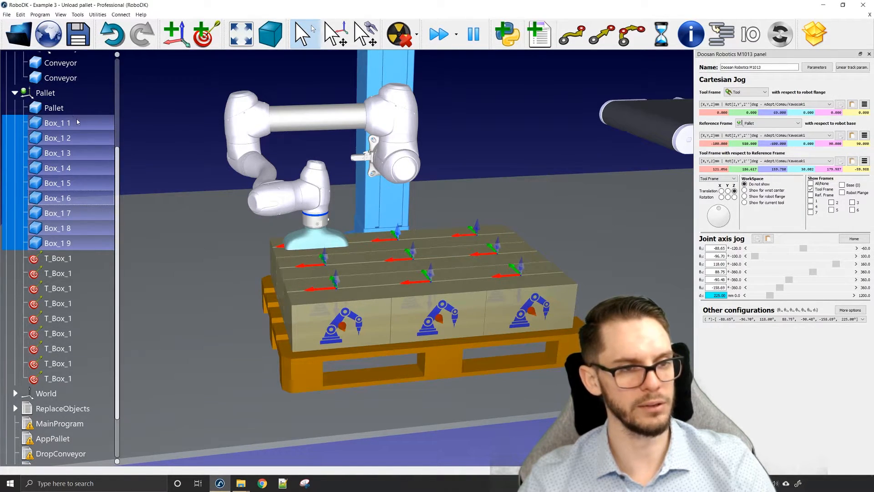
left_click(127, 122)
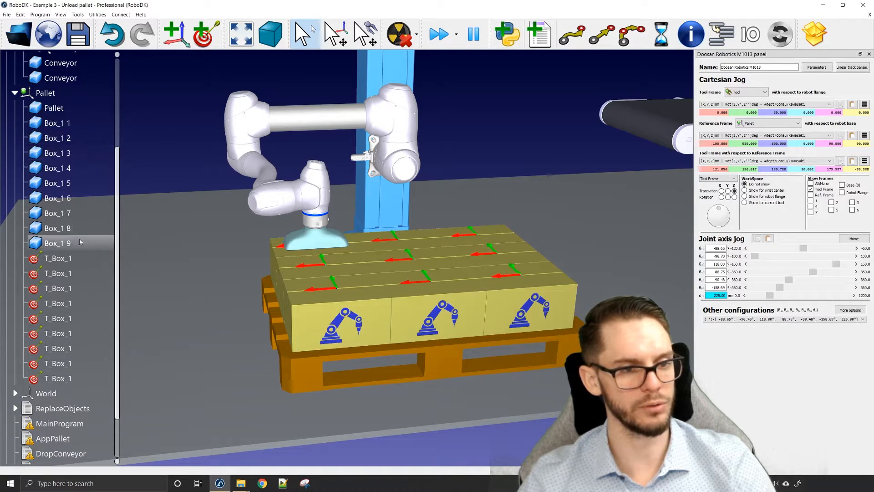
Rename the nine T_Box_1 targets as a numbered group with the base name T_Box_1
left_click(76, 259)
left_click(76, 378, "shift")
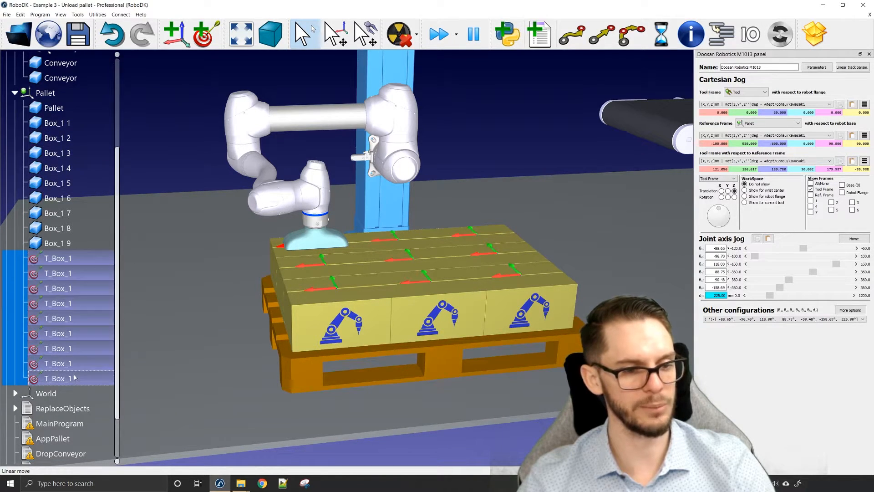
right_click(79, 320)
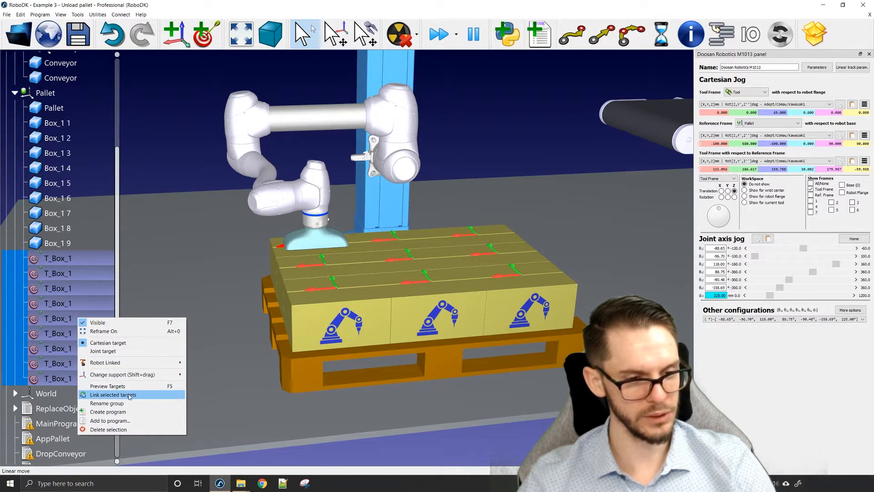
left_click(108, 403)
left_click(421, 245)
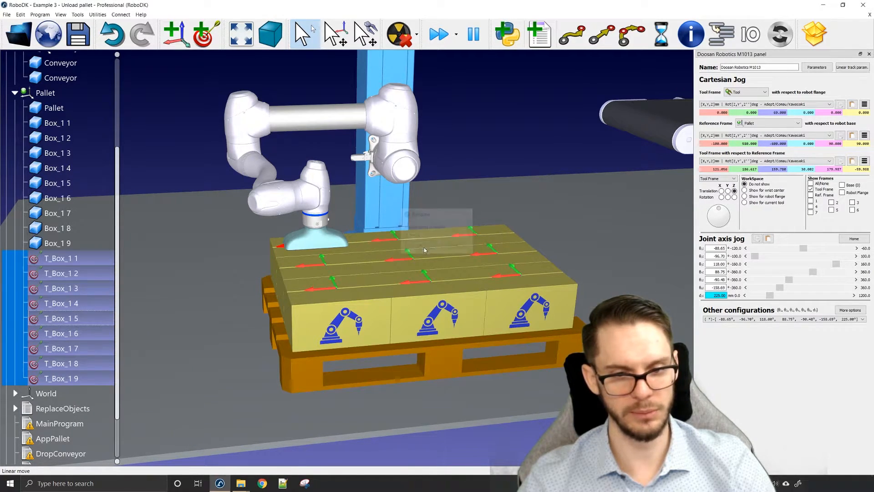
Check the numbering order of Box_1 1 through Box_1 9 against their positions on the pallet
left_click(56, 124)
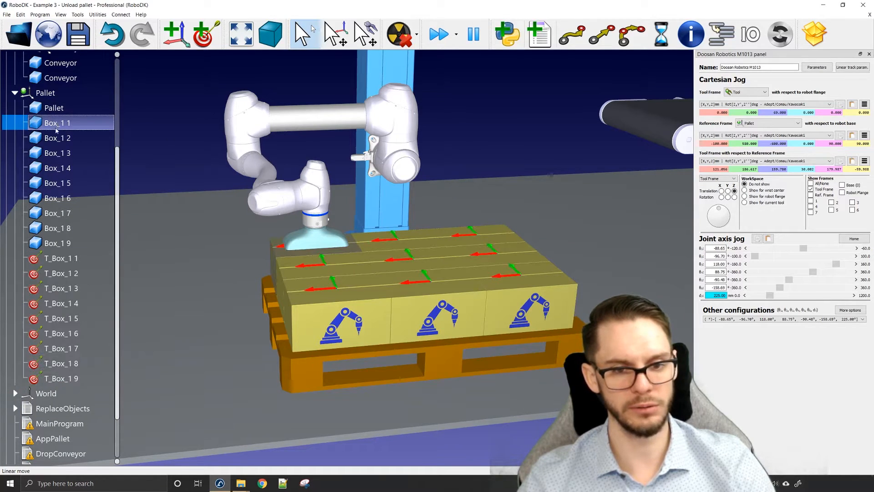
left_click(56, 139)
left_click(55, 154)
left_click(56, 169)
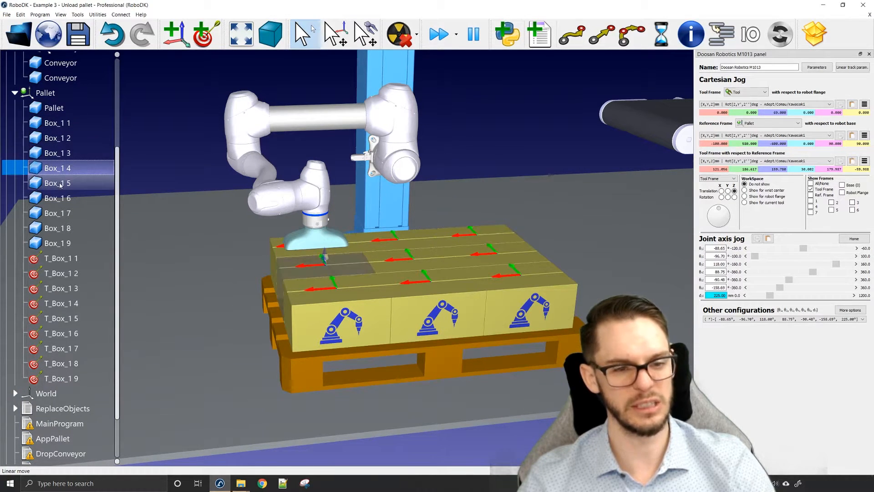
left_click(56, 184)
left_click(57, 199)
left_click(57, 214)
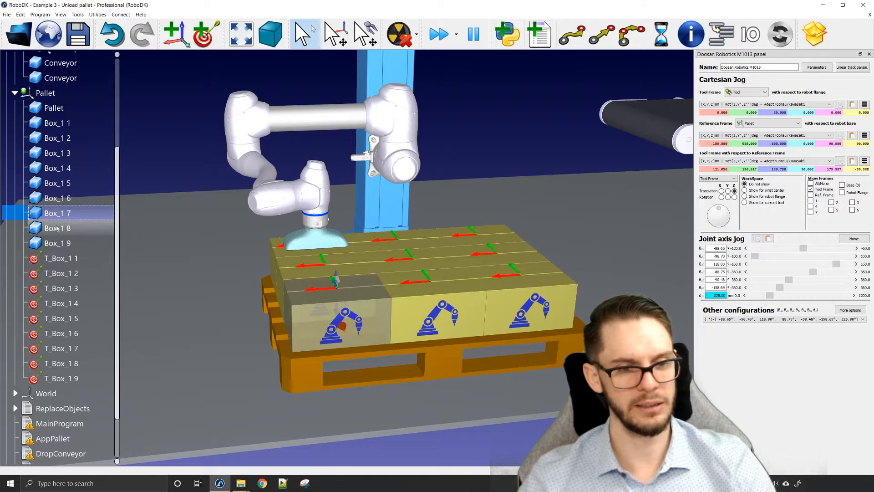
left_click(56, 229)
left_click(57, 244)
Move the robot through targets T_Box_1 1 to T_Box_1 9 and back to the first to check their order
left_click(60, 259)
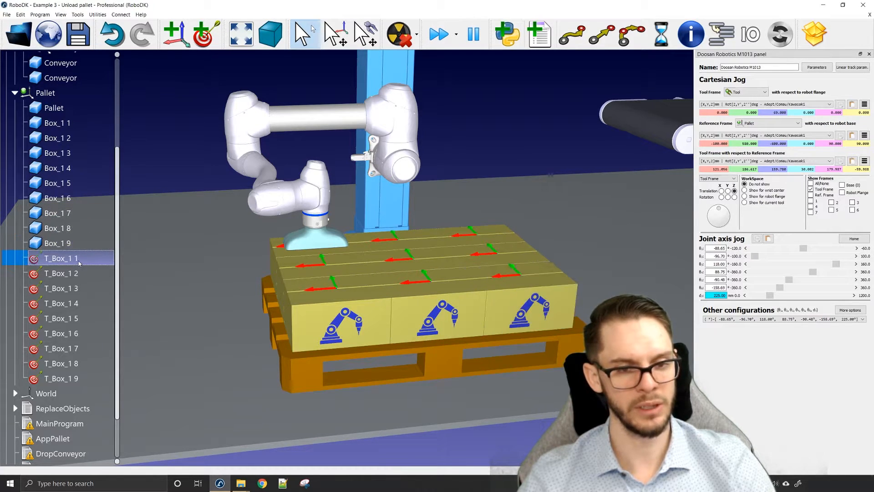
left_click(69, 274)
left_click(66, 289)
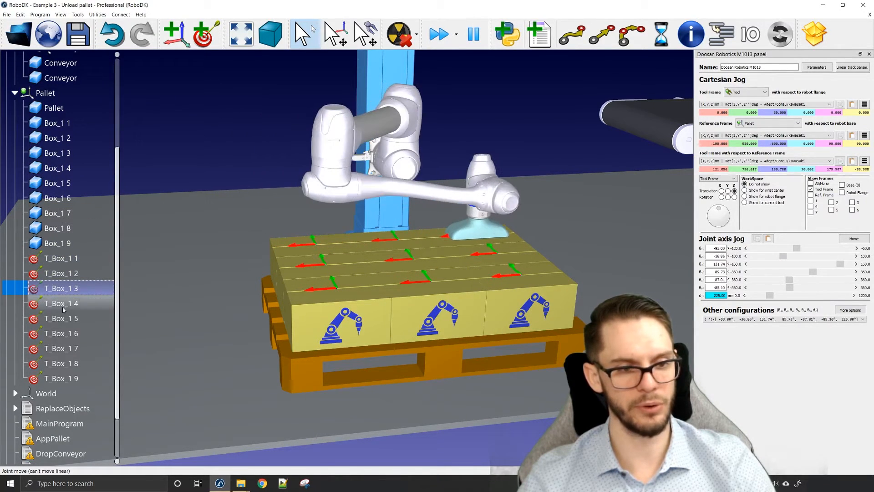
left_click(64, 305)
left_click(64, 319)
left_click(66, 334)
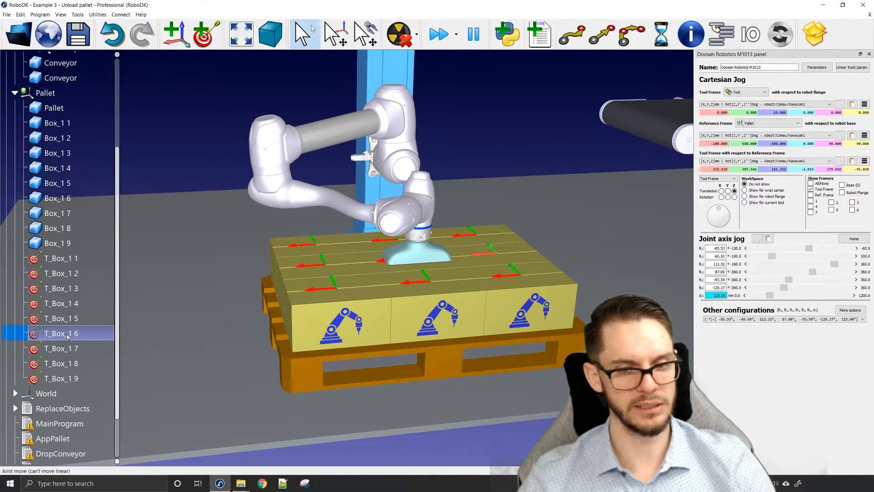
left_click(66, 348)
left_click(68, 363)
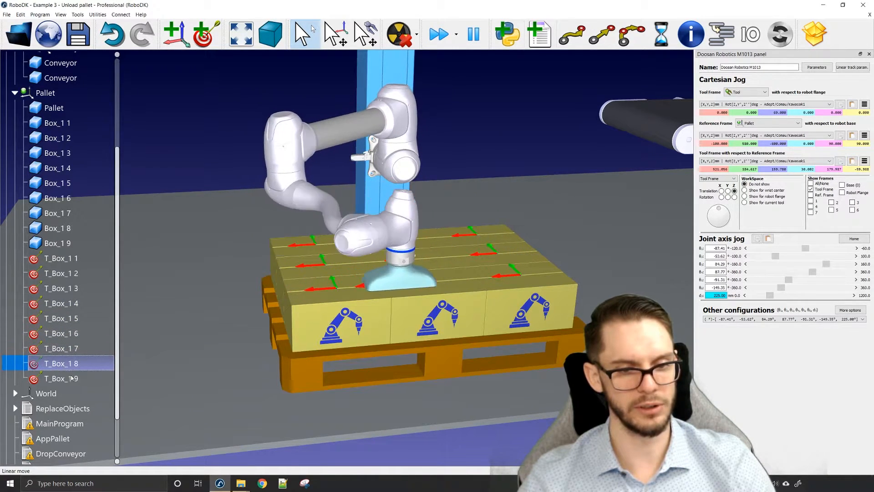
left_click(71, 379)
left_click(62, 258)
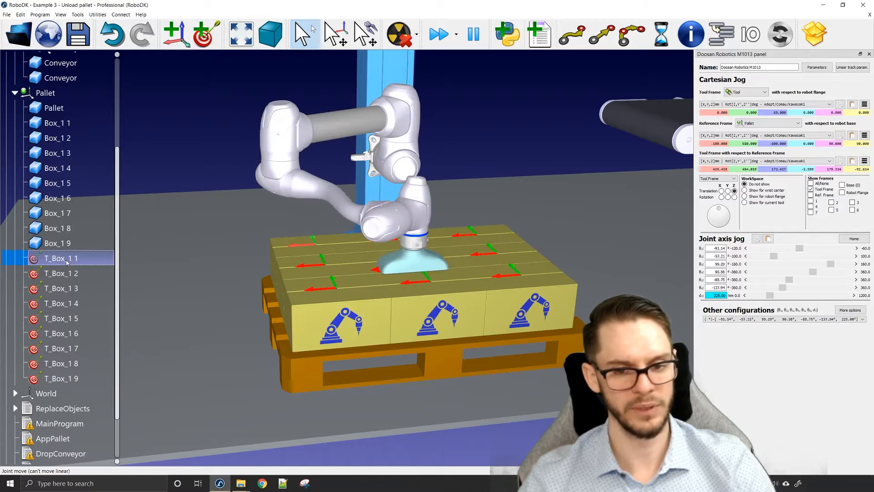
left_click(181, 156)
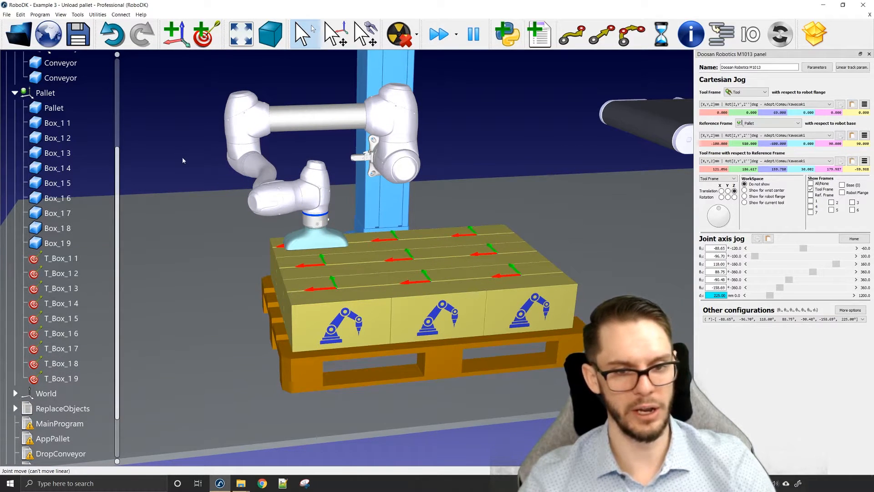
Add a new reference frame under the Pallet frame
left_click_drag(181, 156, 206, 191)
scroll(271, 272, "down", 2)
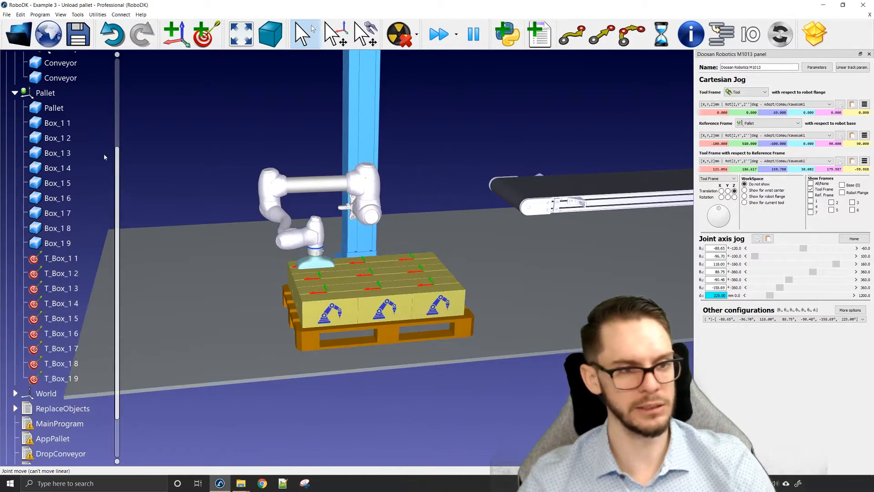
left_click(47, 92)
right_click(47, 92)
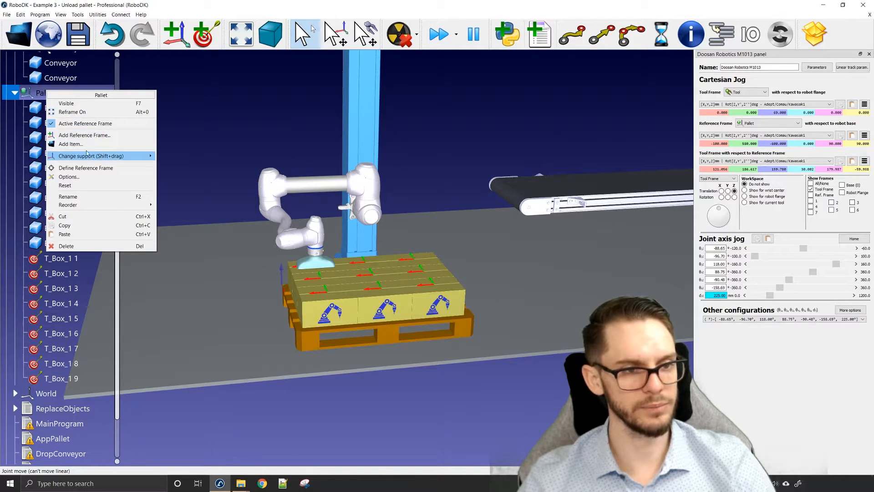
left_click(80, 138)
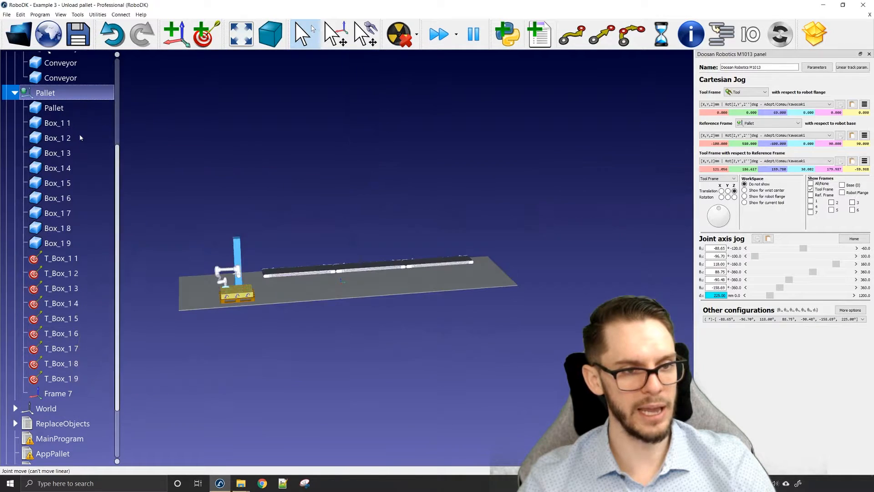
right_click(45, 394)
left_click(64, 330)
scroll(232, 291, "up", 8)
middle_click_drag(223, 288, 337, 298)
Copy the nine Box_1 objects and nine T_Box_1 targets into the new Frame 7
left_click(59, 123)
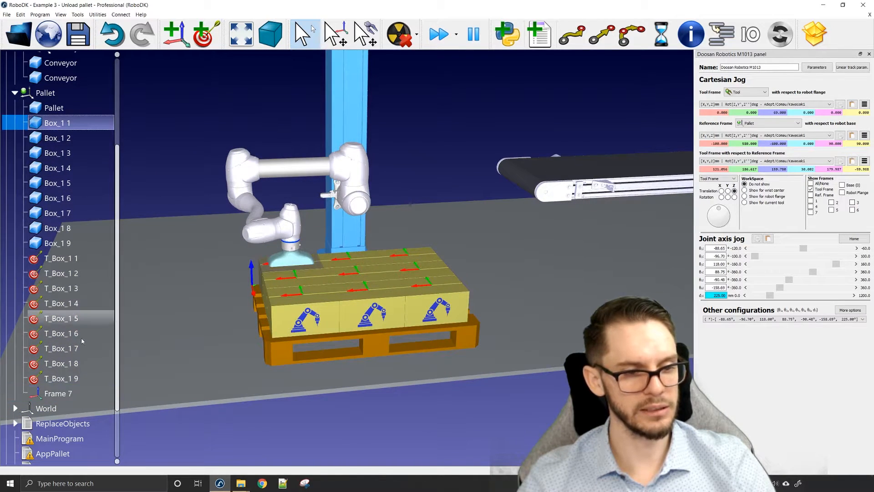
left_click(62, 385, "shift")
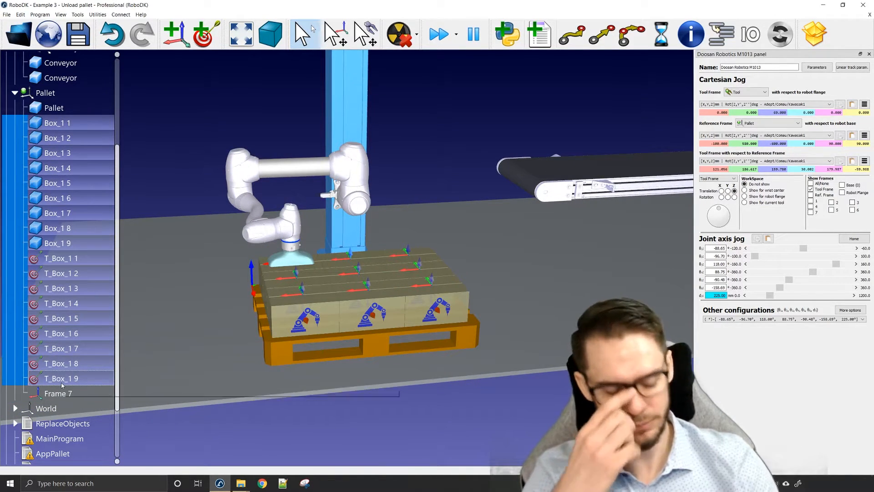
left_click(55, 393)
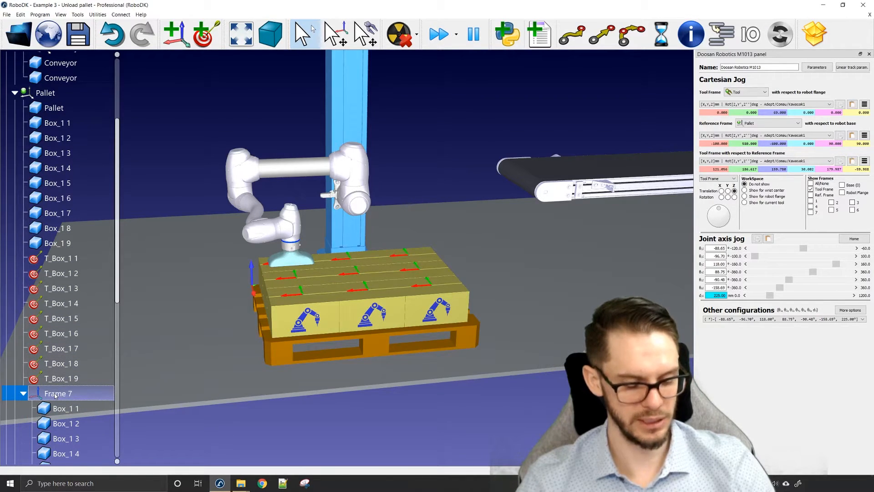
Set Frame 7's Z position with respect to Pallet to 152.5 mm
double_click(54, 392)
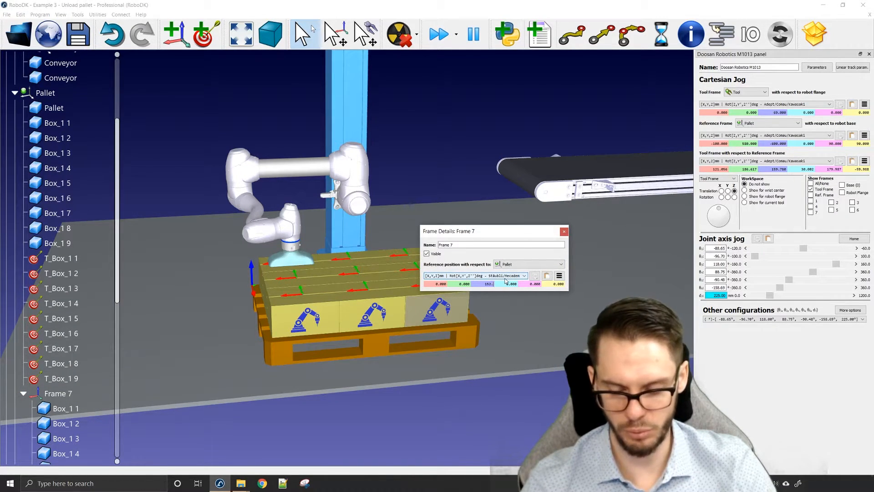
type("152.5")
key("Return")
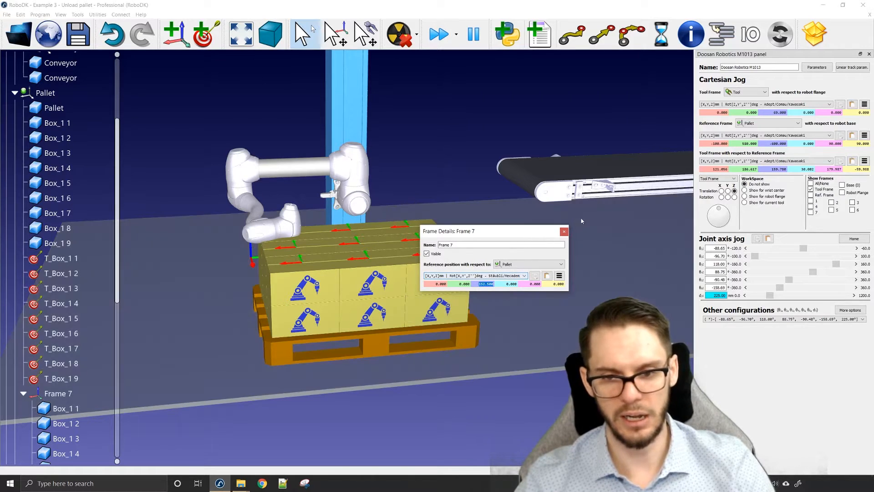
left_click(563, 232)
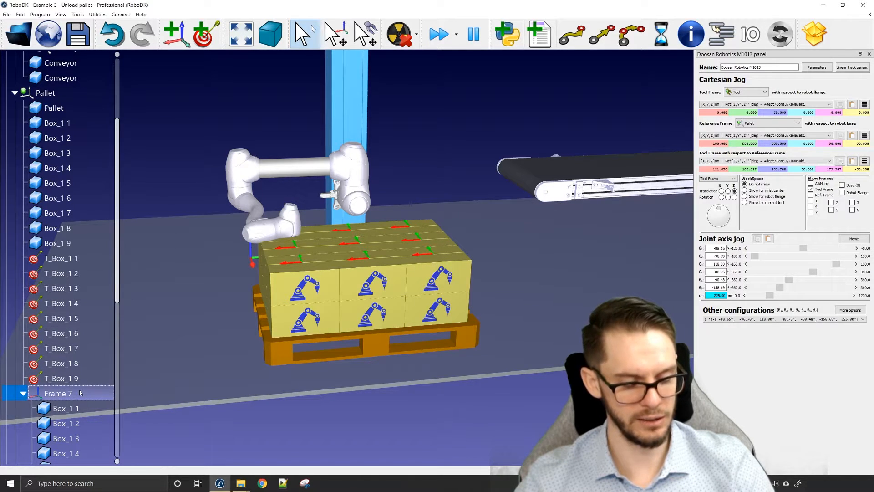
Paste a copy of Frame 7 with its contents under Pallet and set the copy's Z position to 305 mm
left_click(54, 92)
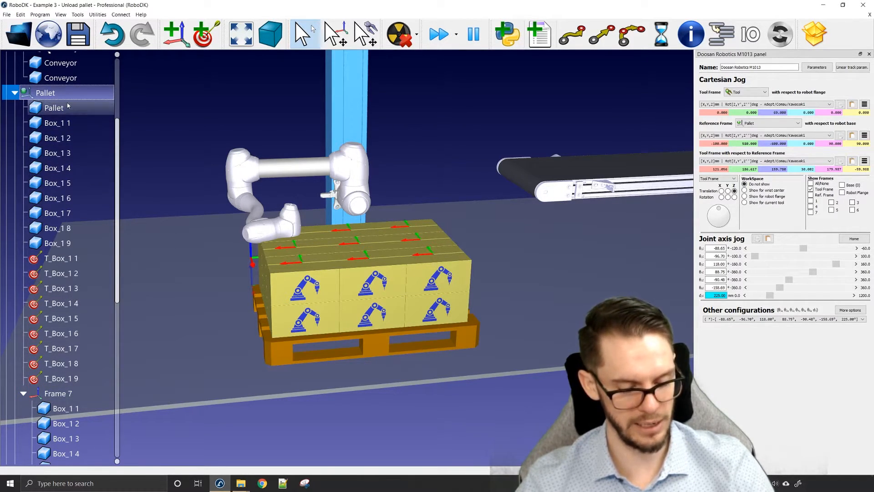
scroll(64, 160, "down", 7)
left_click(31, 371)
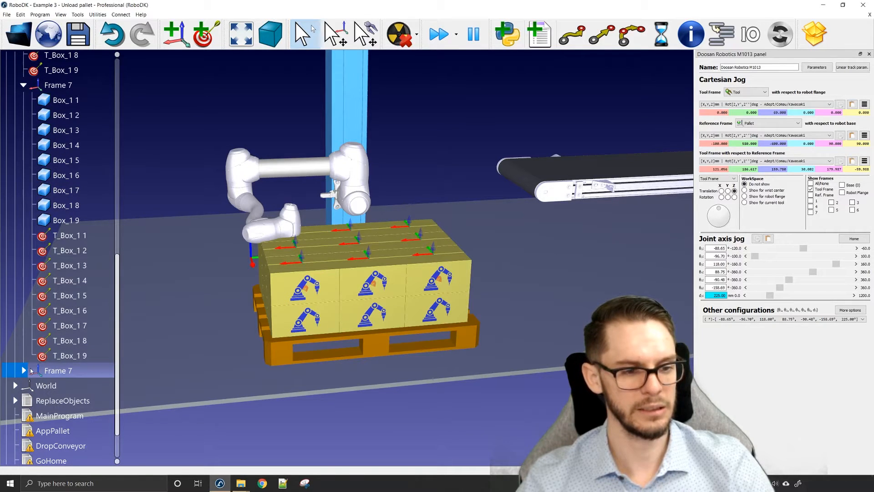
double_click(41, 372)
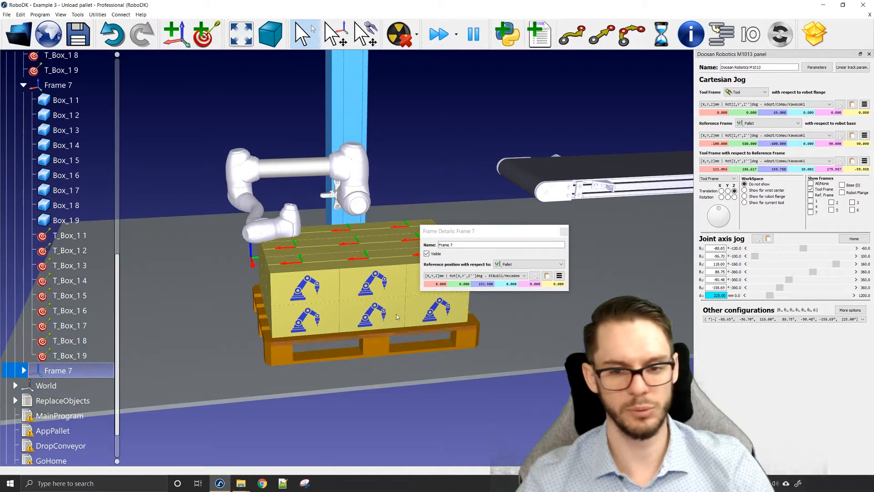
double_click(482, 284)
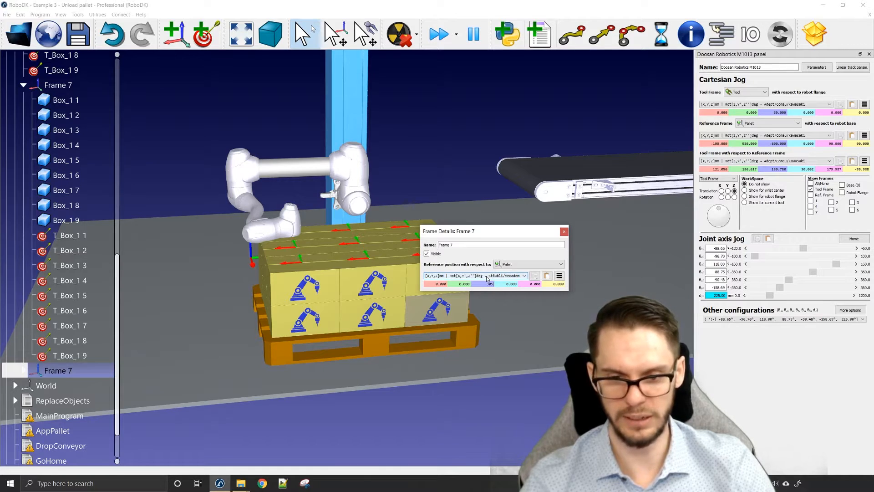
key("Return")
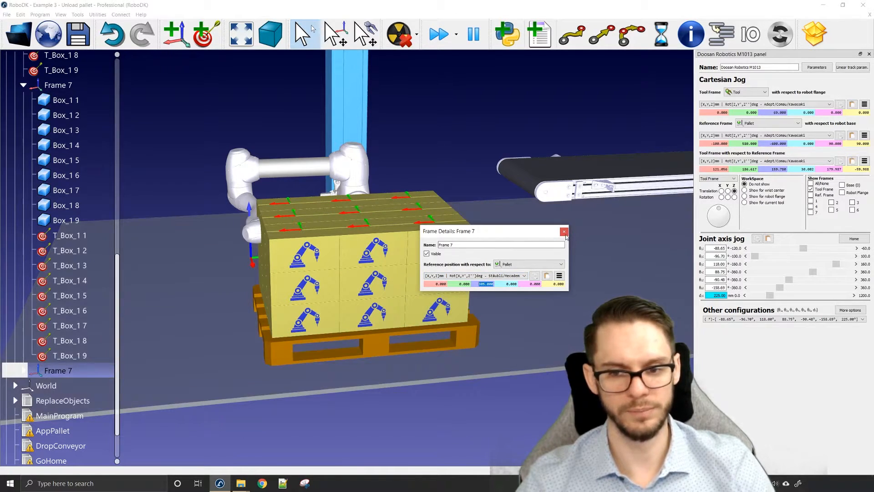
left_click(564, 231)
Rename the nine boxes under the first Frame 7 as a group with the base name Box_2
left_click(24, 371)
scroll(68, 318, "up", 2)
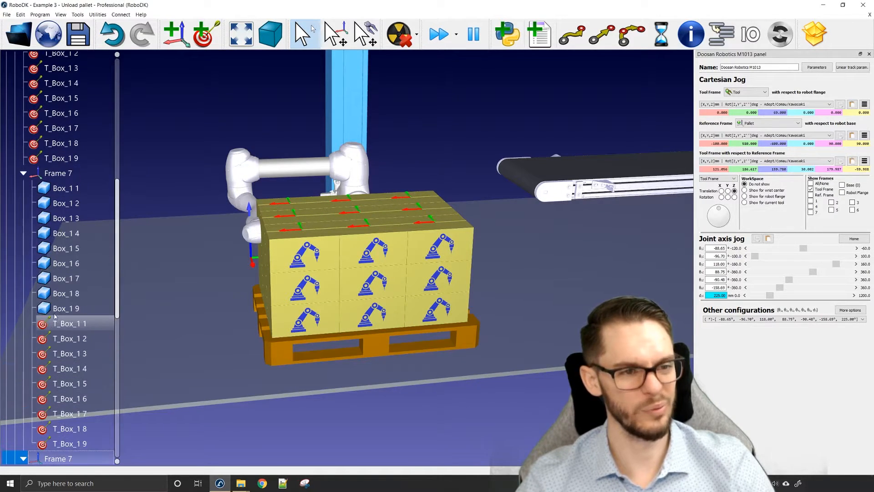
left_click(88, 195)
left_click(71, 309, "shift")
right_click(73, 310)
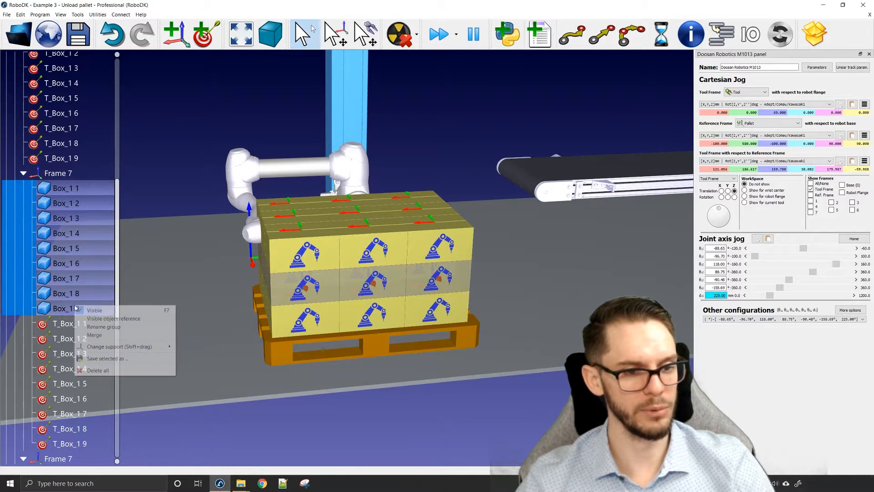
left_click(103, 327)
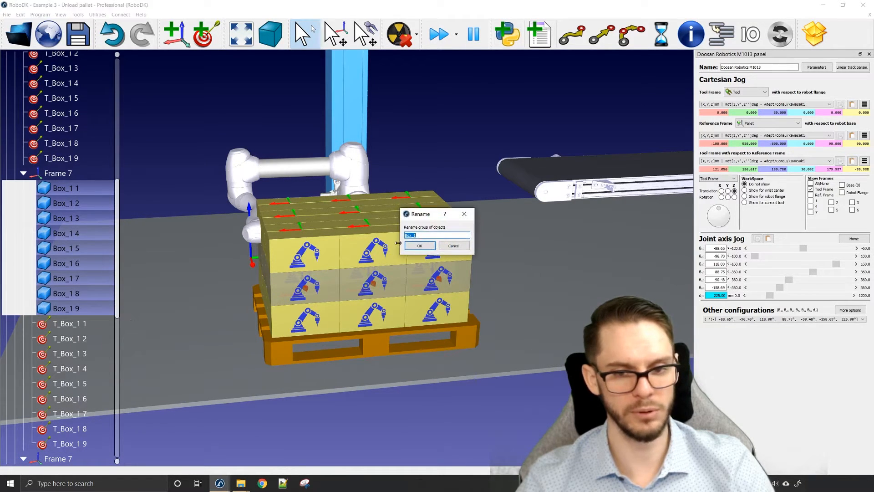
key("BackSpace")
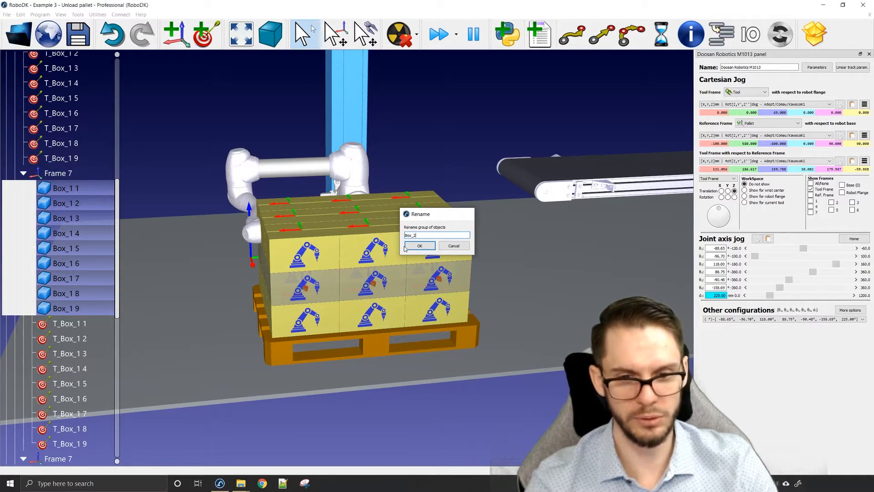
type("2")
left_click(405, 247)
Rename the nine targets under the first Frame 7 as a group with the base name T_Box_2
left_click(71, 324)
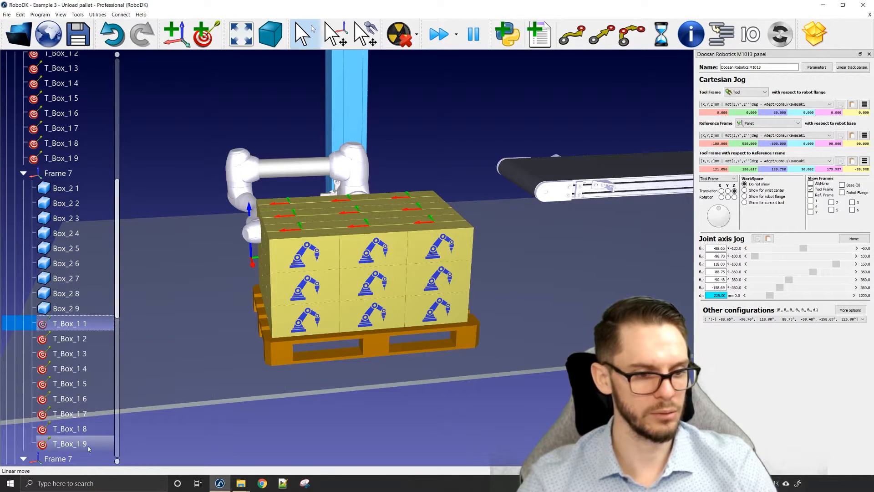
left_click(88, 443, "shift")
right_click(82, 402)
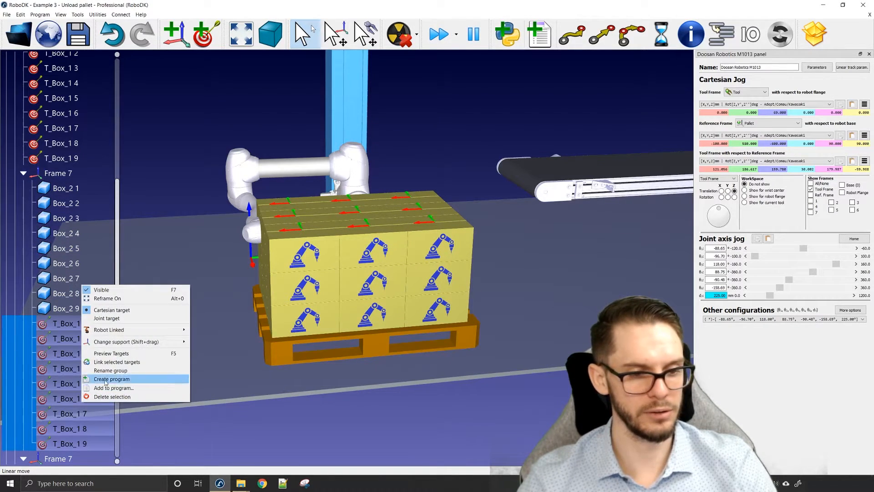
left_click(127, 371)
key("BackSpace")
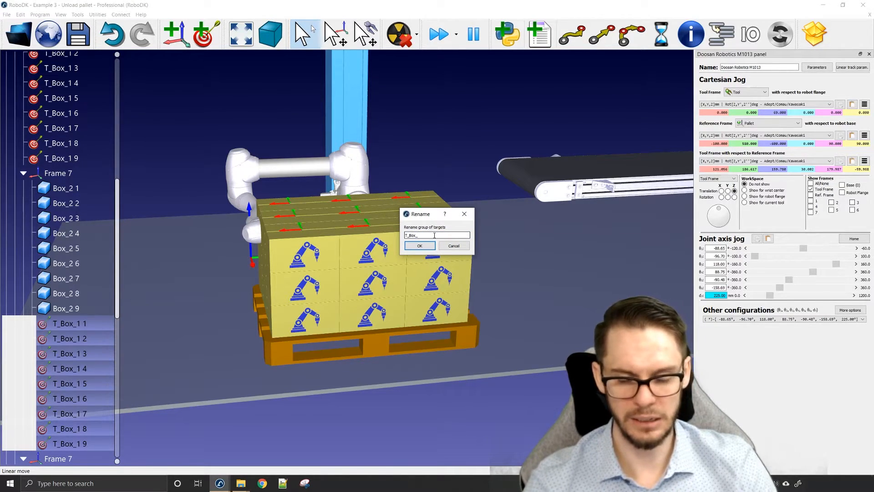
type("2")
key("Return")
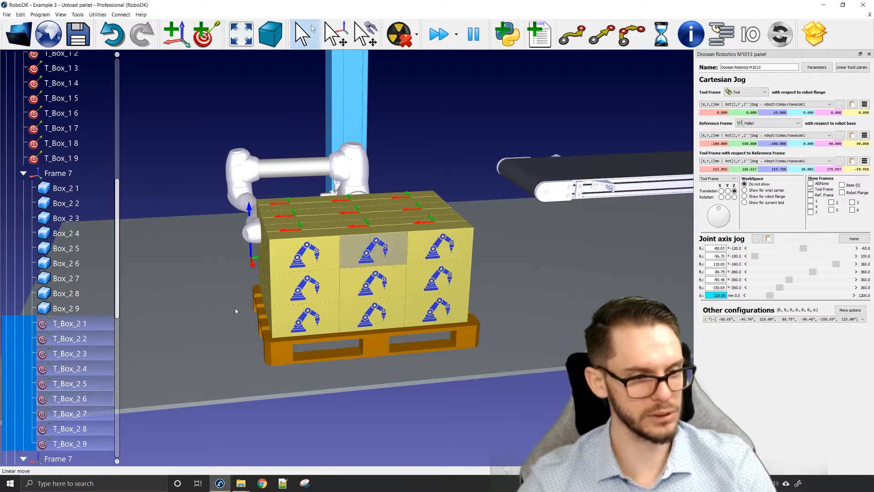
Rename the nine boxes under the second Frame 7 as a group with the base name Box_3
scroll(78, 331, "down", 3)
left_click(73, 341)
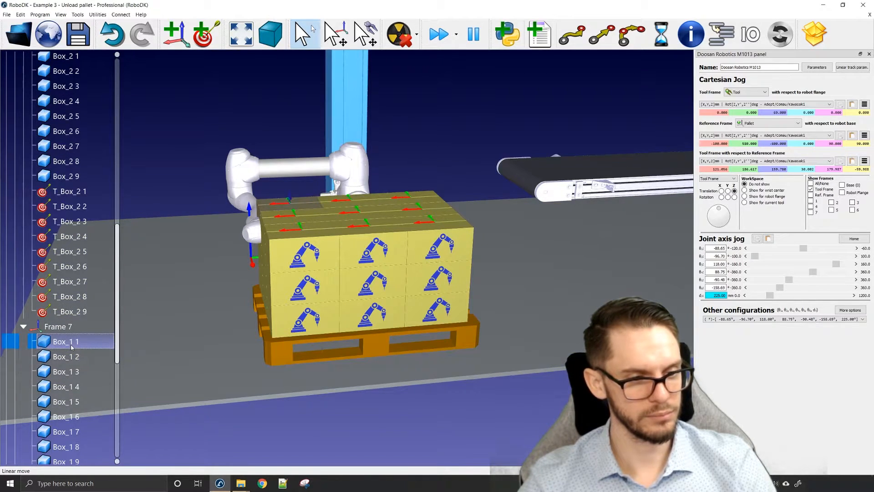
scroll(78, 319, "down", 4)
left_click(94, 290, "shift")
right_click(95, 277)
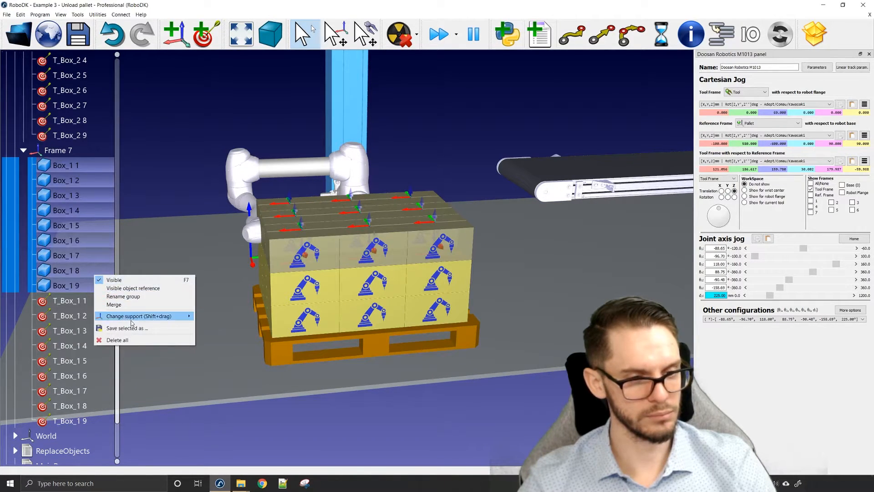
left_click(135, 296)
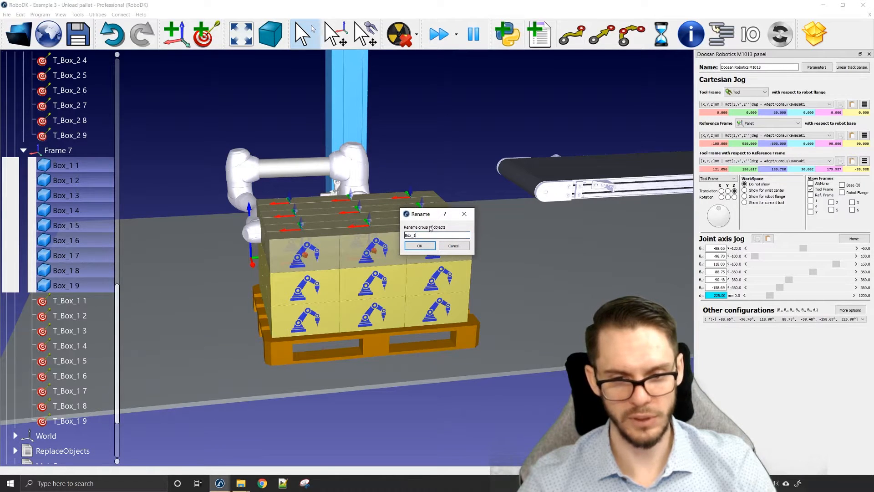
key("BackSpace")
key("Return")
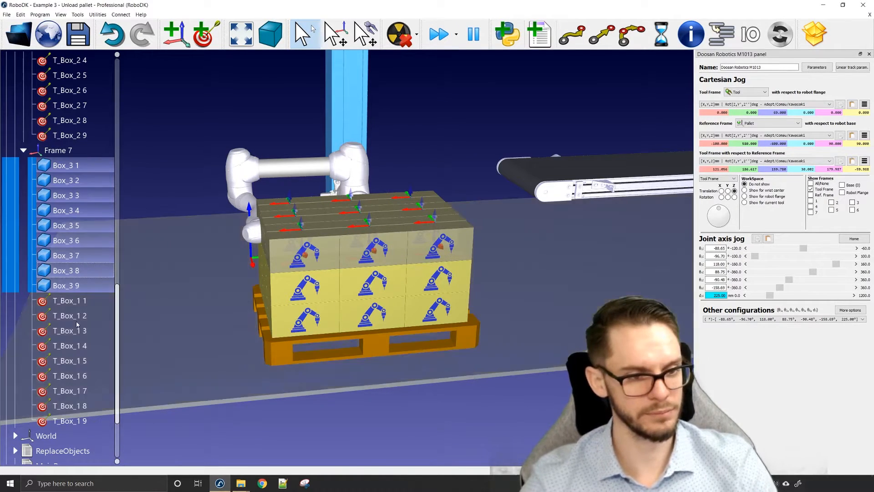
Rename the nine targets under the second Frame 7 as a group with the base name T_Box_3
left_click(68, 301)
left_click(73, 421, "shift")
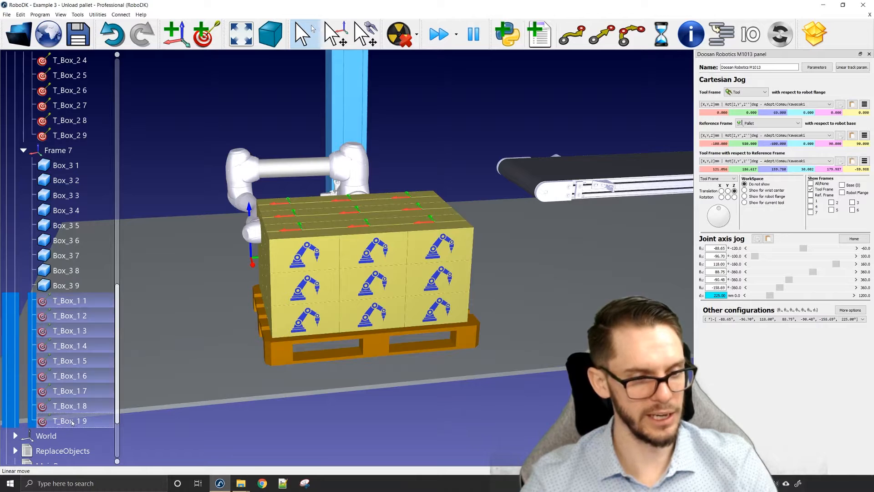
right_click(68, 346)
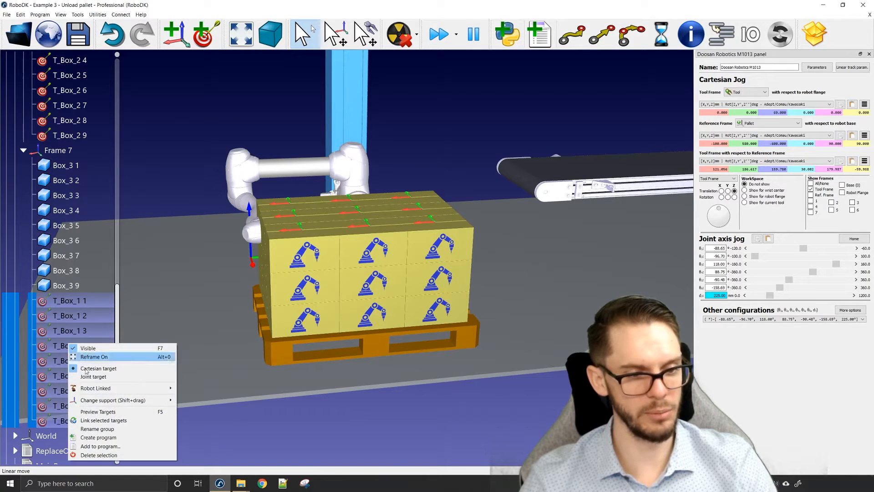
left_click(114, 429)
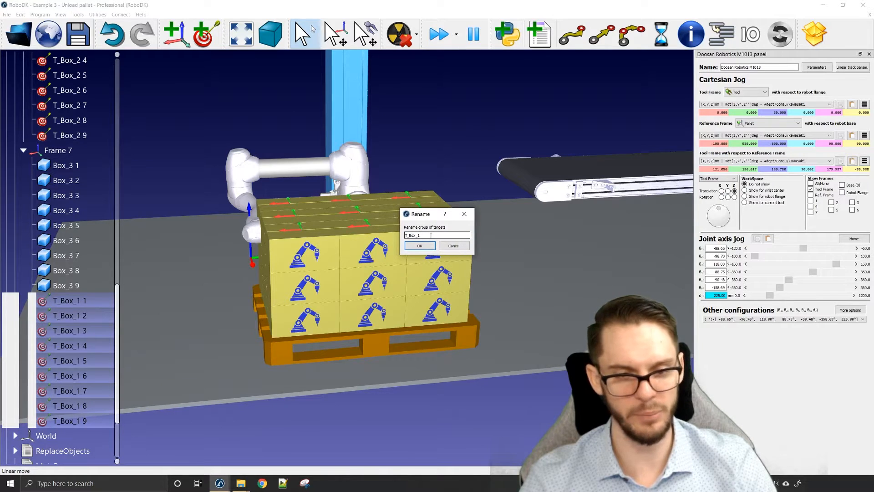
key("BackSpace")
type("3")
key("Return")
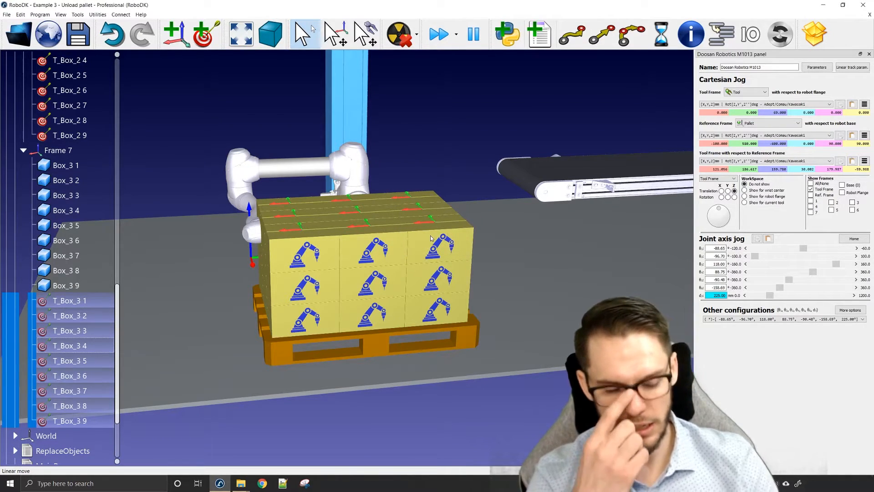
Change the support of the nine Box_2 boxes from Frame 7 to the Pallet frame
scroll(79, 161, "up", 6)
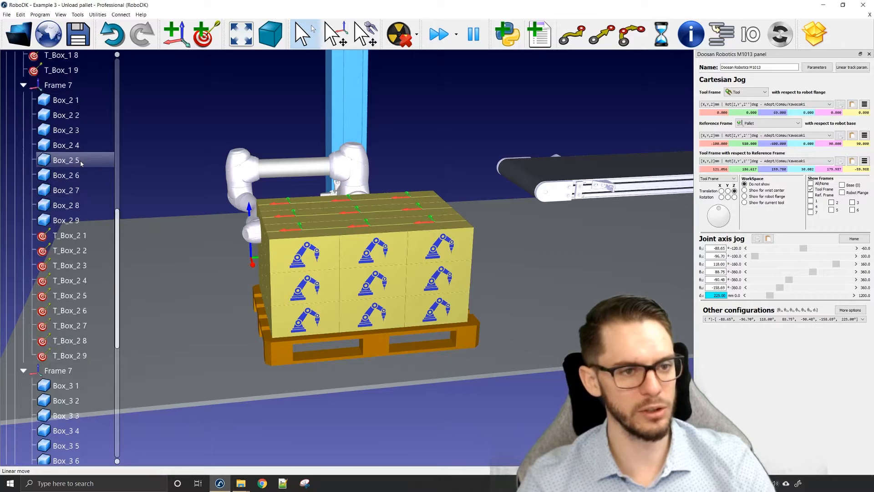
left_click(66, 144)
left_click(66, 264, "shift")
right_click(75, 193)
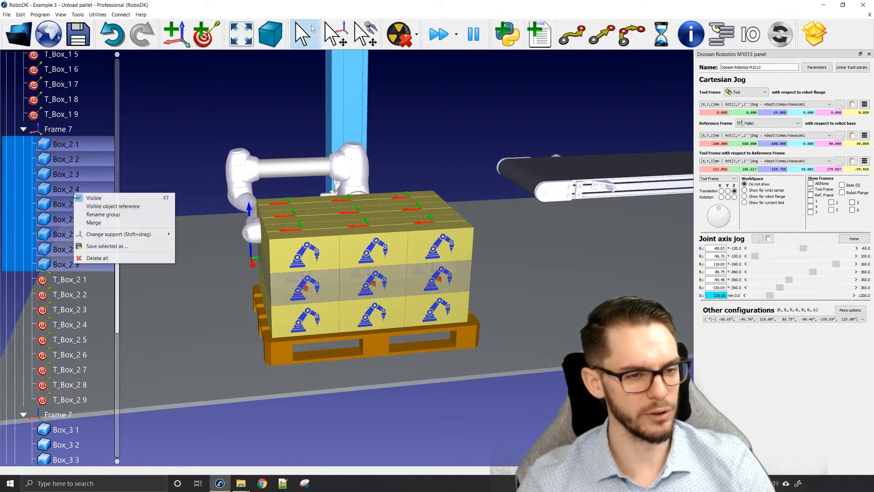
mouse_move(119, 235)
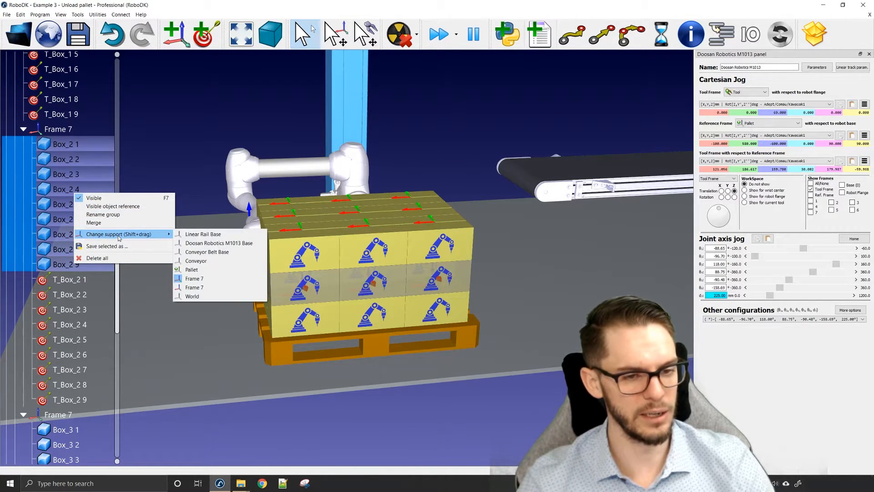
left_click(196, 263)
Change the support of the nine Box_3 boxes from Frame 7 to the Pallet frame
scroll(86, 241, "down", 4)
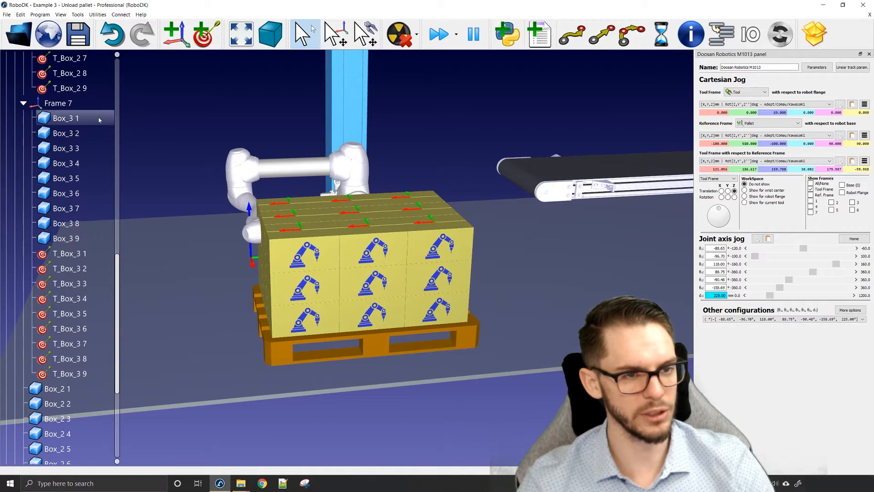
left_click(66, 118)
left_click(90, 234, "shift")
right_click(83, 219)
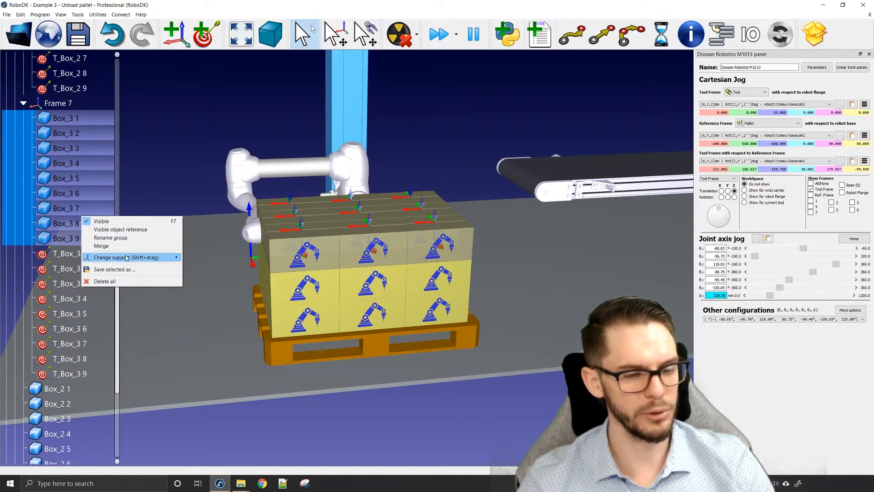
mouse_move(147, 260)
left_click(199, 293)
Change the support of the nine T_Box_2 targets from Frame 7 to the Pallet frame
scroll(73, 171, "up", 1)
scroll(73, 170, "up", 2)
left_click(73, 100)
left_click(73, 220, "shift")
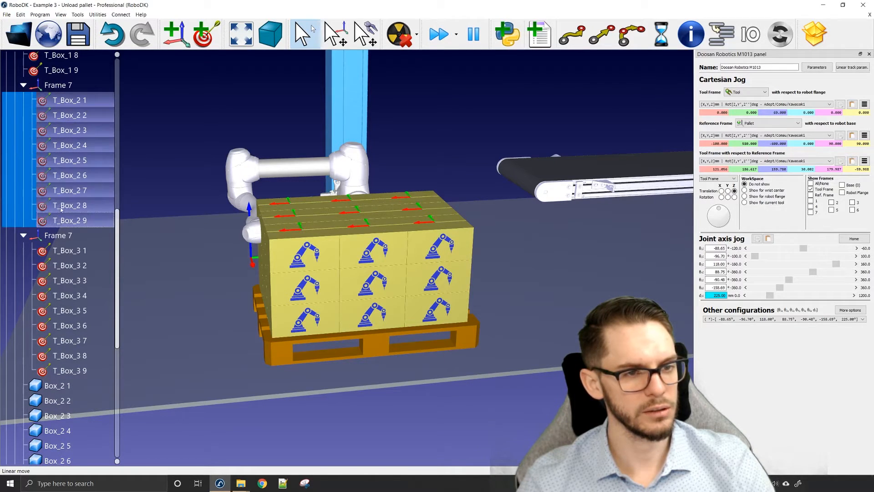
right_click(86, 157)
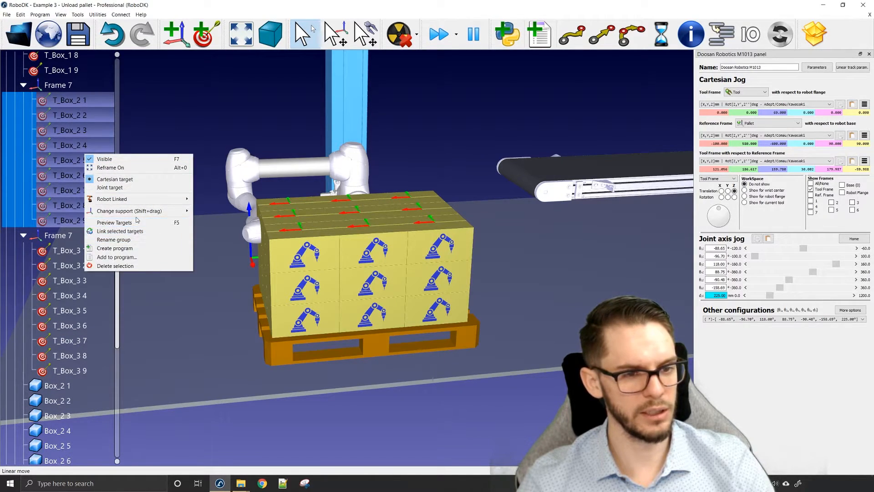
mouse_move(151, 211)
left_click(225, 247)
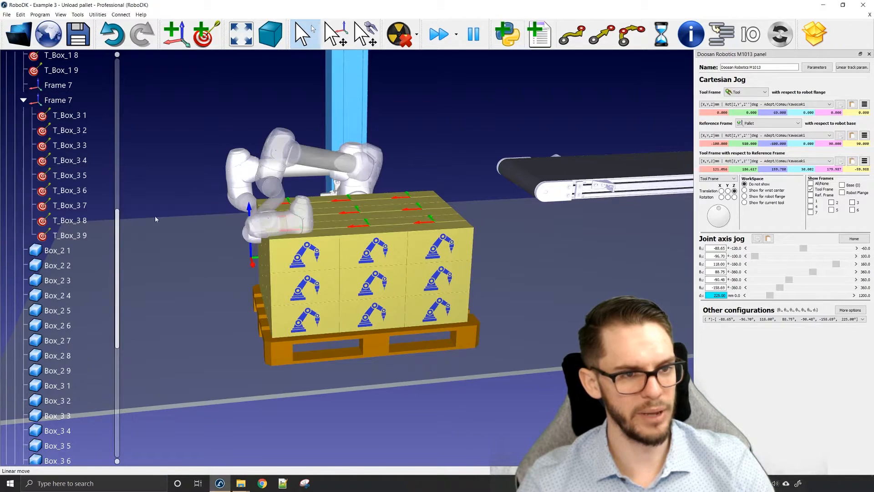
Change the support of the nine T_Box_3 targets to the Pallet frame and delete both emptied Frame 7 frames
left_click(68, 116)
left_click(69, 235, "shift")
right_click(85, 181)
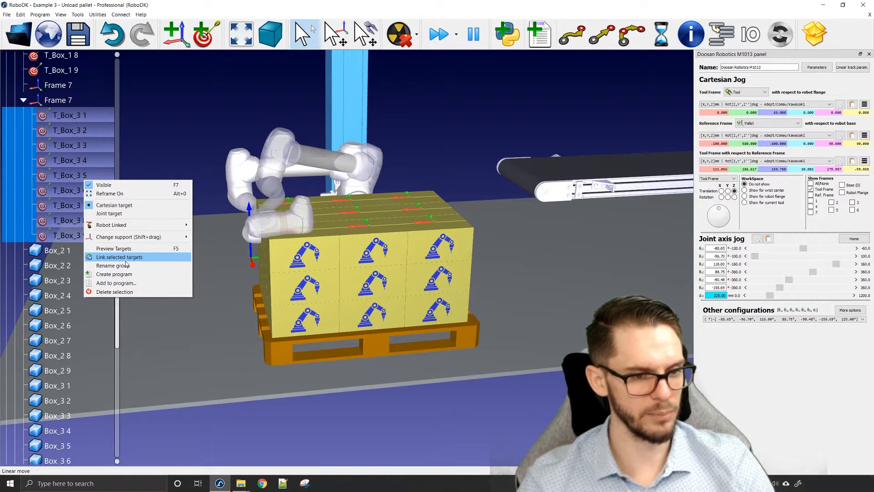
mouse_move(146, 236)
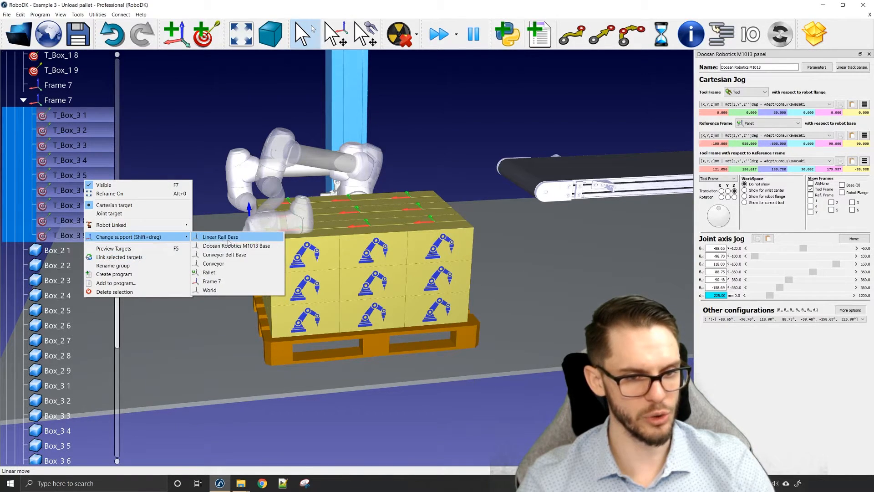
left_click(234, 265)
left_click(64, 87)
key("Delete")
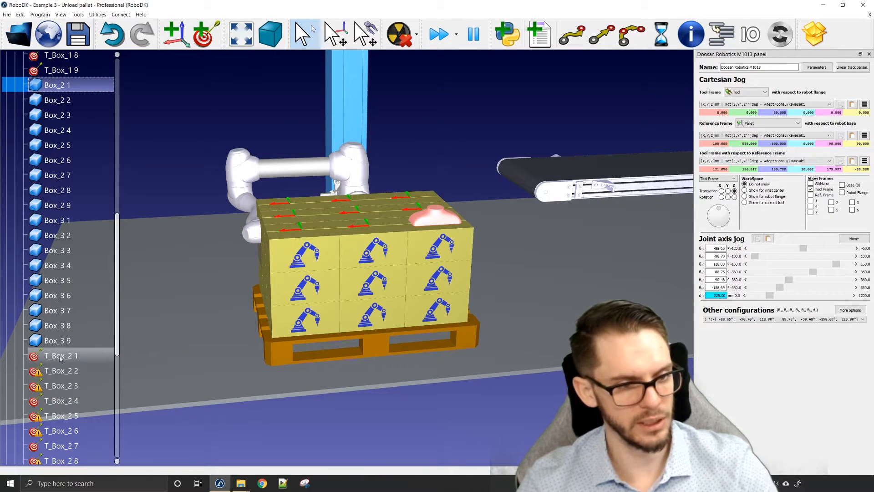
Reorder the Box_2 and Box_3 boxes under Pallet so they come before the T_Box_1 targets
left_click(57, 340, "shift")
scroll(55, 312, "up", 4)
left_click_drag(61, 262, 96, 132)
left_click(95, 131)
Examine the pallet layers and the order and reachability of the T_Box_1, T_Box_2 and T_Box_3 targets
scroll(73, 204, "down", 4)
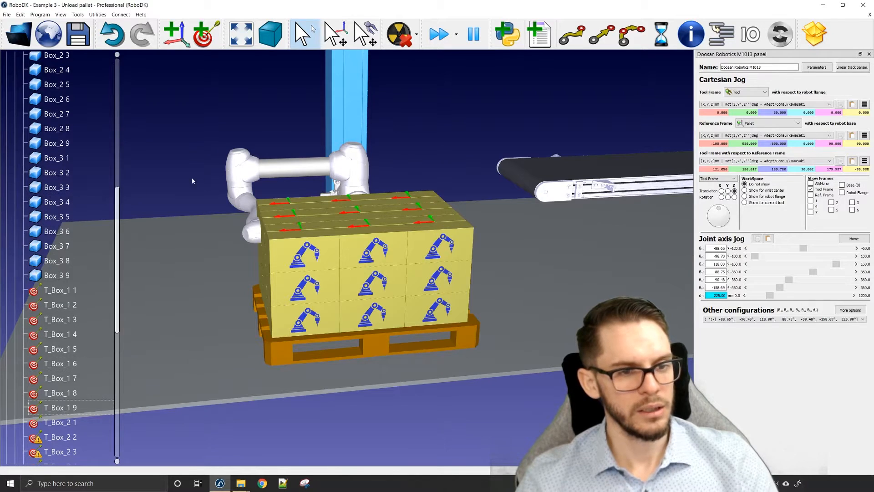
scroll(273, 219, "down", 5)
scroll(357, 266, "up", 6)
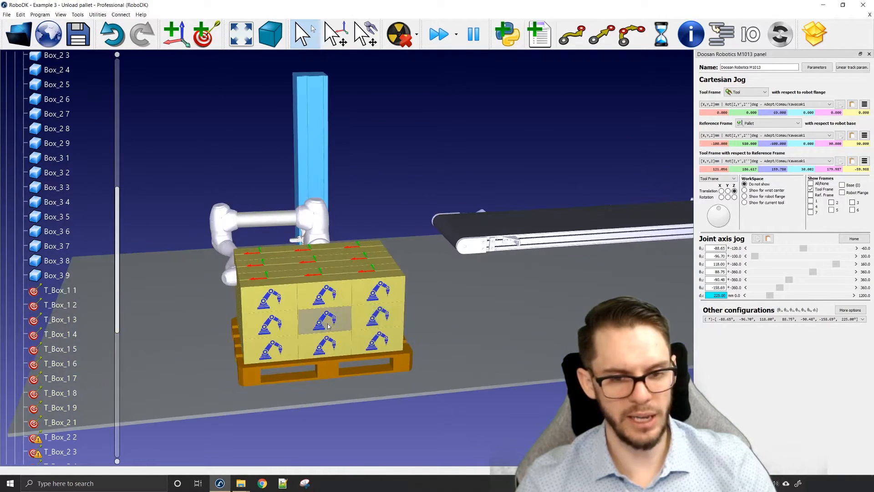
scroll(66, 322, "up", 5)
scroll(56, 294, "down", 7)
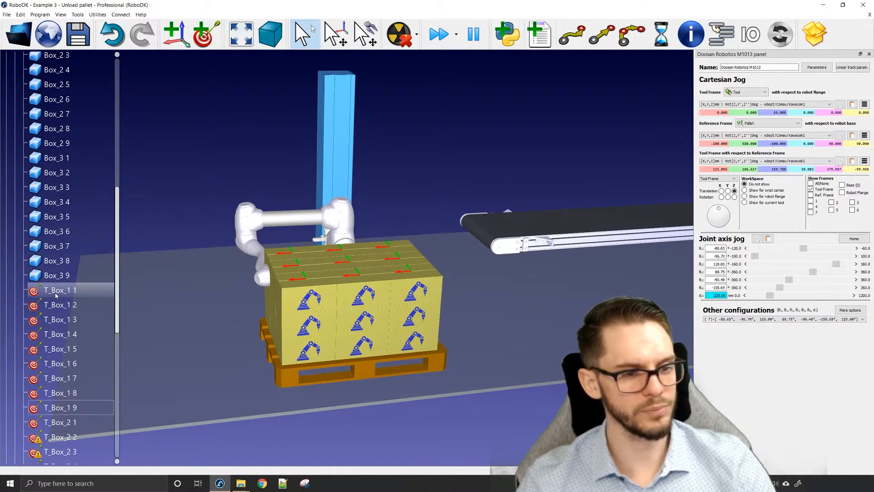
scroll(54, 295, "down", 2)
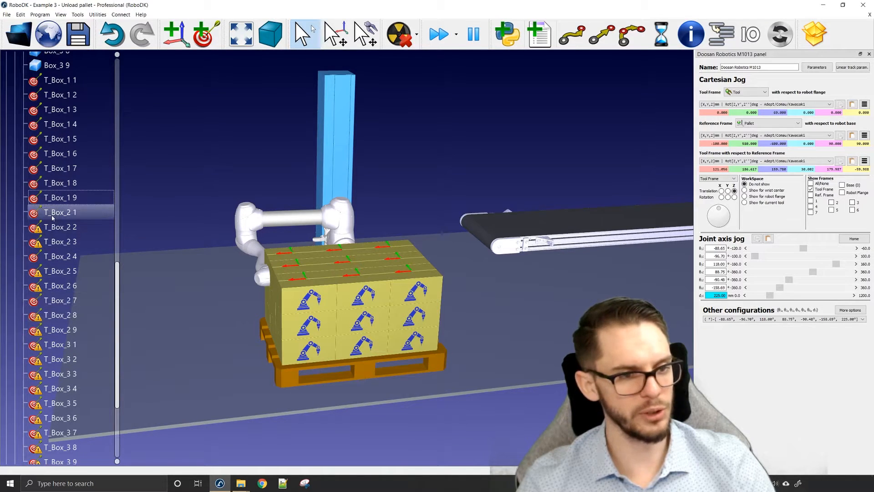
scroll(90, 313, "down", 3)
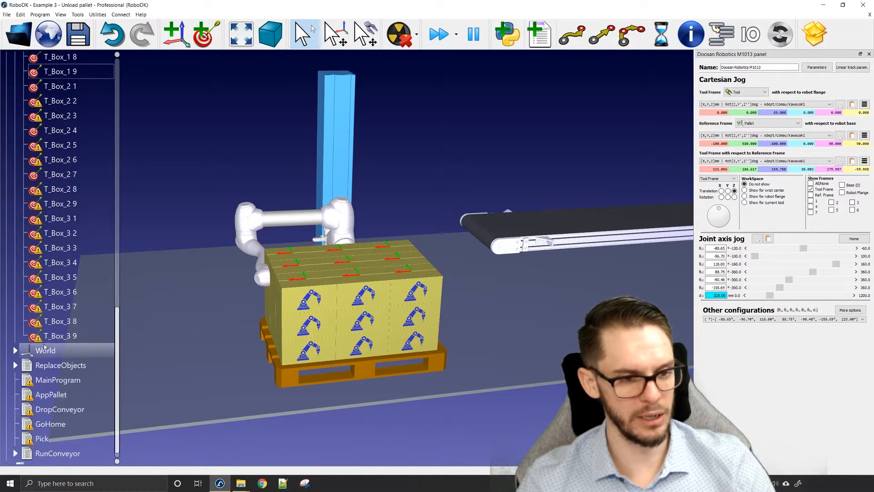
scroll(90, 313, "up", 2)
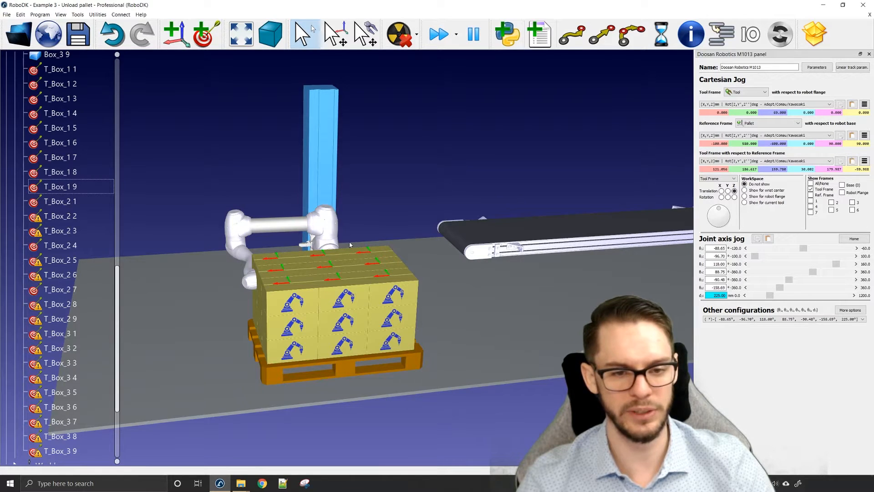
Hide the nine Box_3 boxes of the pallet's top layer
scroll(86, 217, "up", 5)
left_click(71, 146)
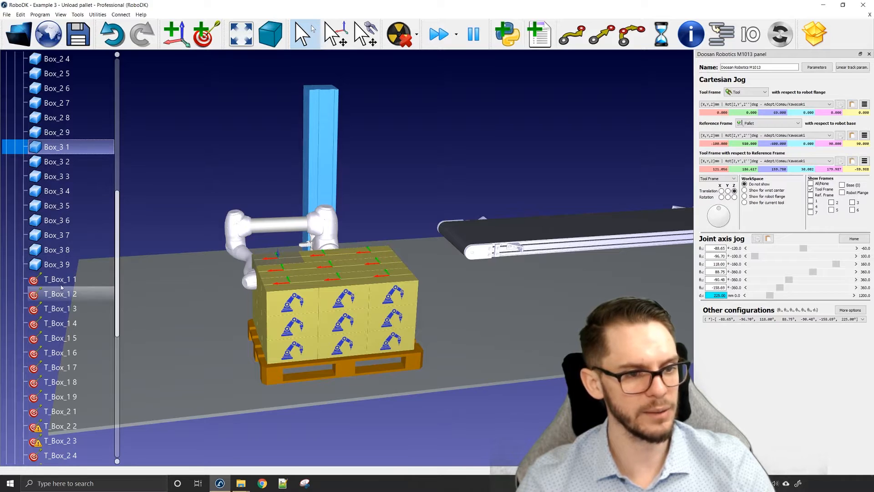
left_click(67, 265, "shift")
right_click(58, 239)
left_click(66, 236)
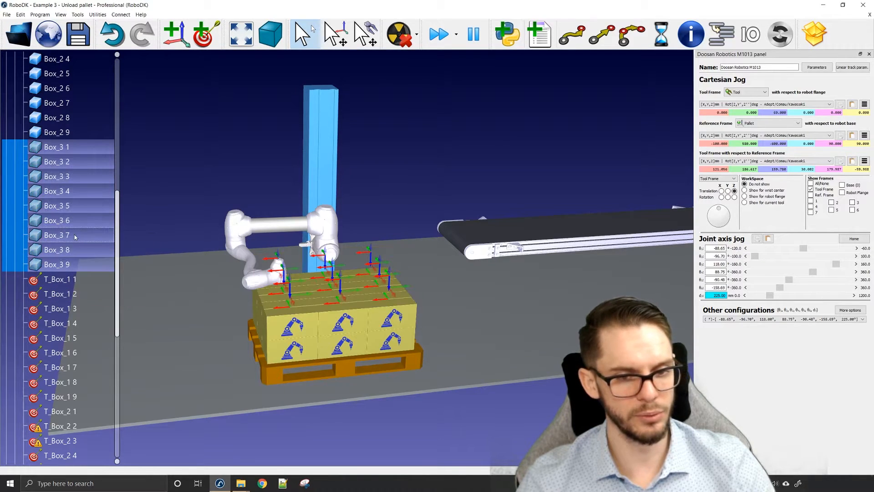
left_click(226, 173)
Test the robot's reach at targets T_Box_2 1, T_Box_2 3 and T_Box_2 4, and return it to T_Box_2 1
left_click_drag(257, 219, 270, 201)
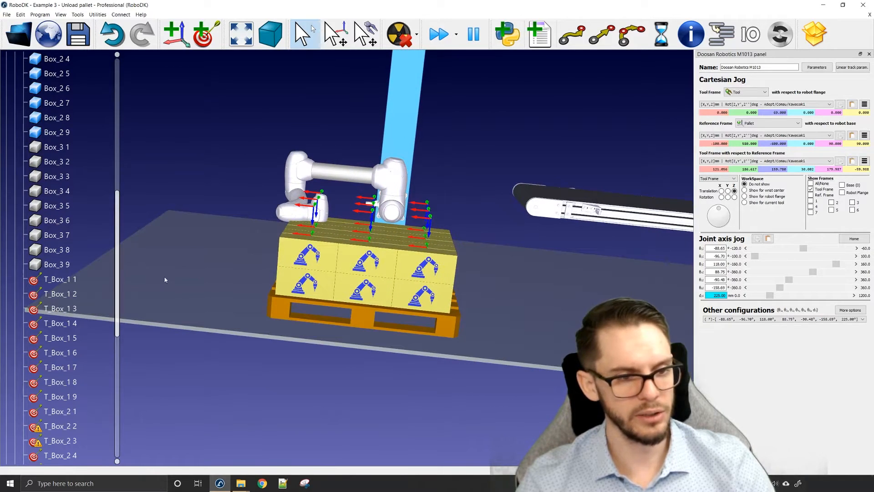
left_click(69, 414)
double_click(69, 414)
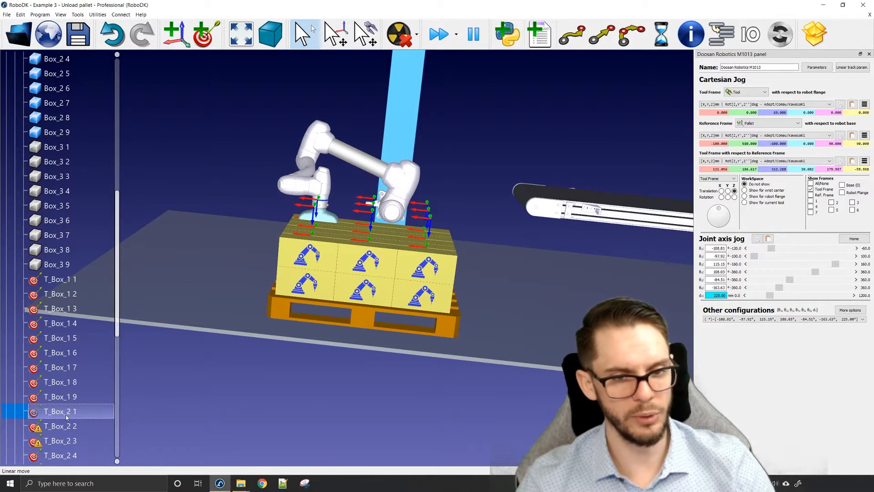
left_click(63, 440)
scroll(65, 447, "down", 2)
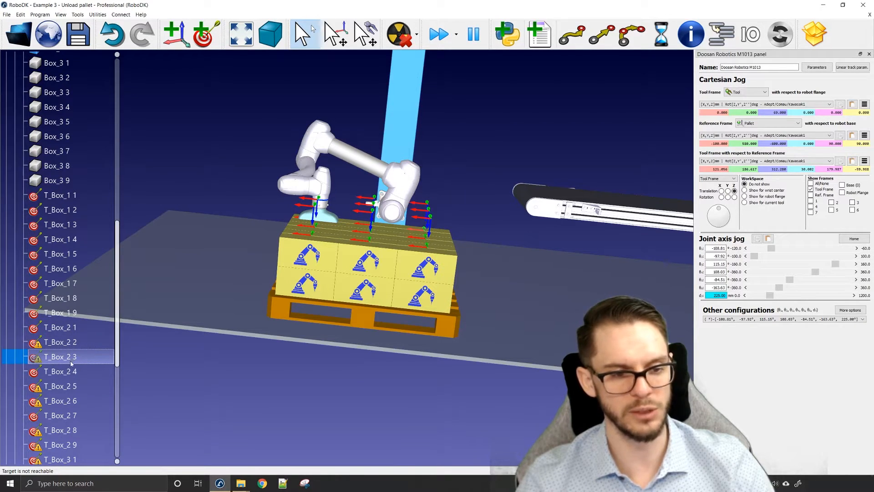
double_click(67, 371)
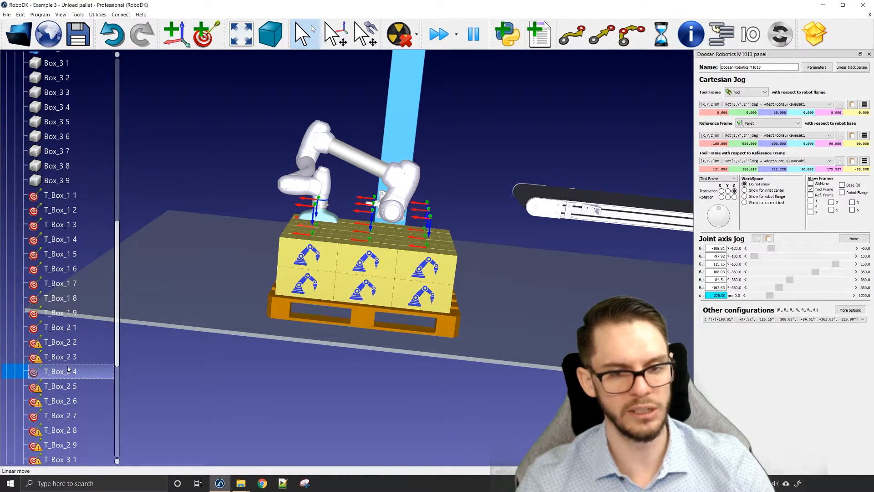
double_click(64, 327)
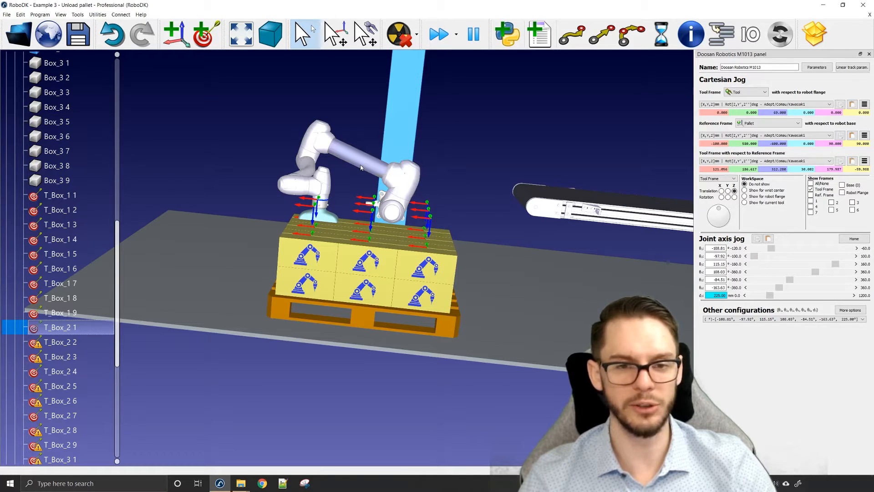
Set the linear-axis joint value of target T_Box_2 1 to 375 mm in its target options
right_click(71, 334)
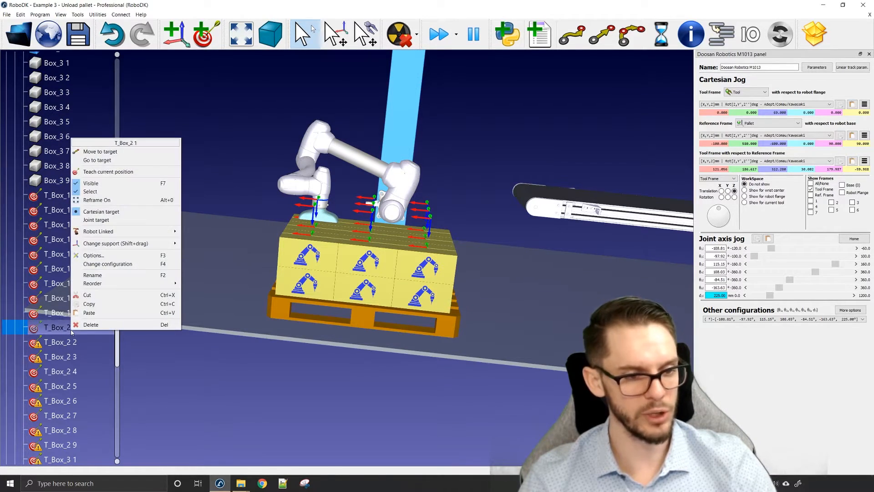
left_click(113, 255)
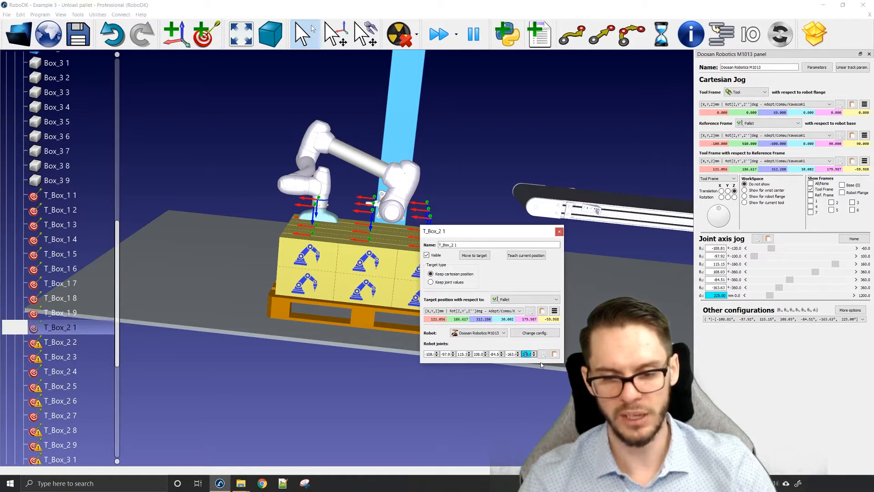
left_click_drag(565, 333, 604, 332)
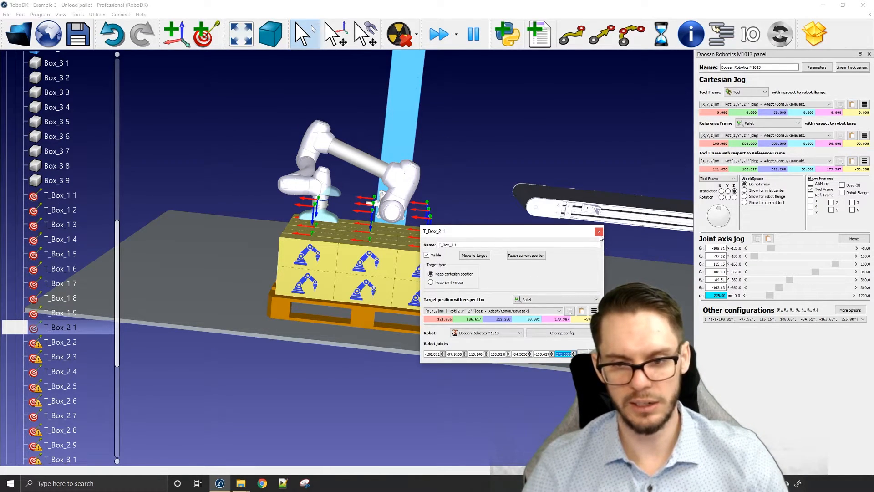
Set the linear-axis joint value of targets T_Box_2 2 and T_Box_2 3 to 375 mm
double_click(78, 343)
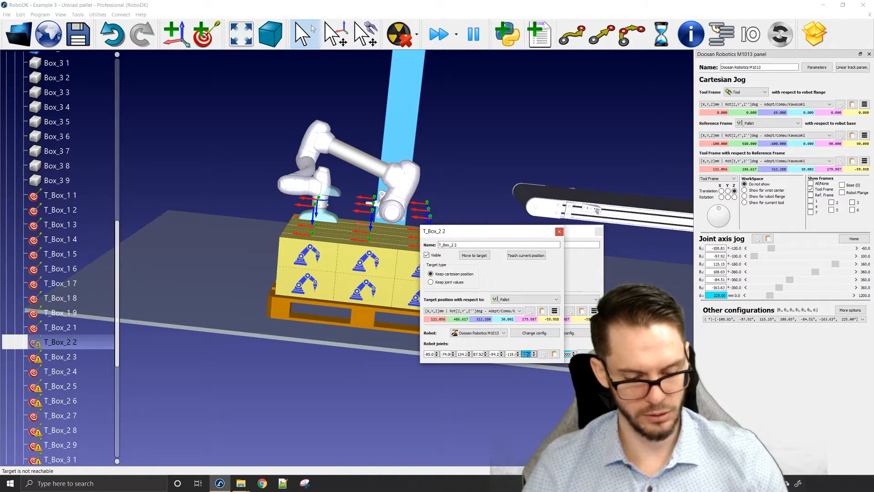
key("Down")
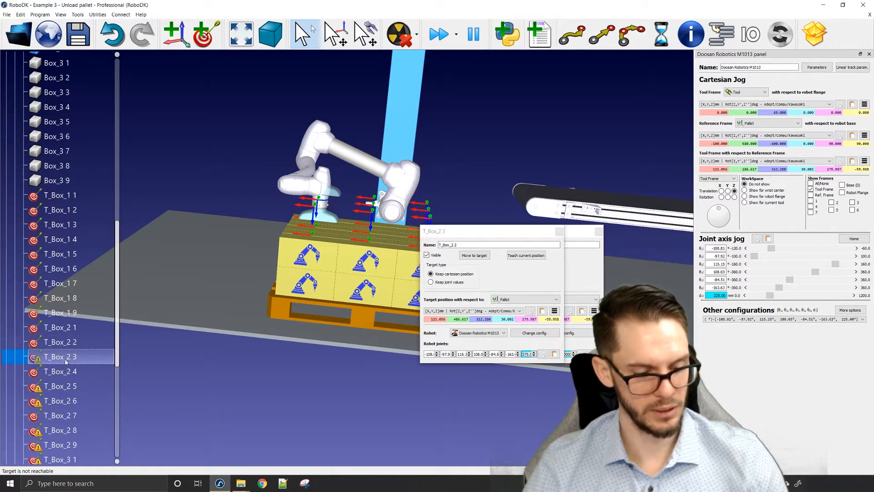
left_click(526, 354)
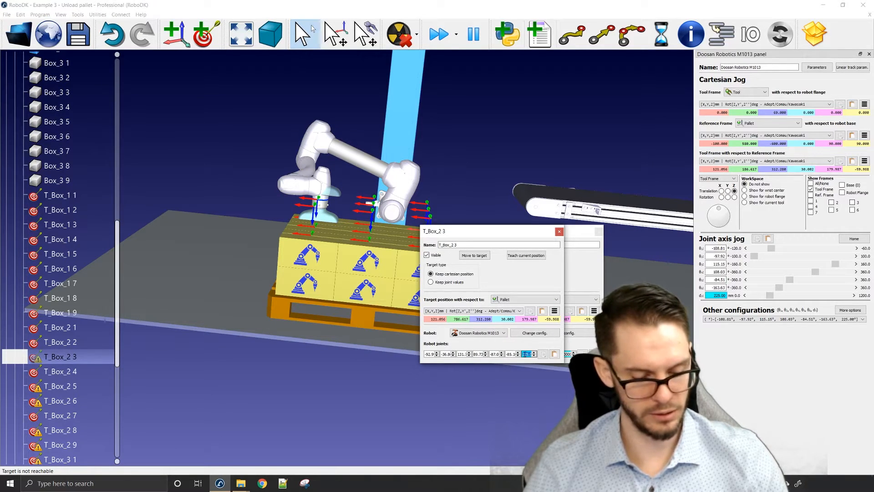
left_click(61, 371)
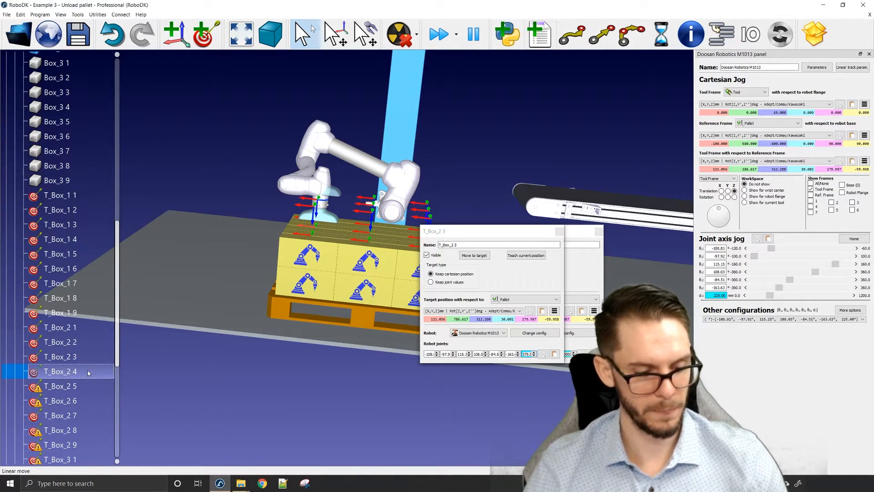
Set the linear-axis joint value of targets T_Box_2 4, T_Box_2 5 and T_Box_2 6 to 375 mm
left_click(525, 350)
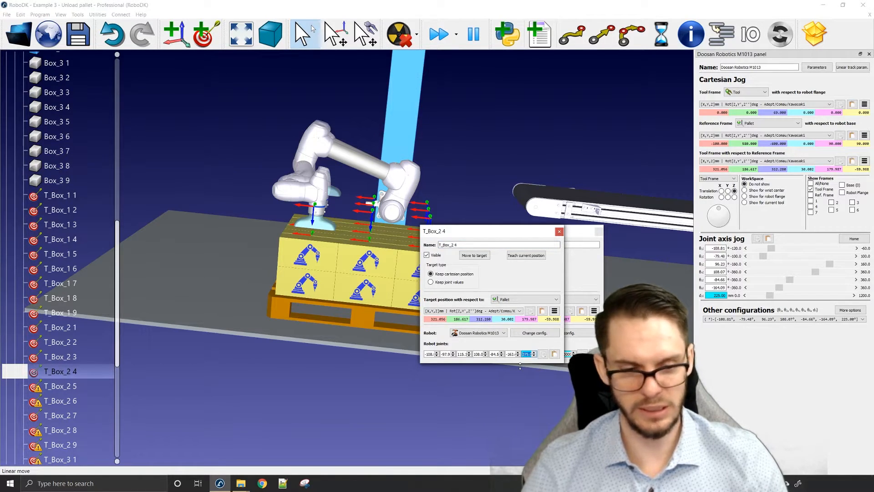
key("Down")
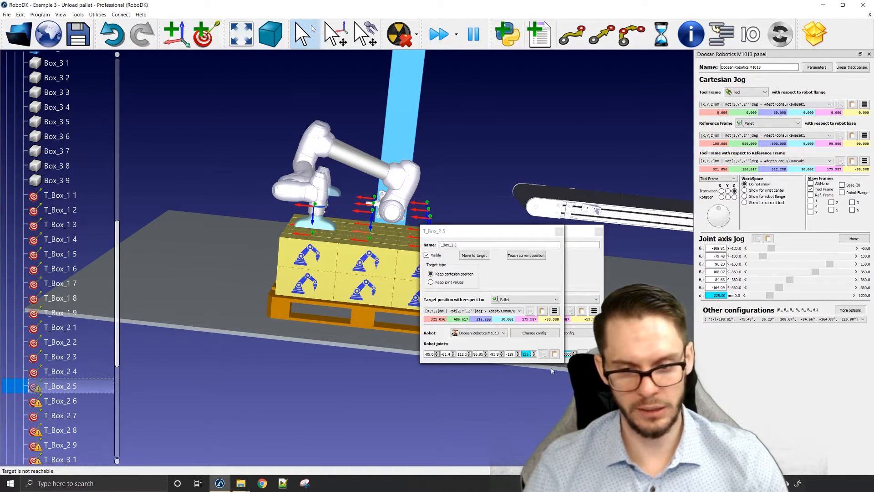
left_click(526, 354)
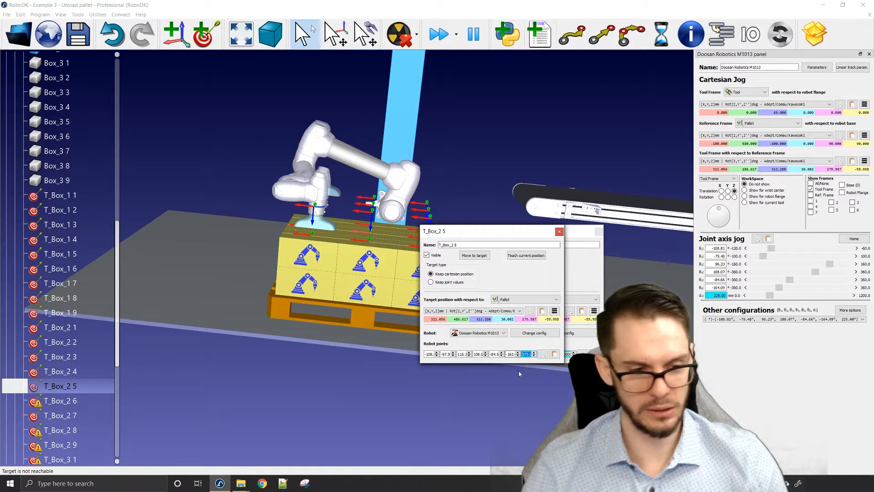
left_click(57, 401)
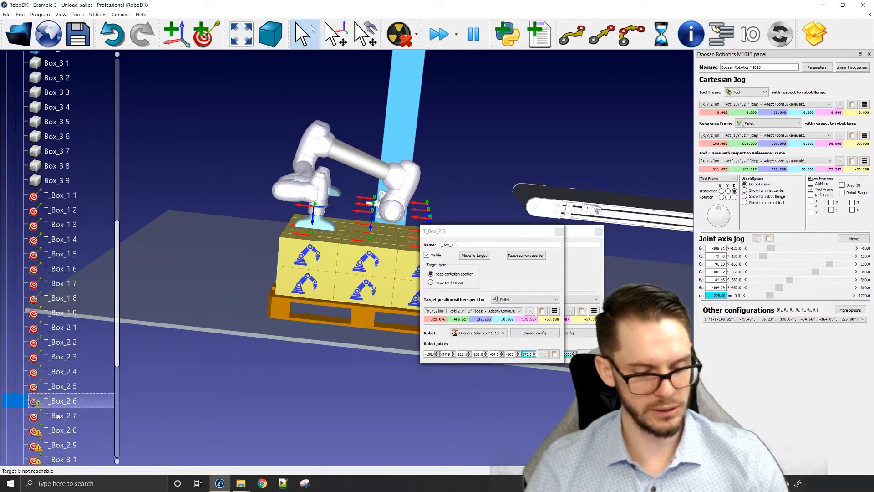
left_click(527, 360)
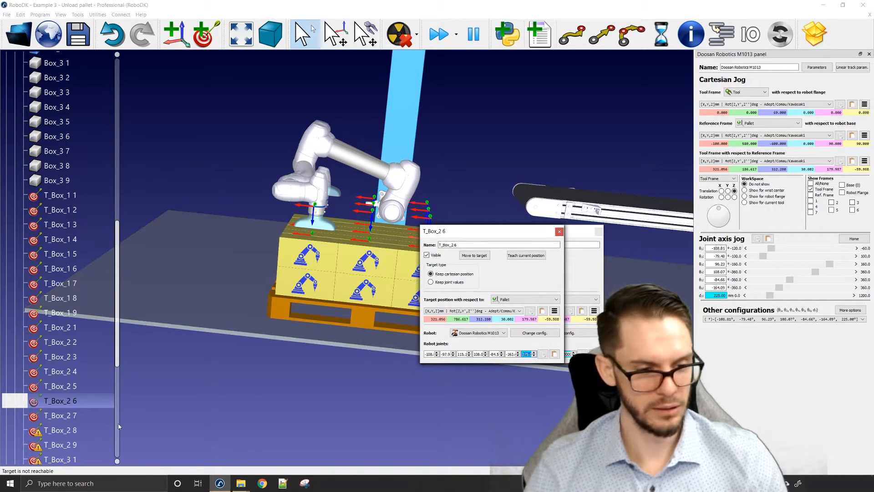
Set the linear-axis joint value of targets T_Box_2 7, T_Box_2 8 and T_Box_2 9 to 375 mm, and close all open target options
left_click(92, 415)
left_click(526, 354)
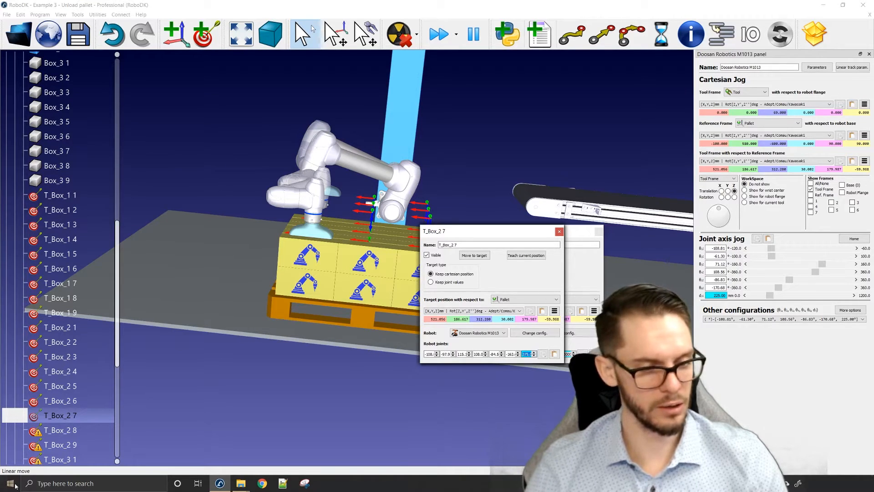
left_click(64, 430)
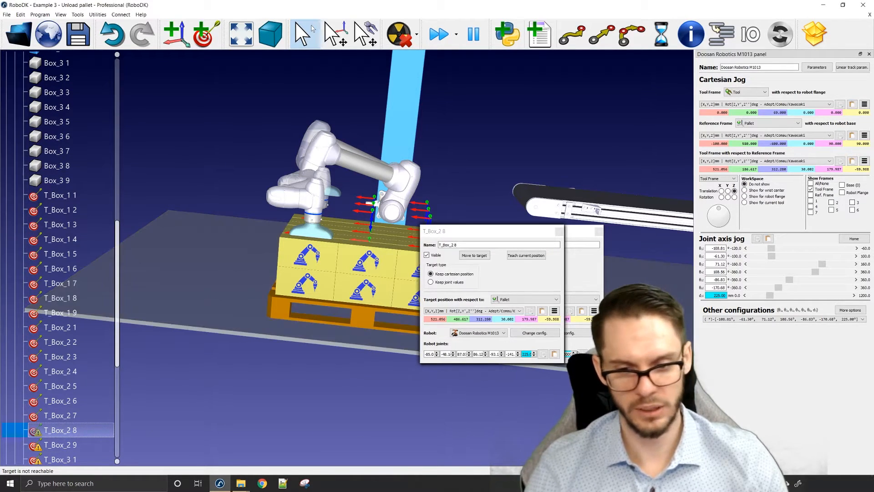
left_click(524, 354)
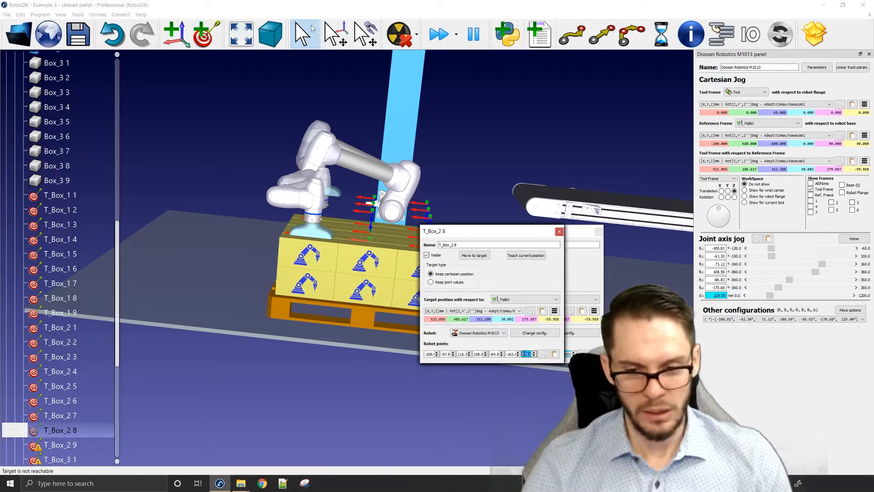
left_click(86, 447)
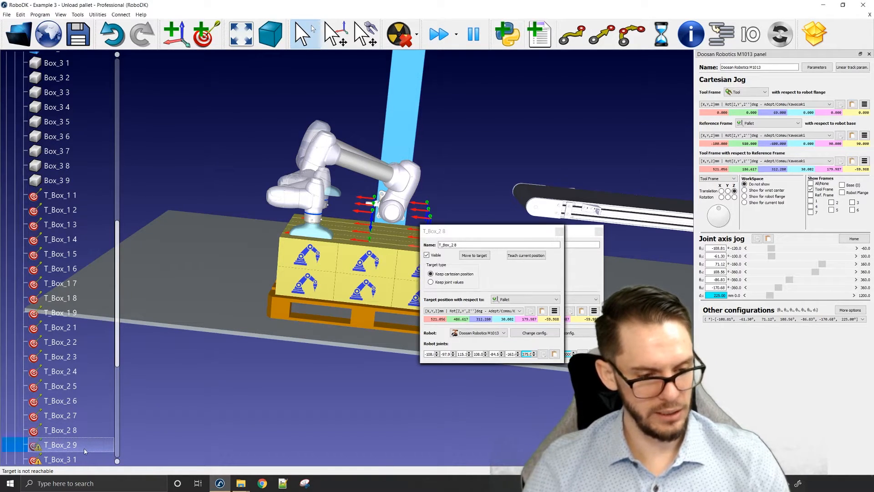
left_click(524, 355)
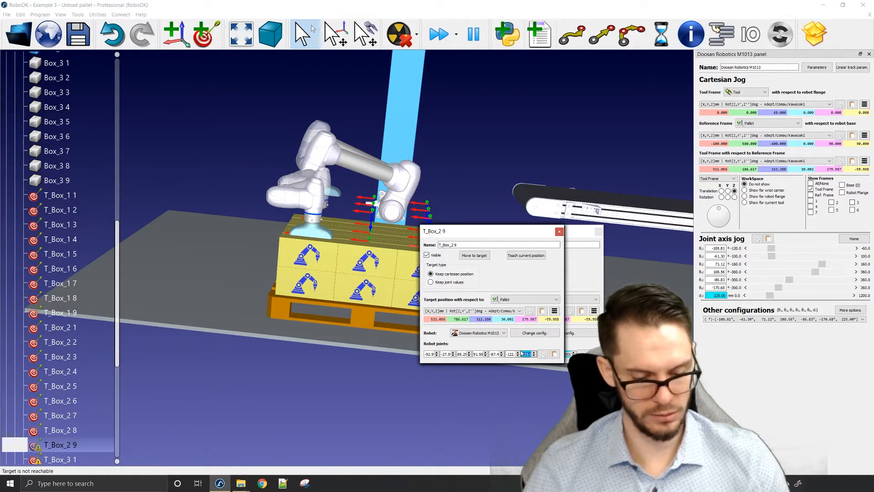
left_click(559, 232)
left_click(559, 232)
left_click(559, 232)
left_click(559, 232)
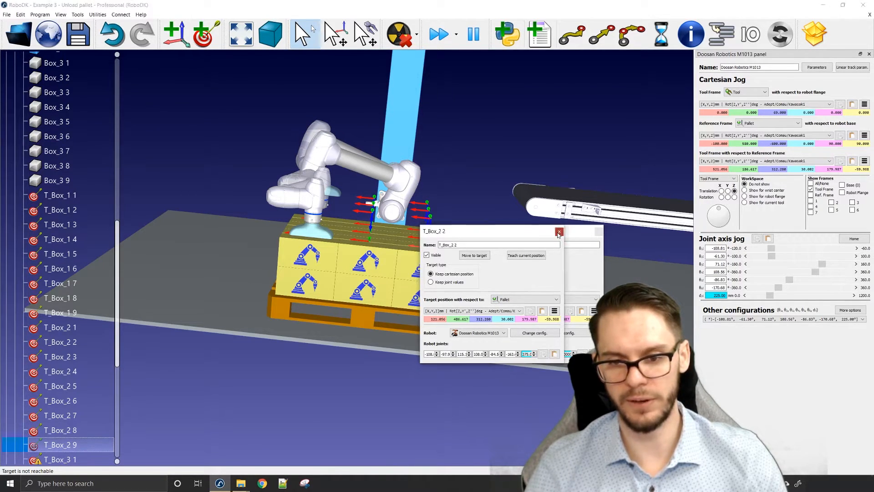
left_click(559, 232)
left_click(599, 232)
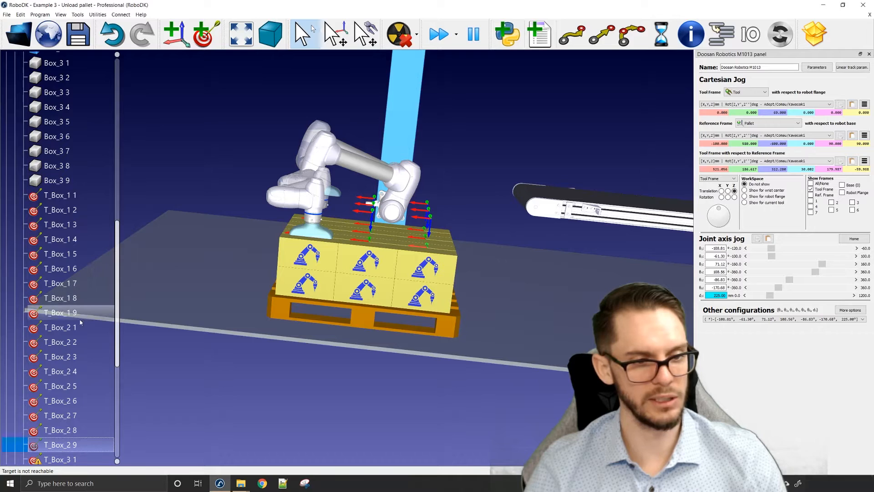
Test the robot's reach by moving it through targets T_Box_2 1 to T_Box_2 9 in order
double_click(69, 327)
double_click(73, 341)
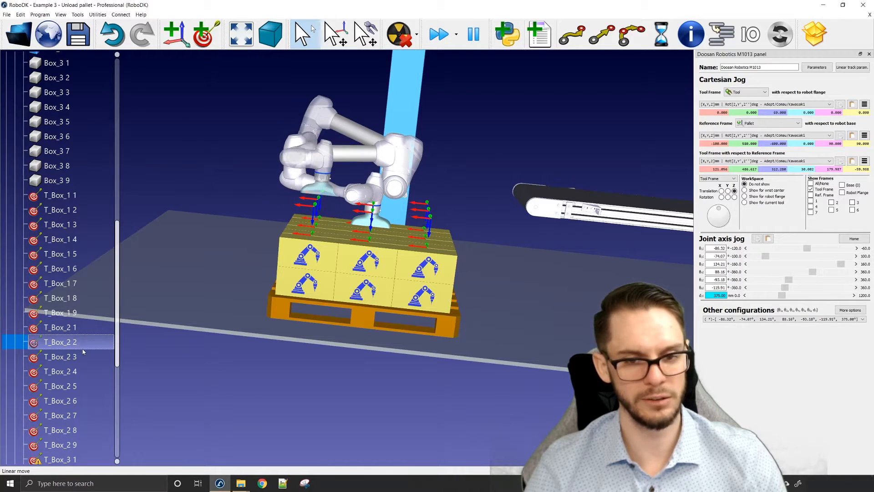
double_click(84, 363)
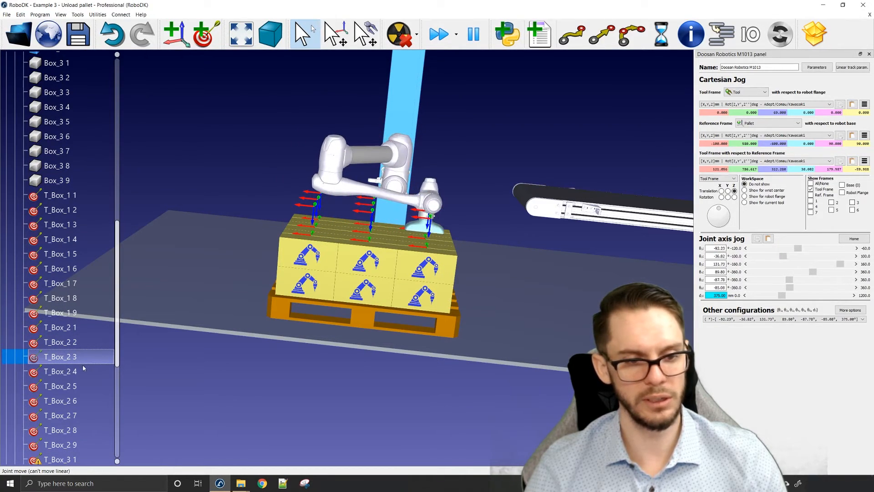
double_click(83, 371)
double_click(86, 388)
double_click(88, 402)
double_click(85, 415)
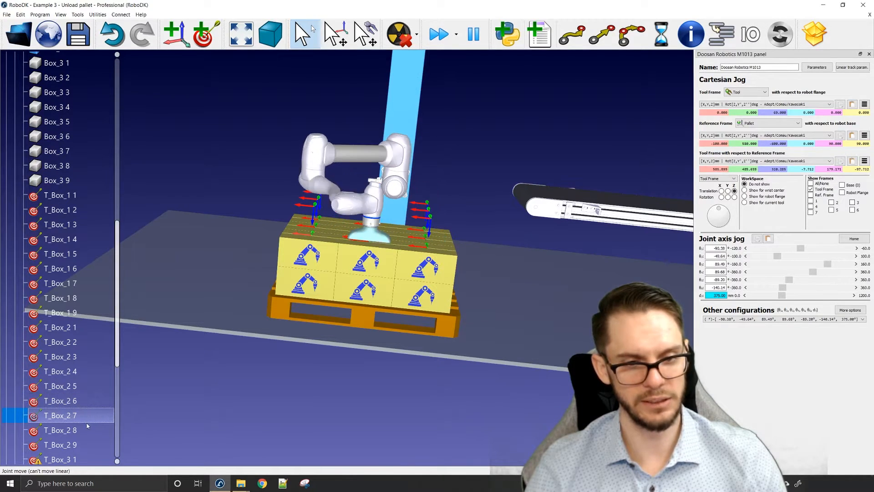
double_click(84, 429)
double_click(83, 445)
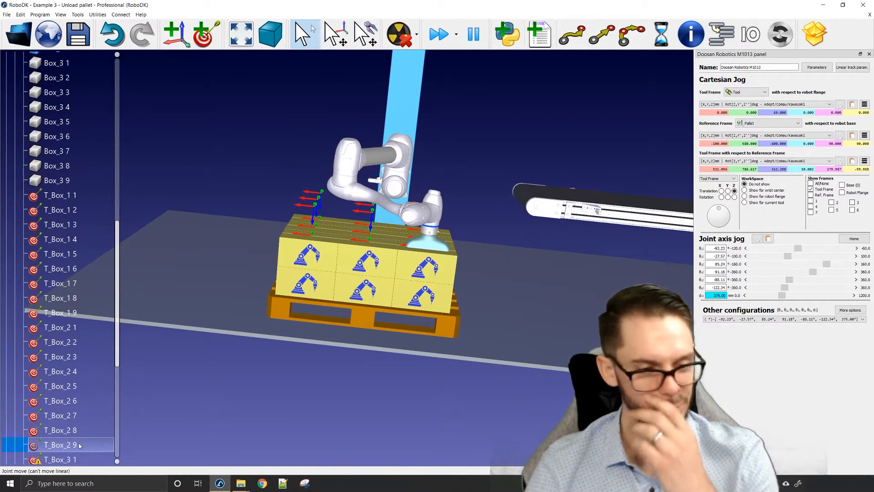
Make the nine Box_3 boxes of the pallet's top layer visible again and clear the selection
scroll(73, 324, "up", 2)
left_click(59, 147)
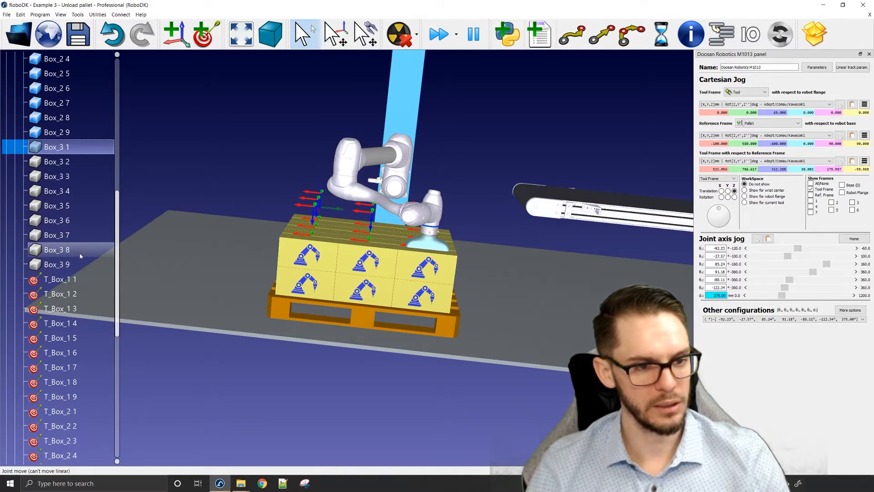
left_click(60, 264, "shift")
right_click(85, 202)
left_click(110, 206)
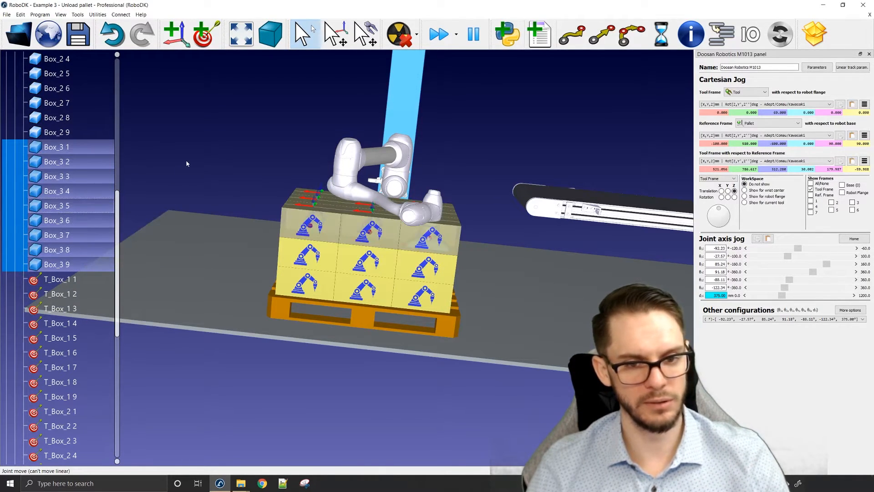
left_click(250, 166)
Set the linear-axis joint value of target T_Box_3 1 to 525 mm in its target options
scroll(68, 337, "down", 6)
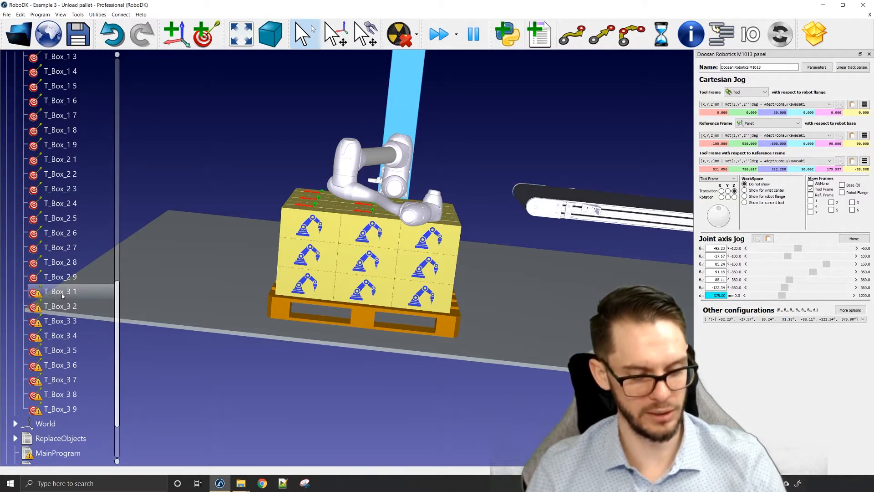
double_click(62, 294)
double_click(526, 353)
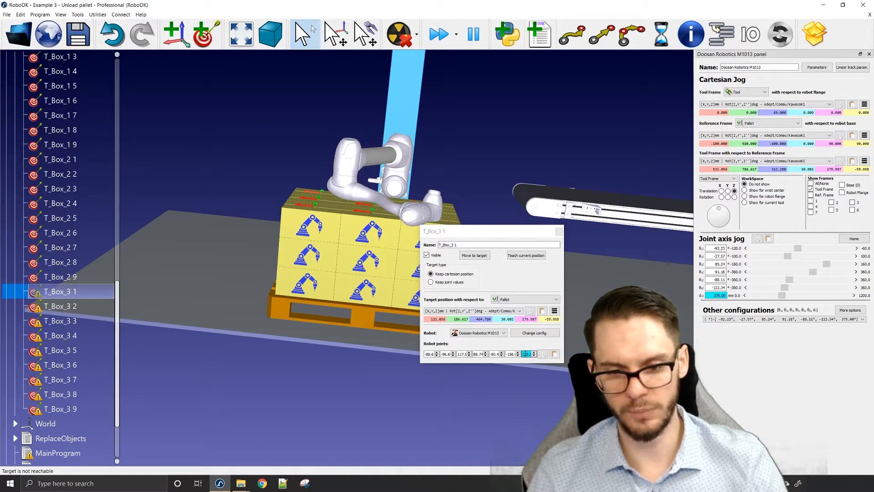
left_click(537, 362)
key("BackSpace")
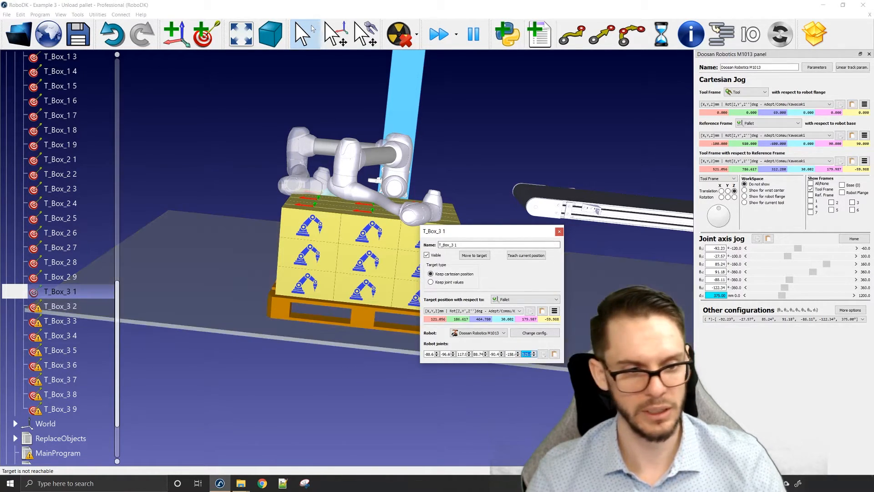
Set the linear-axis joint value of targets T_Box_3 2 and T_Box_3 3 to 525 mm
left_click(61, 306)
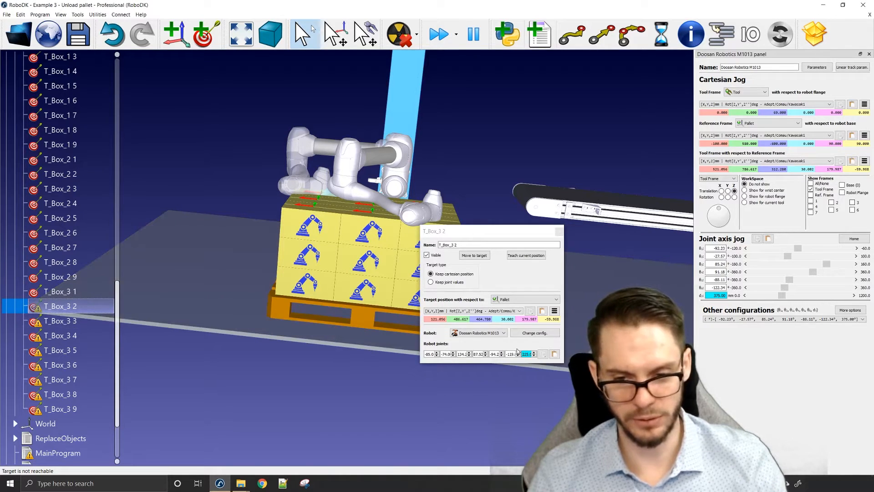
left_click(527, 354)
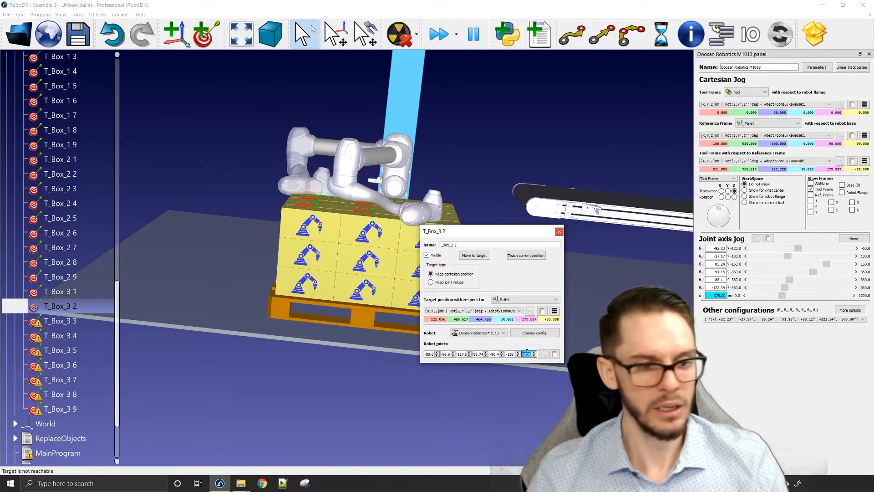
left_click(57, 320)
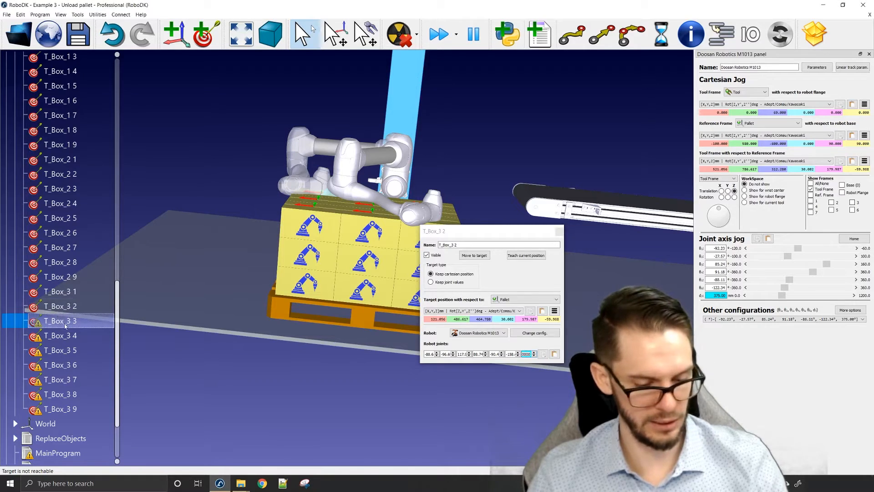
left_click(528, 354)
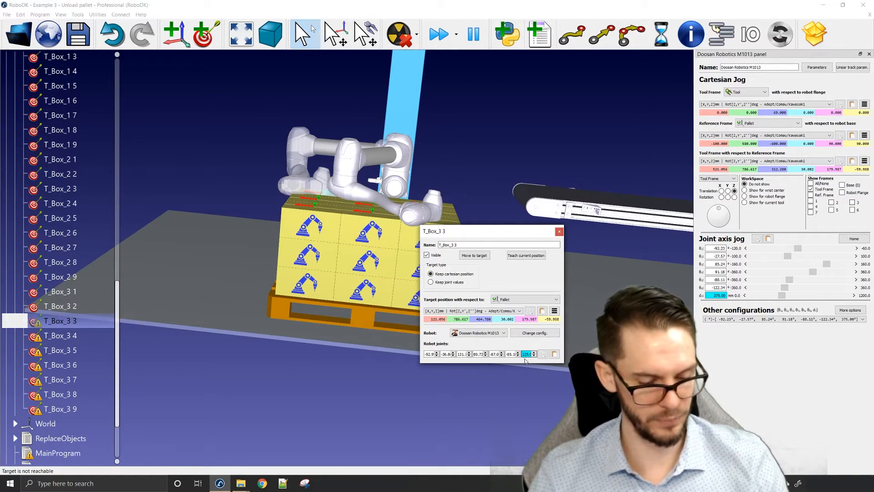
Set the linear-axis joint value of targets T_Box_3 4, T_Box_3 5 and T_Box_3 6 to 525 mm
left_click(54, 335)
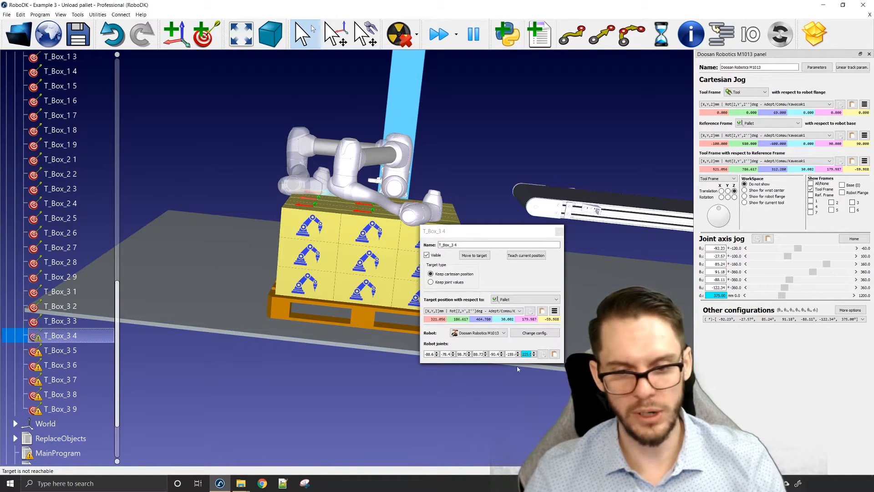
left_click(526, 353)
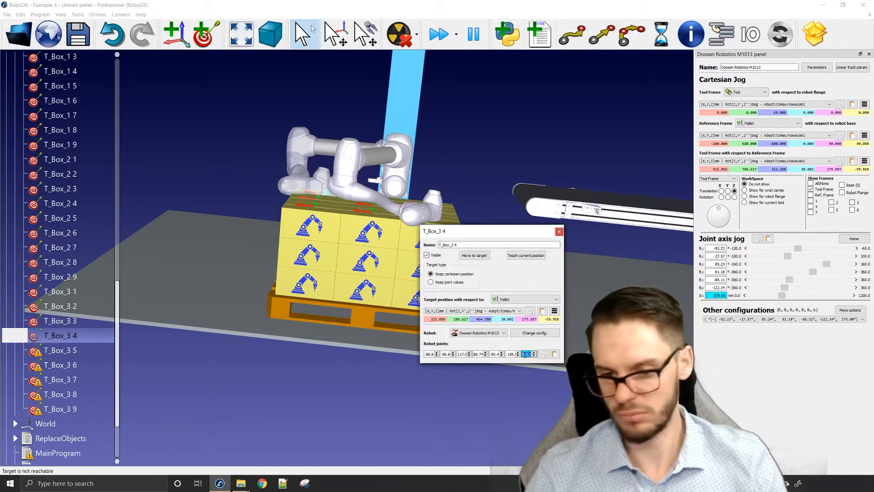
left_click(97, 349)
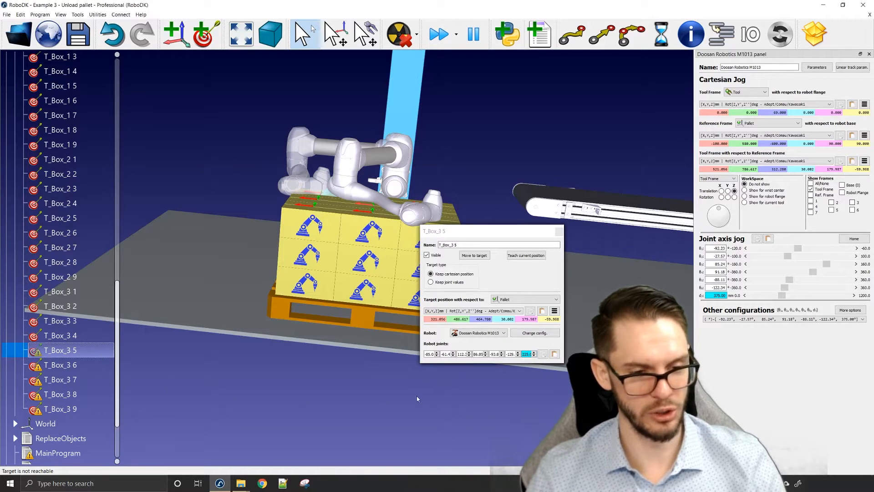
left_click(526, 354)
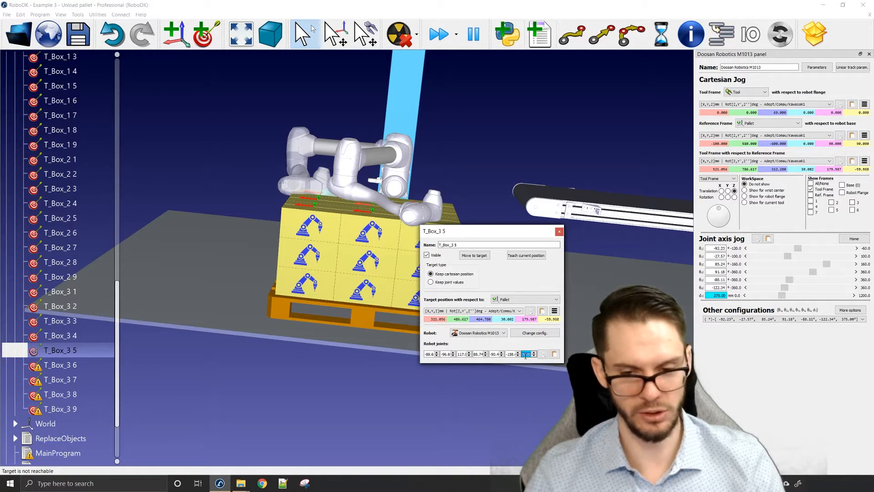
left_click(55, 370)
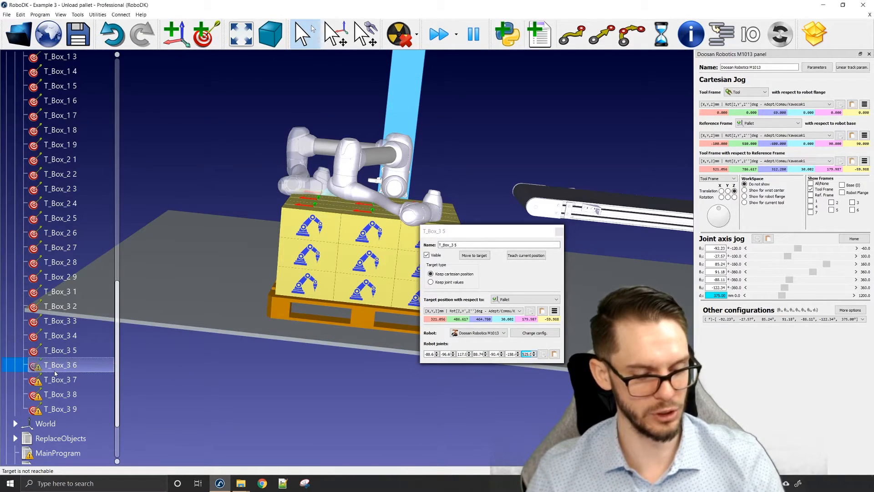
left_click(527, 355)
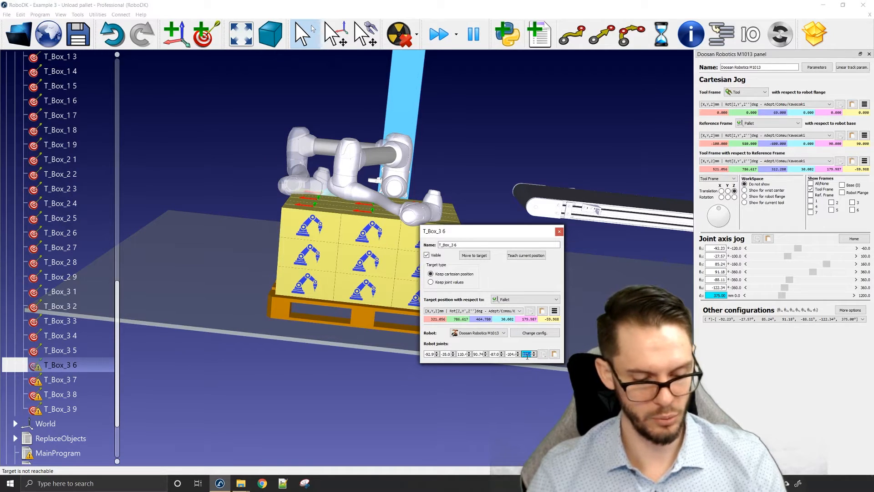
Set the linear-axis joint value of targets T_Box_3 7, T_Box_3 8 and T_Box_3 9 to 525 mm and close the target options
left_click(72, 378)
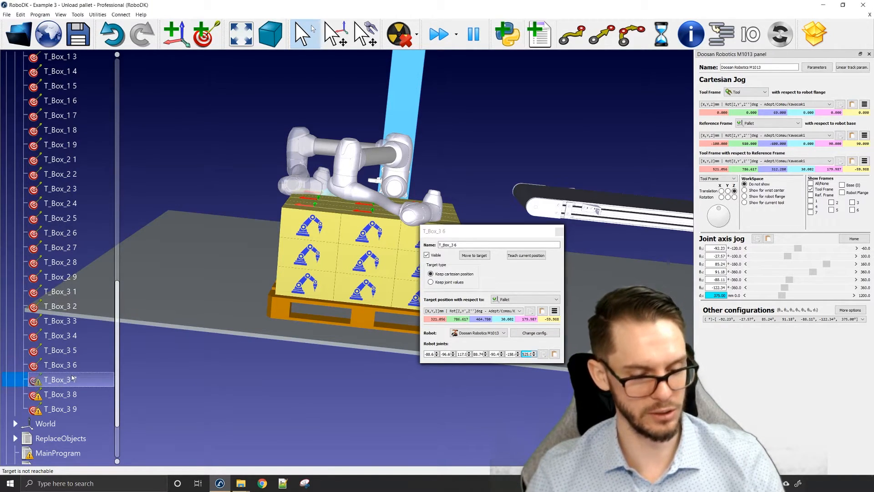
left_click(526, 354)
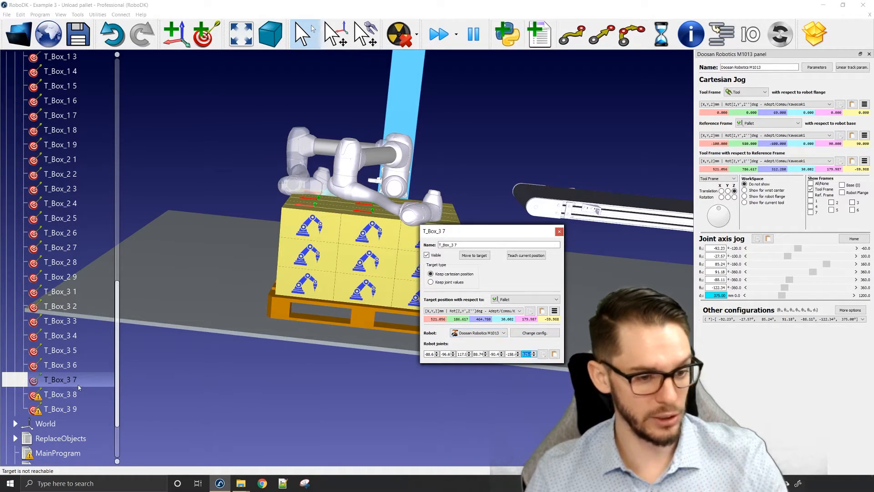
left_click(85, 399)
left_click(527, 353)
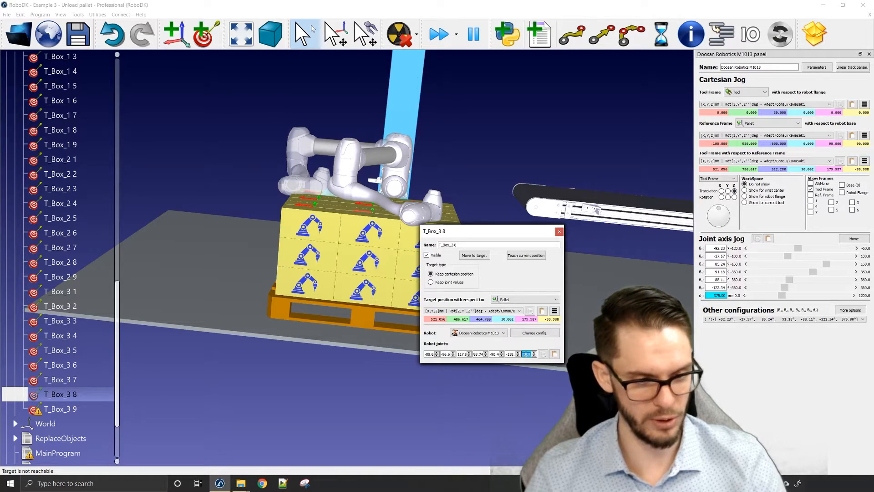
left_click(94, 409)
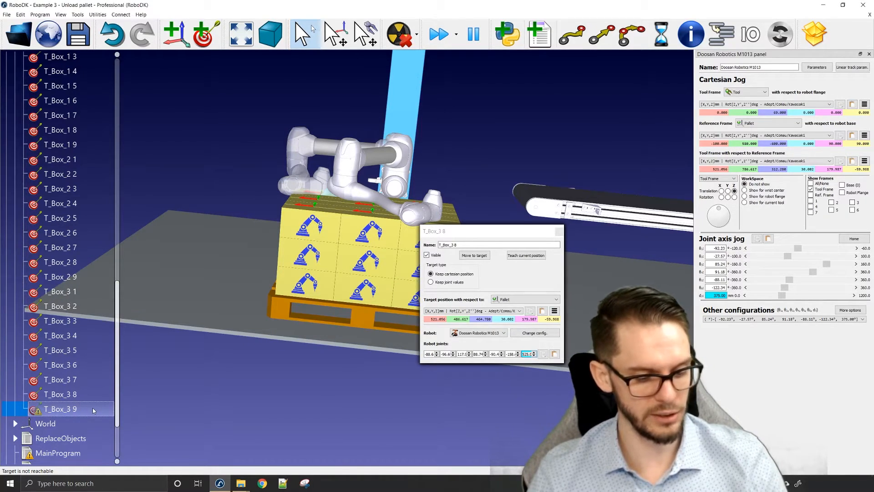
left_click(526, 354)
type("515")
key("Return")
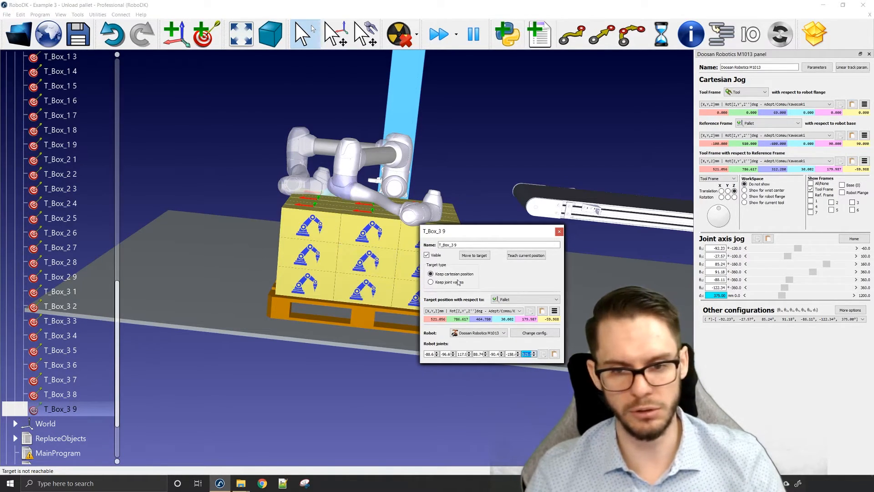
left_click(559, 231)
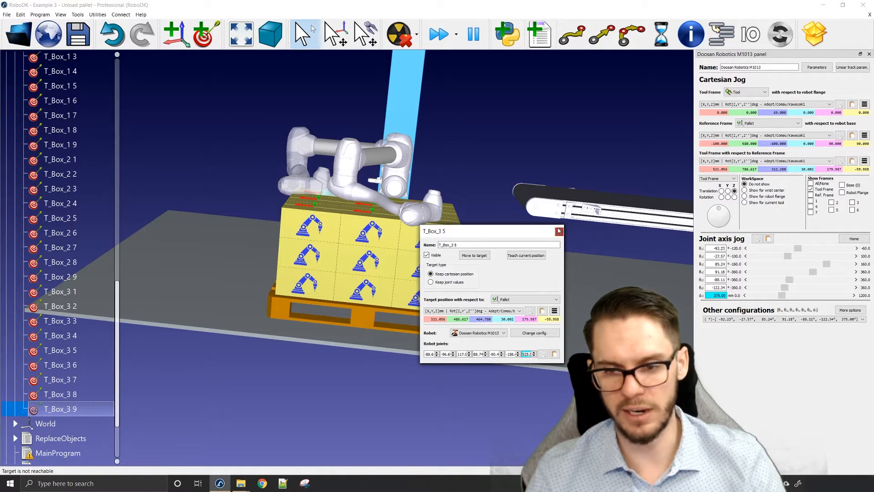
left_click(559, 232)
Move the robot through targets T_Box_3 1 to T_Box_3 9 in order to check that each one can be reached
left_click_drag(436, 355, 369, 359)
scroll(357, 359, "up", 3)
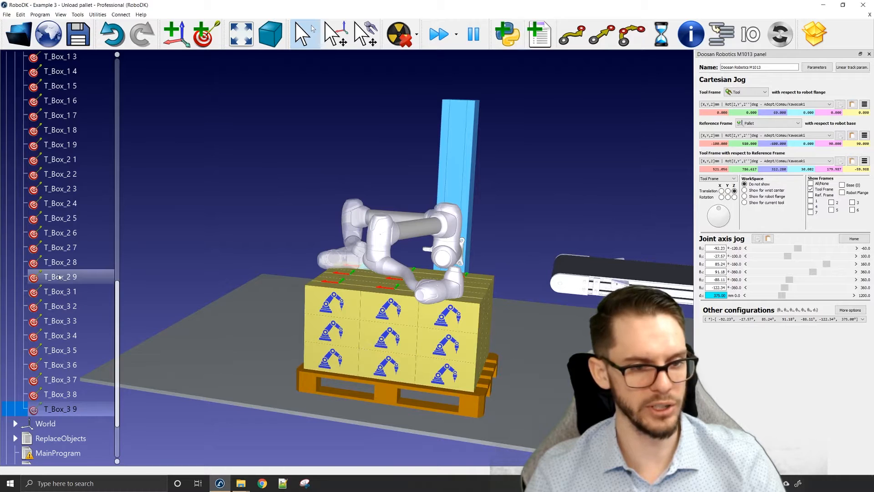
scroll(66, 317, "up", 9)
scroll(66, 317, "up", 2)
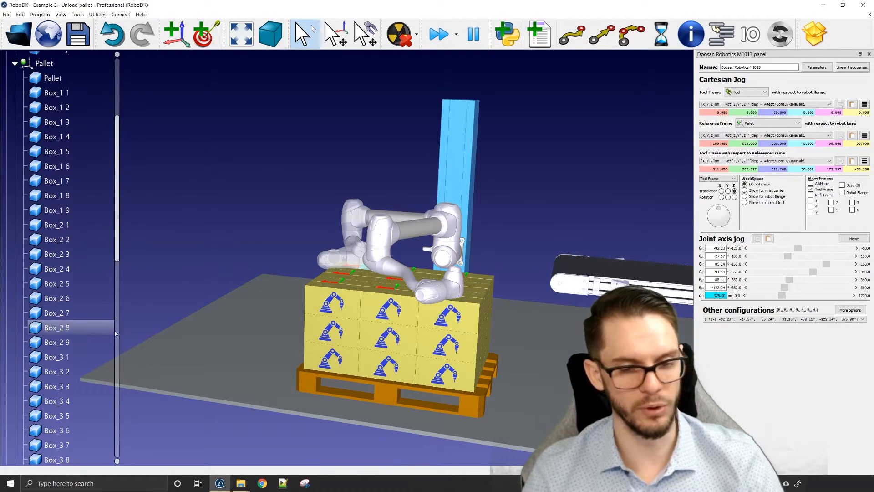
left_click_drag(190, 300, 268, 292)
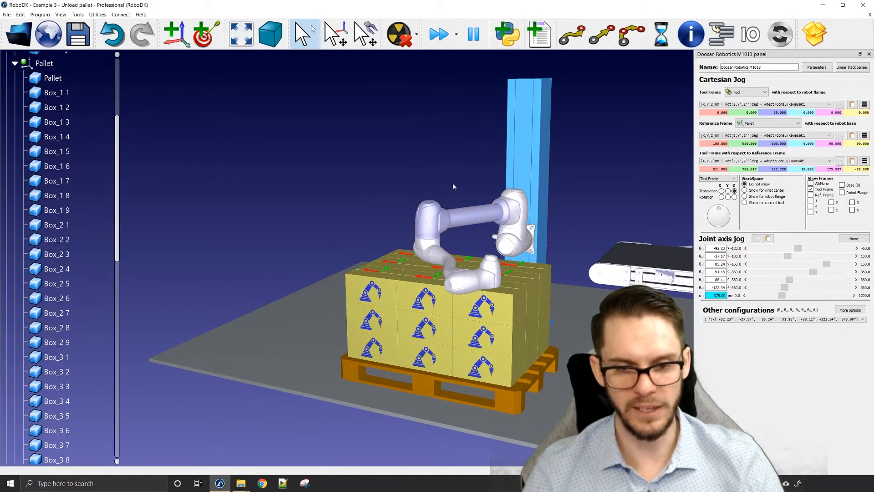
scroll(87, 328, "down", 5)
scroll(87, 327, "down", 3)
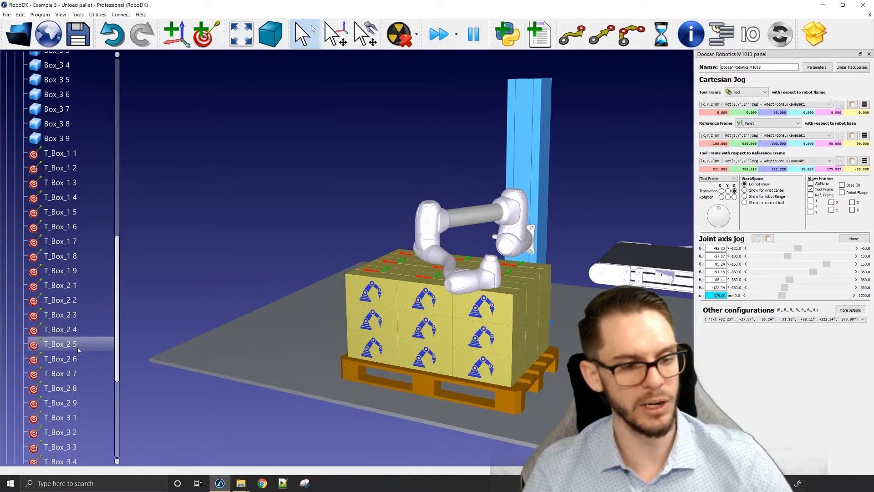
scroll(85, 352, "down", 1)
double_click(67, 375)
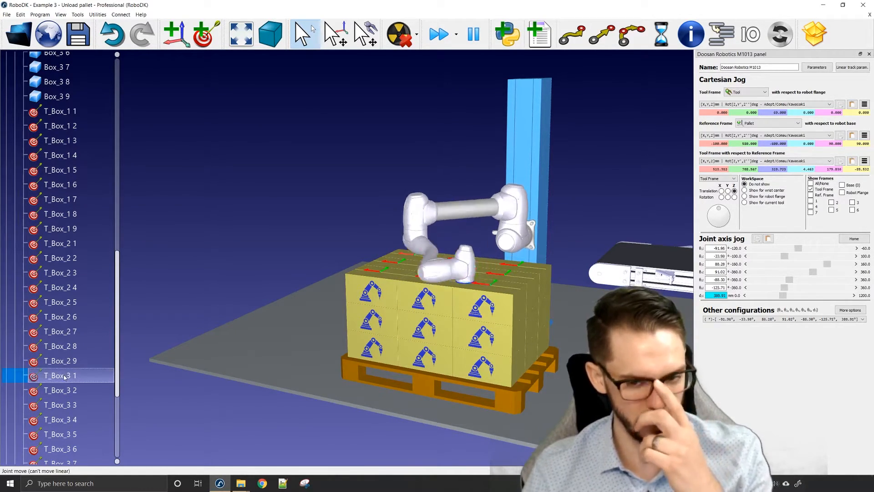
double_click(68, 390)
double_click(67, 405)
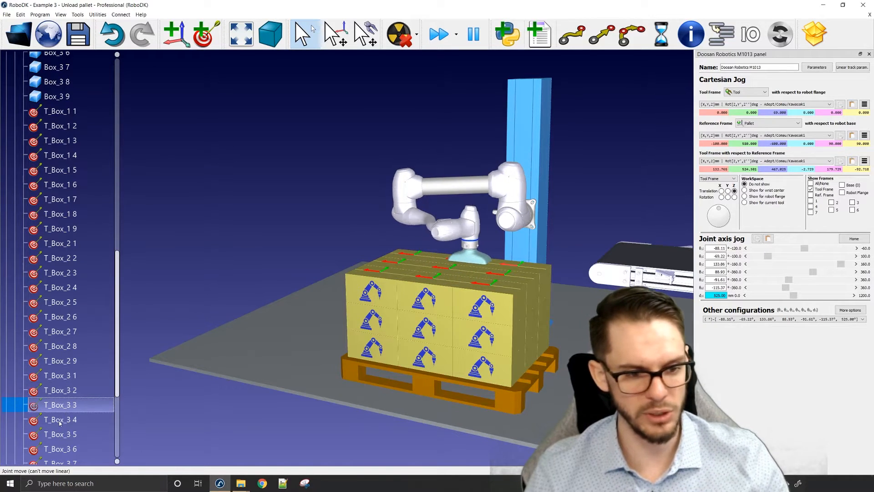
double_click(67, 419)
double_click(68, 434)
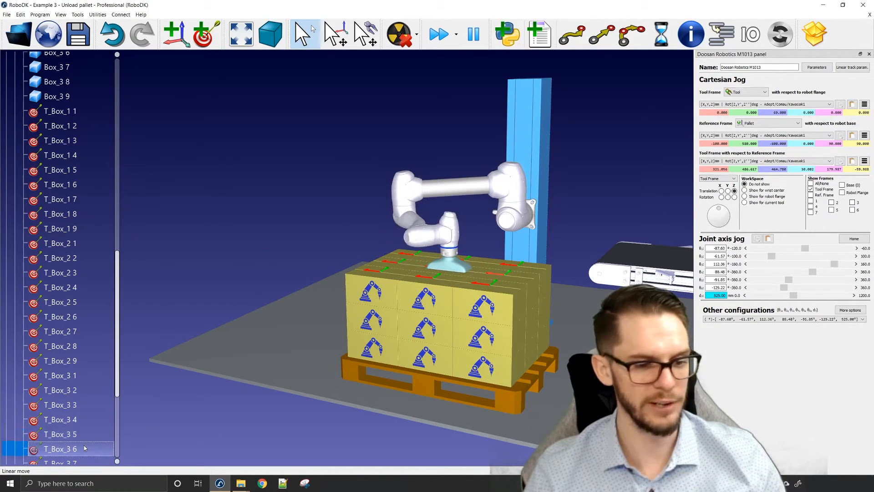
double_click(63, 449)
scroll(44, 376, "down", 2)
double_click(55, 380)
double_click(64, 395)
double_click(69, 409)
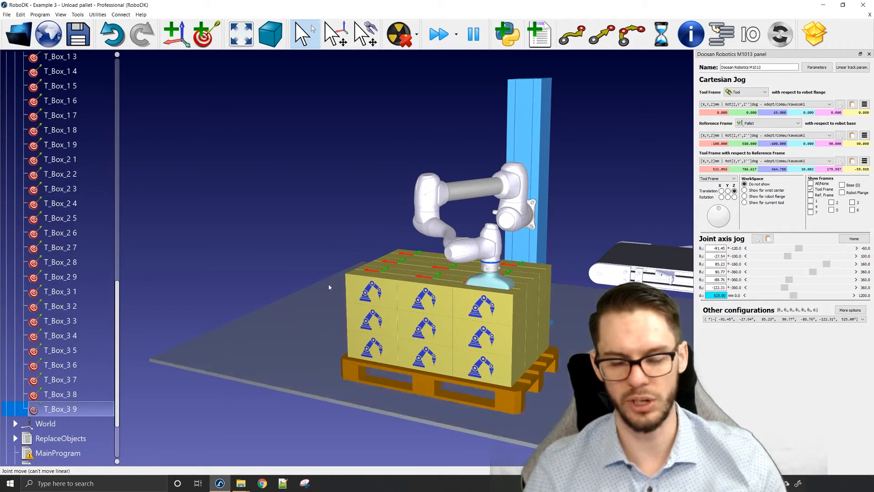
Record all object positions in the Replace objects instruction of the ReplaceObjects program, and collapse the program
left_click_drag(328, 283, 279, 264)
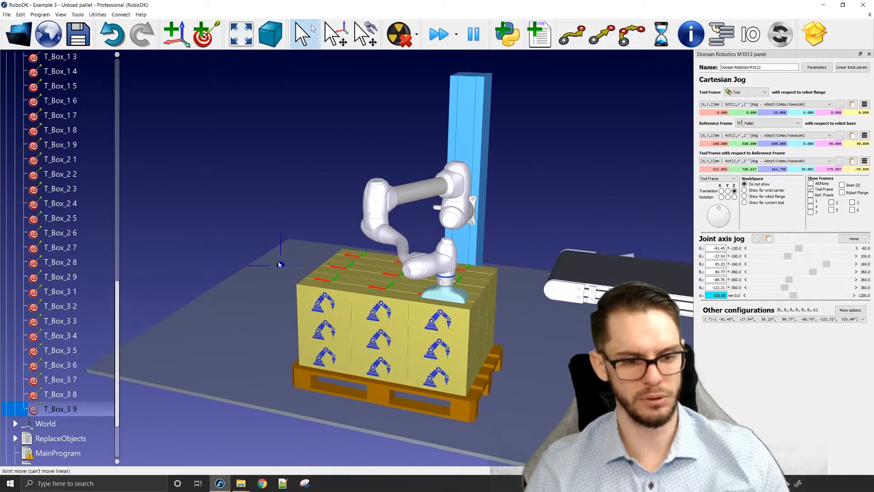
scroll(89, 292, "up", 3)
scroll(89, 291, "down", 3)
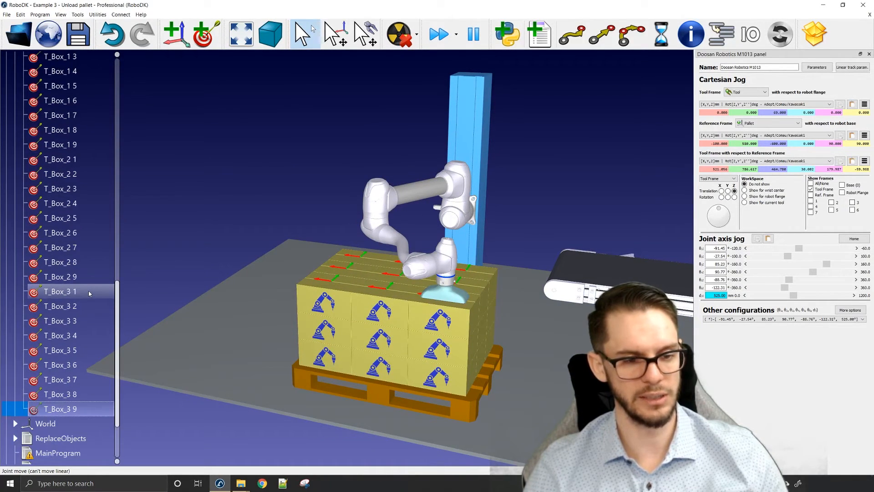
scroll(245, 269, "down", 2)
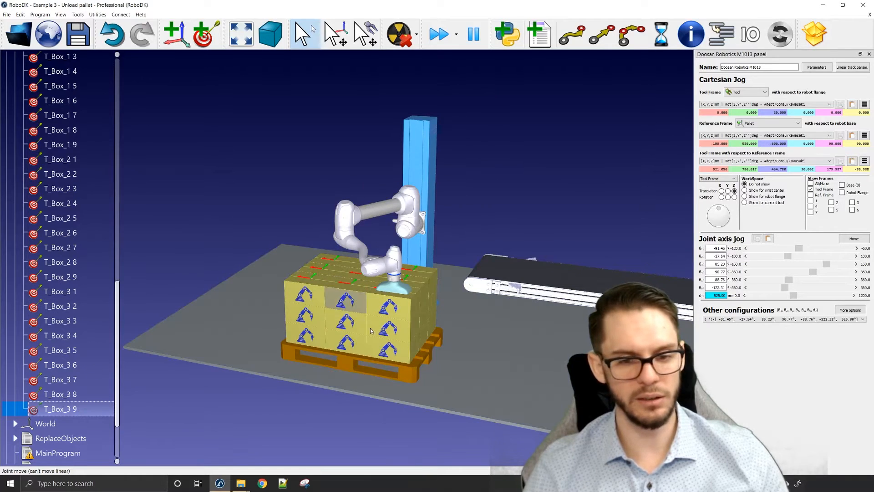
left_click(15, 437)
scroll(21, 432, "down", 2)
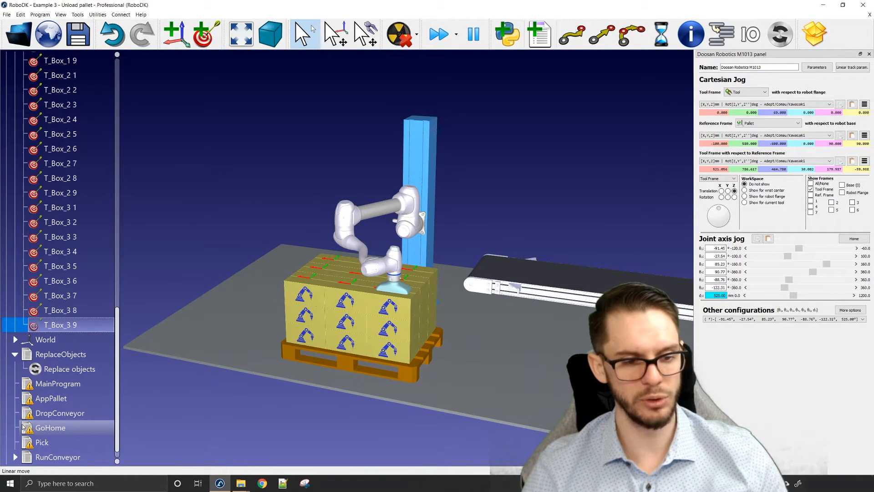
right_click(65, 371)
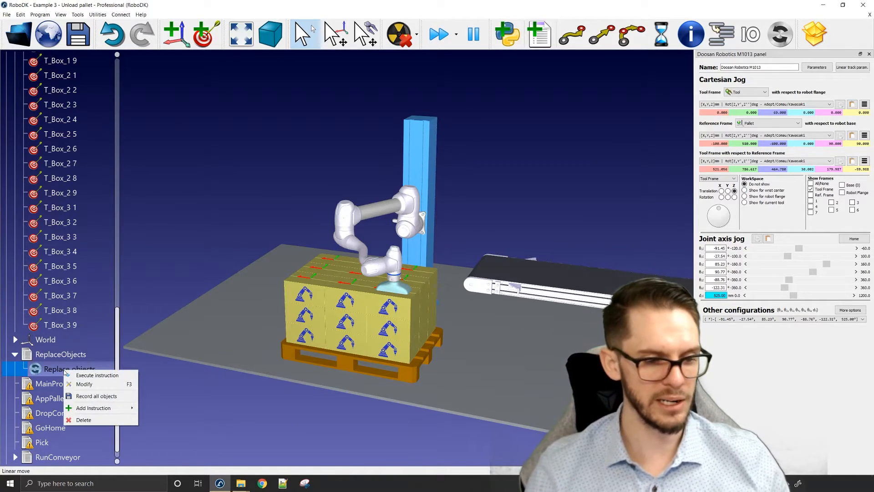
left_click(93, 395)
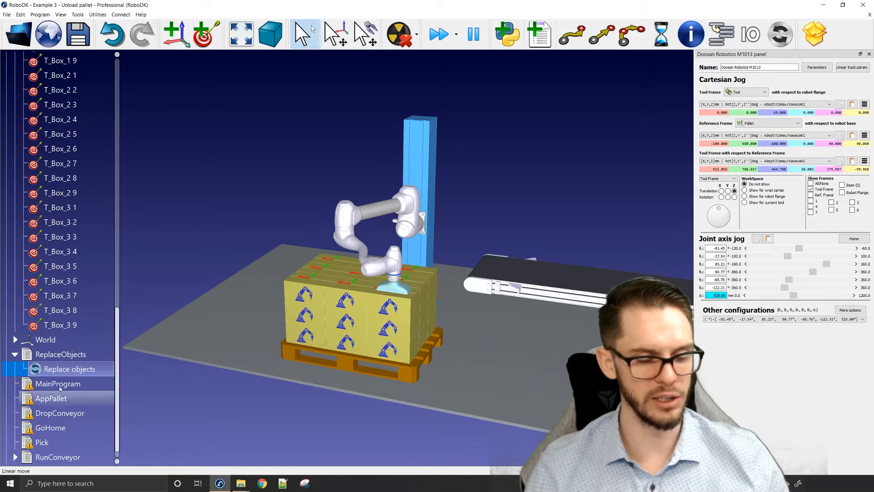
left_click(15, 354)
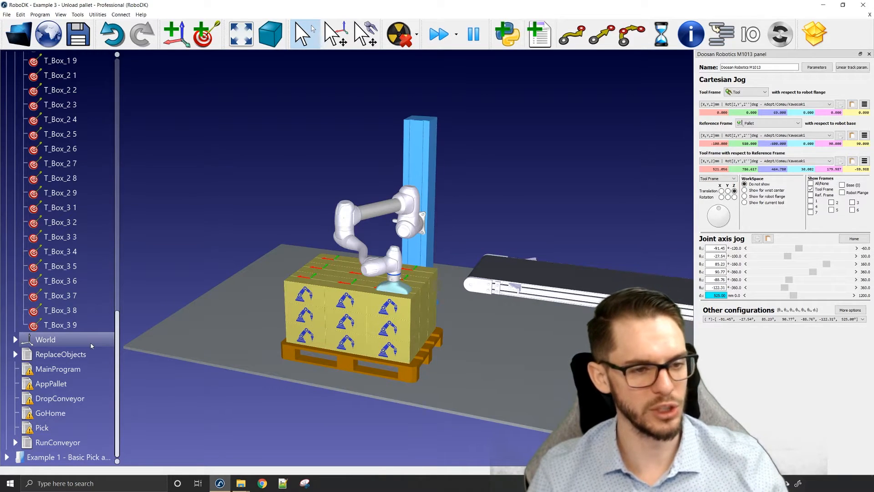
Raise the robot above the pallet by setting its linear-axis joint to 1050 mm
scroll(91, 342, "up", 3)
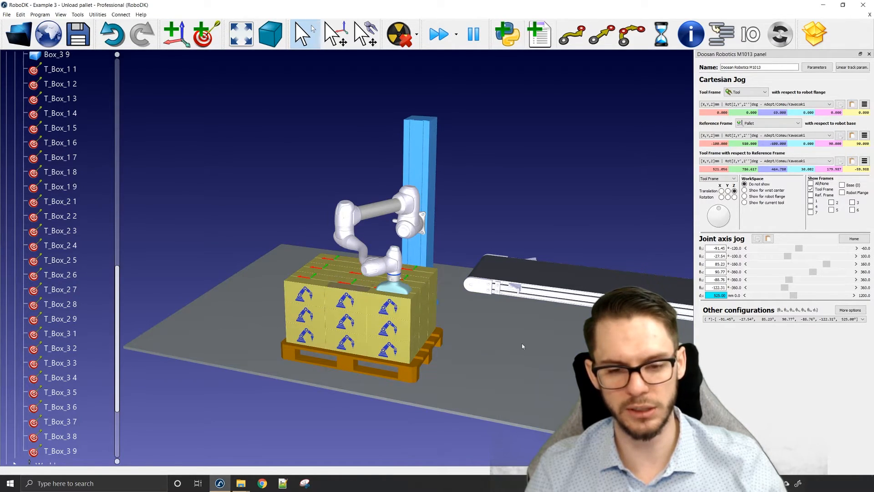
left_click_drag(795, 296, 846, 295)
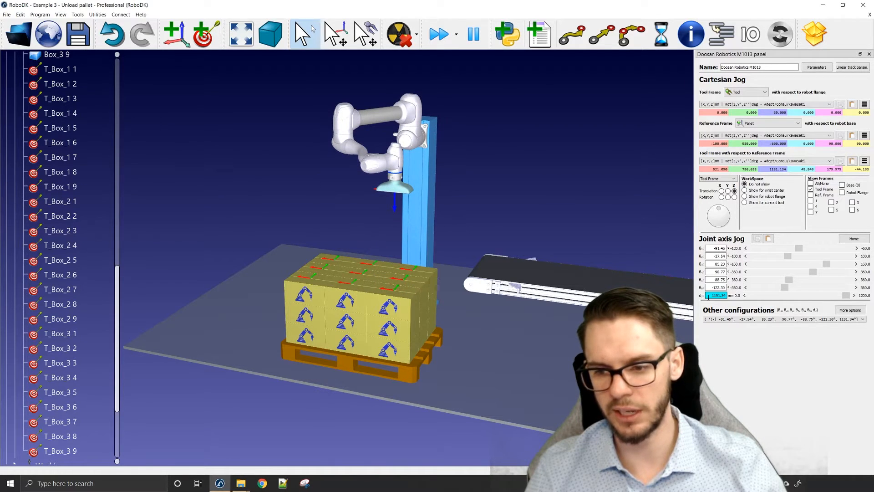
type("1050")
key("Return")
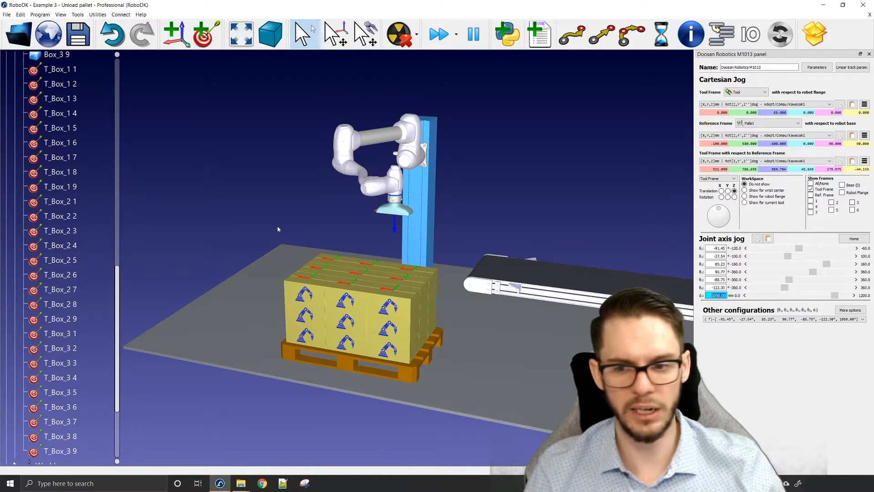
Shift the robot tool horizontally above the boxes to about X 531 mm, Y 803 mm in the Pallet frame
scroll(379, 266, "up", 5)
right_click_drag(348, 255, 428, 227)
key("alt")
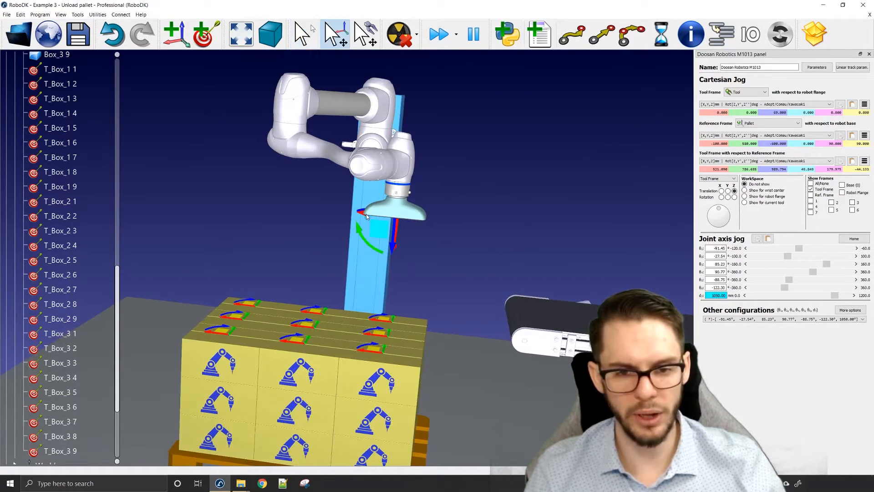
left_click_drag(363, 214, 369, 214, "alt")
right_click_drag(367, 215, 268, 242)
left_click_drag(214, 240, 209, 241, "alt")
right_click_drag(270, 285, 277, 287)
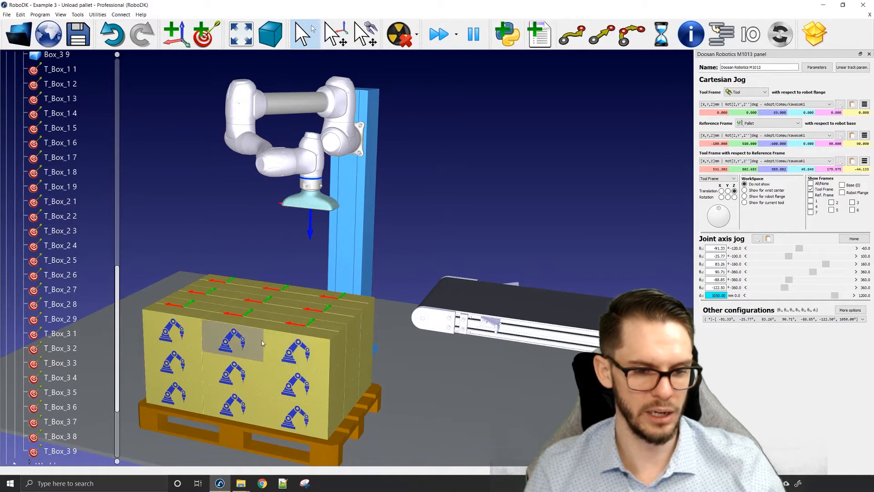
Add a target at the robot's current position above the pallet and name it App_Pallet
right_click_drag(303, 349, 396, 348)
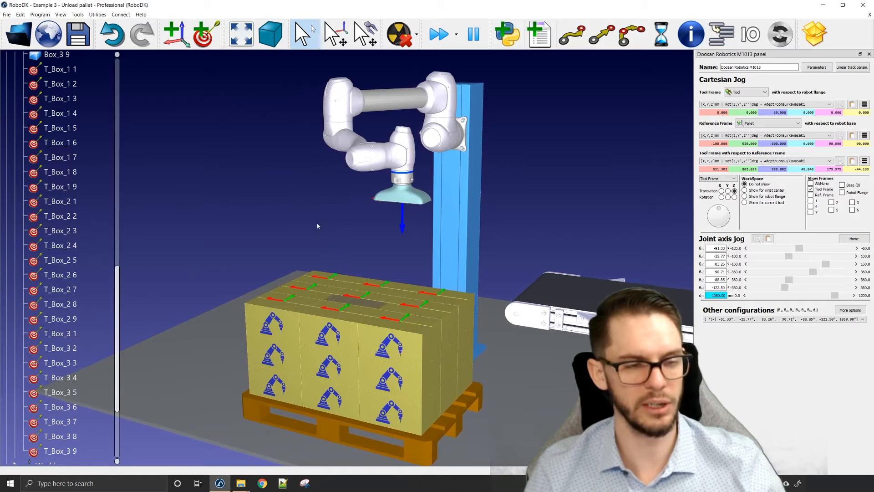
left_click(198, 46)
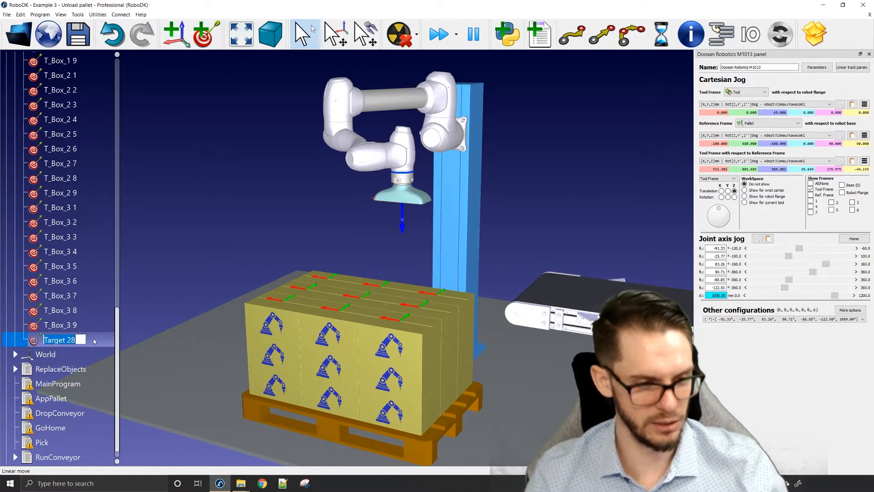
type("App_^Pa")
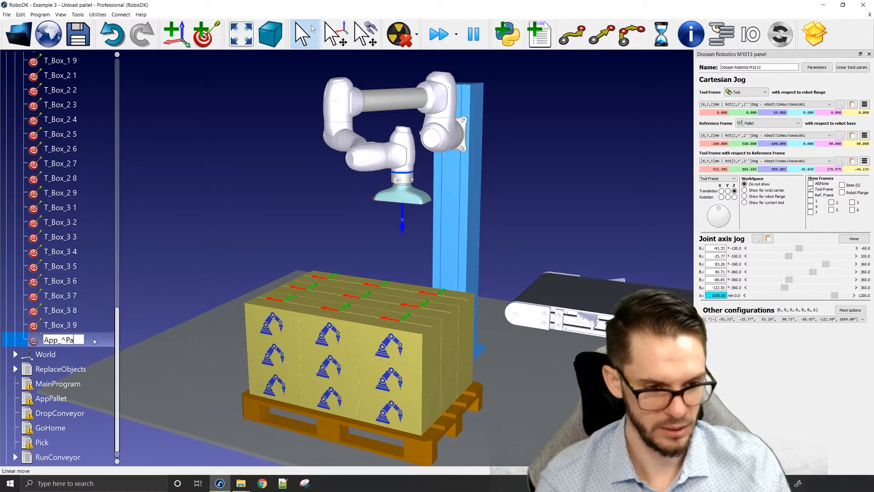
key("BackSpace")
key("BackSpace")
type("Pa")
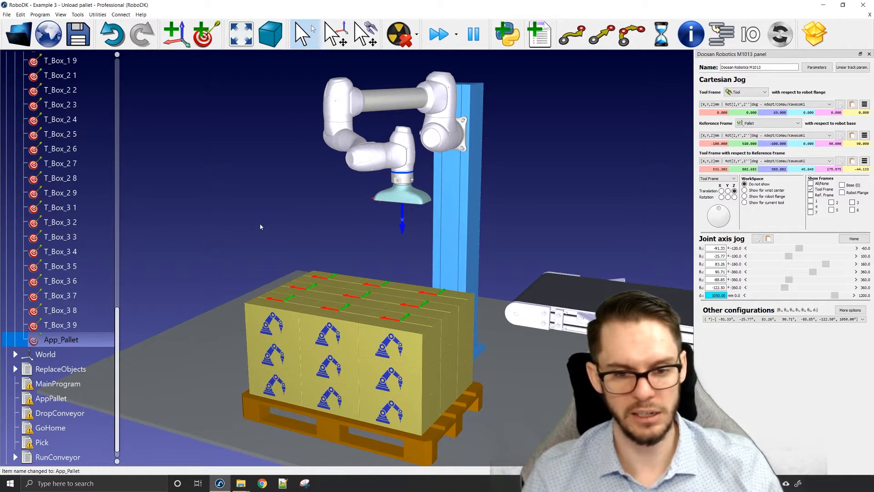
right_click_drag(261, 227, 285, 201)
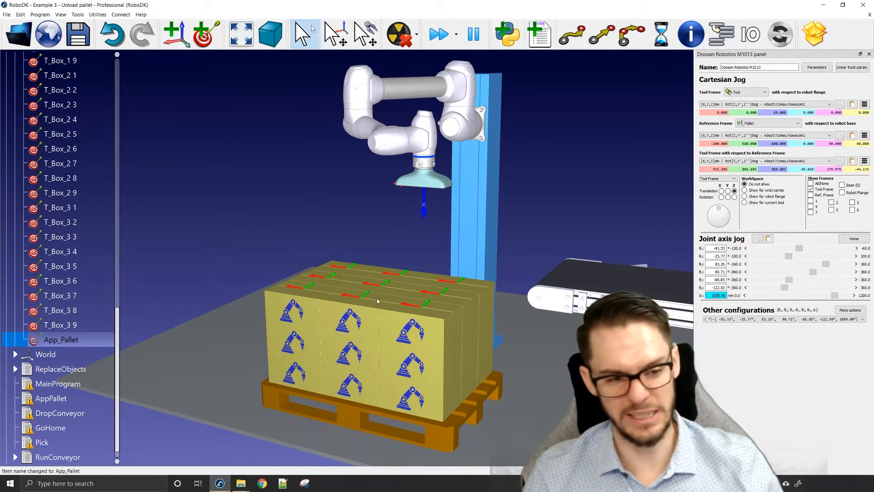
left_click_drag(116, 321, 123, 302)
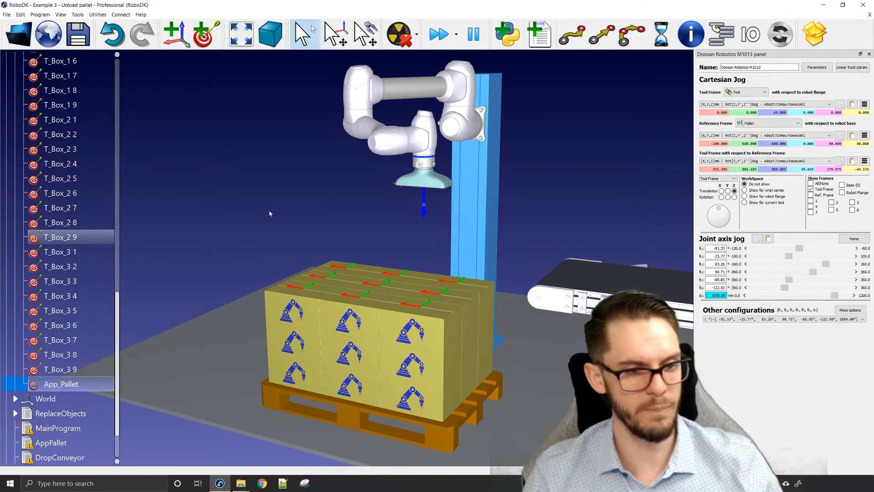
scroll(73, 245, "up", 6)
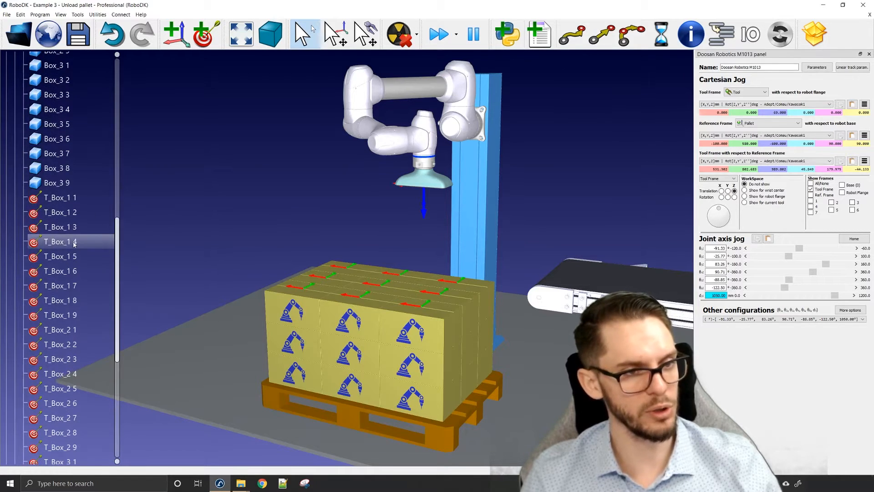
scroll(73, 246, "up", 4)
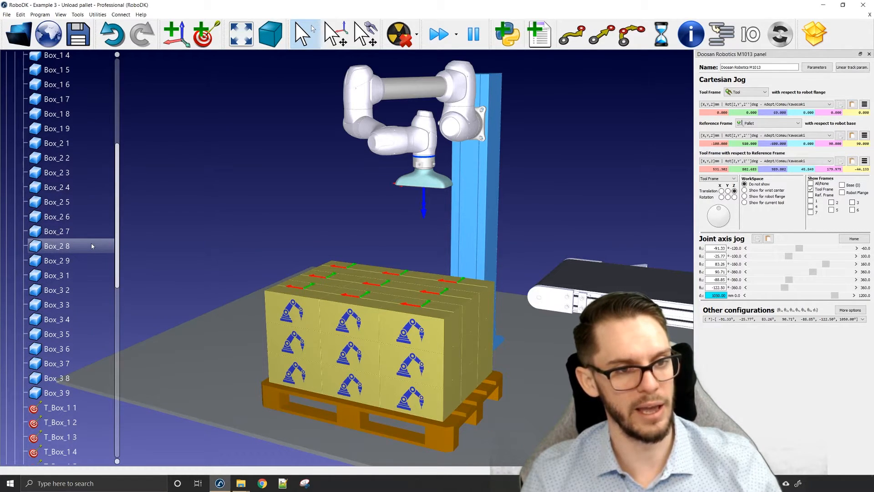
scroll(91, 246, "down", 10)
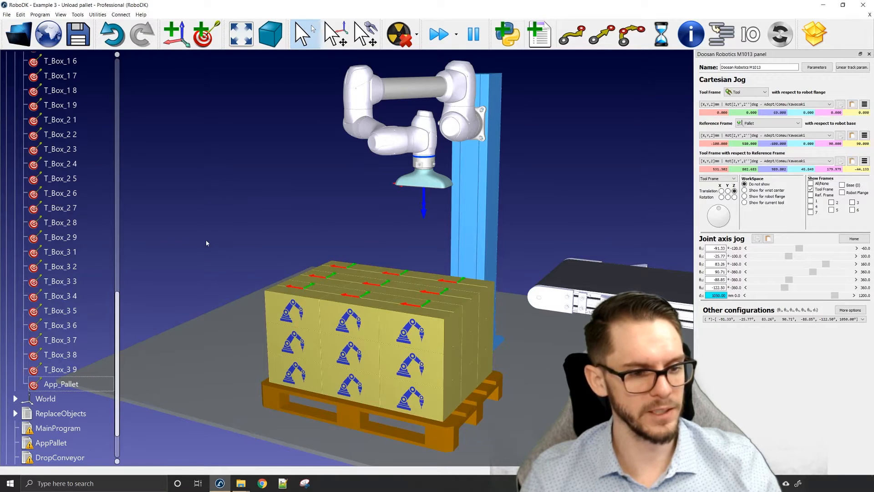
Add a joint move to the Home target in the World frame to the GoHome program
scroll(96, 362, "down", 2)
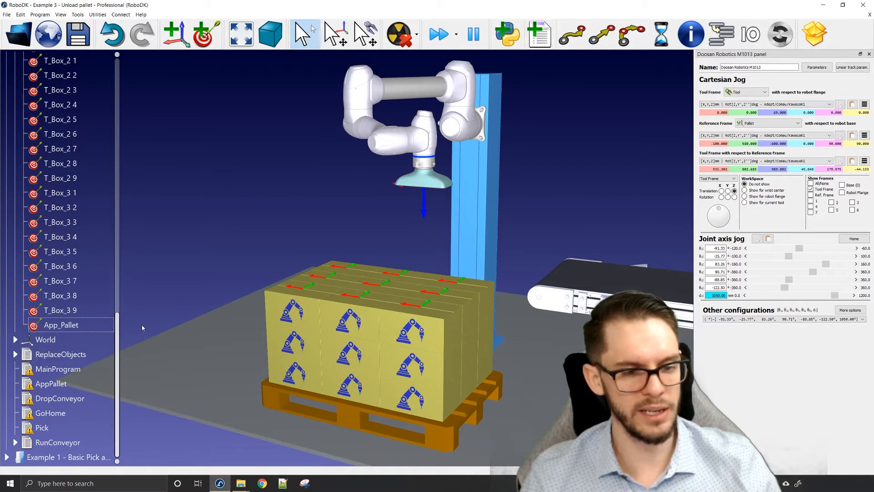
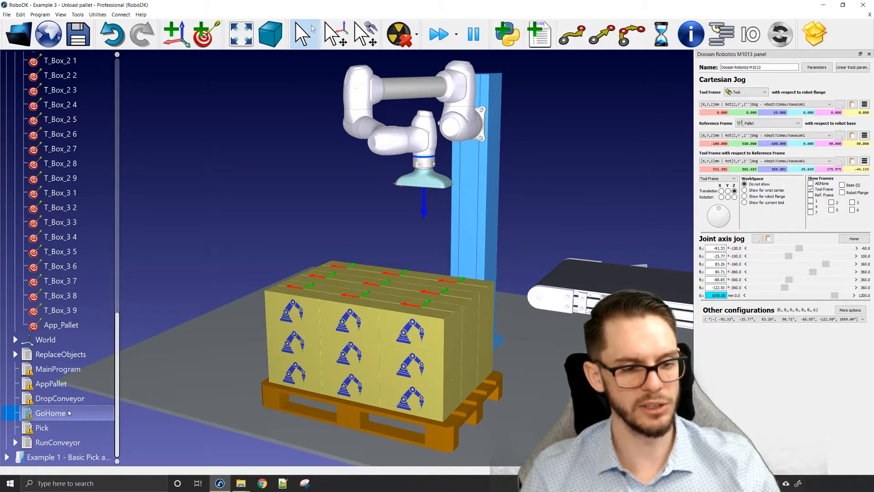
scroll(68, 414, "up", 10)
scroll(69, 412, "up", 5)
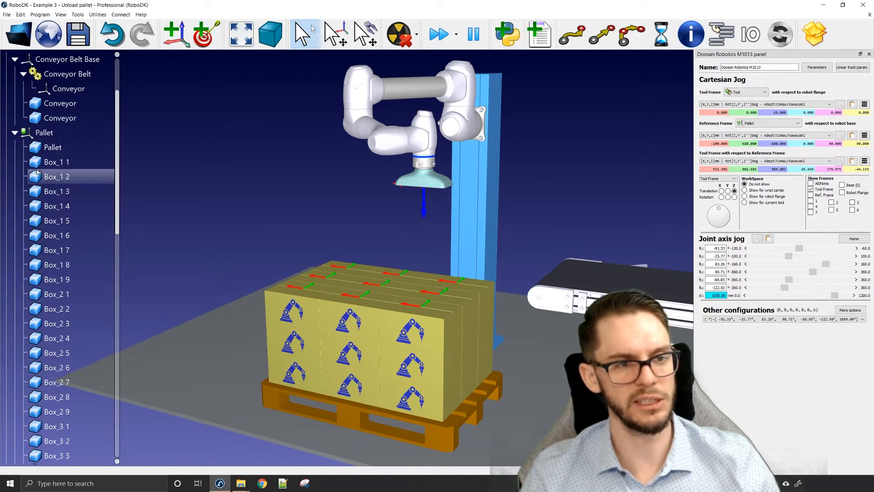
scroll(32, 93, "up", 2)
scroll(34, 137, "down", 16)
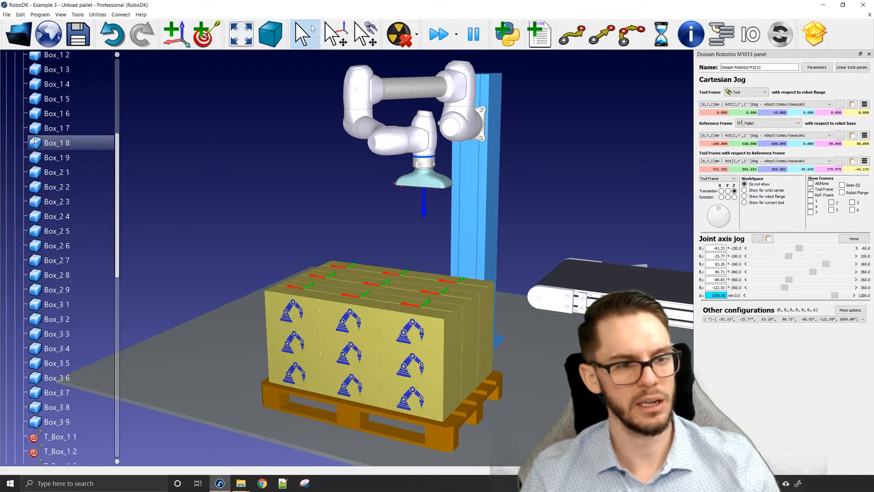
left_click(15, 344)
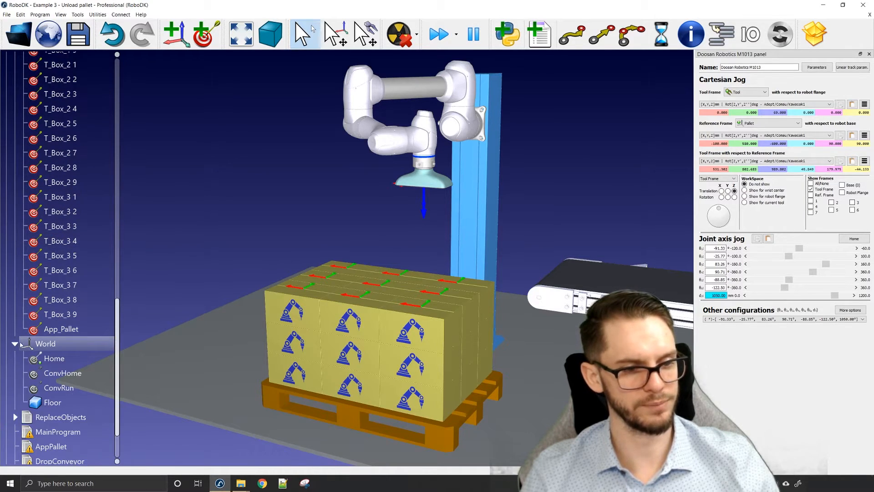
scroll(45, 319, "down", 2)
left_click(63, 297)
left_click(54, 283)
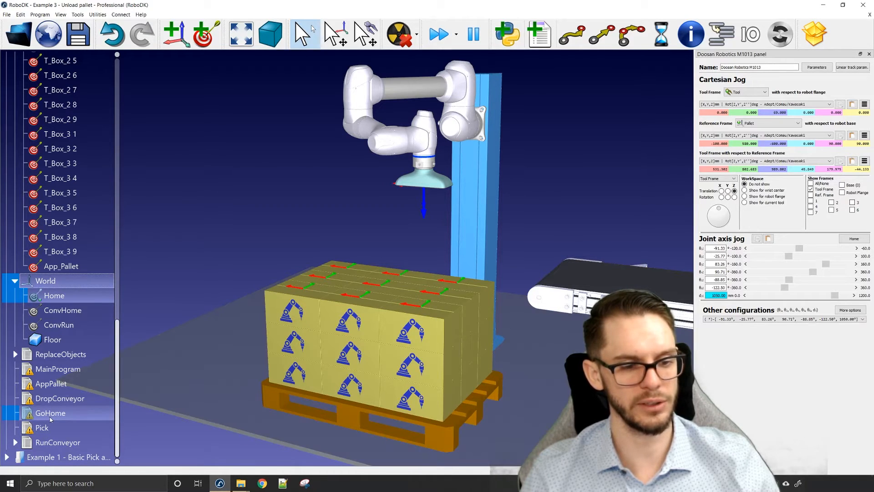
left_click(570, 40)
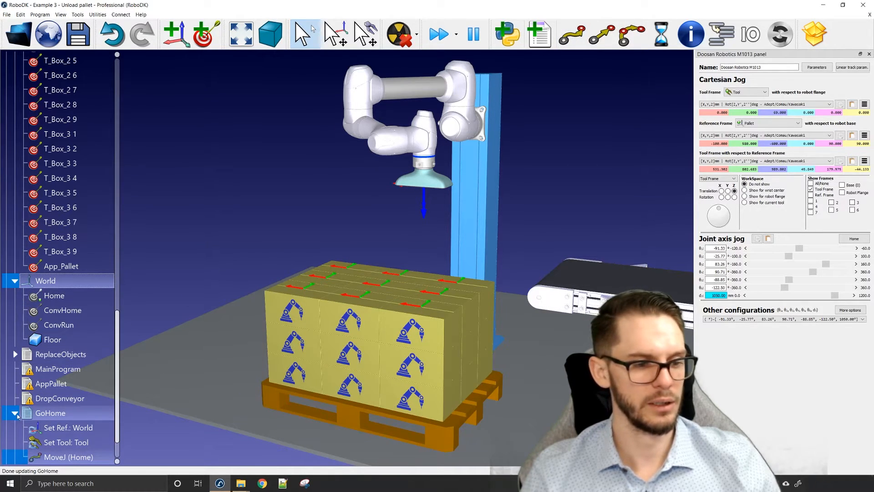
Run the GoHome program to send the robot home, and collapse the program
double_click(33, 415)
scroll(25, 392, "down", 1)
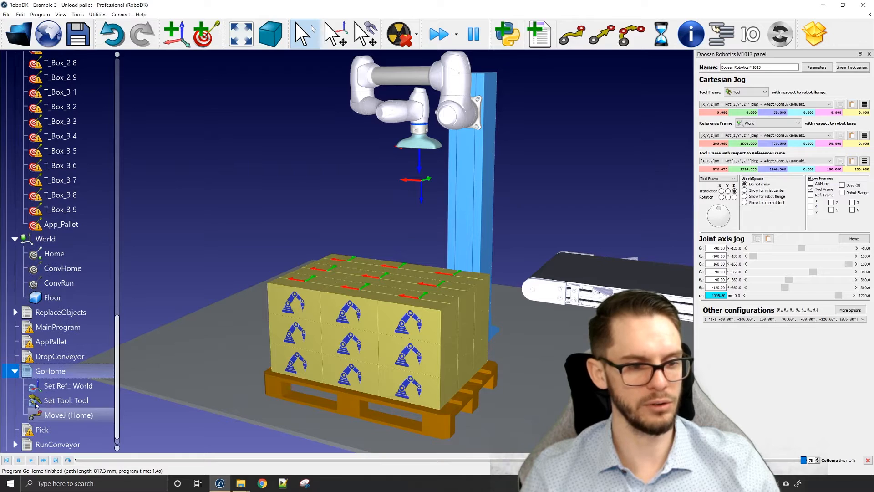
left_click(15, 372)
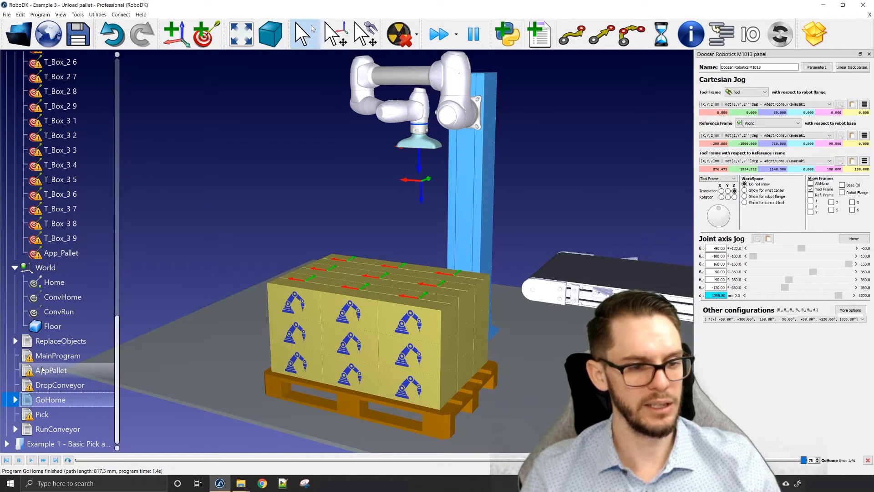
Add a joint move to App_Pallet in the Pallet frame to the AppPallet program, and collapse AppPallet and the World frame
left_click(42, 370)
left_click(81, 252)
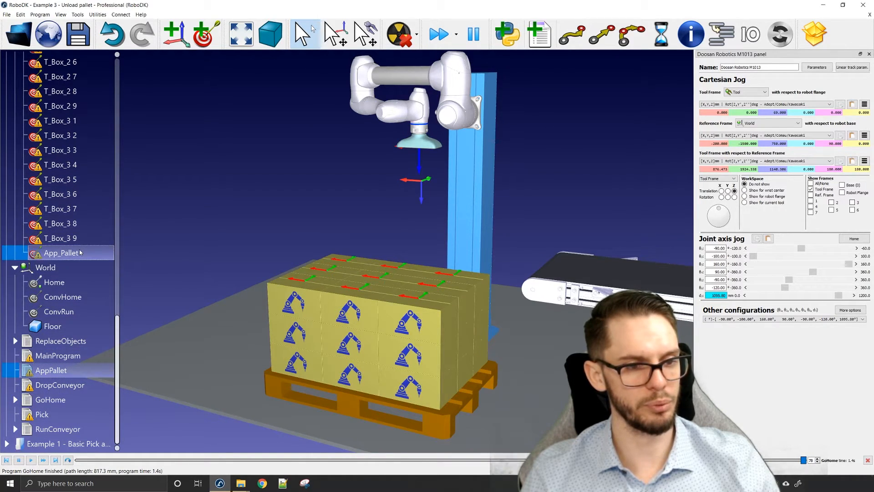
scroll(81, 249, "up", 10)
scroll(84, 230, "up", 8)
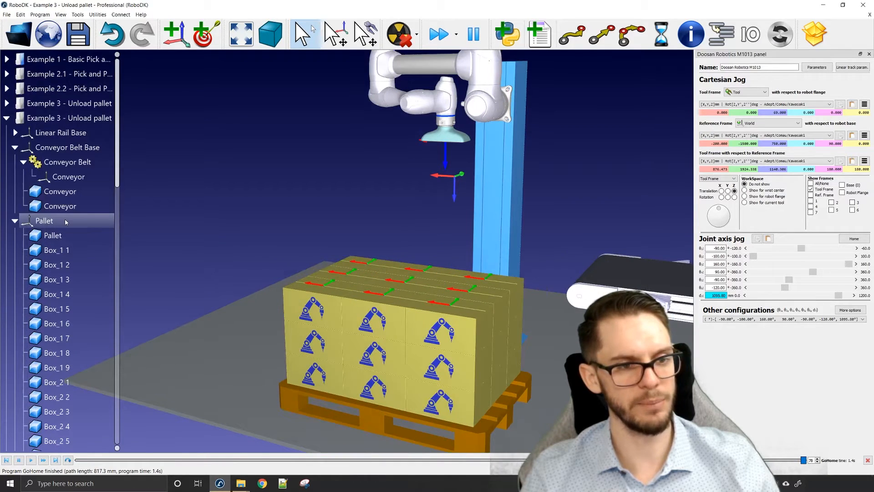
scroll(78, 207, "down", 8)
scroll(78, 208, "down", 9)
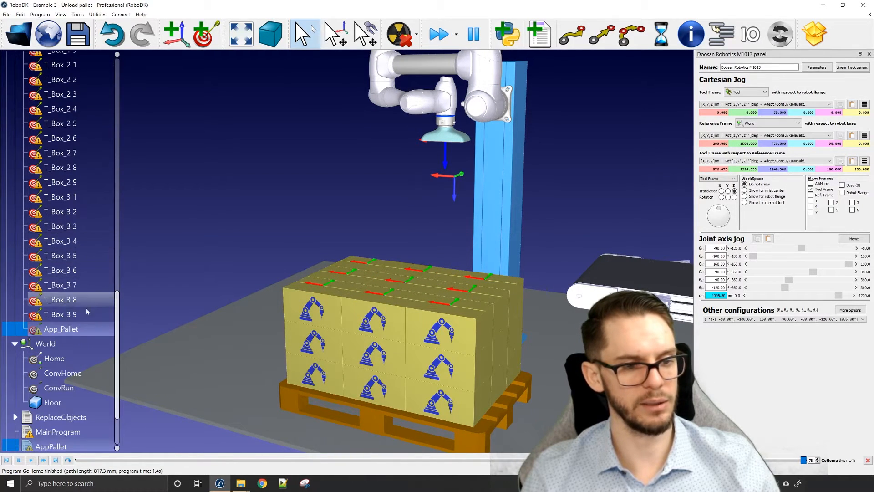
left_click(40, 371)
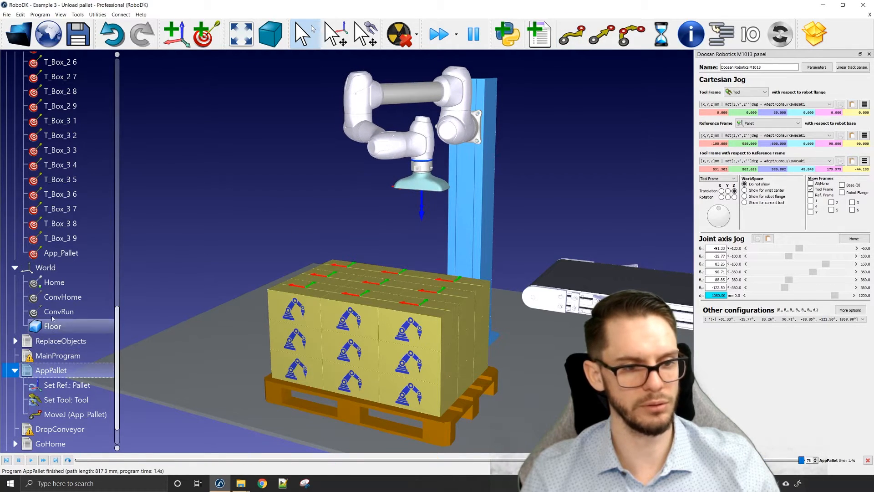
left_click(15, 268)
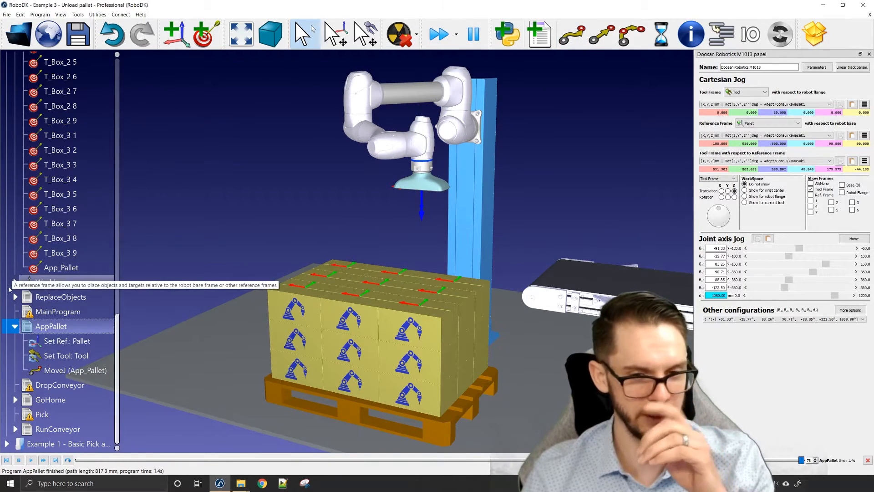
left_click(15, 328)
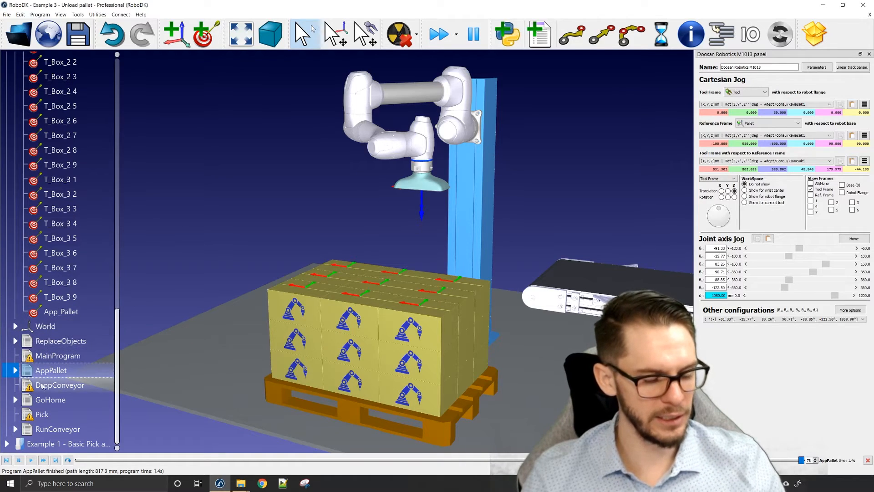
Move the robot to target T_Box_3 9 and add an Attach object simulation event for Tool to the Pick program
double_click(70, 297)
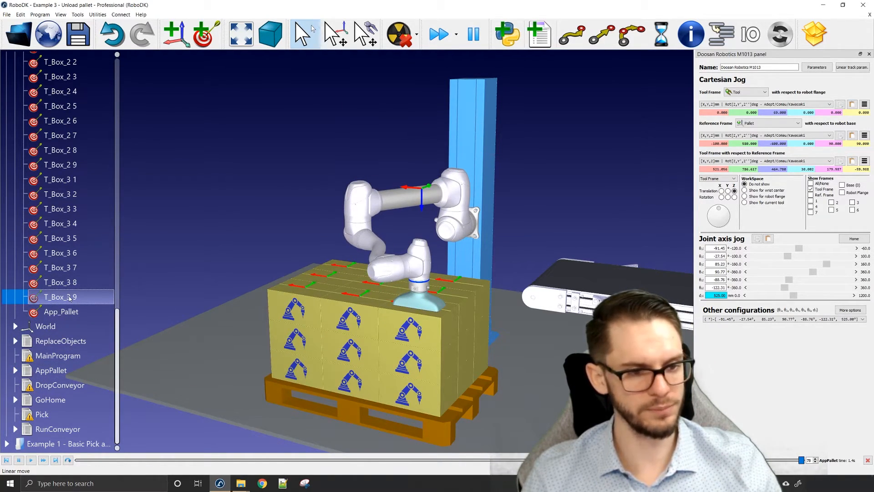
right_click(54, 416)
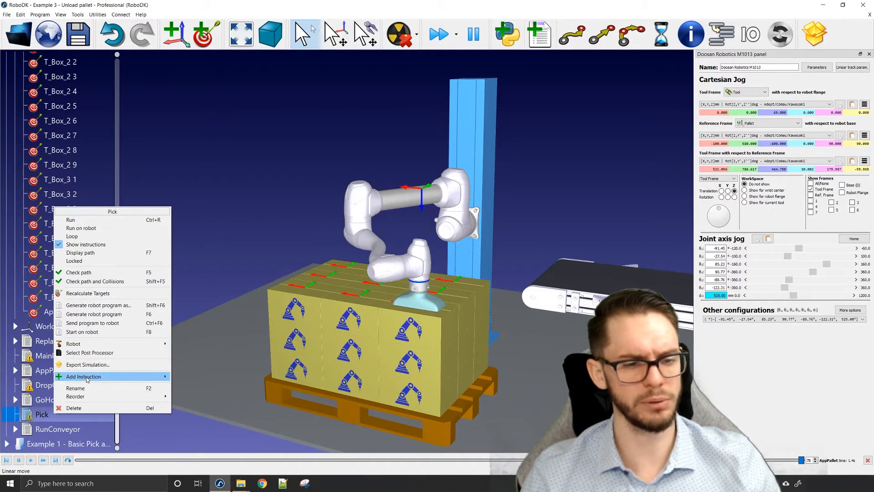
mouse_move(87, 379)
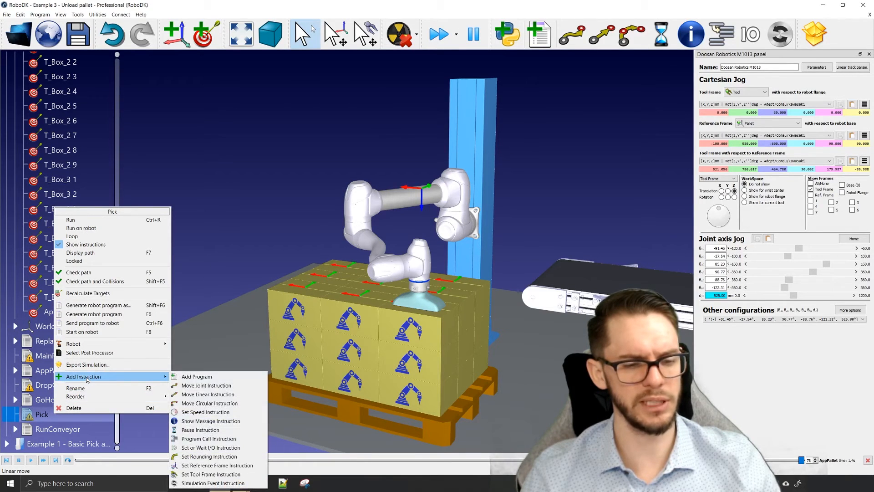
left_click(212, 483)
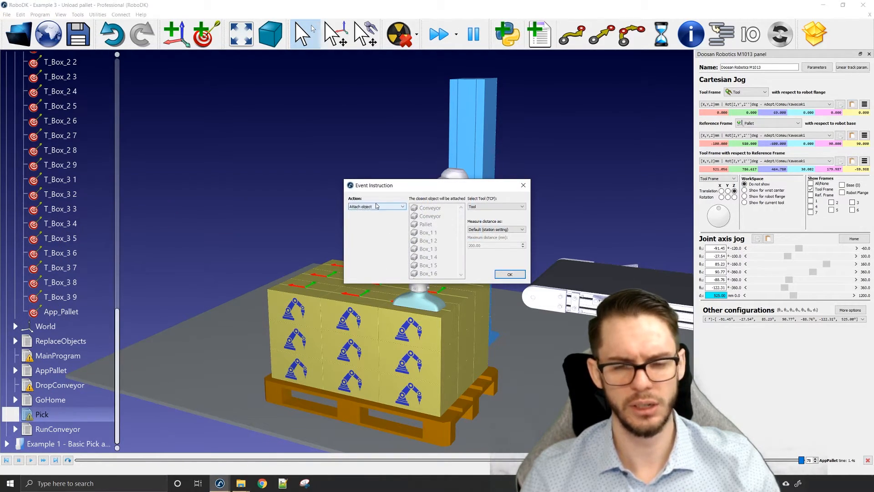
left_click(505, 272)
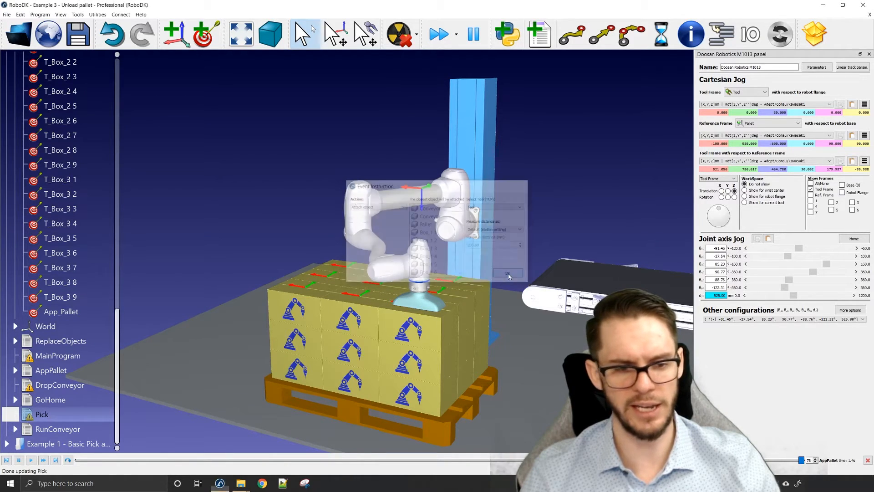
Run the Pick program followed by AppPallet to lift the attached box above the pallet
left_click(15, 414)
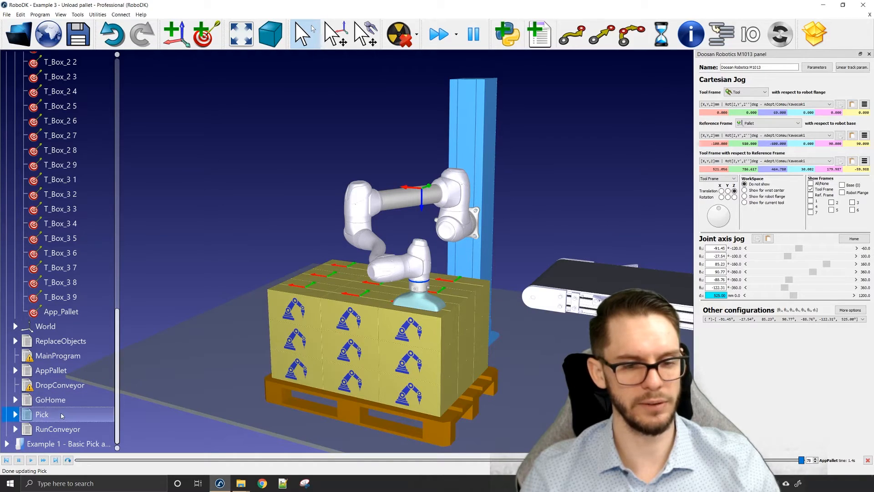
left_click(48, 372)
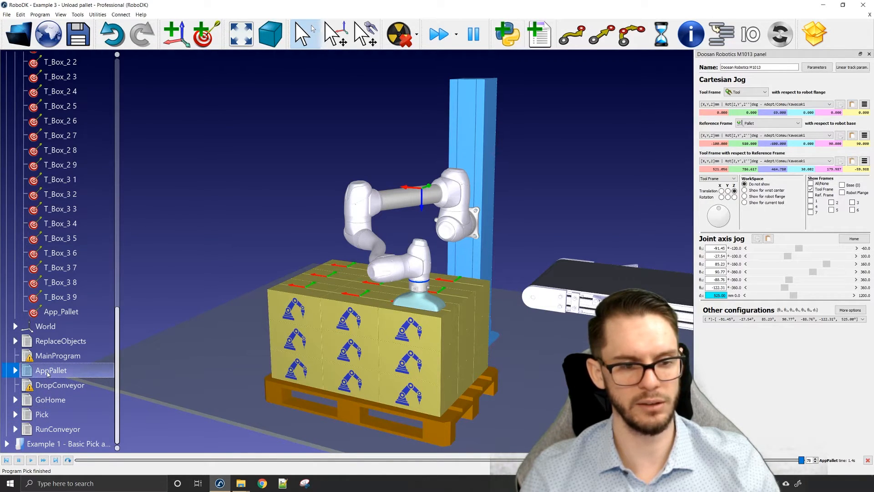
double_click(48, 373)
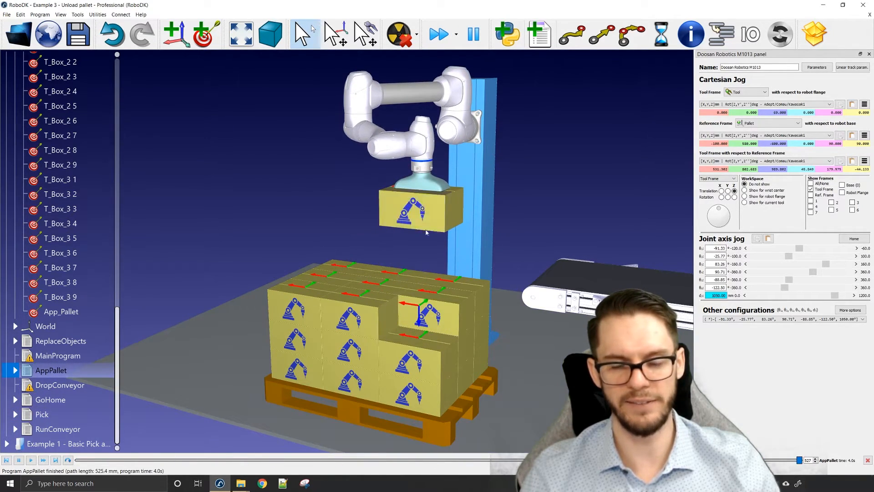
Collapse the Pallet frame and set the robot's reference frame to Conveyor Belt Base
mouse_move(412, 197)
left_mouse_down()
mouse_move(470, 242)
mouse_move(501, 185)
mouse_move(500, 193)
mouse_move(463, 211)
mouse_move(465, 257)
mouse_move(507, 150)
mouse_move(480, 129)
mouse_move(384, 235)
mouse_move(356, 206)
mouse_move(335, 242)
mouse_move(351, 248)
left_mouse_up()
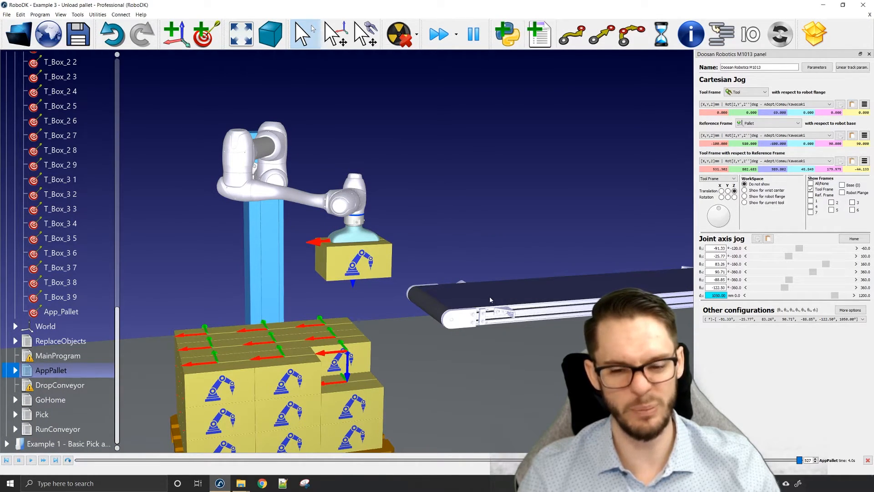
scroll(87, 290, "up", 15)
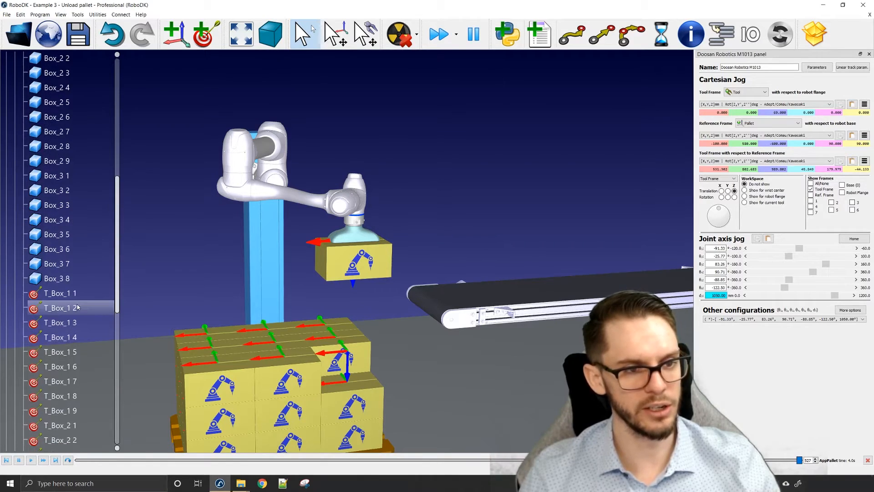
scroll(87, 289, "up", 2)
left_click(15, 220)
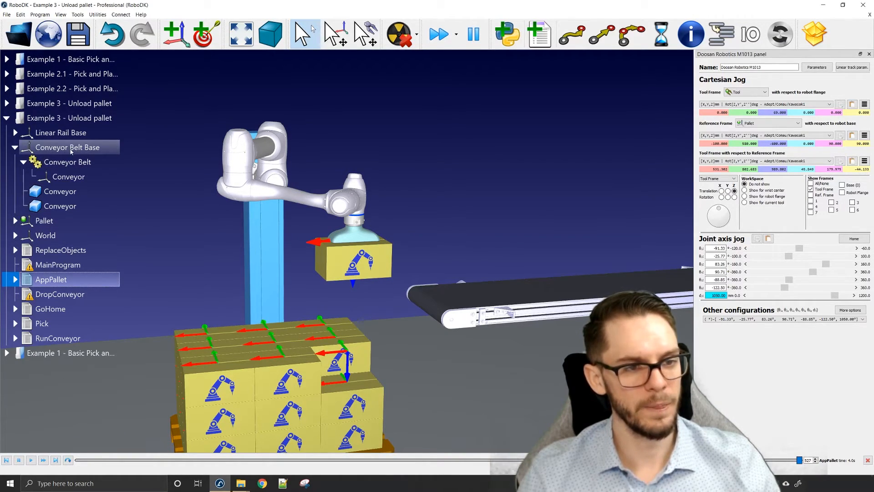
left_click(766, 123)
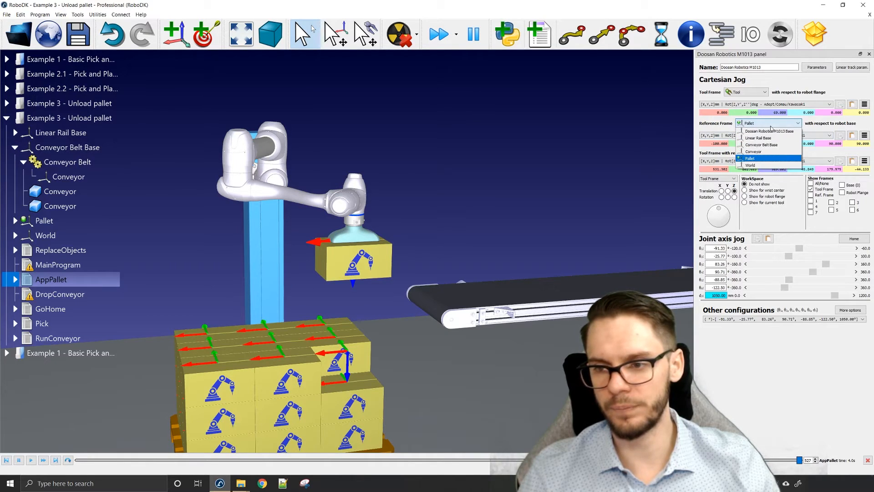
left_click(779, 145)
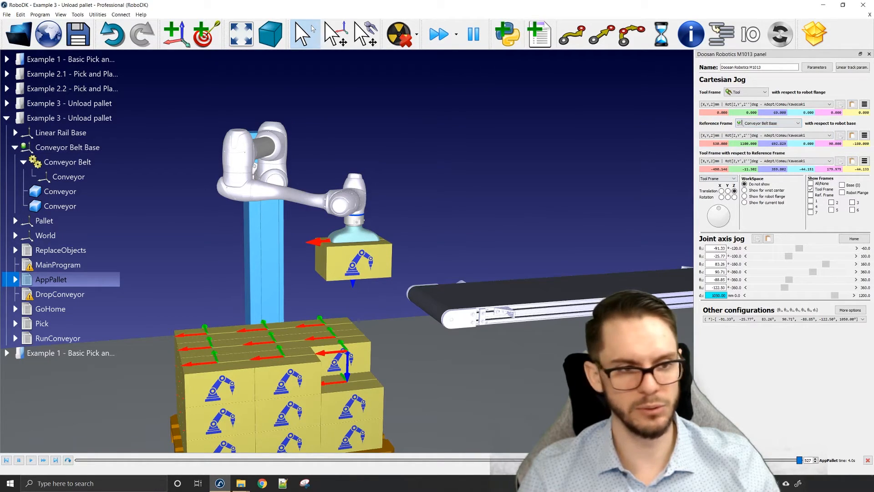
Move the robot tool with the box above the conveyor's start to about X 149 mm, Y 240 mm in the Conveyor Belt Base frame
left_click_drag(319, 255, 388, 216)
key("alt")
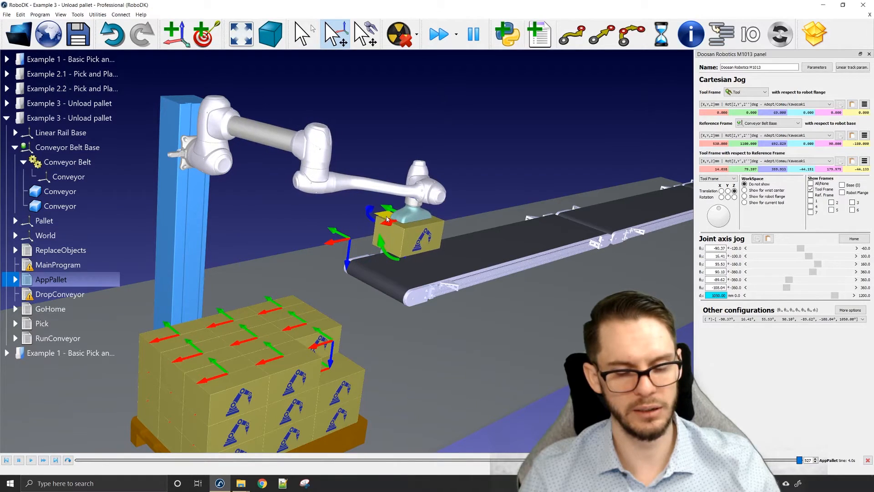
left_click_drag(318, 205, 247, 270)
key("alt")
key("alt")
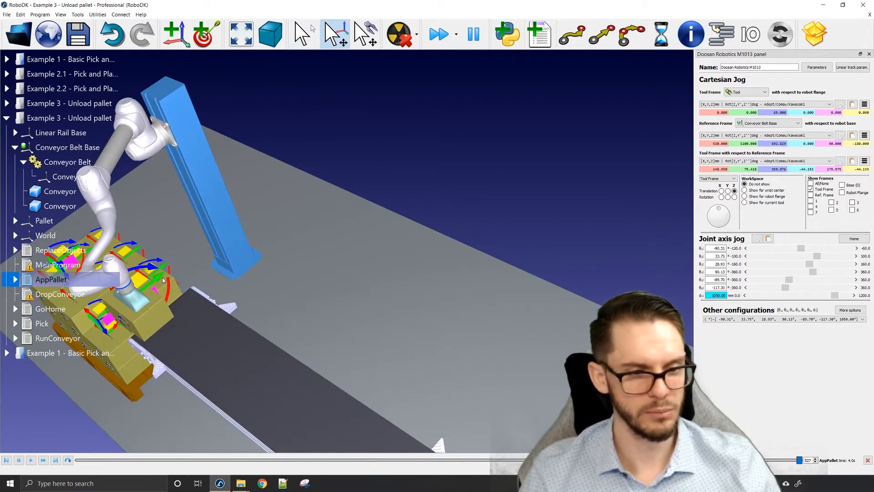
left_click_drag(162, 279, 493, 228, "alt")
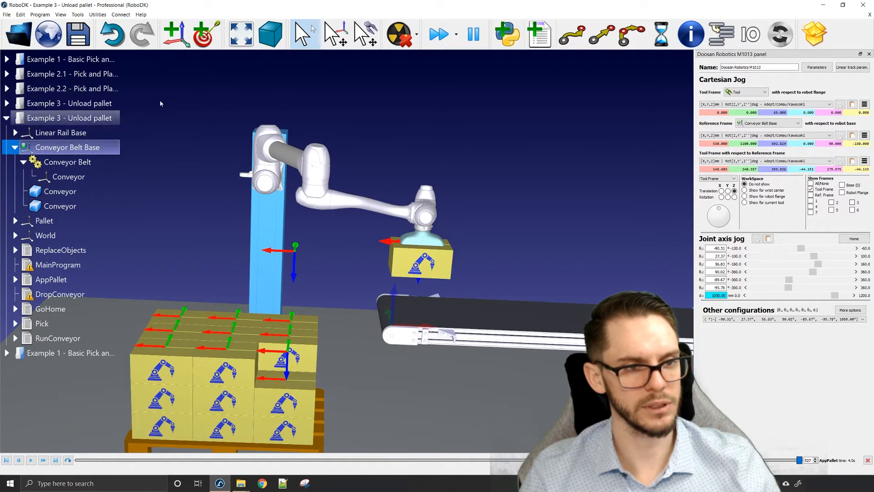
Add a target at the robot's current position under Conveyor Belt Base and name it App_Conveyor
left_click(204, 34)
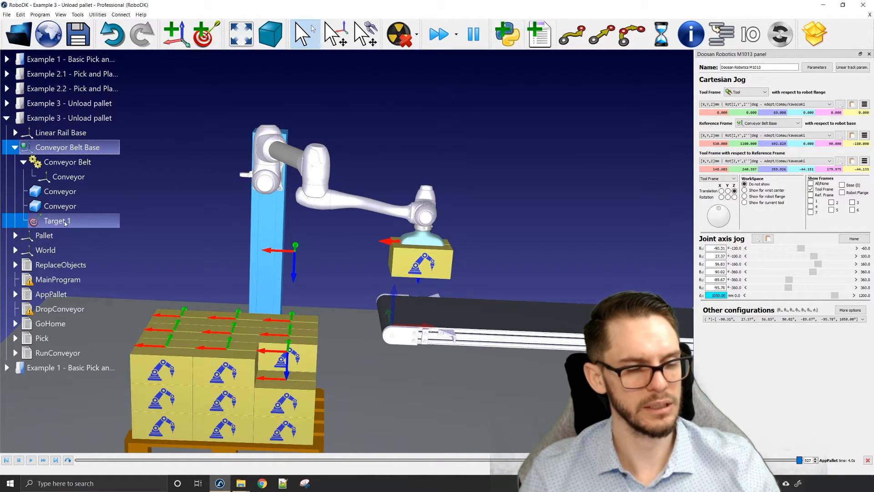
left_click(65, 222)
key("F2")
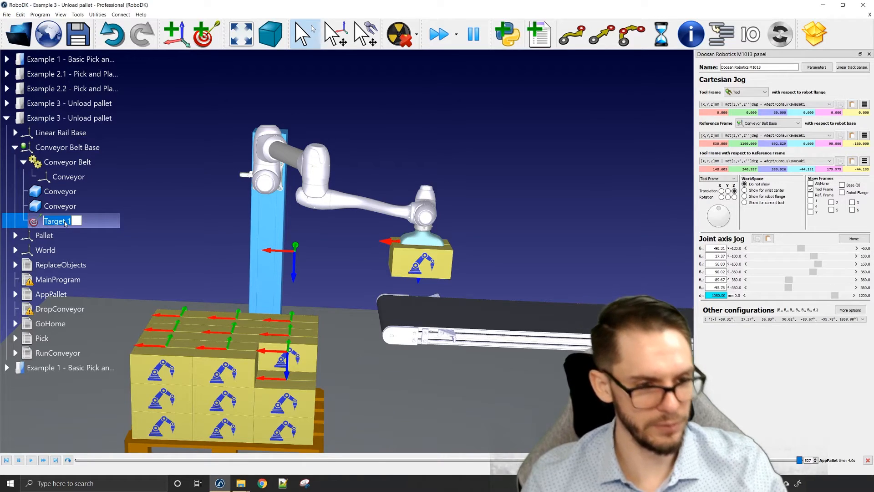
type("App")
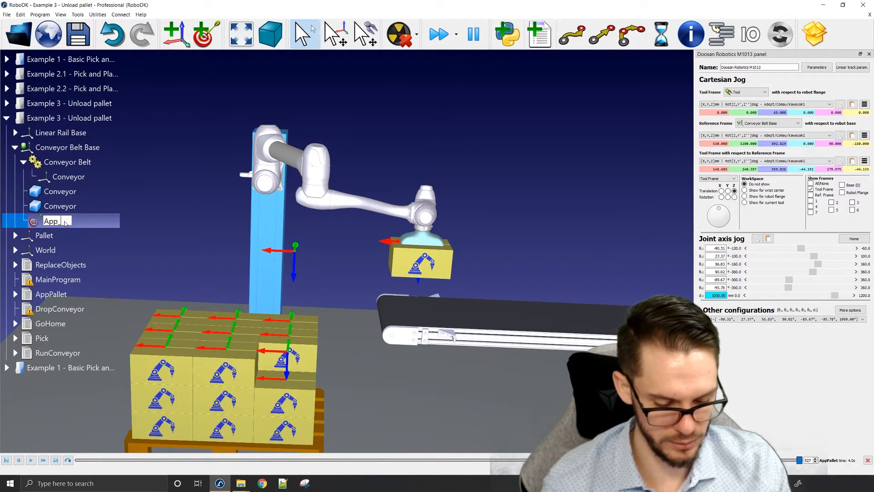
type("_Conveyor")
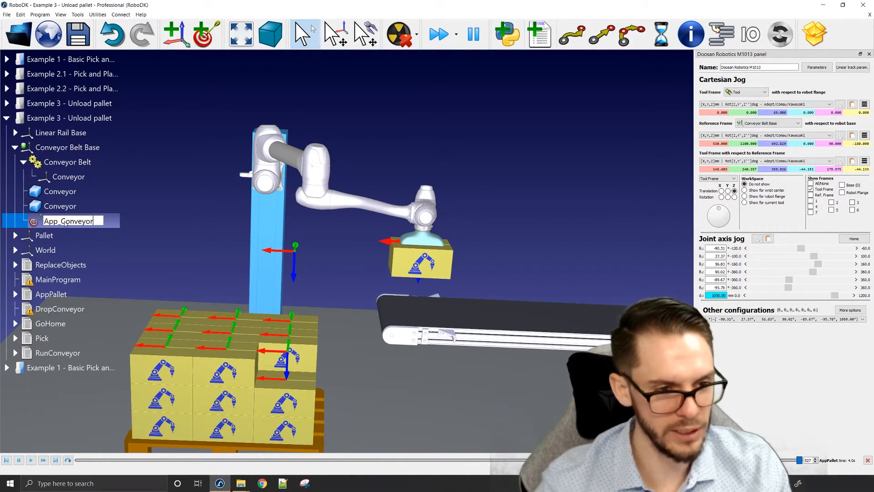
Inspect the Pallet frame's contents down to Target 28 at the end of its list, and collapse the frame
left_click(229, 218)
right_click(90, 219)
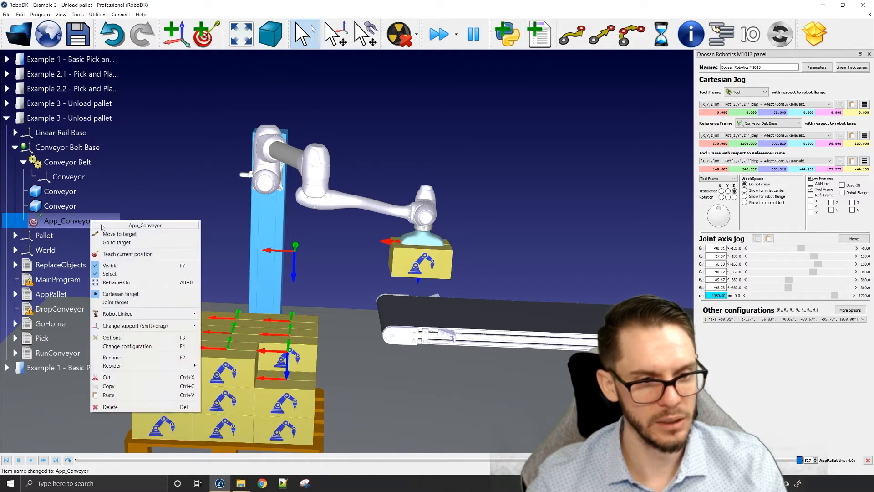
left_click(77, 218)
right_click(76, 219)
left_click(91, 263)
left_click(15, 235)
scroll(69, 273, "down", 8)
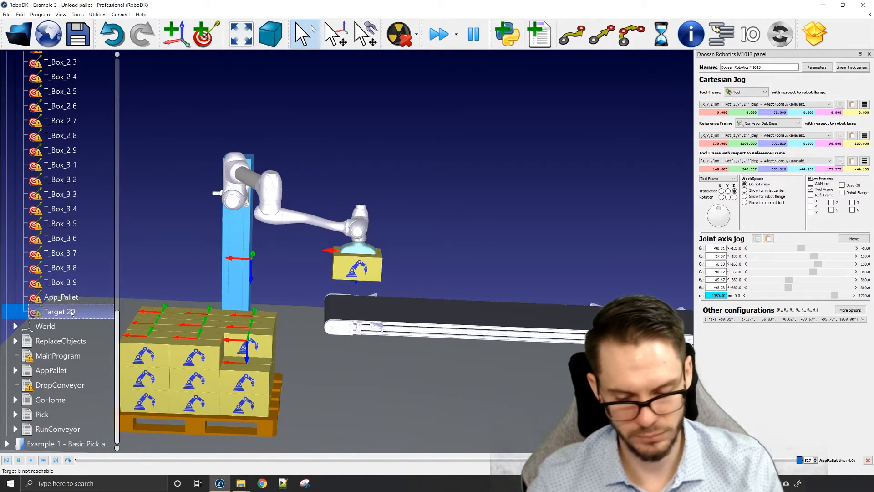
scroll(50, 273, "up", 15)
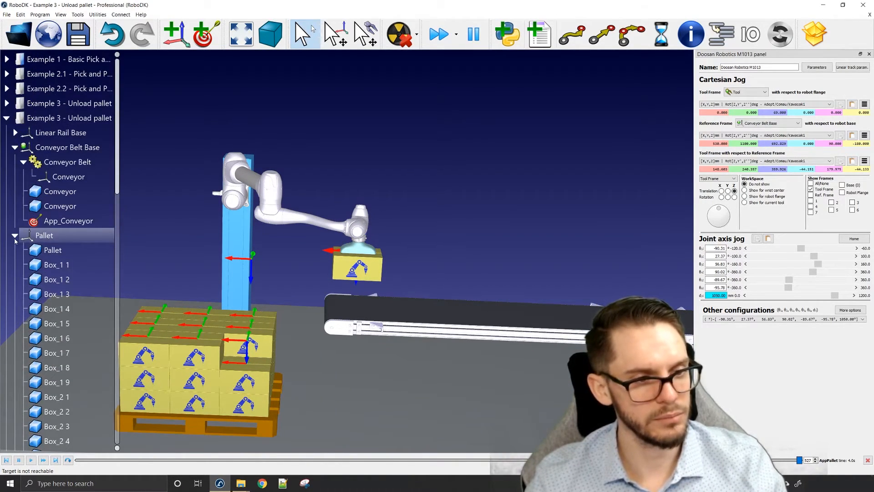
left_click(15, 236)
scroll(186, 234, "up", 5)
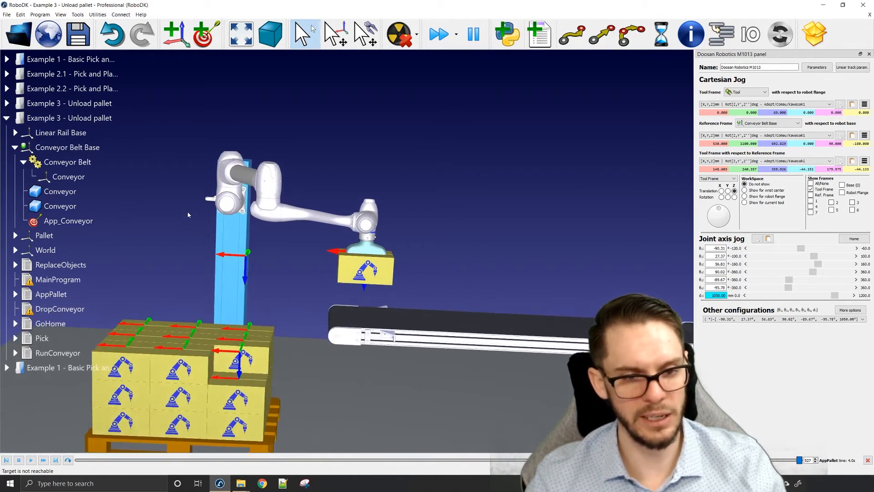
Lower the robot along the linear rail to about 840 mm so the held box rests on the conveyor's start
right_click_drag(294, 260, 408, 274)
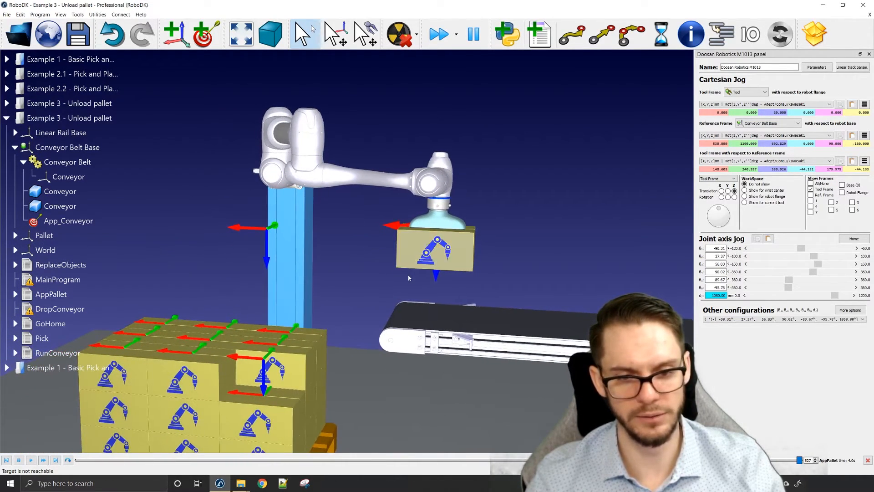
left_click_drag(834, 295, 818, 298)
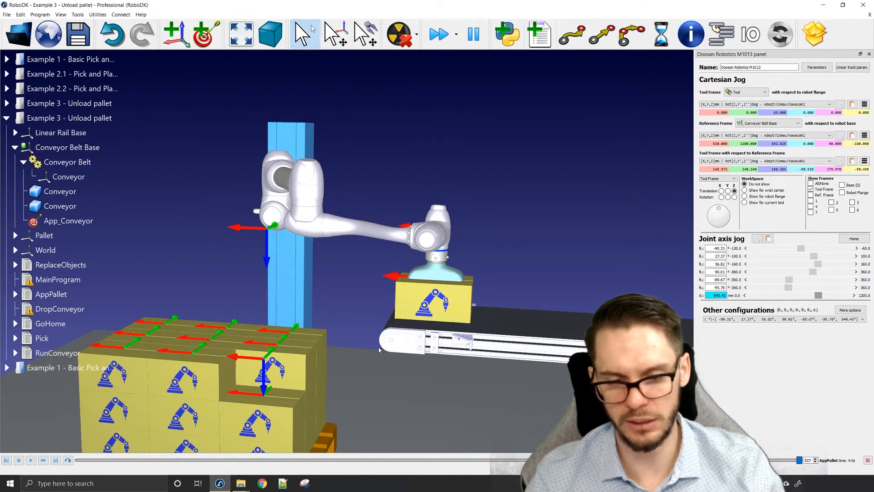
scroll(380, 349, "up", 5)
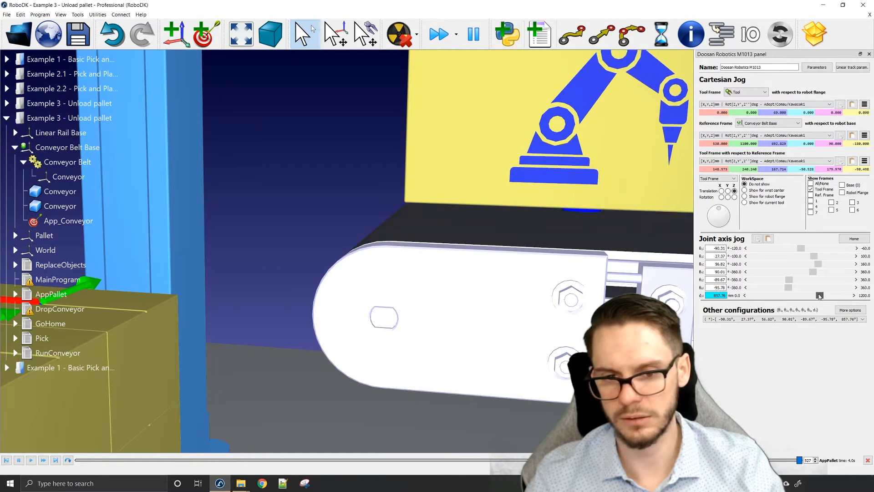
scroll(467, 285, "down", 5)
scroll(467, 285, "down", 4)
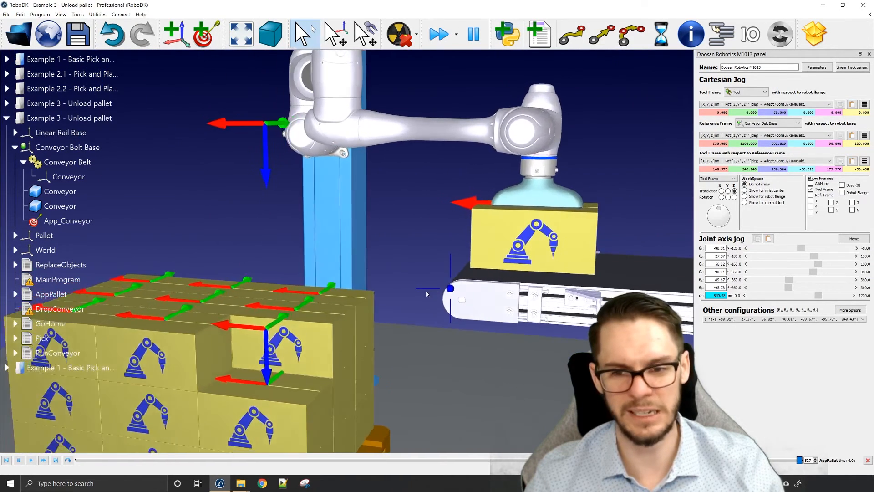
Add a target at the robot's current position under Conveyor Belt Base and name it Drop_Conveyor
left_click(67, 147)
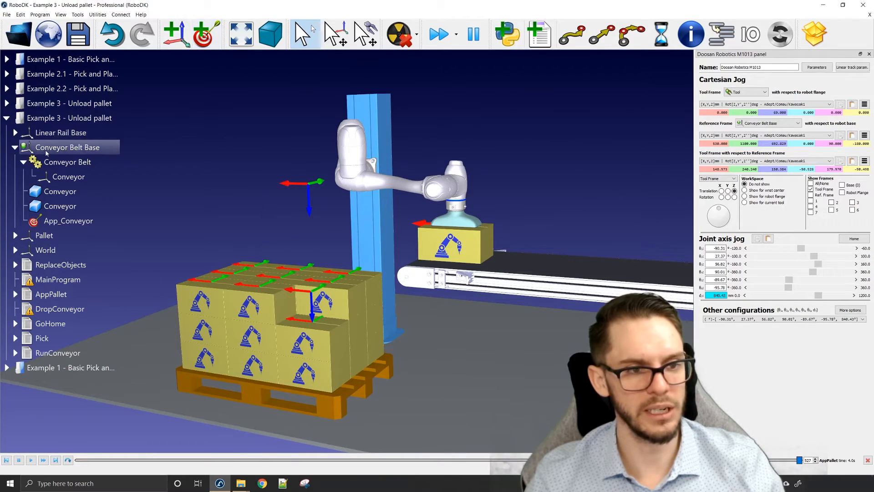
left_click(204, 34)
left_click(66, 237)
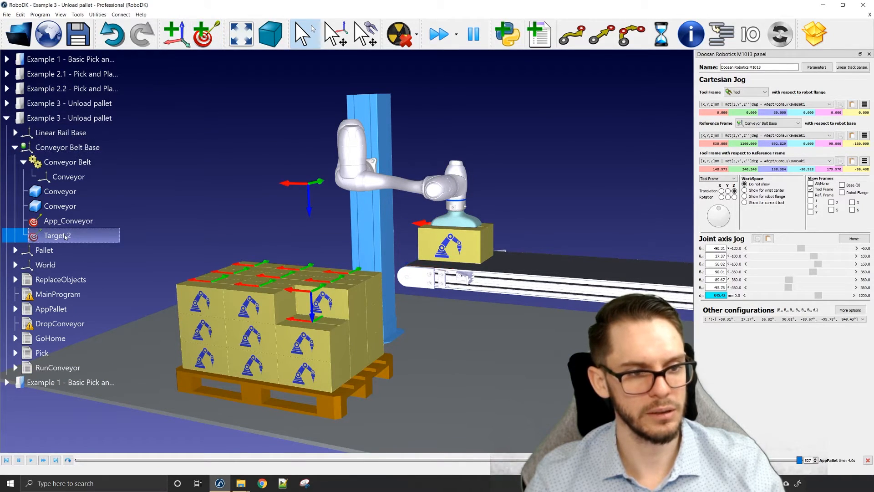
left_click(66, 237)
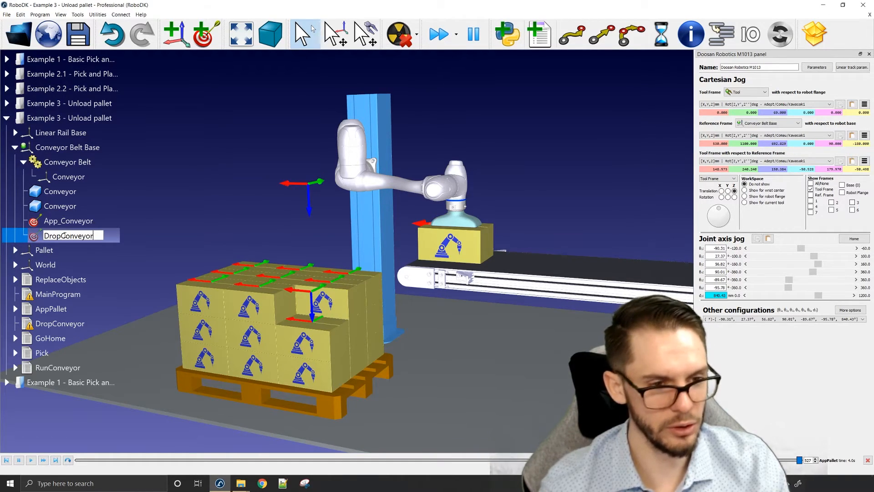
key("Return")
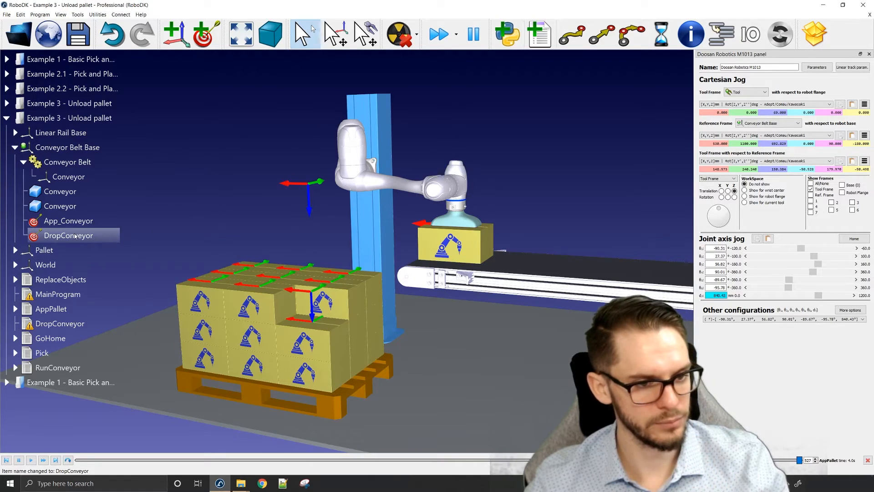
key("F2")
left_click(61, 235)
type("_")
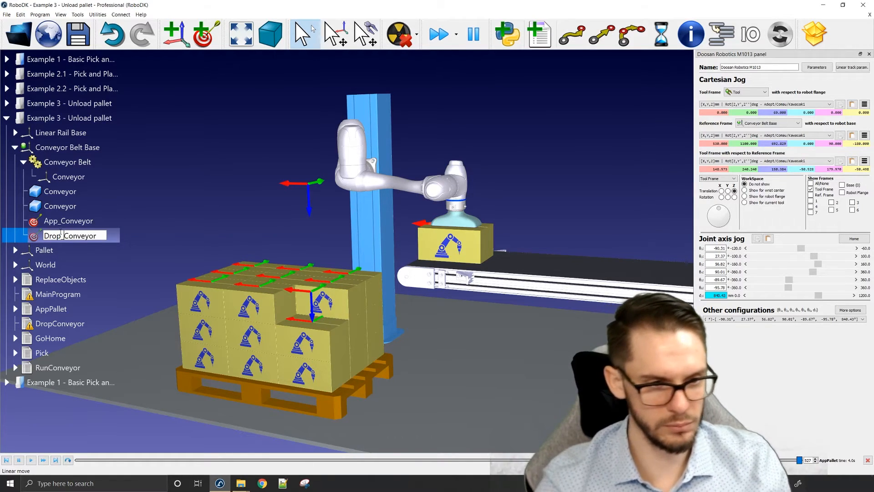
key("Return")
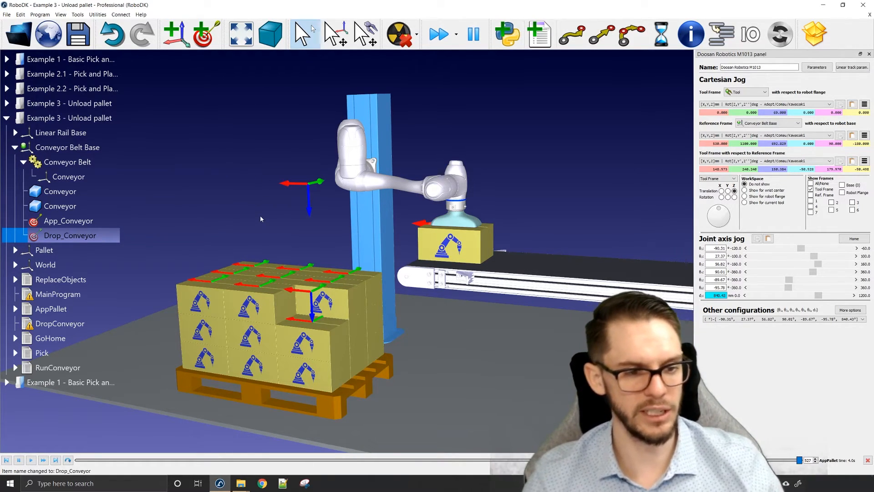
Add a joint move to App_Conveyor in the DropConveyor program, using the Conveyor Belt Base reference frame
left_click(86, 326)
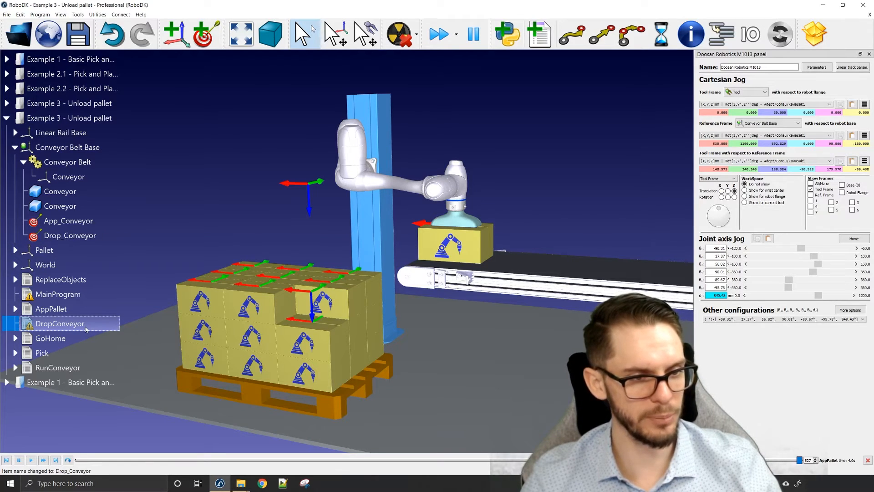
left_click(86, 148, "ctrl")
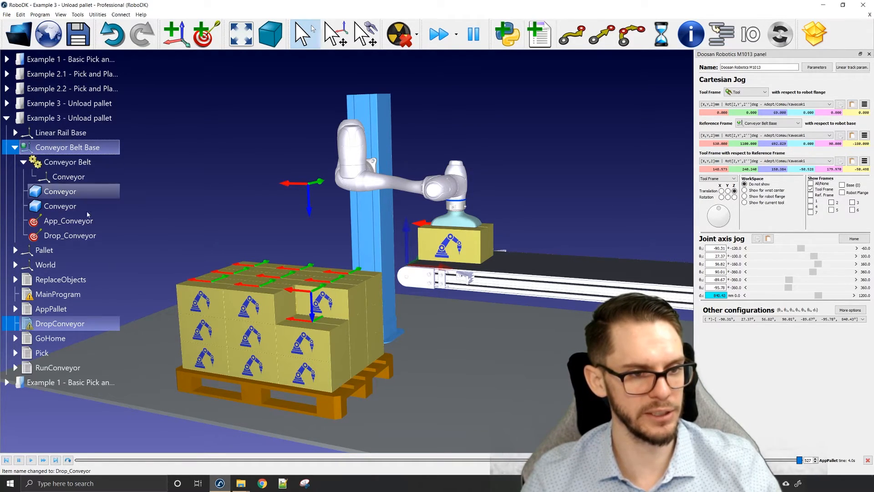
left_click(76, 222, "ctrl")
left_click(571, 34)
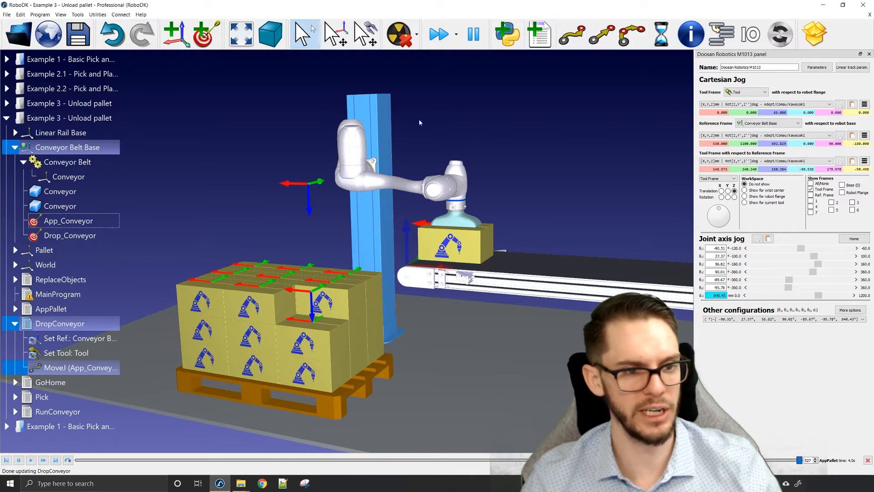
Add linear moves to Drop_Conveyor and back to App_Conveyor in the DropConveyor program
left_click(108, 235, "ctrl")
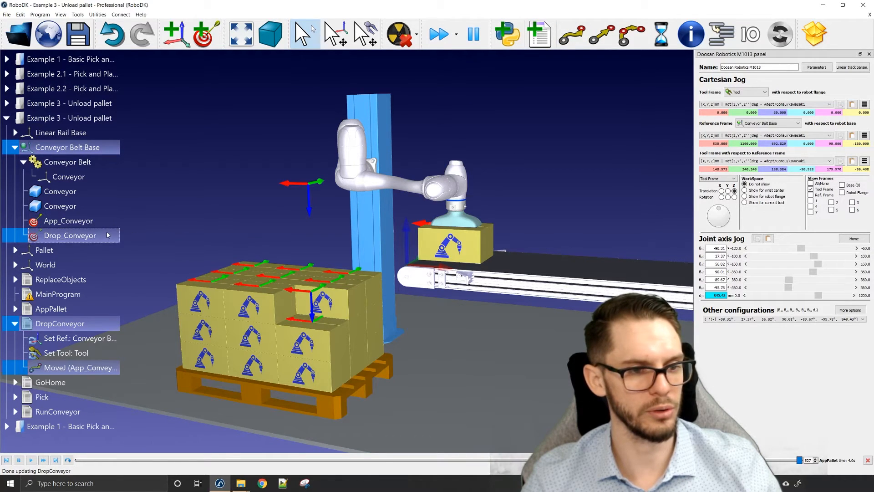
left_click(602, 34)
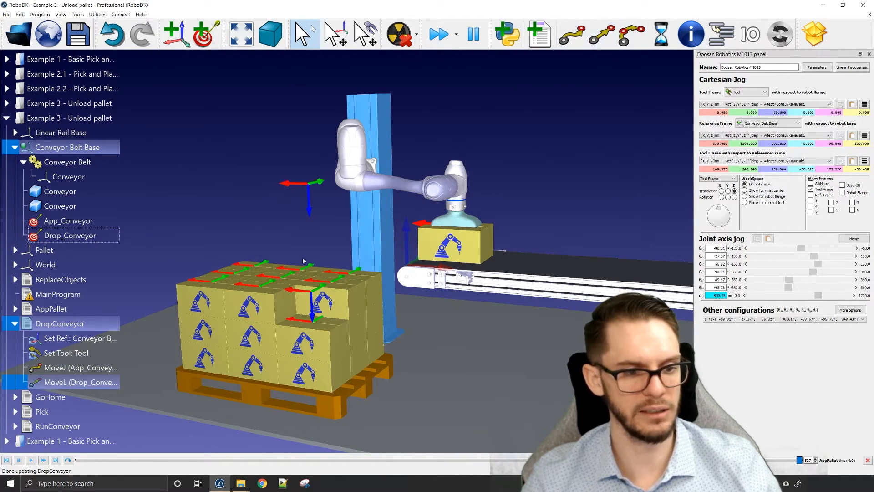
left_click(68, 220, "ctrl")
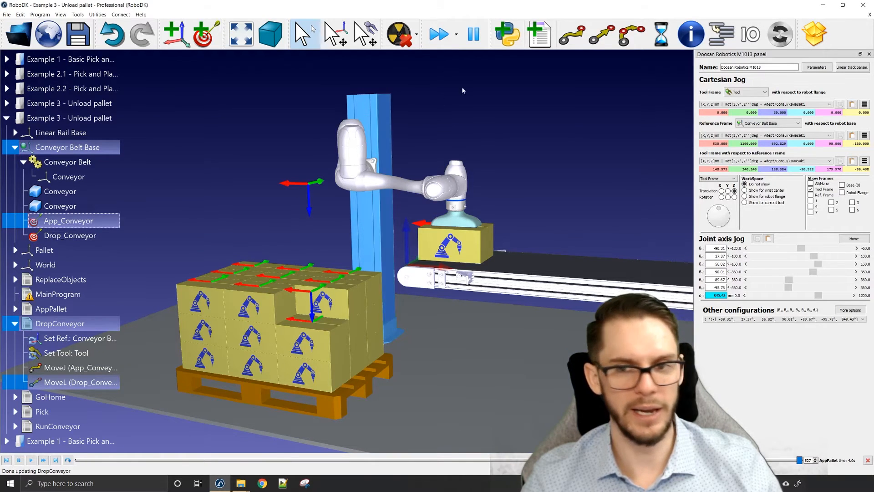
left_click(602, 34)
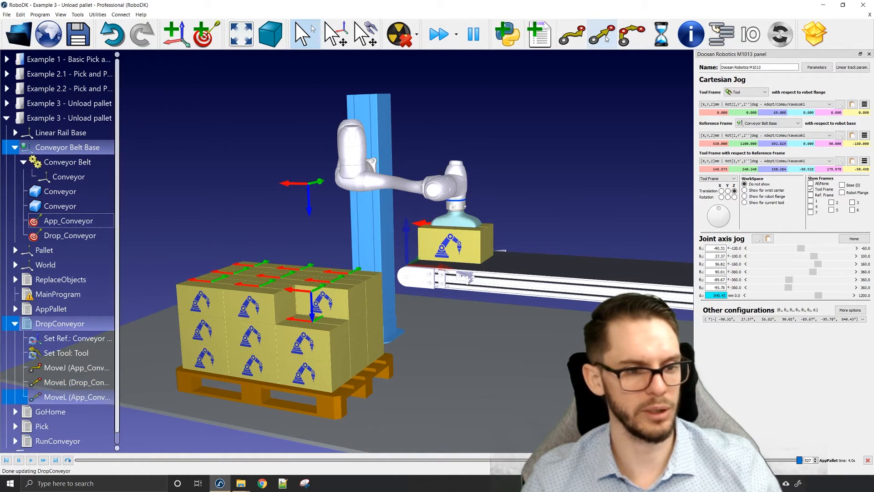
Insert a Detach object event after the Drop_Conveyor move, releasing objects from Tool to the parent frame Conveyor
left_click(209, 193)
right_click(58, 382)
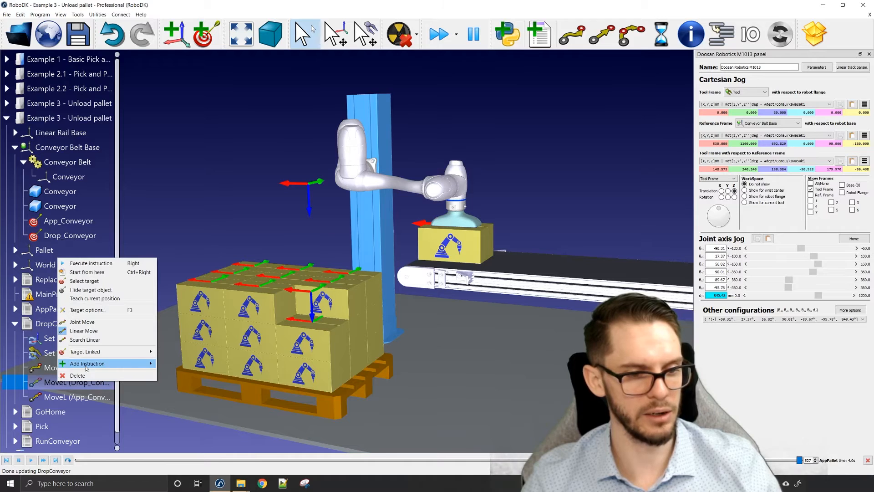
mouse_move(91, 363)
left_click(187, 470)
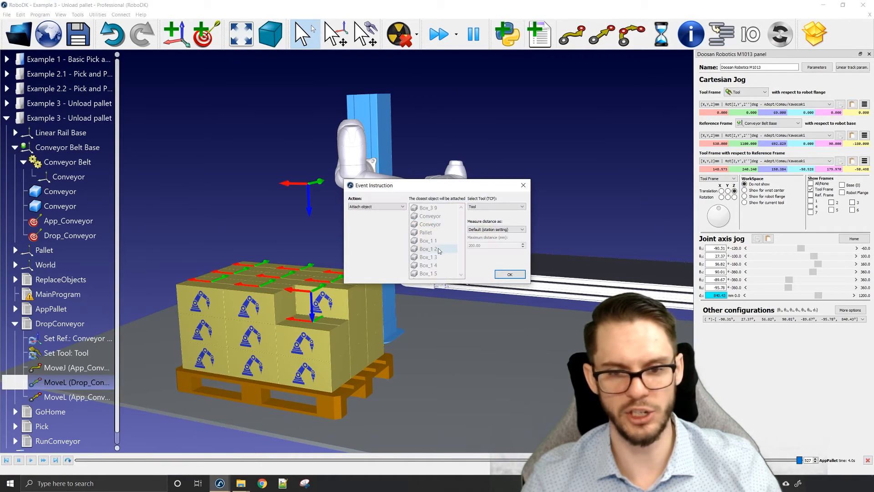
left_click(376, 206)
left_click(371, 219)
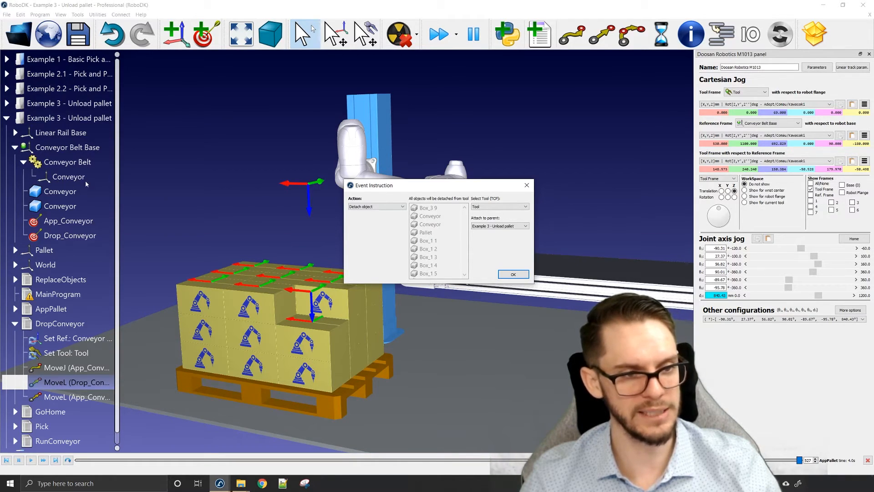
left_click(513, 227)
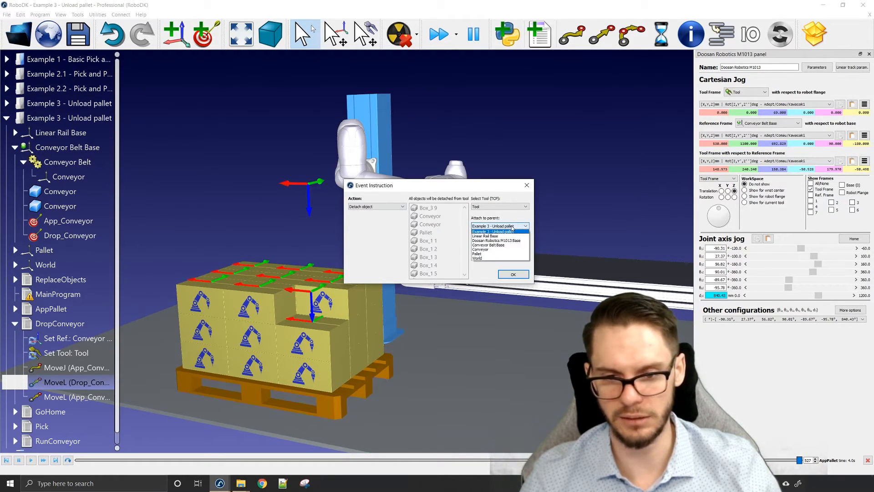
left_click(492, 250)
left_click(513, 275)
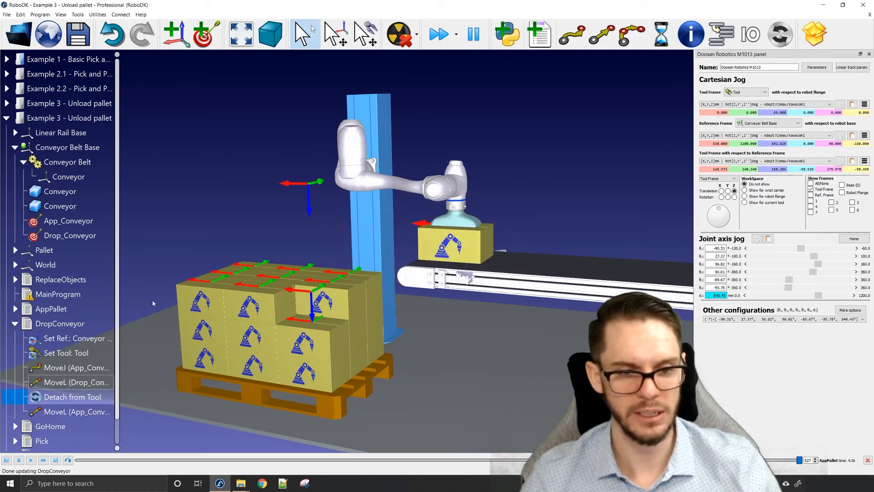
Move the robot to App_Conveyor, and run AppPallet followed by DropConveyor to test dropping the box on the conveyor
left_click_drag(410, 277, 689, 193)
scroll(448, 284, "up", 3)
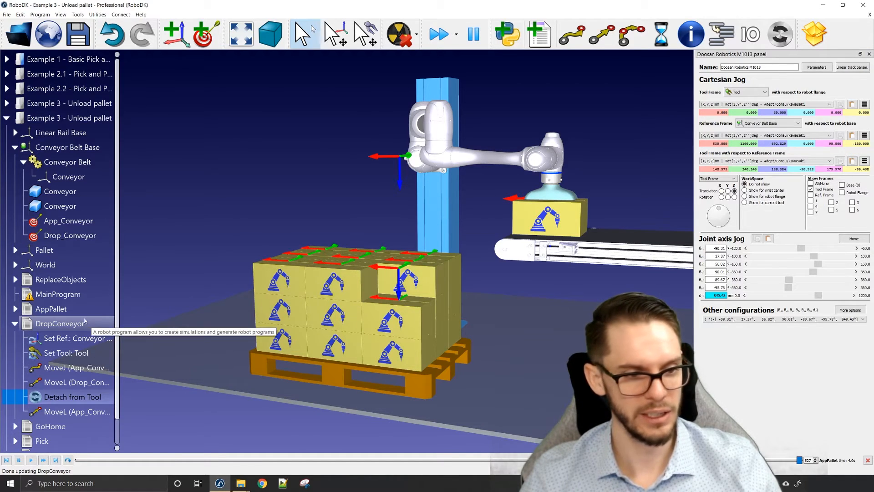
double_click(66, 222)
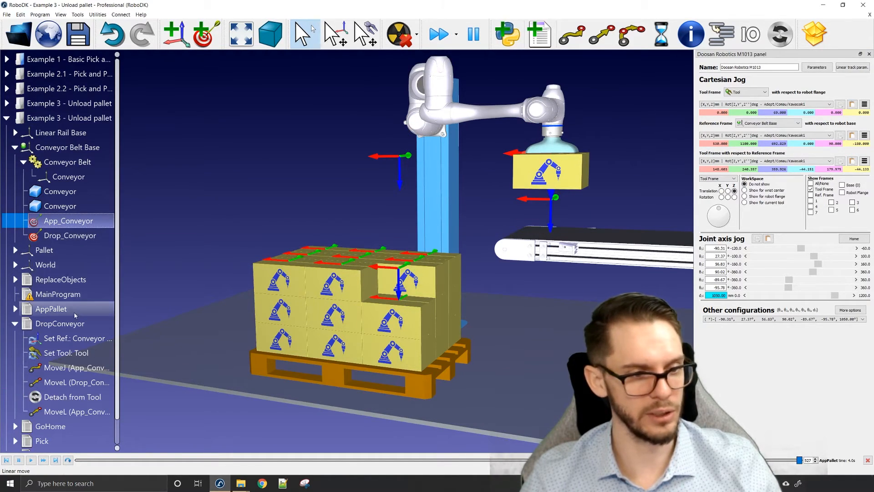
double_click(55, 309)
double_click(82, 322)
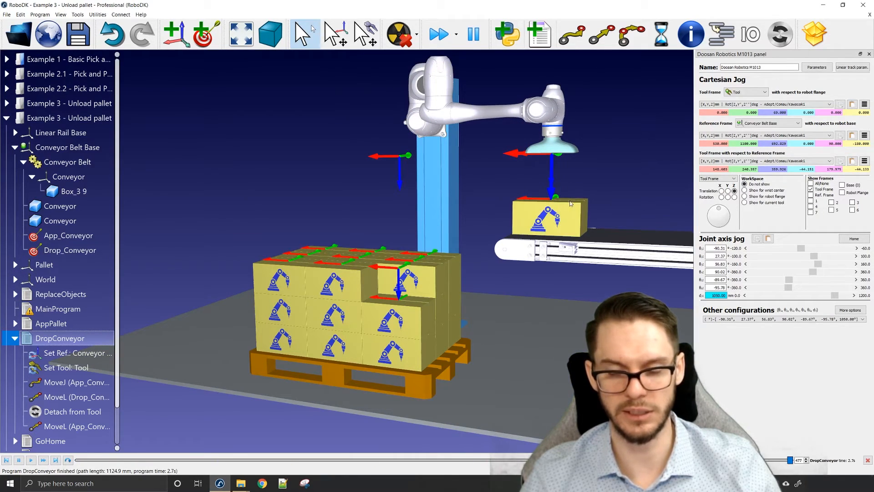
Run ReplaceObjects to put the box back on the pallet, and collapse the DropConveyor program
double_click(67, 294)
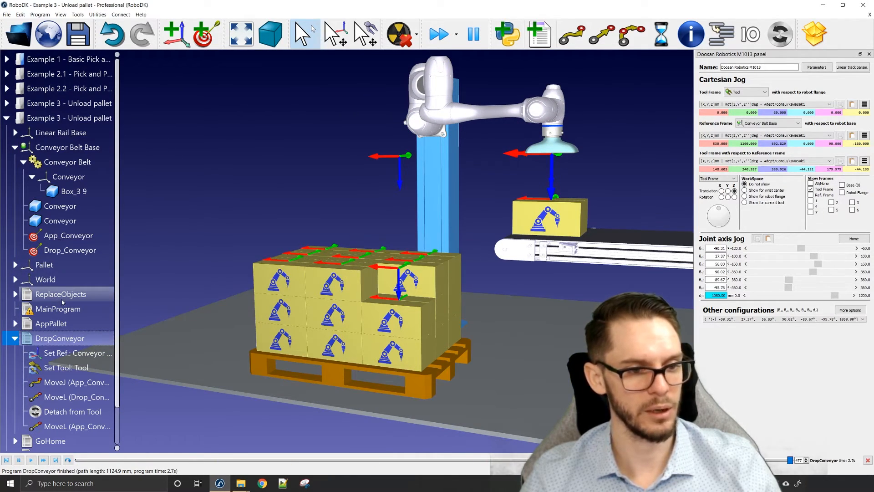
left_click(15, 325)
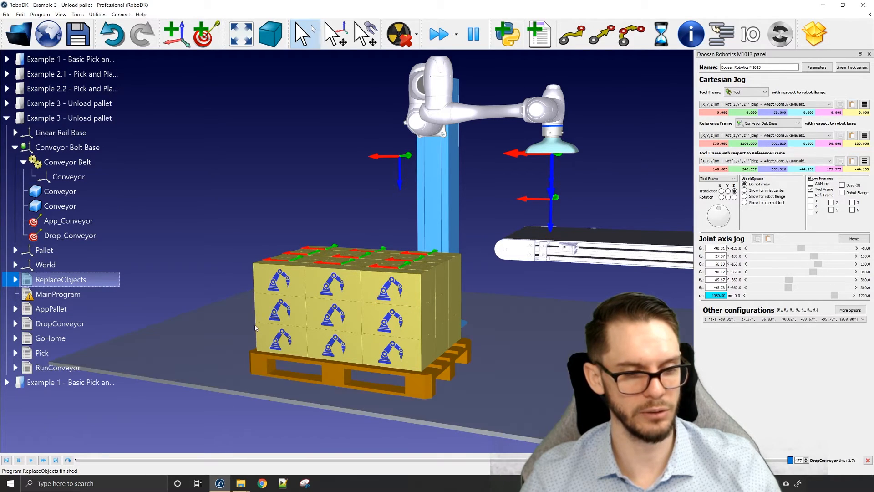
scroll(299, 295, "down", 5)
scroll(289, 297, "up", 2)
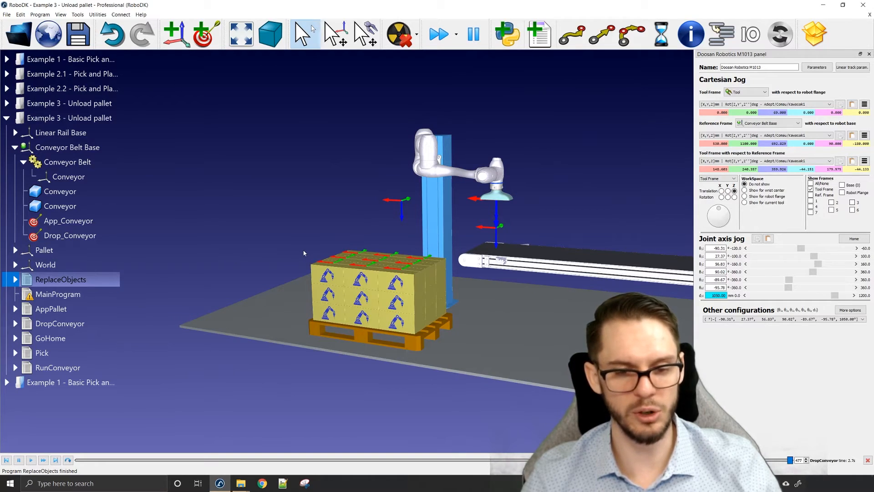
Add a program call instruction to MainProgram and list GoHome, ReplaceObjects and RunConveyor as the first calls
left_click(89, 297)
right_click(89, 296)
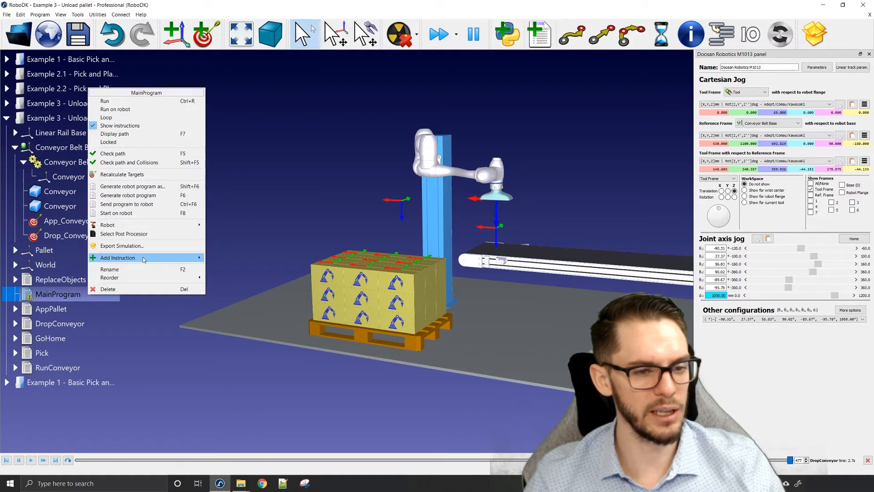
mouse_move(144, 260)
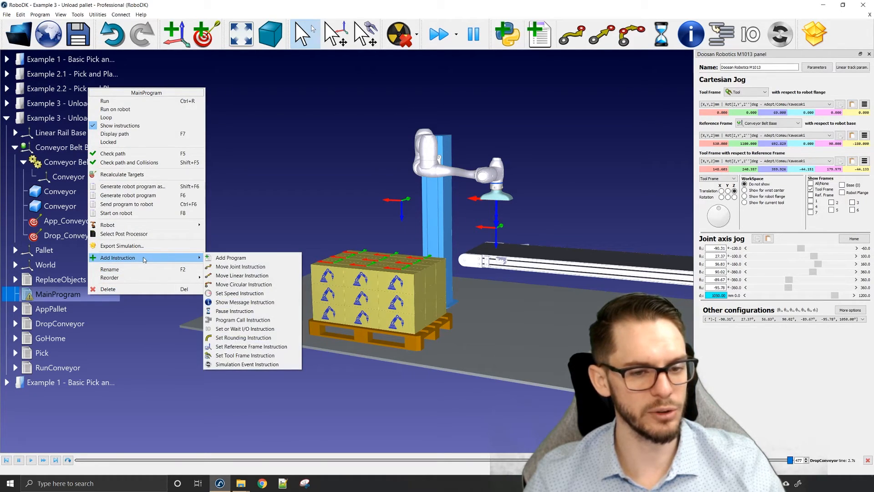
left_click(250, 320)
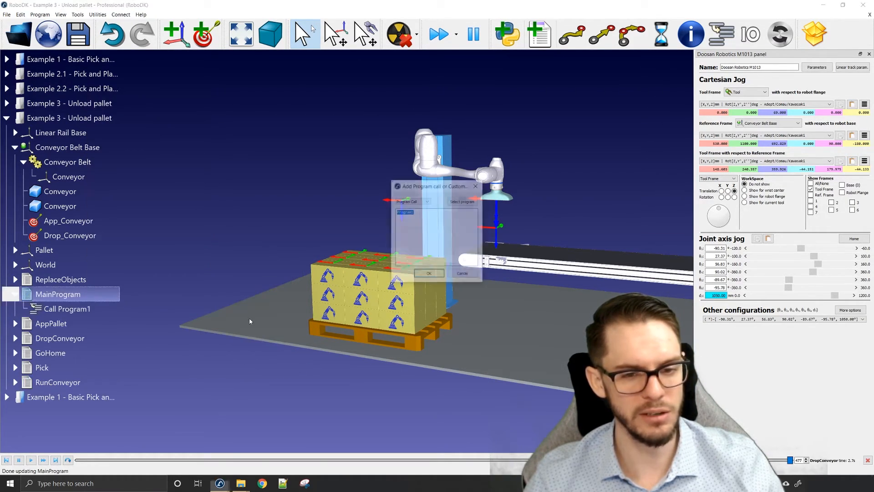
left_click(460, 204)
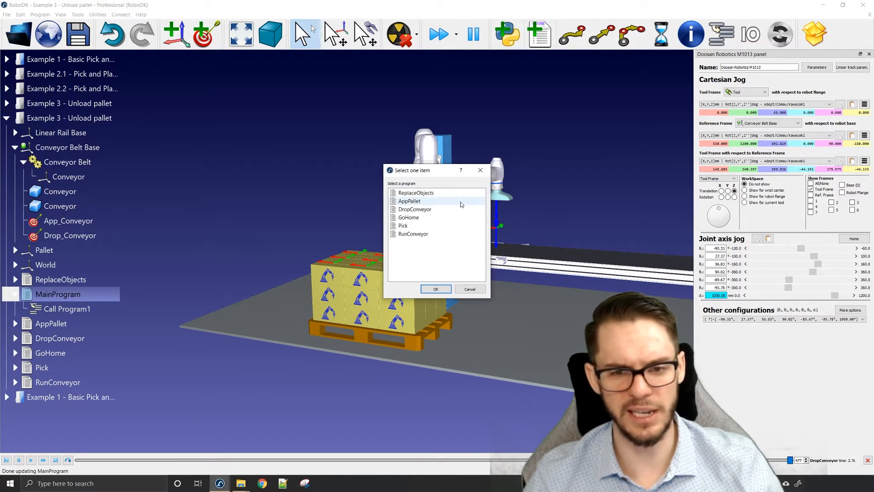
double_click(440, 217)
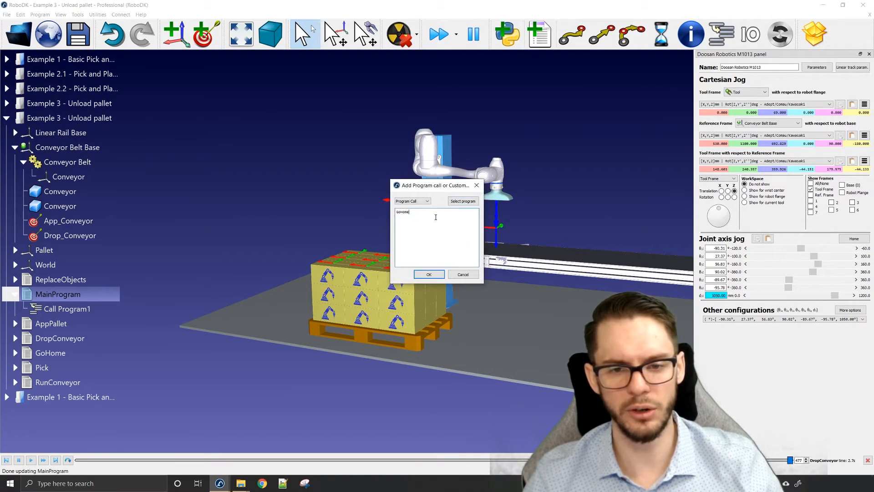
left_click(463, 201)
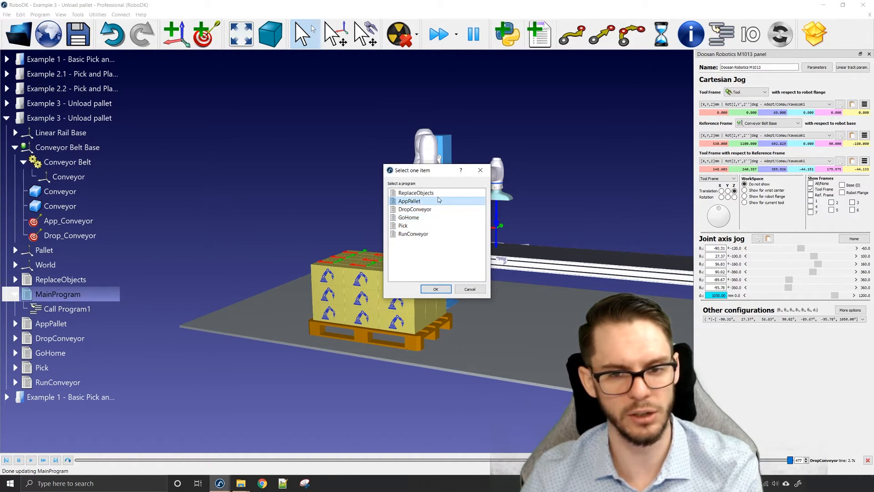
double_click(436, 193)
left_click(462, 201)
double_click(430, 233)
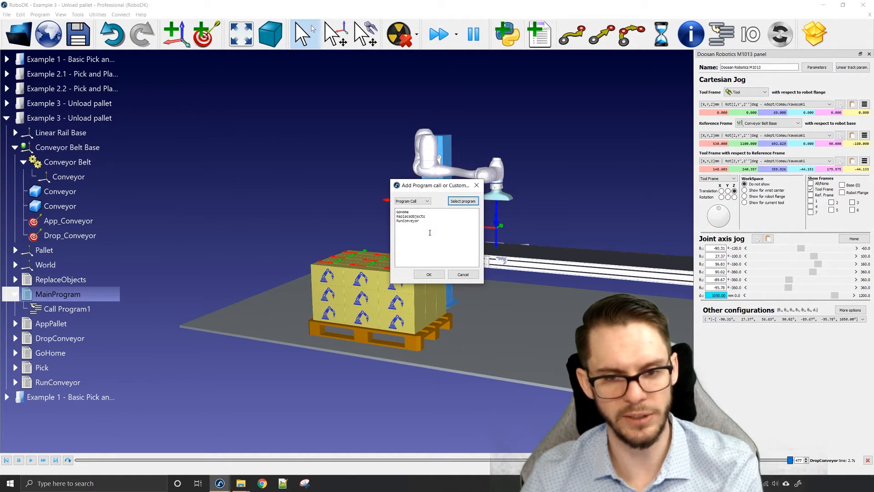
Append AppPallet, Pick, AppPallet and DropConveyor to MainProgram's list of program calls and confirm the list
left_click(455, 202)
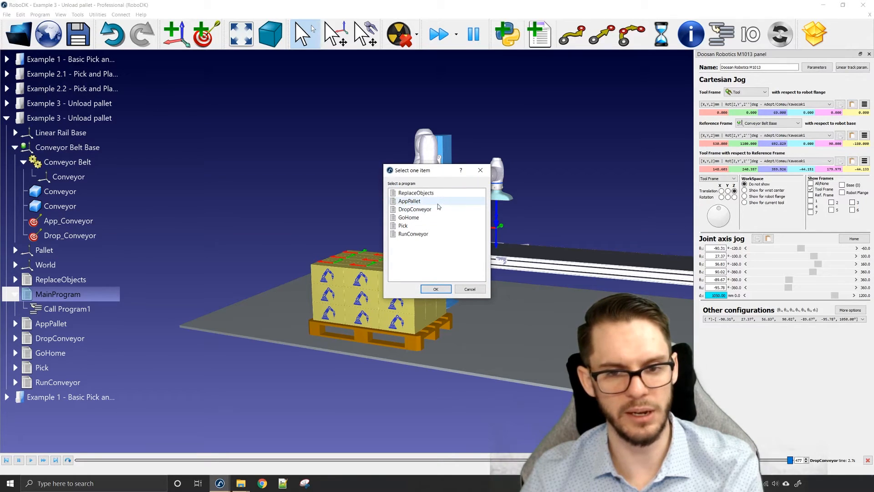
double_click(438, 202)
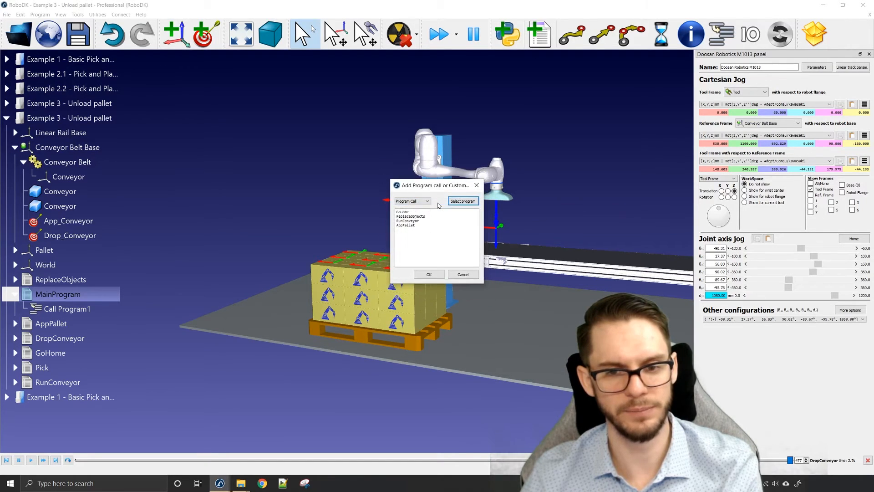
left_click(461, 201)
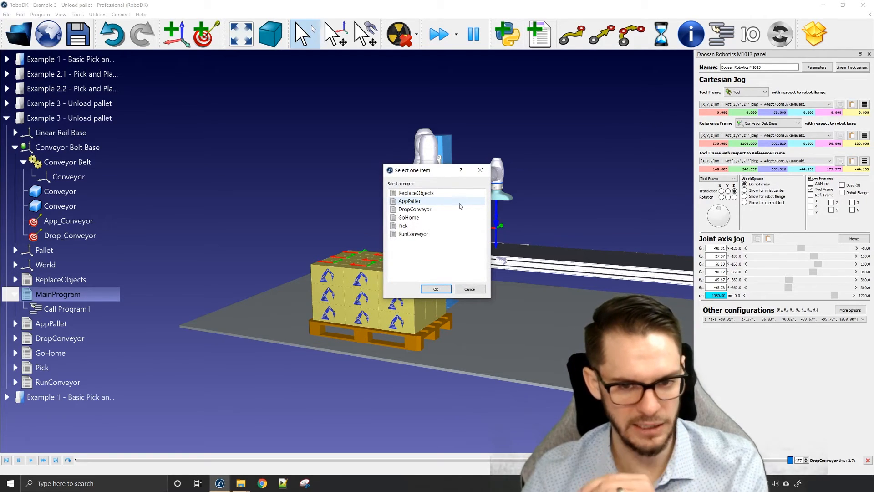
double_click(429, 226)
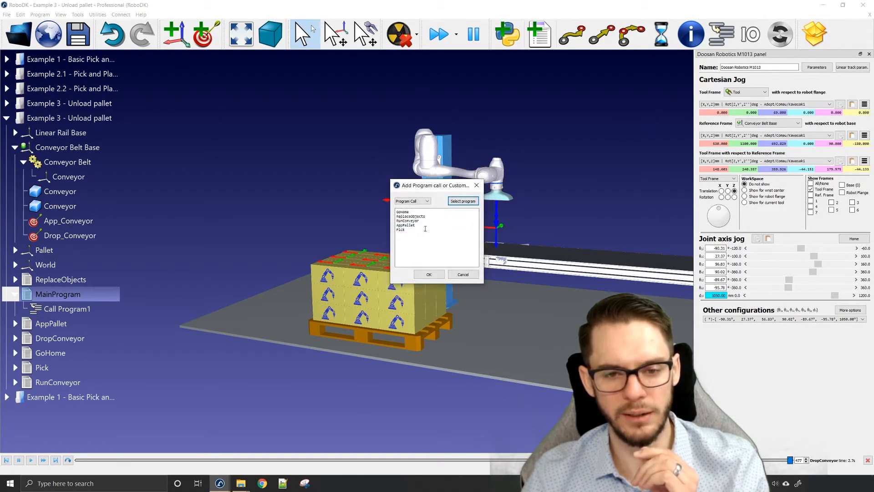
left_click(453, 205)
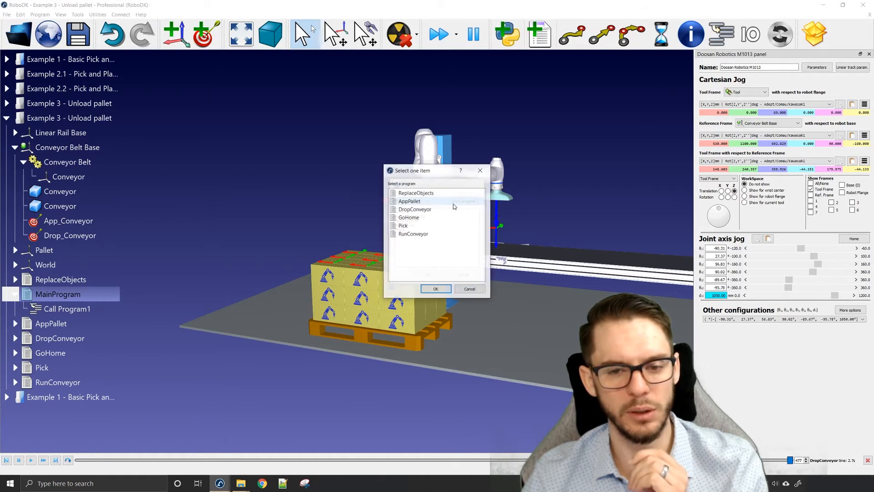
double_click(432, 206)
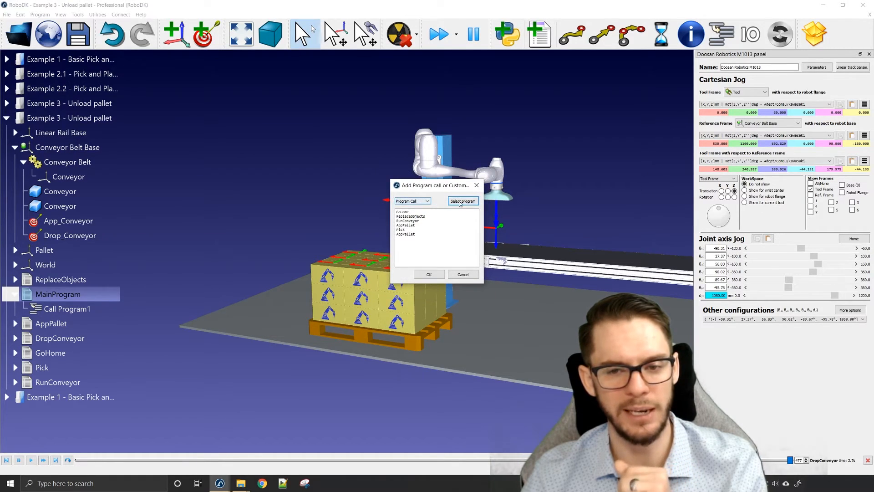
left_click(446, 230)
left_click(464, 201)
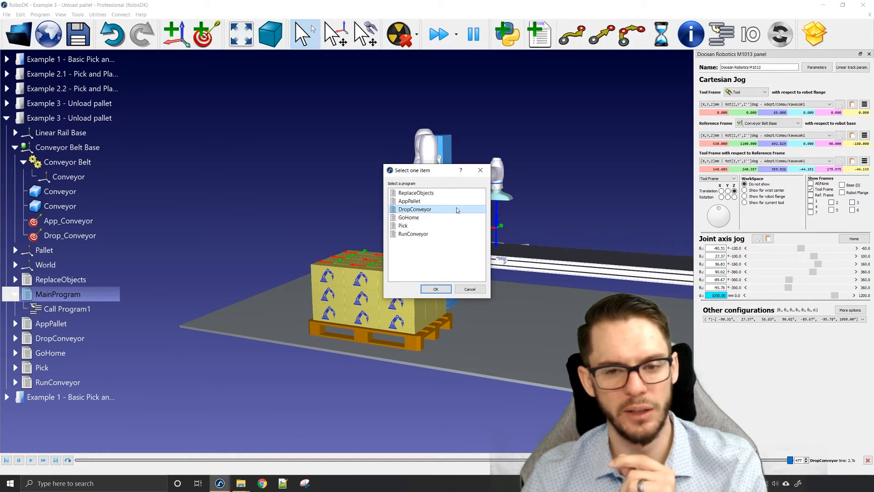
double_click(456, 209)
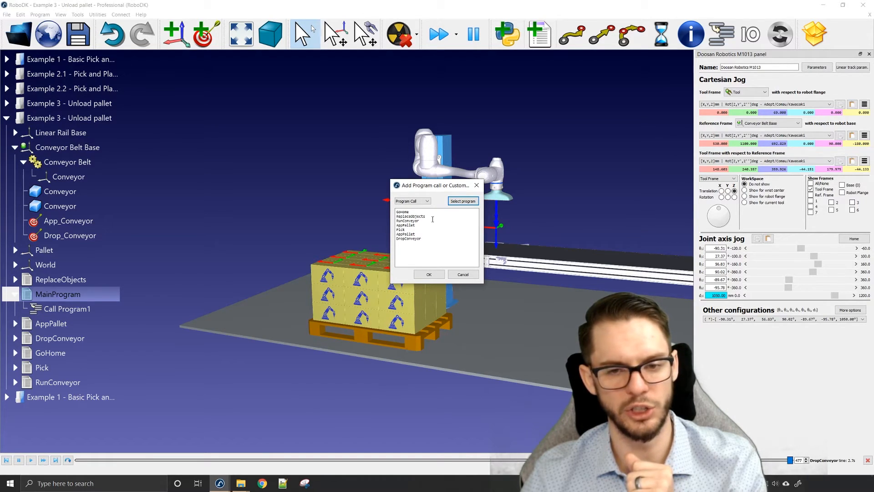
left_click(430, 274)
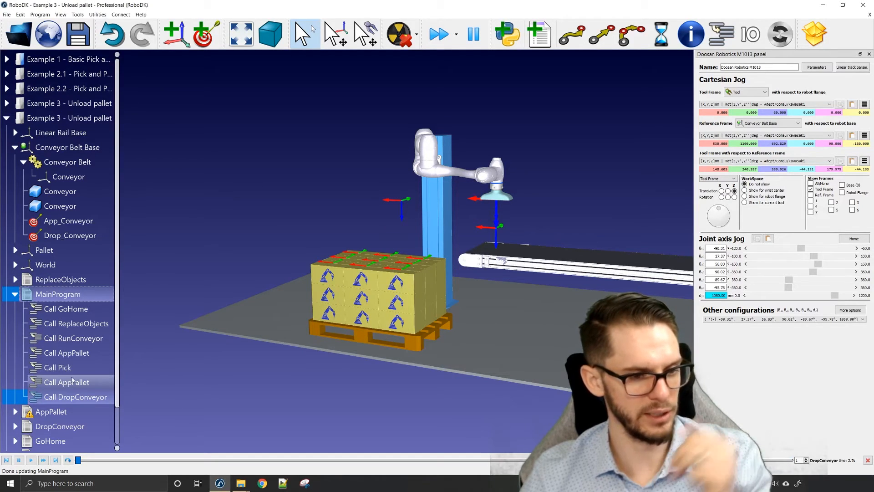
left_click(138, 346)
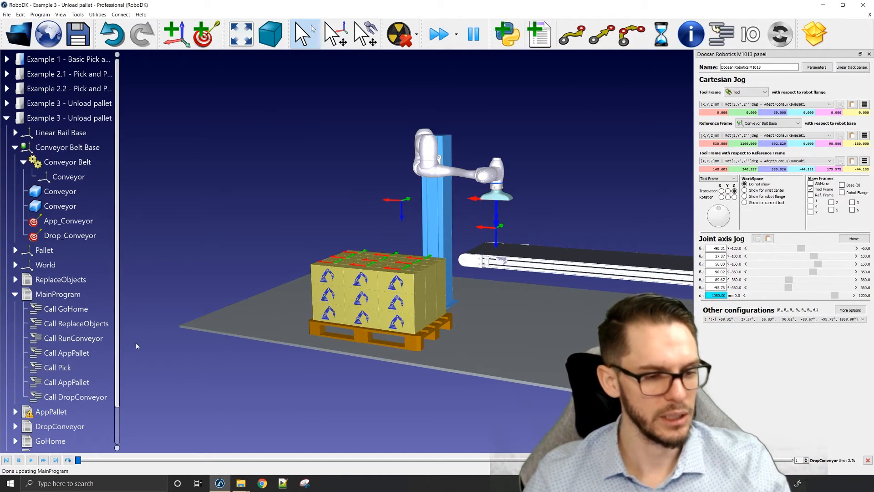
Change MainProgram's RunConveyor call from Program Call to Start Thread
right_click(90, 342)
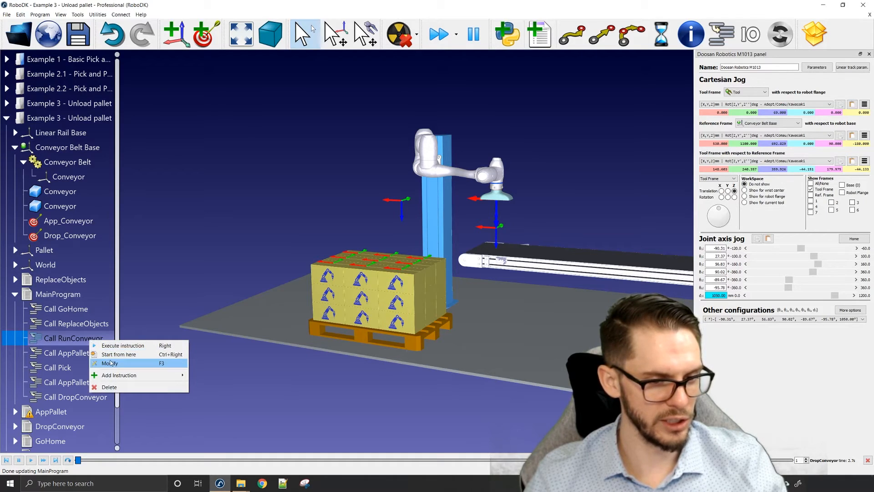
left_click(112, 363)
left_click(415, 202)
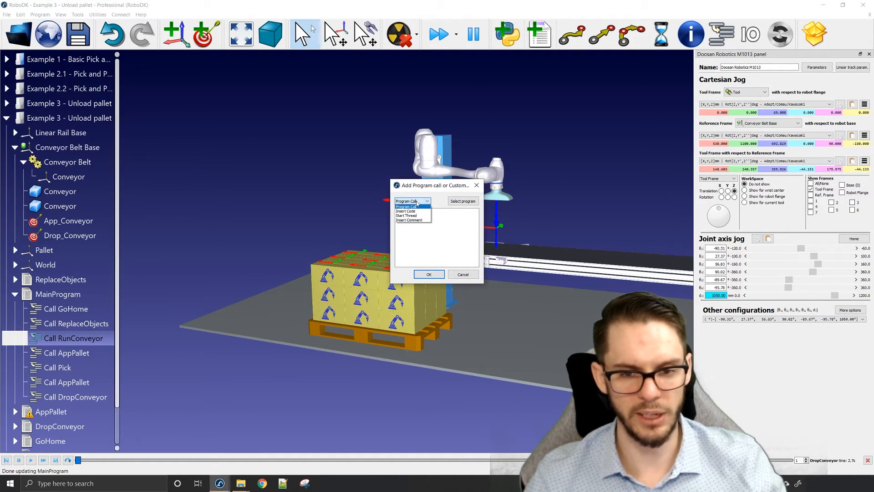
left_click(407, 215)
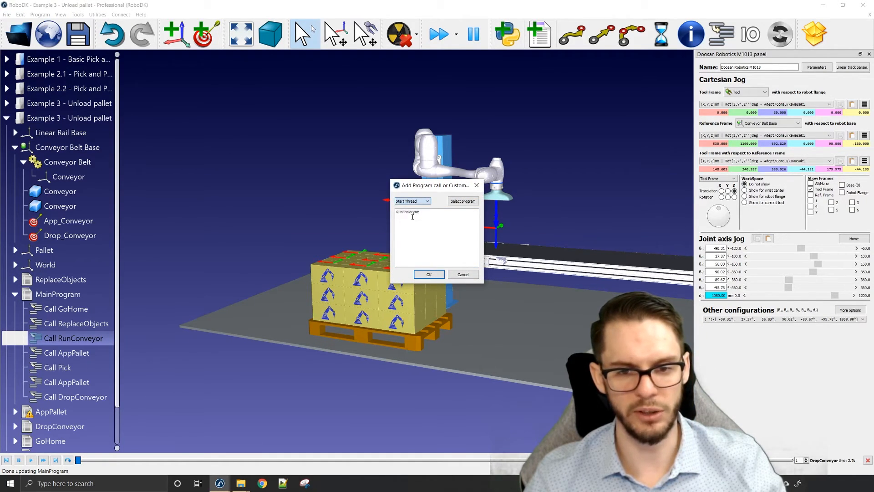
left_click(428, 275)
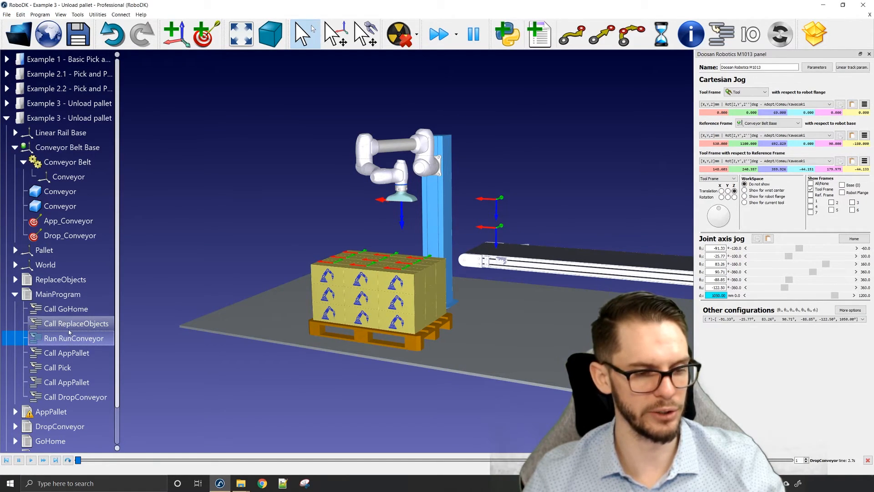
Test MainProgram's first instructions one by one, from GoHome through ReplaceObjects and RunConveyor to the first AppPallet
left_click(64, 353)
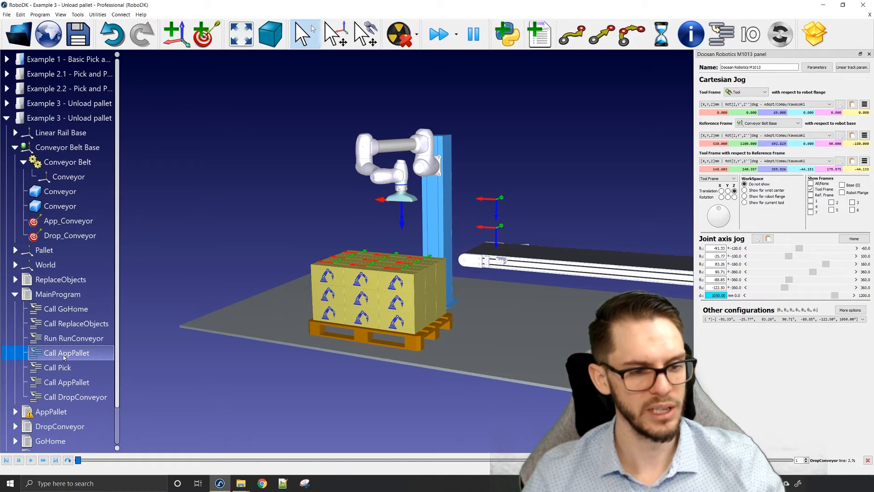
left_click(67, 310)
left_click(73, 323)
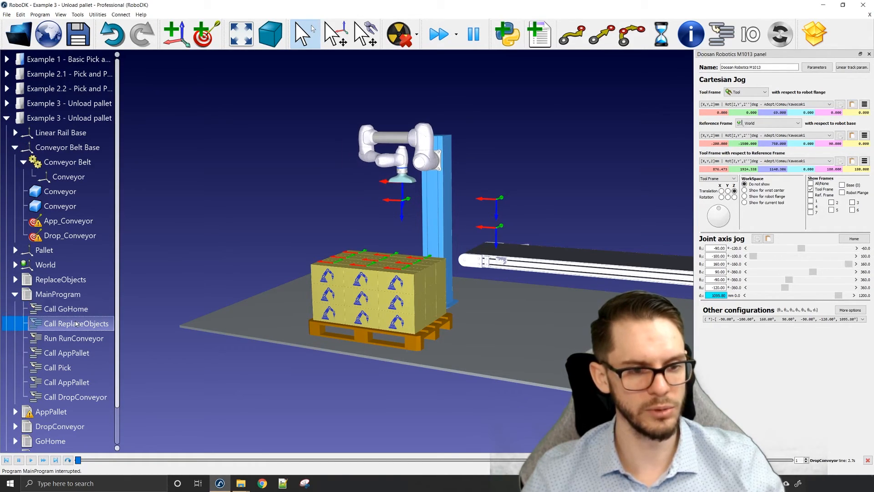
left_click(76, 338)
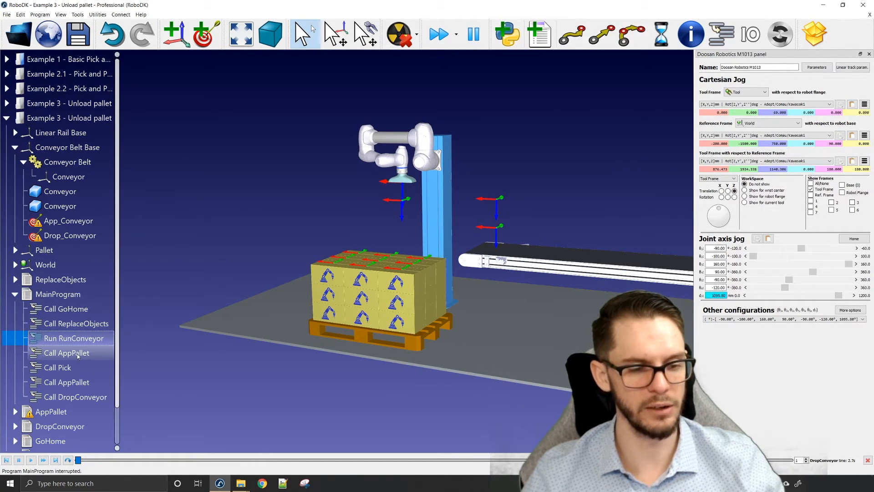
left_click(77, 353)
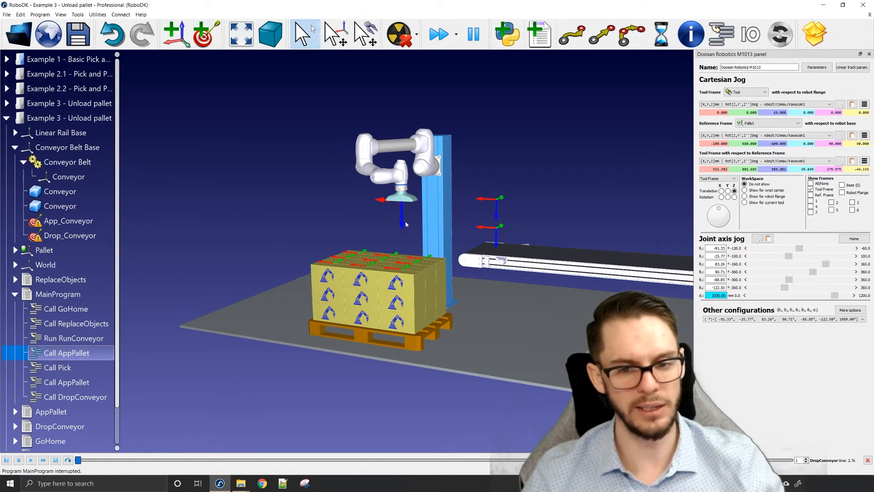
Move the robot to target T_Box_3 9 and insert a joint move to it after MainProgram's first AppPallet call
left_click(15, 250)
scroll(70, 281, "down", 17)
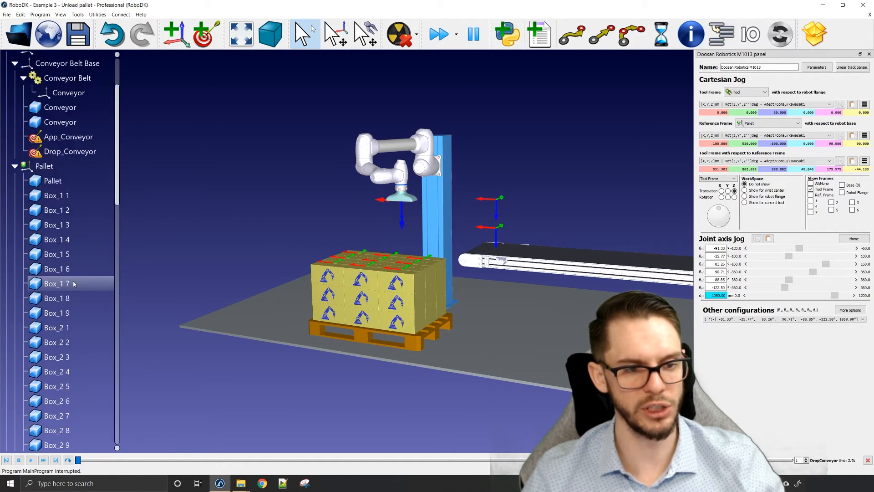
double_click(64, 331)
scroll(64, 334, "down", 3)
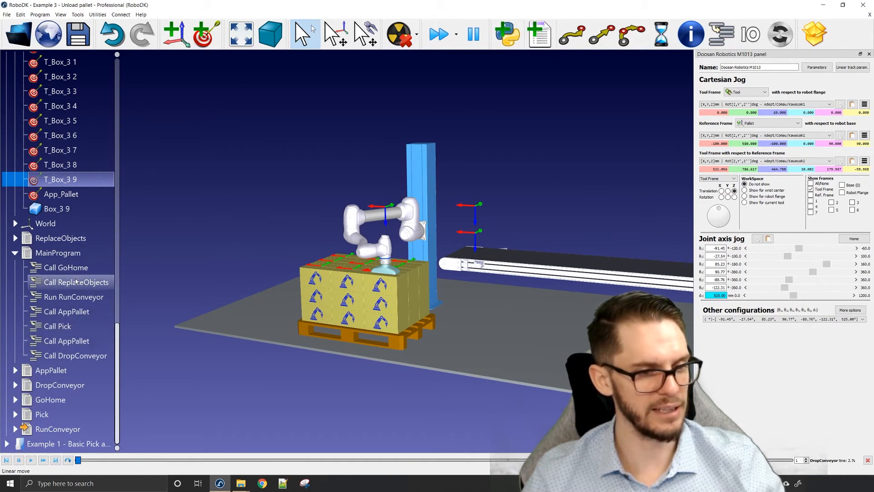
left_click(84, 310, "ctrl")
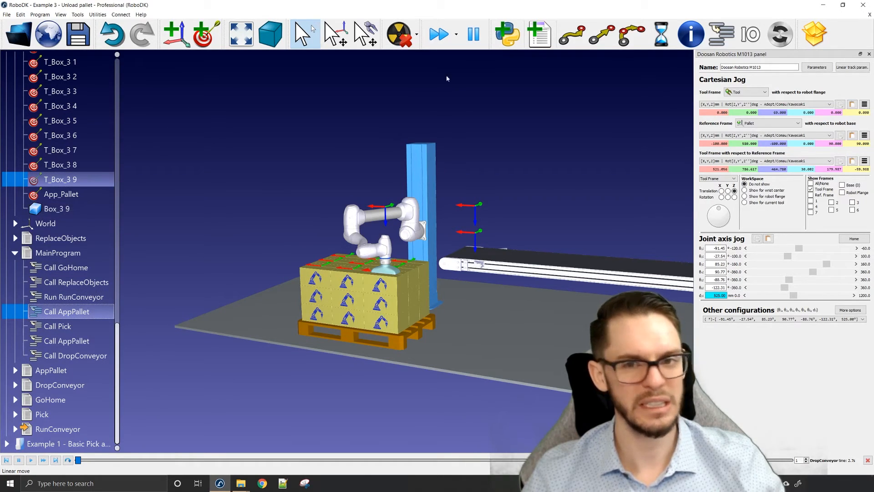
left_click(578, 40)
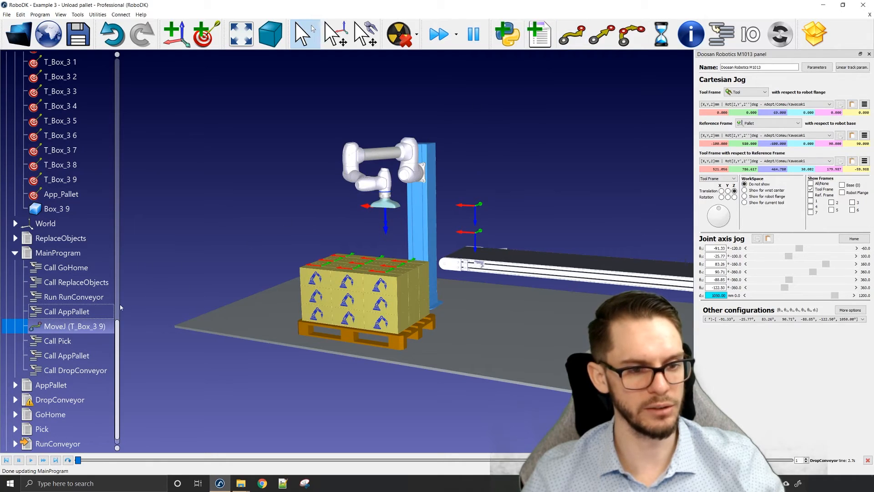
Test the move to T_Box_3 9 followed by Pick, AppPallet and DropConveyor, and stop the running programs
double_click(96, 327)
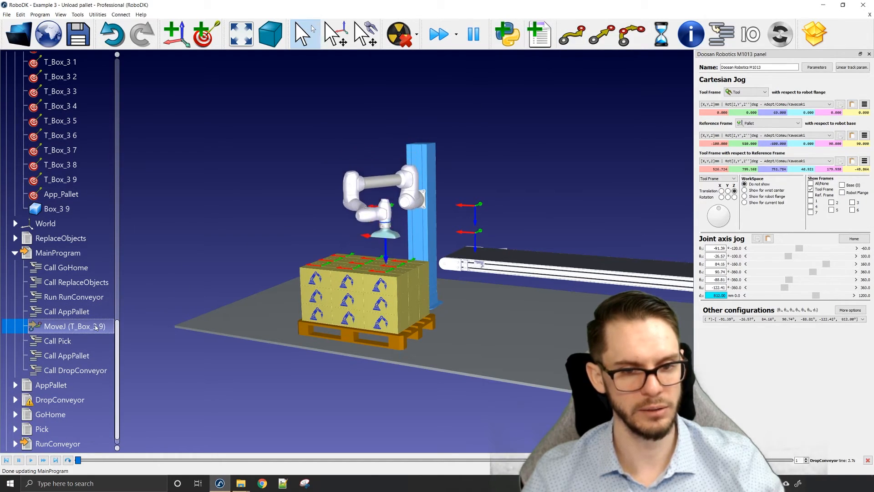
double_click(70, 342)
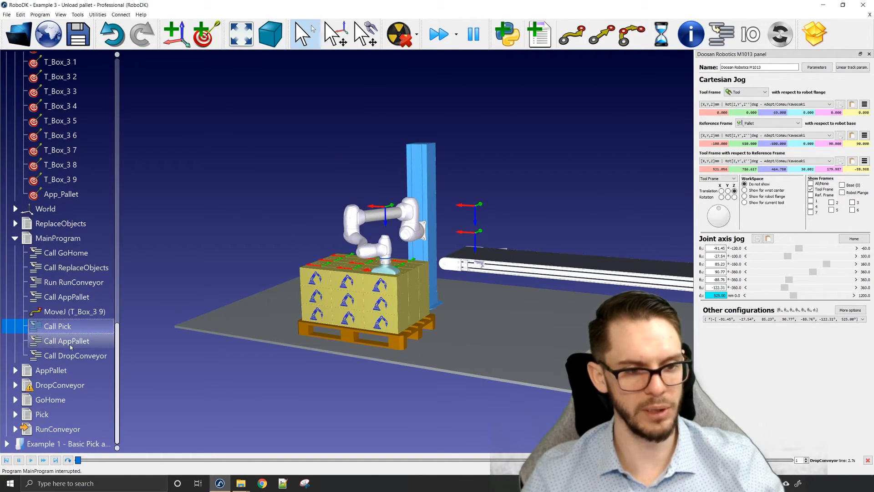
double_click(72, 343)
double_click(76, 355)
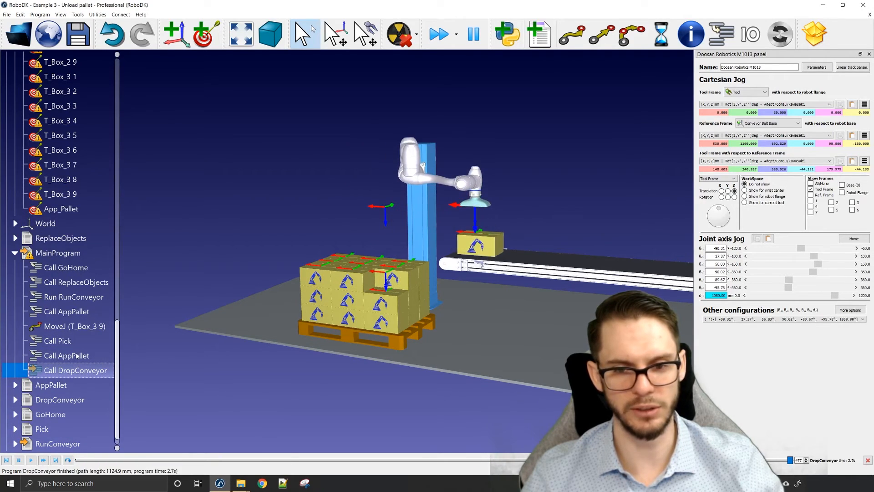
left_click(316, 171)
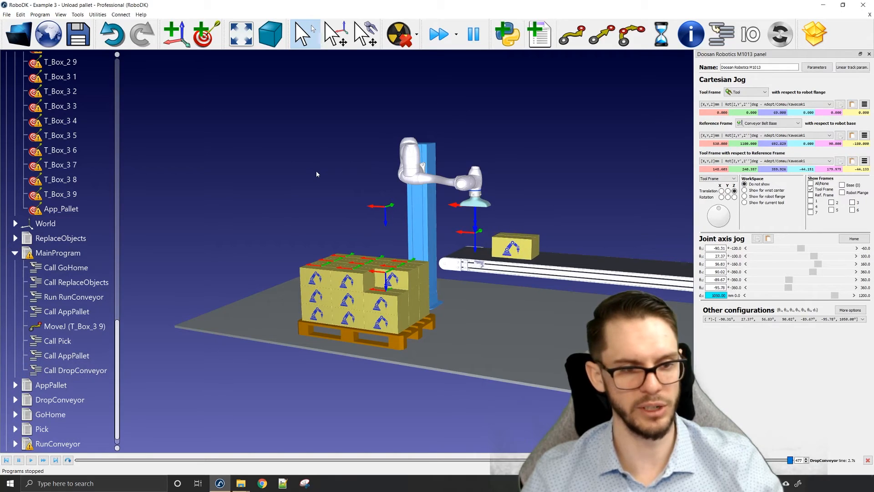
Execute MainProgram's GoHome call and highlight the unloading cycle from its first AppPallet call through DropConveyor
double_click(74, 270)
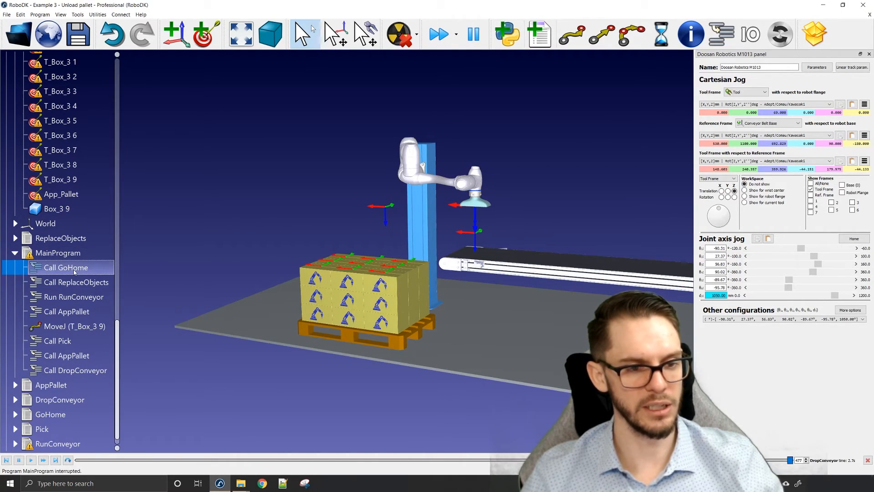
left_click(81, 313)
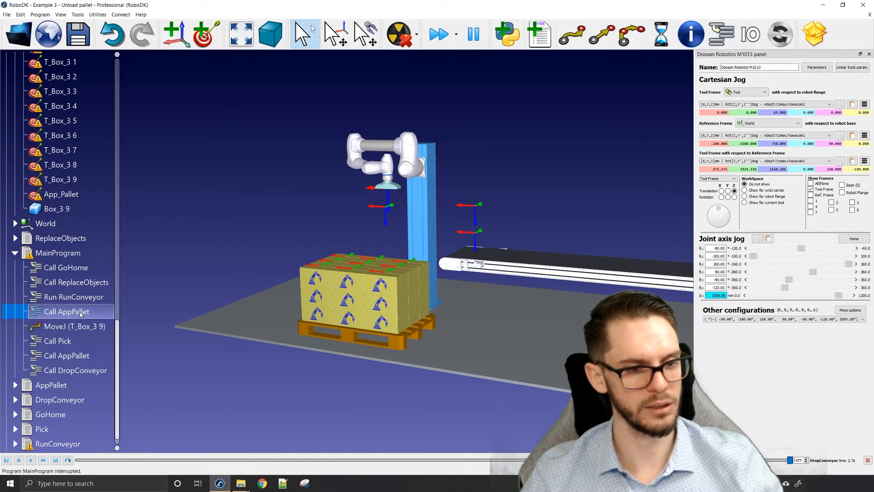
left_click(76, 364, "shift")
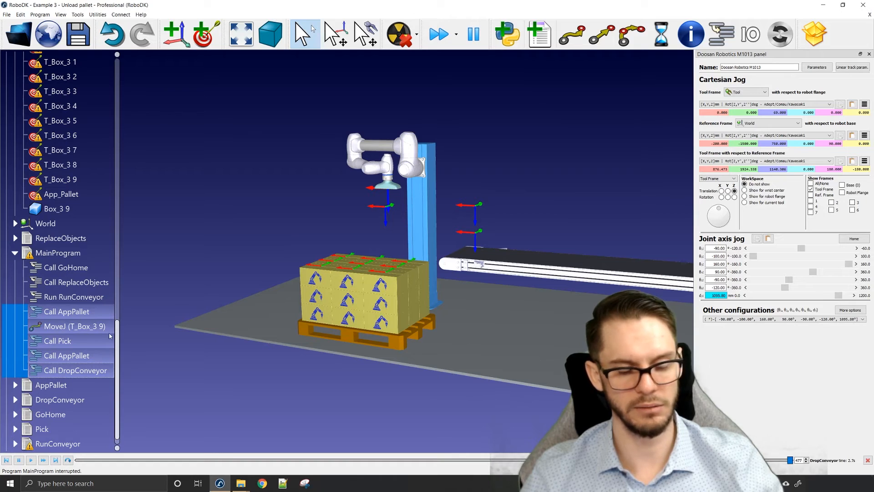
scroll(104, 327, "down", 1)
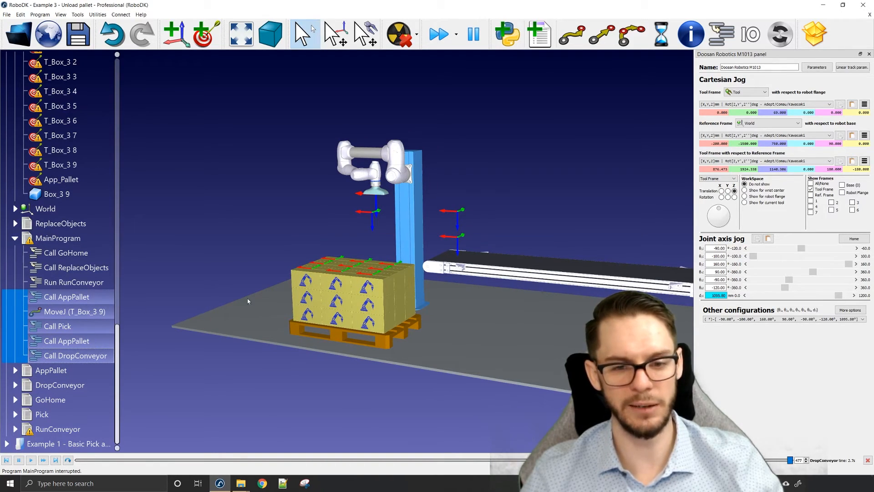
left_click_drag(338, 280, 335, 292)
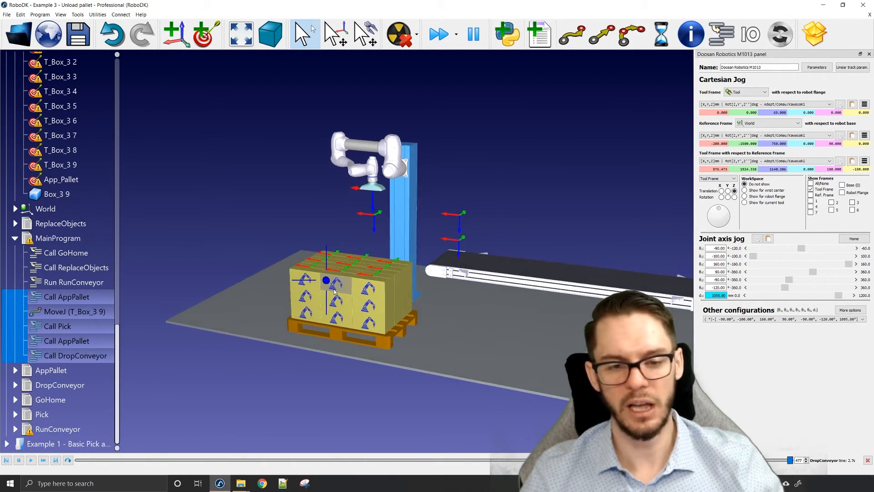
scroll(335, 291, "up", 3)
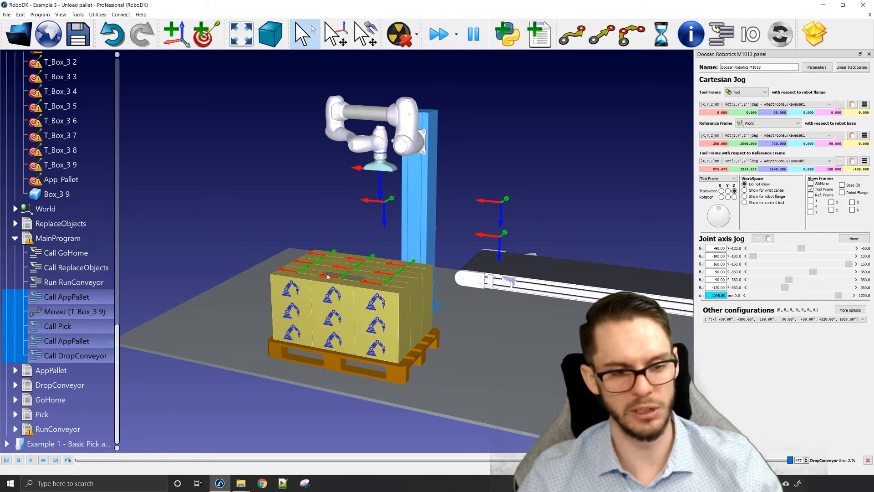
left_click(274, 190)
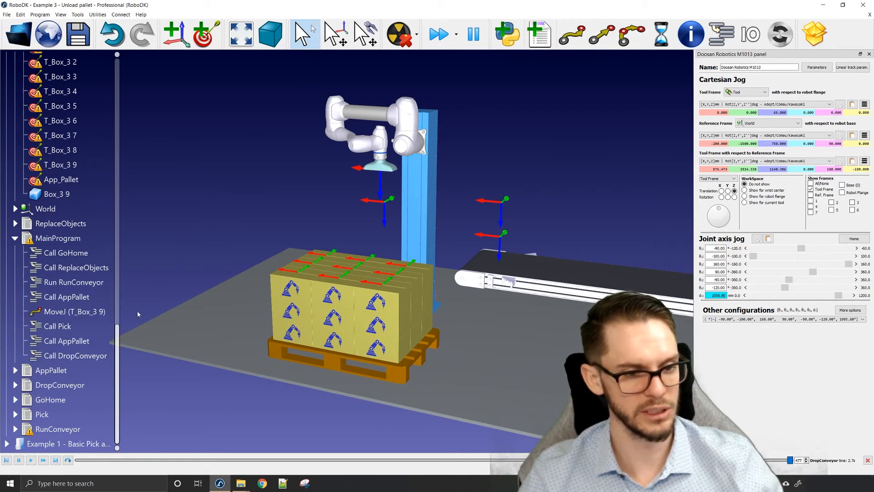
Copy MainProgram's five-instruction cycle from AppPallet through DropConveyor and paste it twice at the end of the program
left_click(79, 304)
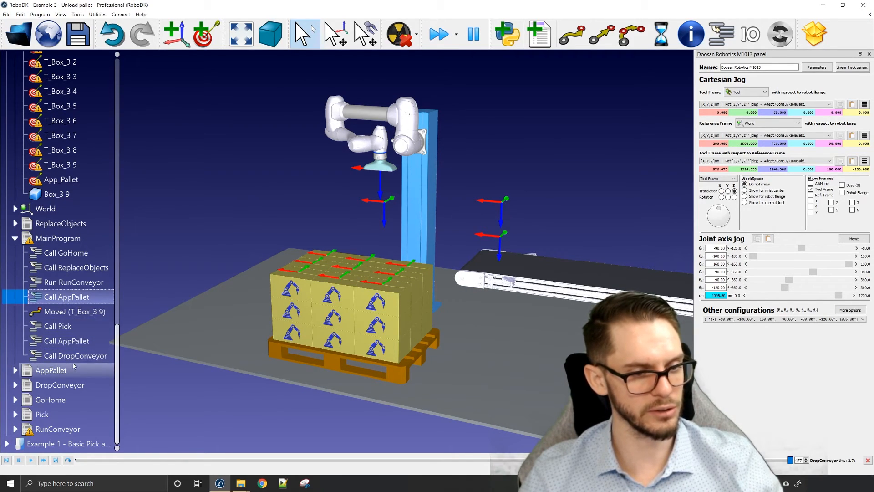
left_click(76, 360, "shift")
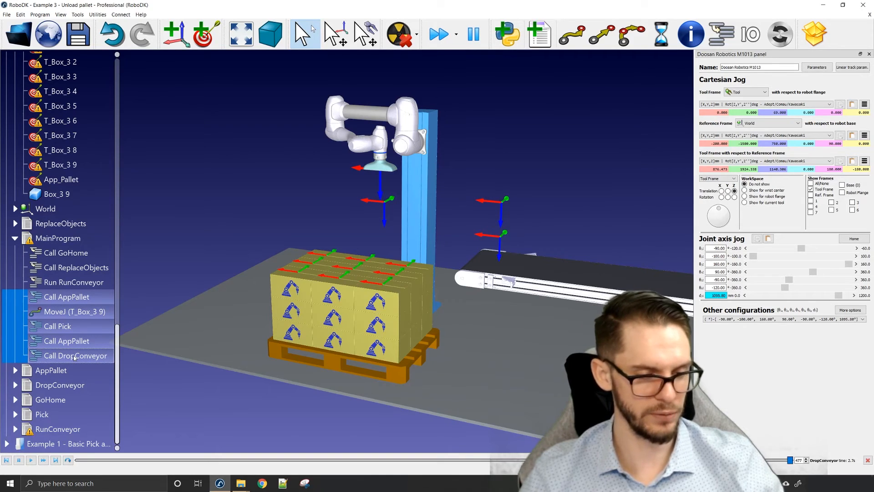
right_click(75, 357)
left_click(76, 356)
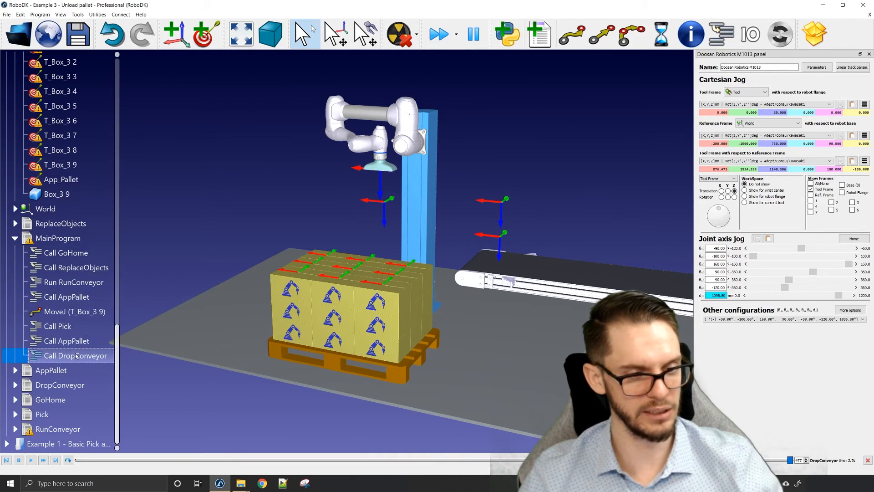
key("ctrl+v")
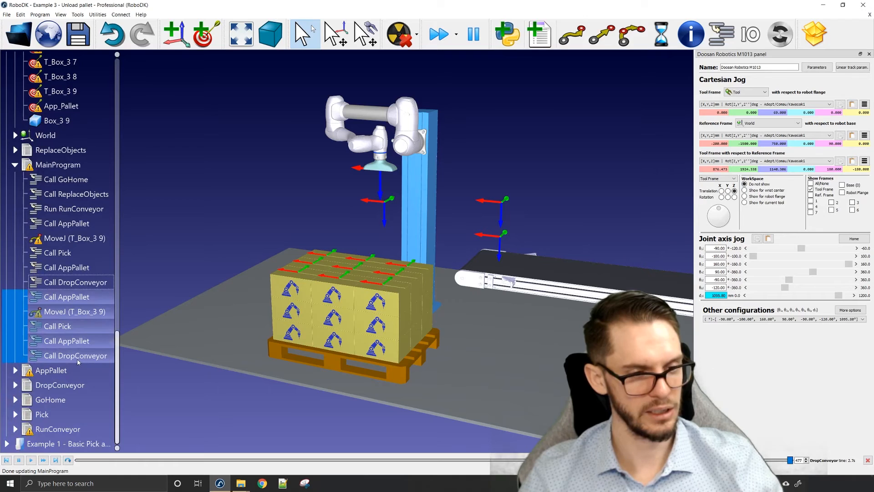
left_click(78, 357)
key("ctrl+v")
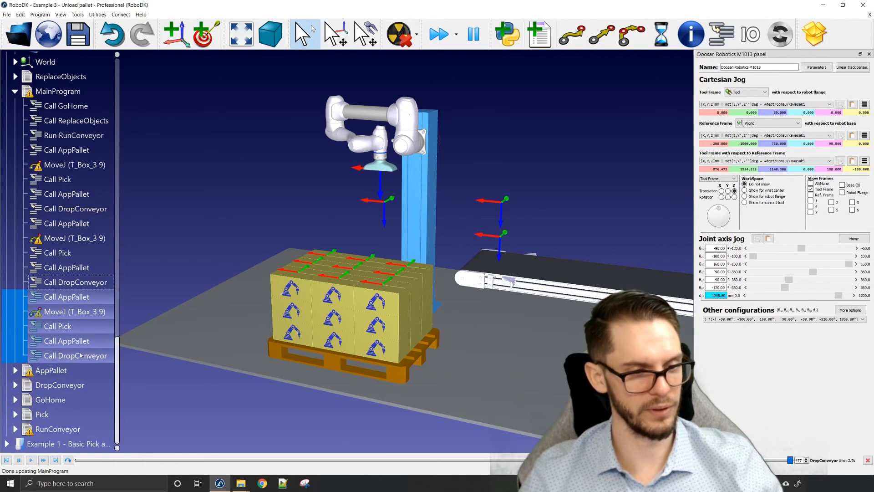
Copy the three unloading cycles in MainProgram together and paste them two more times after the last DropConveyor call
left_click(84, 167)
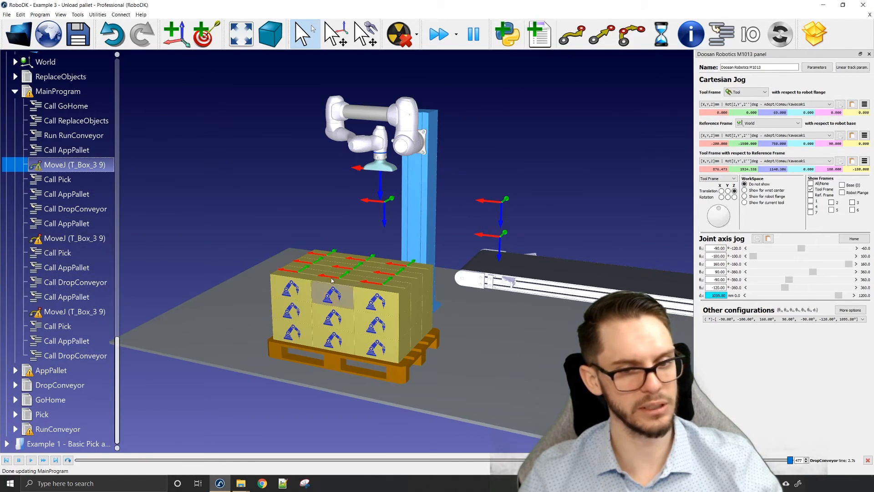
left_click(66, 150)
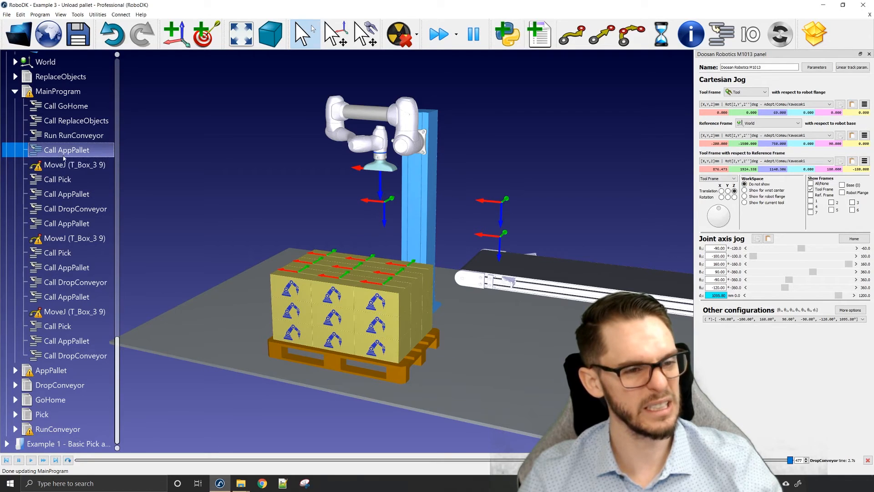
left_click(102, 359, "shift")
left_click(86, 358)
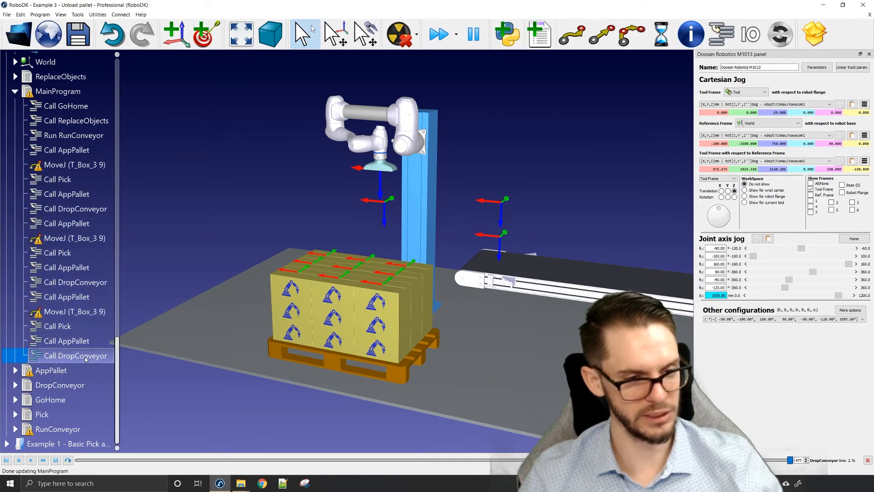
key("ctrl+v")
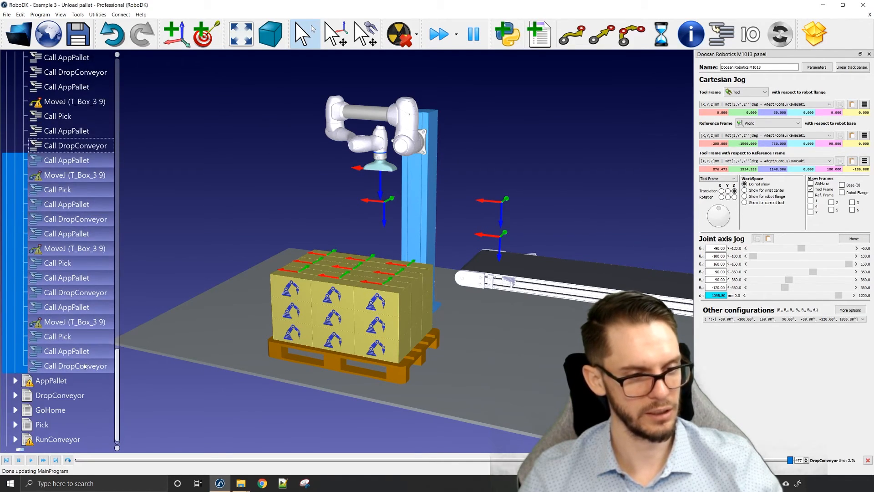
left_click(85, 366)
key("ctrl+v")
scroll(84, 364, "down", 1)
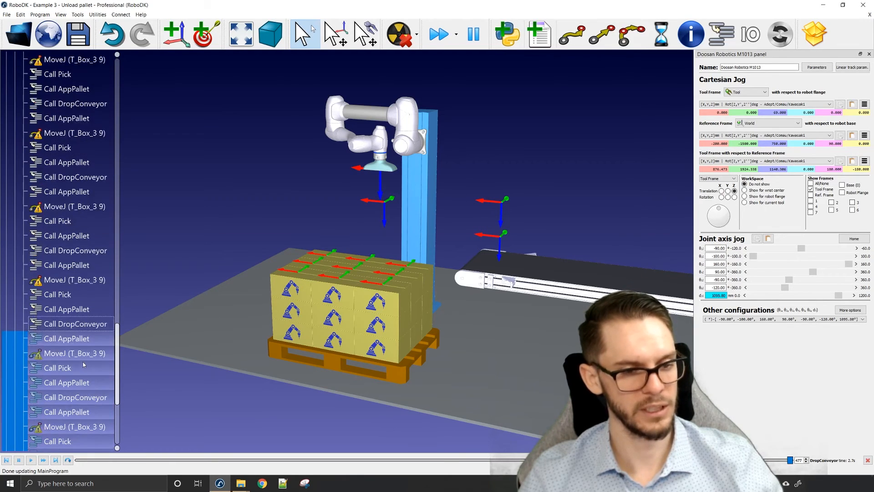
scroll(84, 365, "up", 4)
scroll(89, 205, "up", 2)
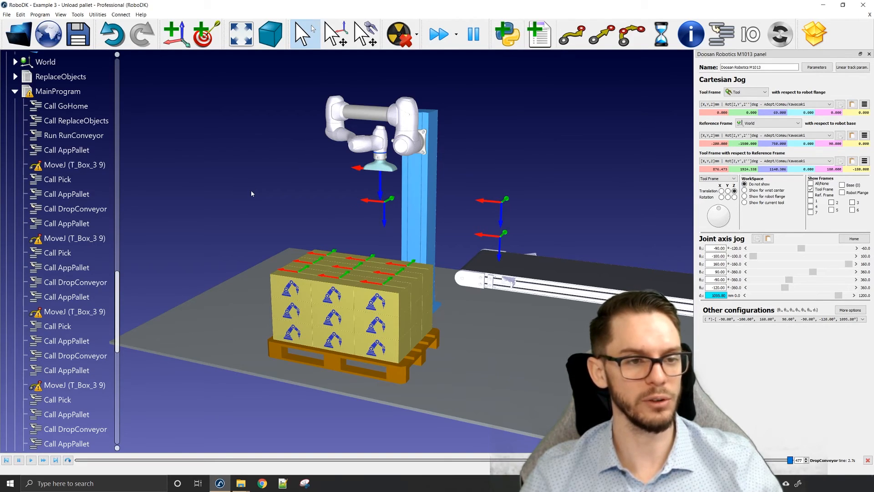
Link MainProgram's second joint move to target T_Box_3 8 and the third to T_Box_3 7
right_click(102, 243)
left_click(134, 179)
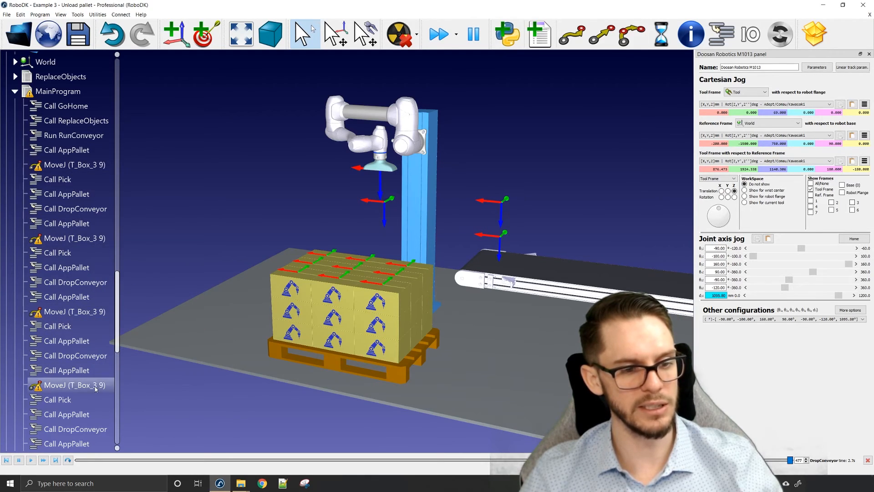
right_click(88, 242)
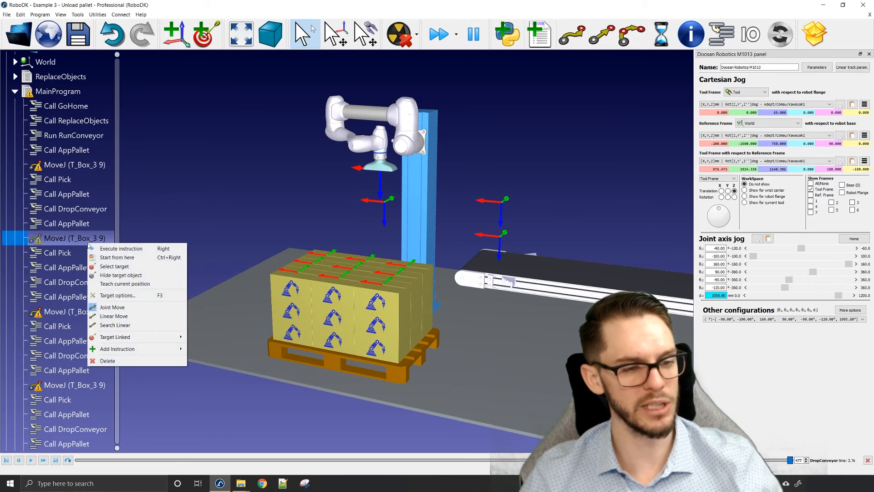
mouse_move(150, 337)
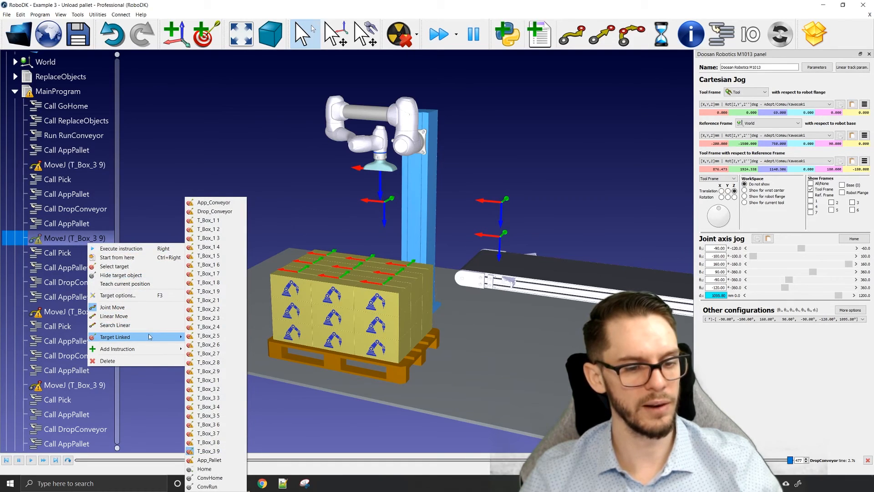
left_click(210, 442)
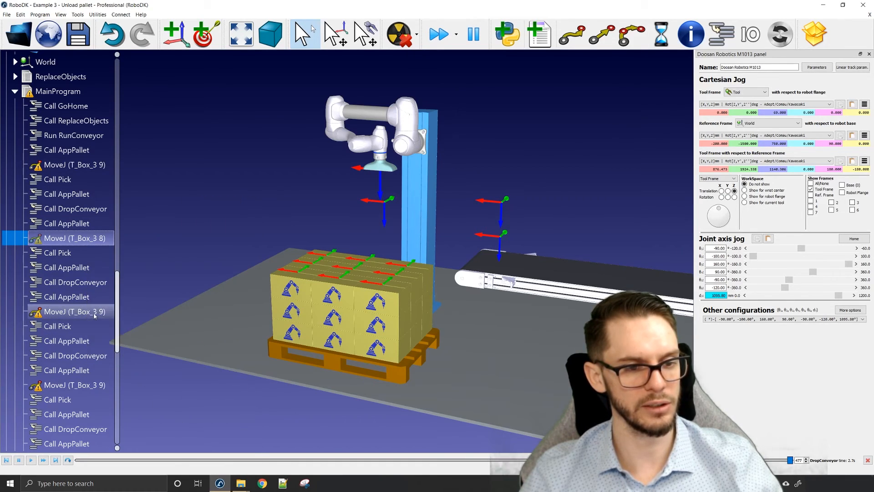
right_click(99, 314)
mouse_move(139, 407)
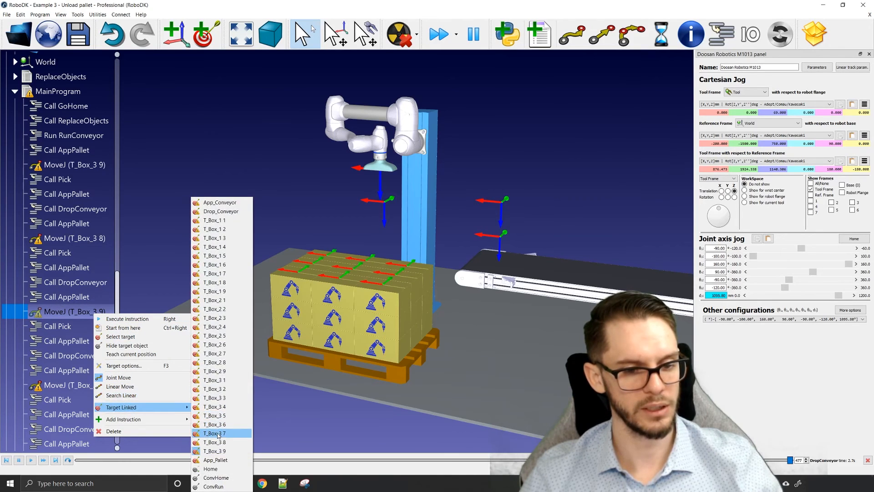
left_click(219, 432)
Link MainProgram's fourth joint move to target T_Box_3 6 and the fifth to T_Box_3 5
scroll(68, 309, "down", 2)
right_click(69, 301)
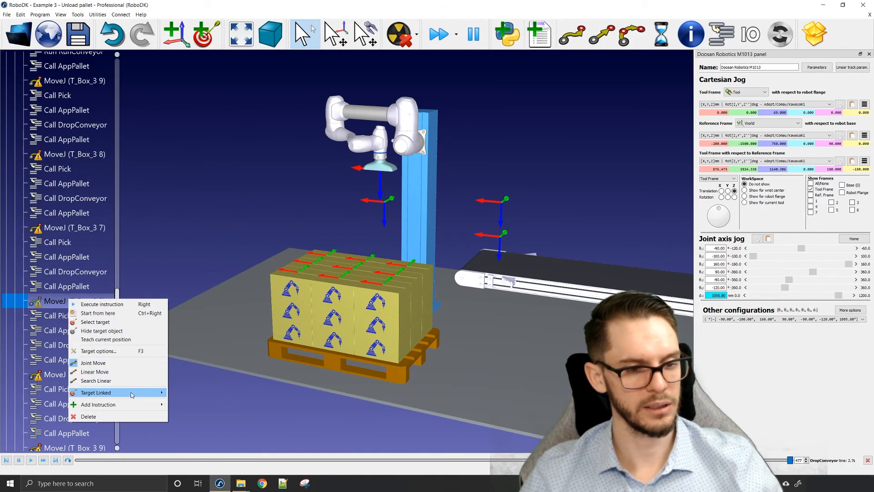
mouse_move(132, 392)
left_click(200, 422)
scroll(101, 250, "down", 3)
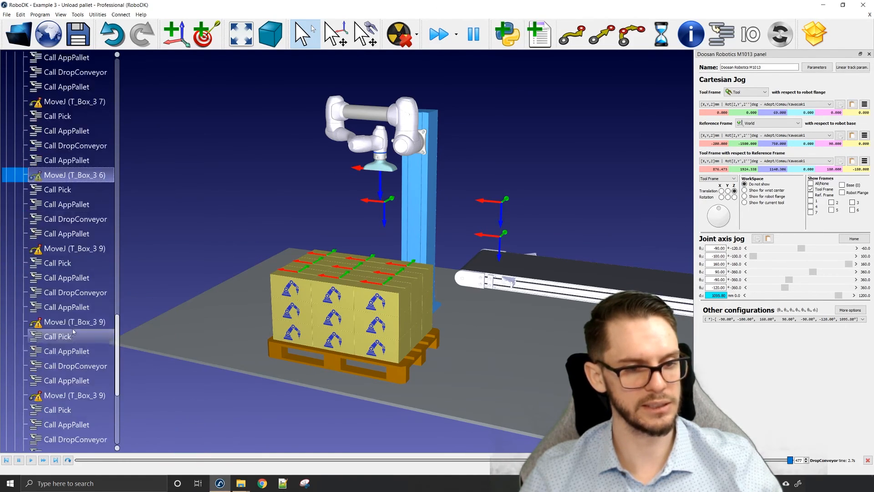
right_click(100, 251)
mouse_move(159, 343)
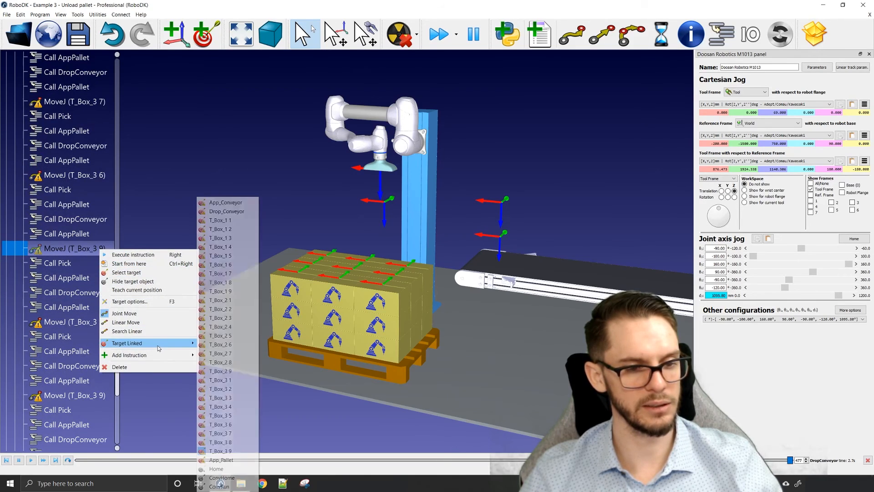
left_click(221, 415)
Link MainProgram's sixth joint move to target T_Box_3 4 and the seventh to T_Box_3 3
right_click(83, 322)
mouse_move(152, 411)
left_click(191, 409)
right_click(94, 397)
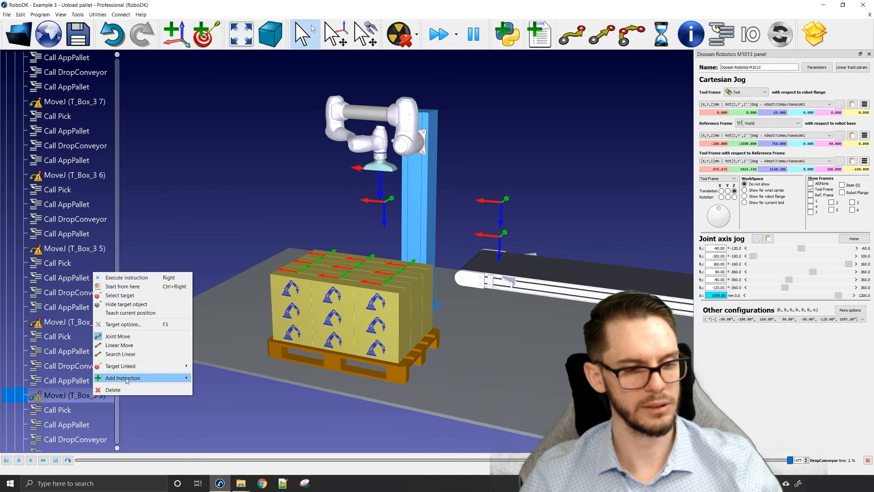
mouse_move(168, 367)
left_click(234, 402)
Link MainProgram's eighth joint move to target T_Box_3 2 and the ninth to T_Box_3 1
scroll(93, 364, "down", 2)
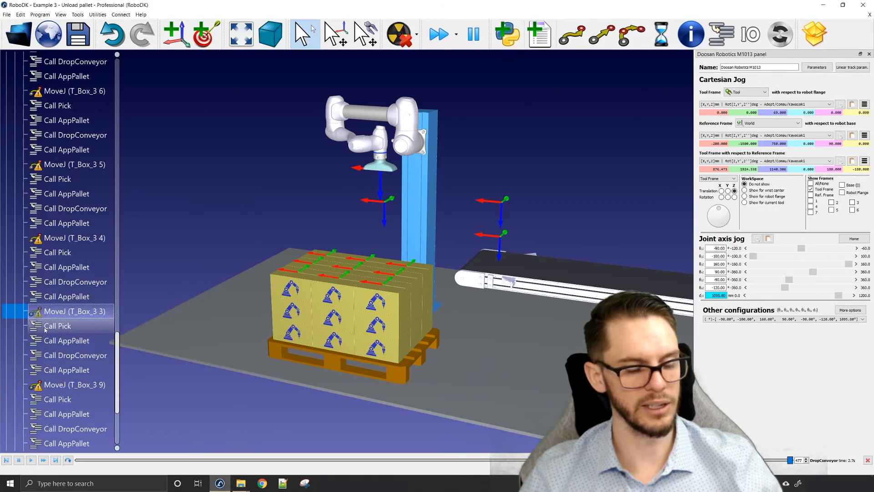
left_click(93, 387)
right_click(94, 387)
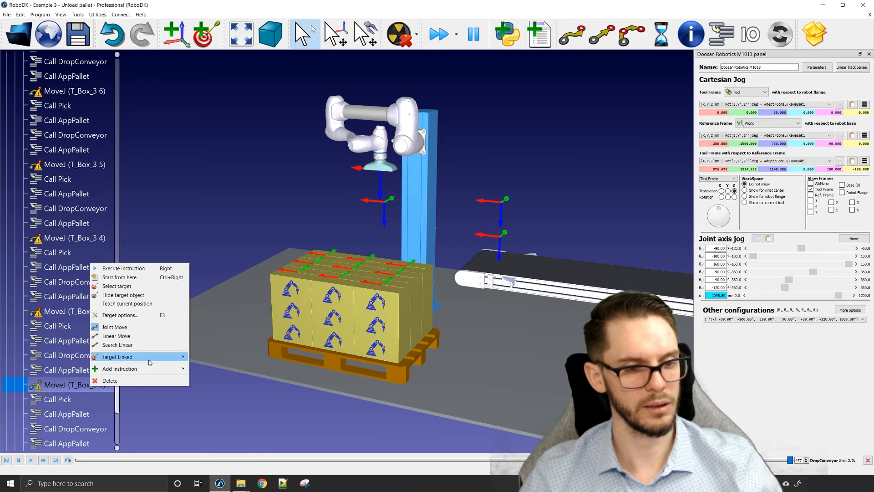
mouse_move(150, 360)
left_click(223, 387)
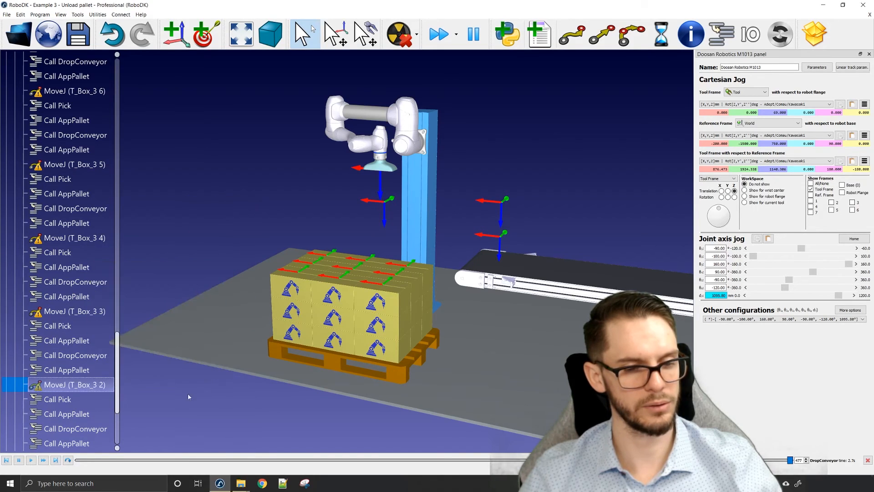
scroll(82, 346, "down", 3)
left_click(91, 311)
right_click(92, 311)
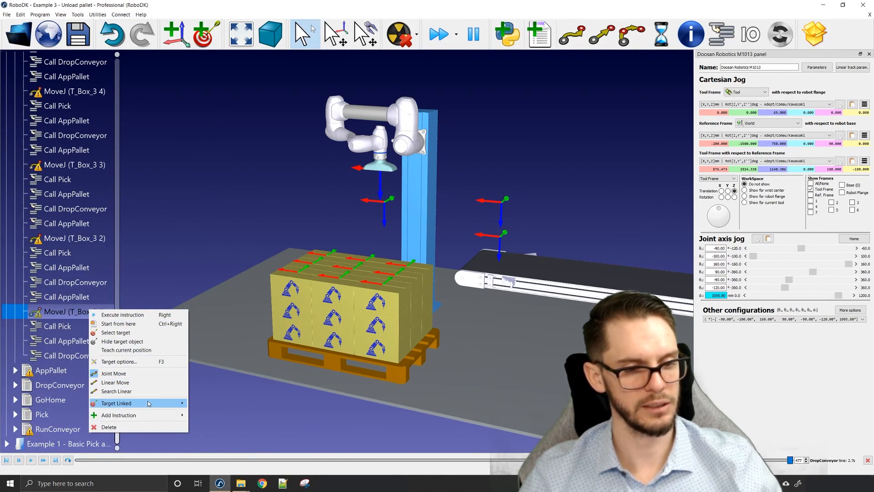
mouse_move(150, 403)
left_click(205, 380)
Run the complete MainProgram to simulate unloading the pallet's top layer
scroll(76, 268, "up", 7)
scroll(76, 268, "up", 7)
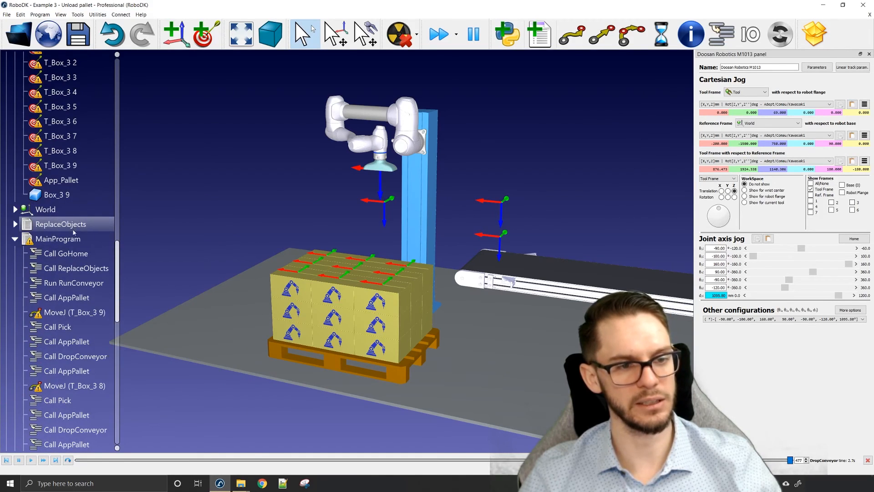
double_click(83, 239)
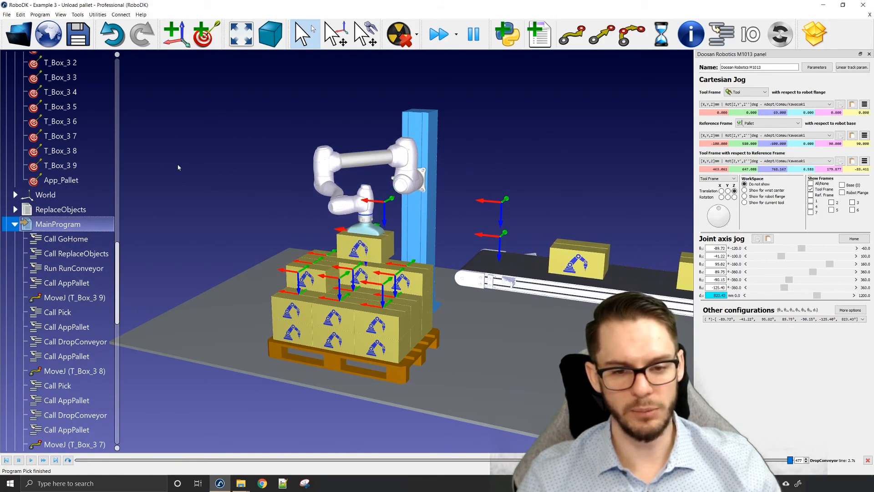
Hide all of the pallet's targets, from T_Box_1 1 through App_Pallet, in the 3D view
scroll(64, 205, "up", 10)
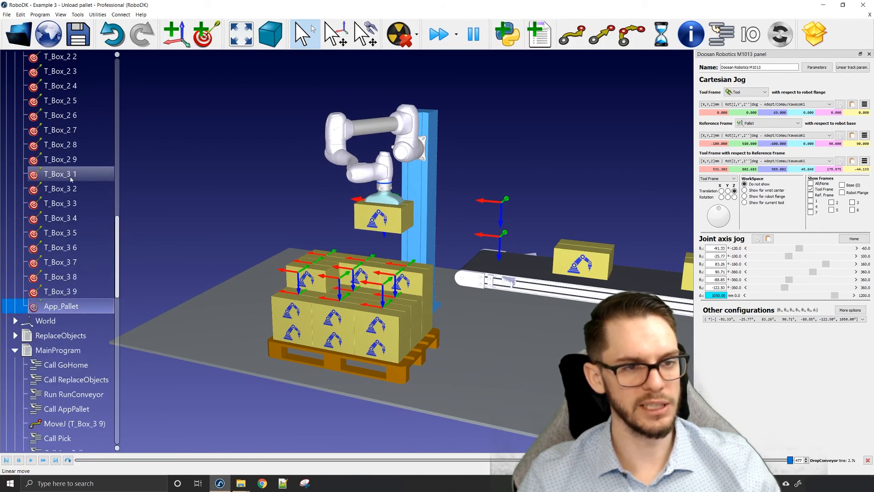
left_click(76, 206, "shift")
right_click(75, 205)
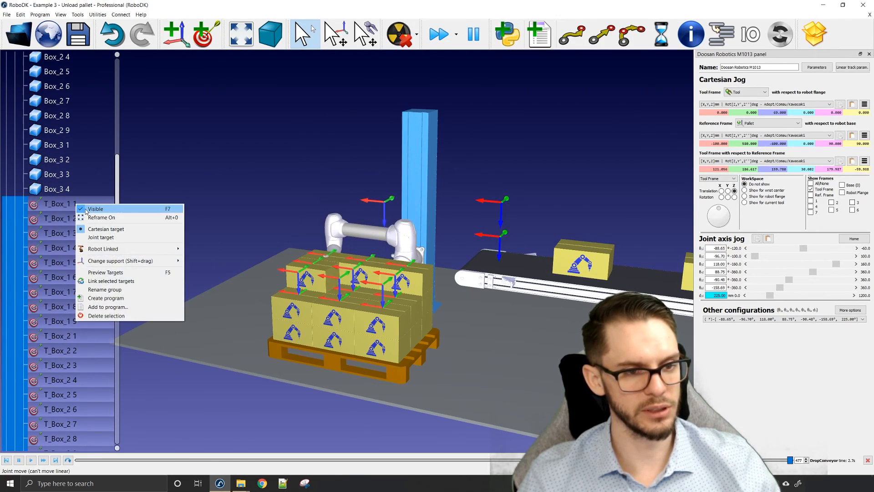
key("Escape")
Hide the App_Conveyor and Drop_Conveyor targets in the 3D view
scroll(73, 203, "up", 5)
scroll(73, 204, "up", 5)
left_click(66, 243)
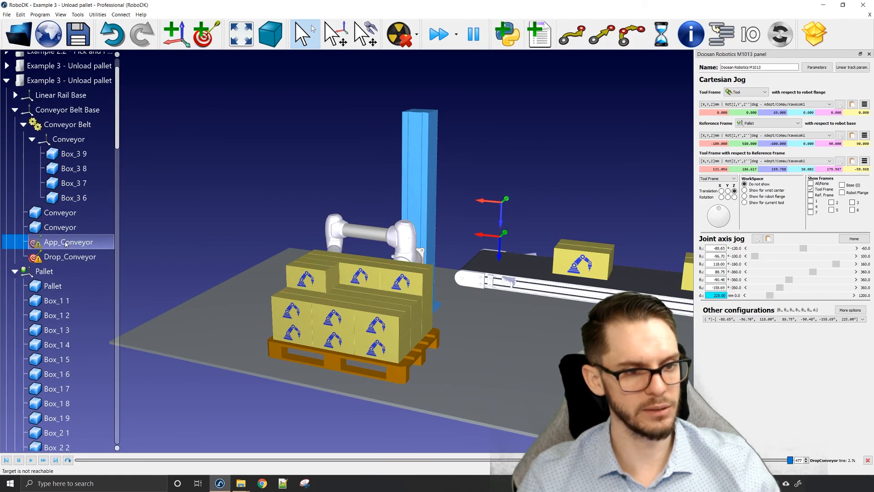
right_click(72, 254)
key("Escape")
left_click(176, 228)
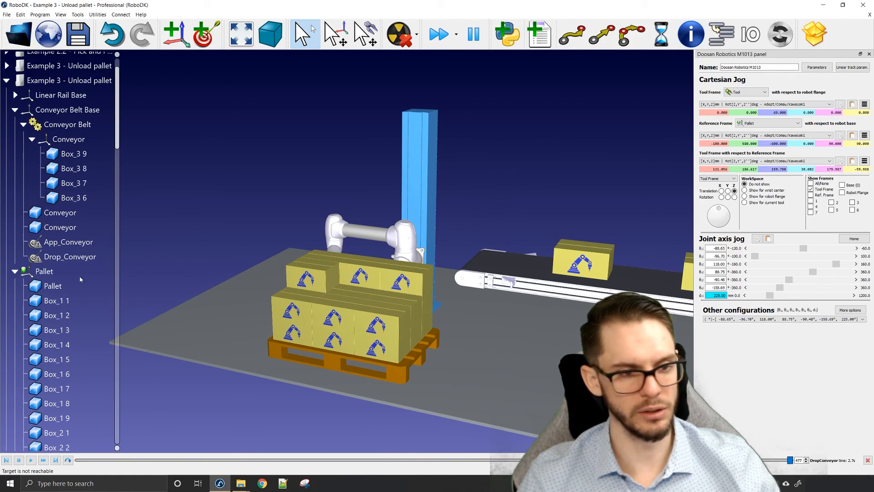
Collapse the Pallet frame's branch in the station tree
scroll(75, 264, "down", 4)
left_click(15, 103)
scroll(55, 143, "down", 5)
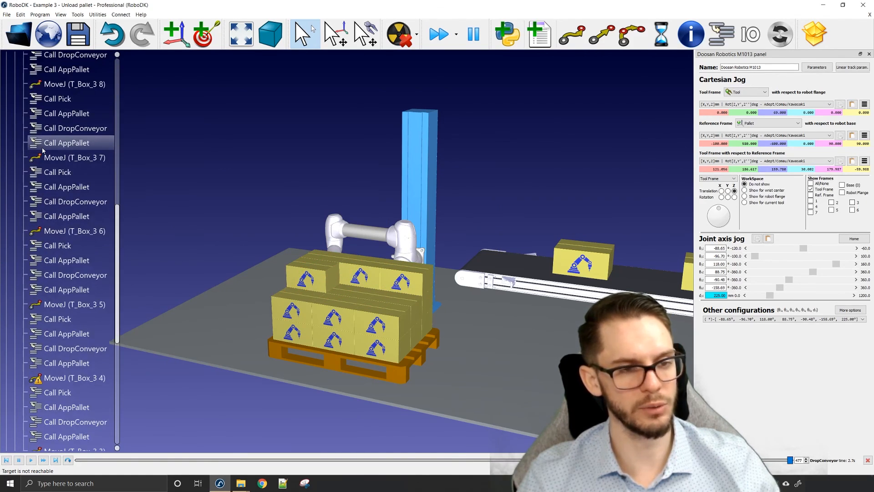
Execute MainProgram's move to T_Box_3 9 and hide the gripper's tool frame in the 3D view
scroll(55, 145, "up", 2)
double_click(49, 79)
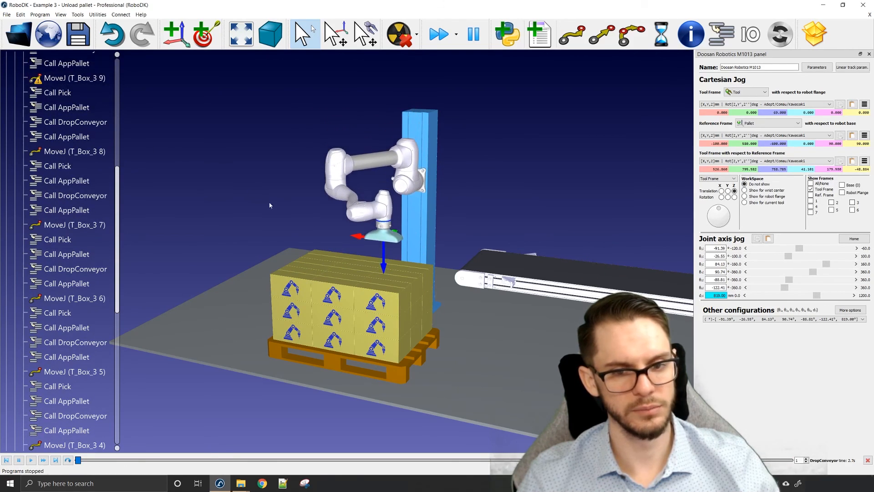
right_click(379, 240)
left_click(404, 261)
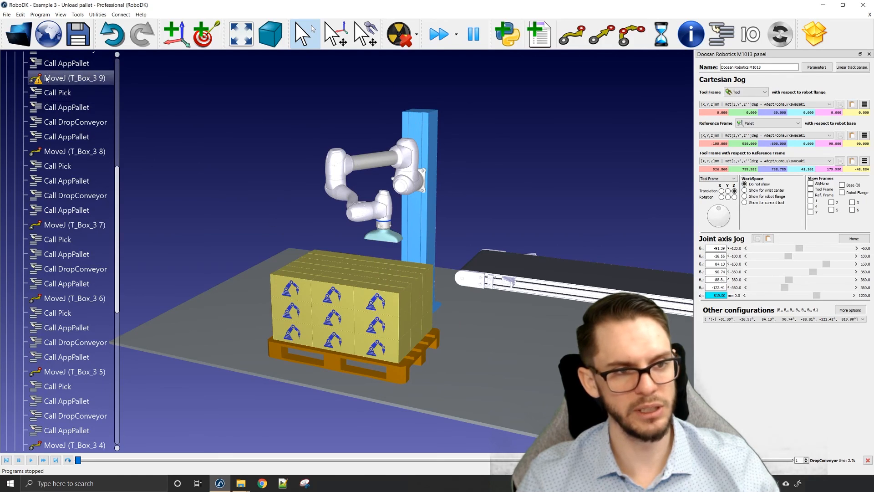
Run MainProgram from the beginning and close the robot panel to enlarge the simulation view
scroll(82, 127, "up", 3)
double_click(82, 130)
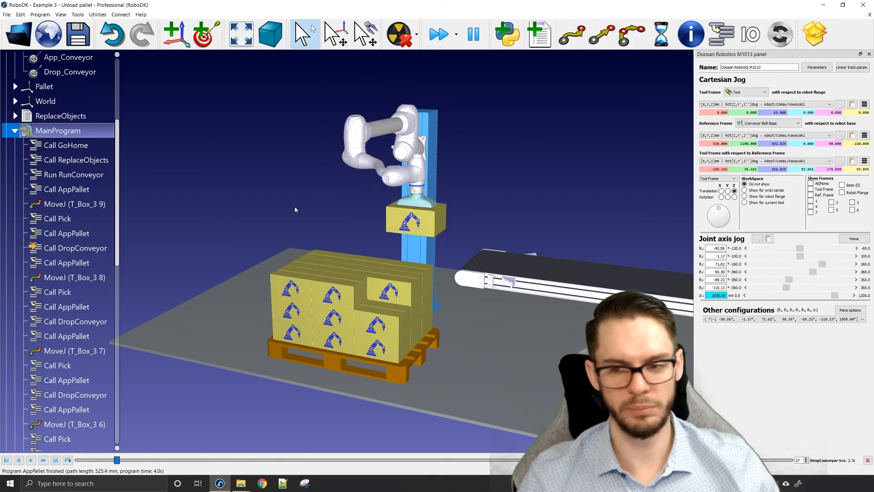
left_click(869, 54)
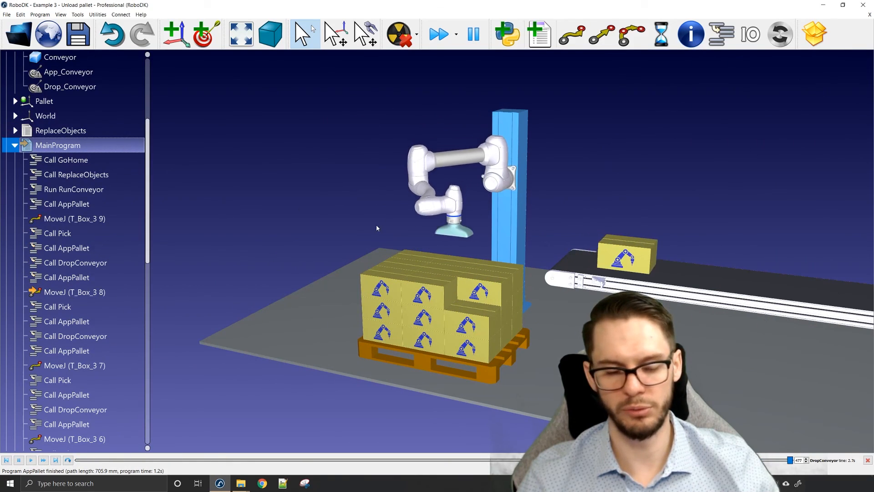